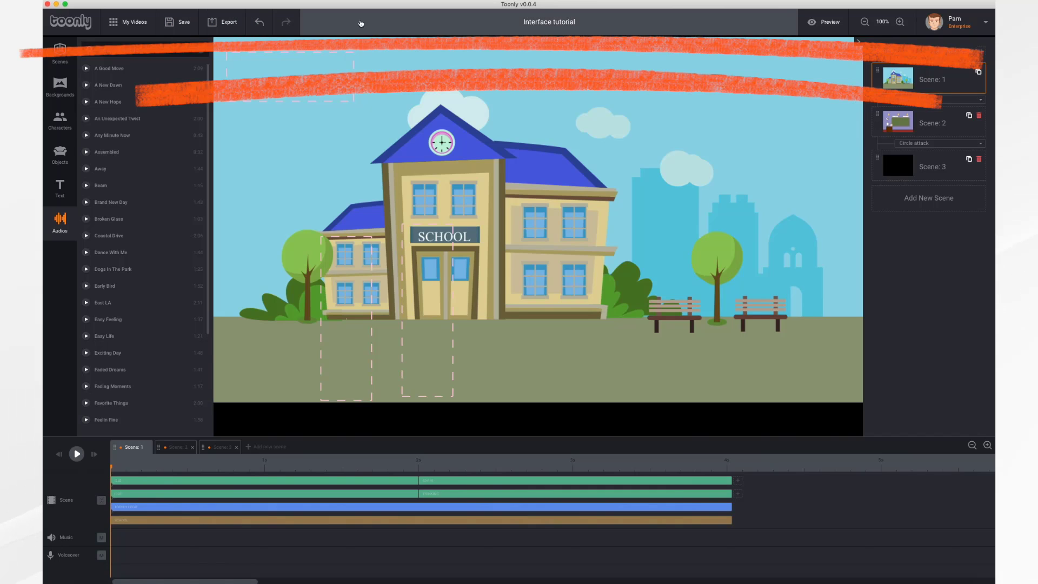
Rename the project to "Interface tutorial video".
left_click(574, 28)
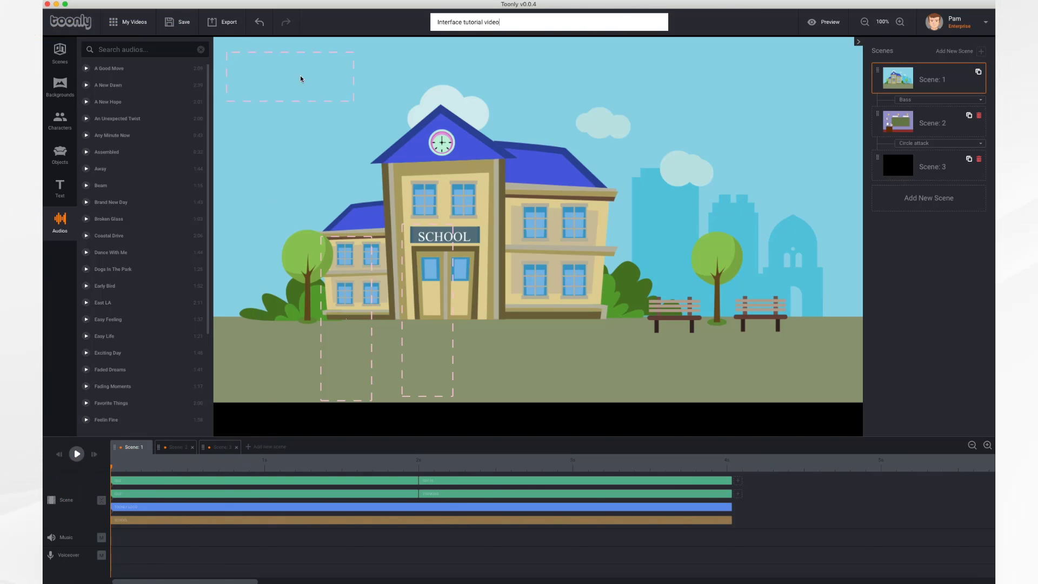
Browse the asset libraries for backgrounds, characters, objects, text and audio.
left_click(59, 85)
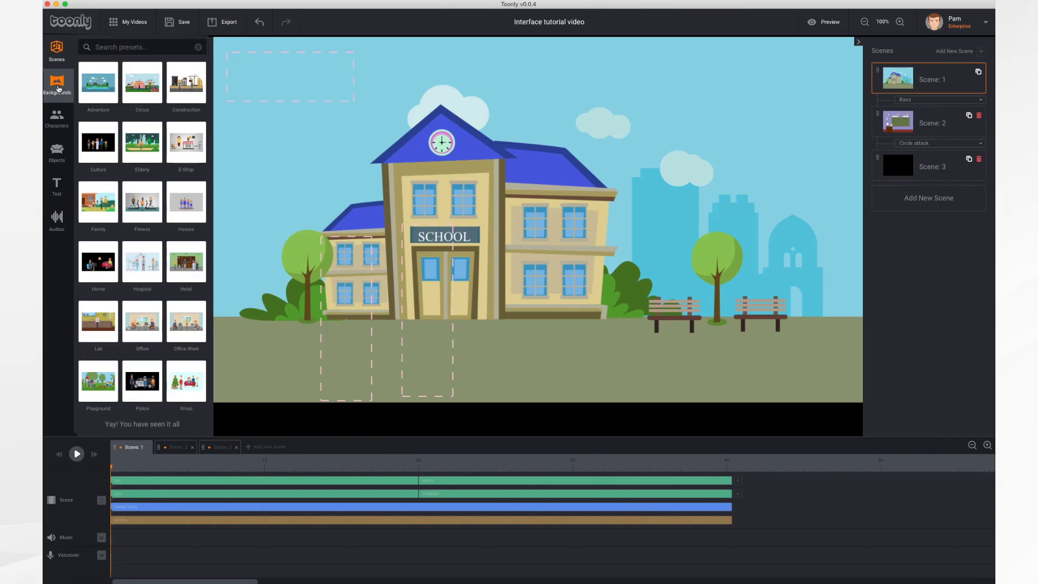
left_click(58, 124)
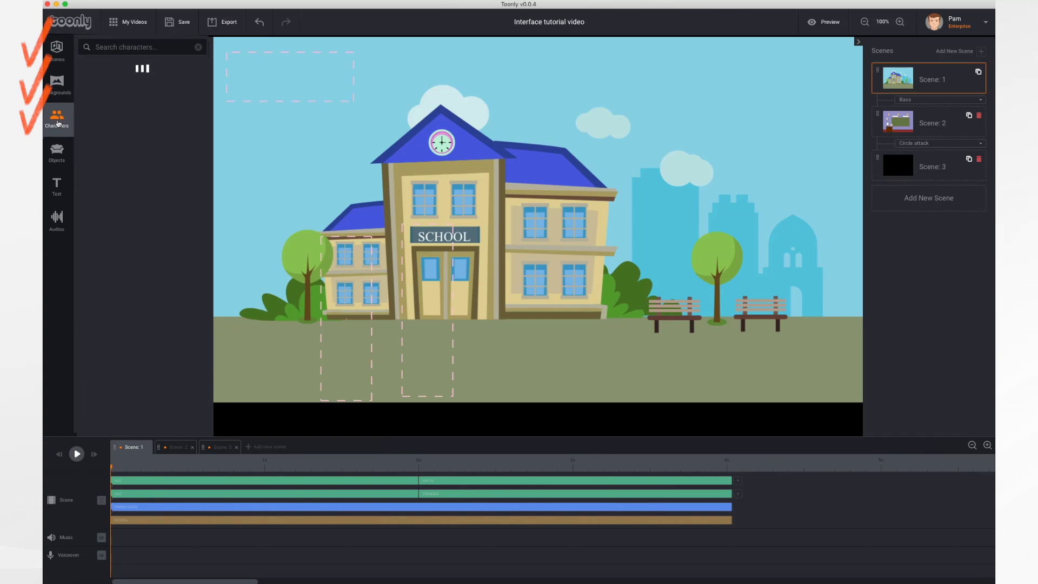
left_click(58, 150)
left_click(57, 185)
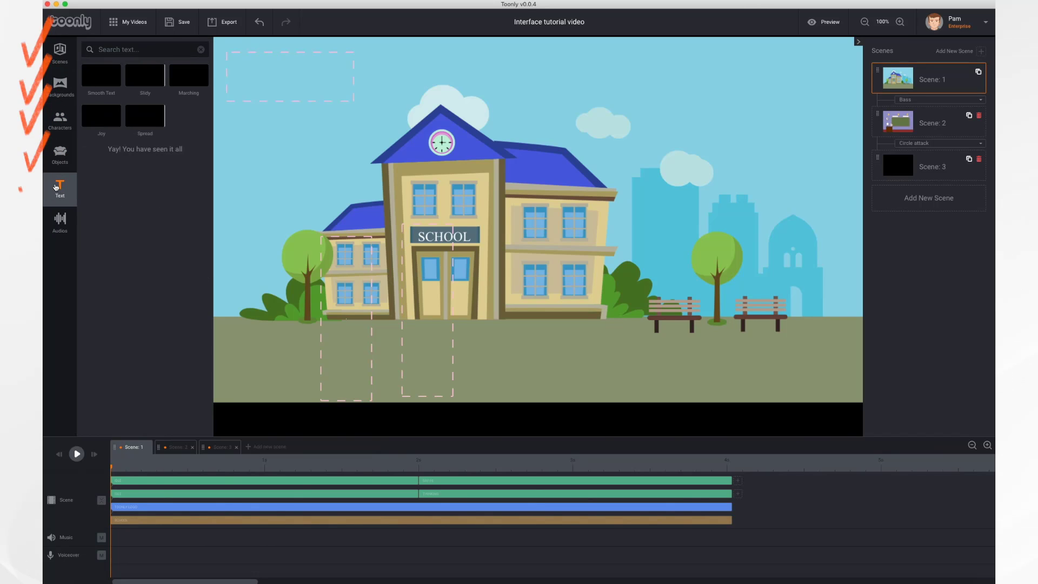
left_click(65, 227)
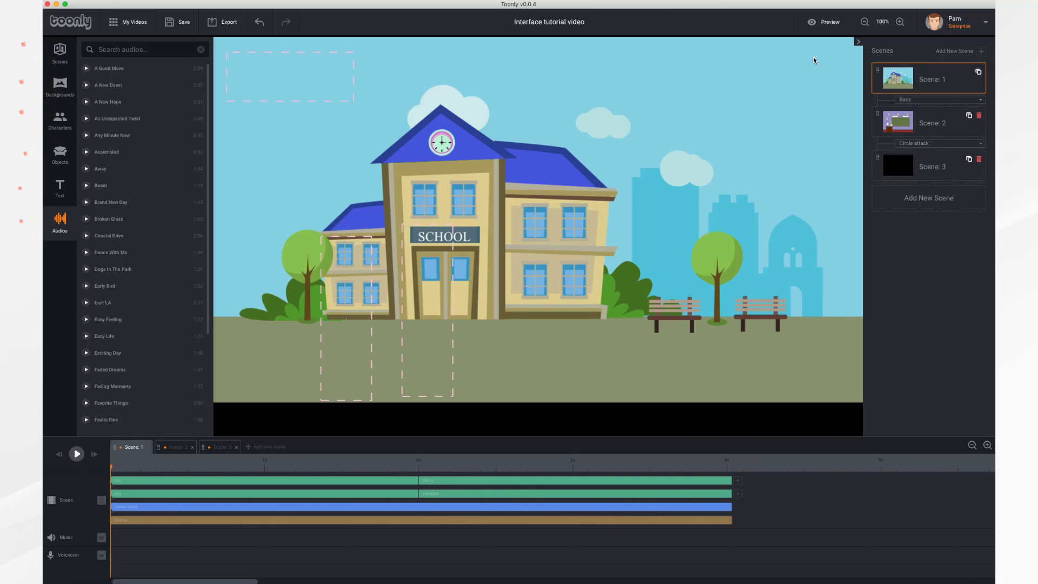
Collapse the scene list to widen the canvas, and expand the list again.
left_click(858, 42)
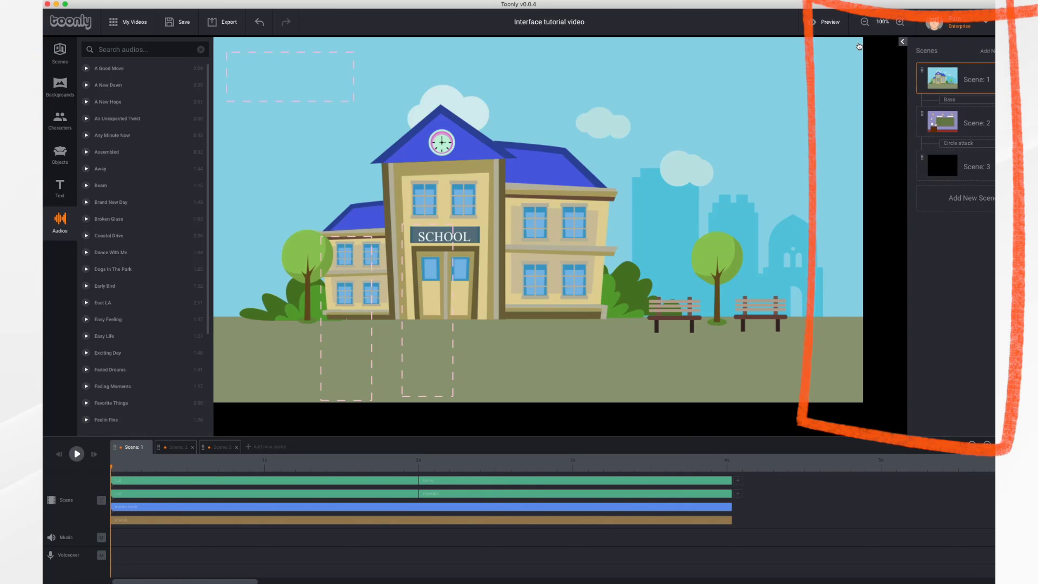
mouse_move(991, 43)
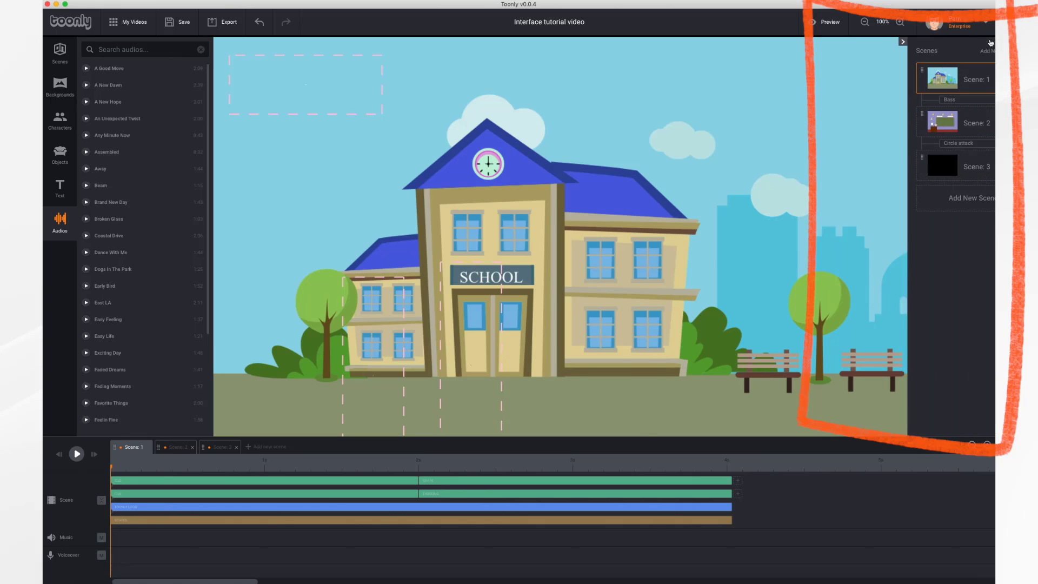
left_click(859, 43)
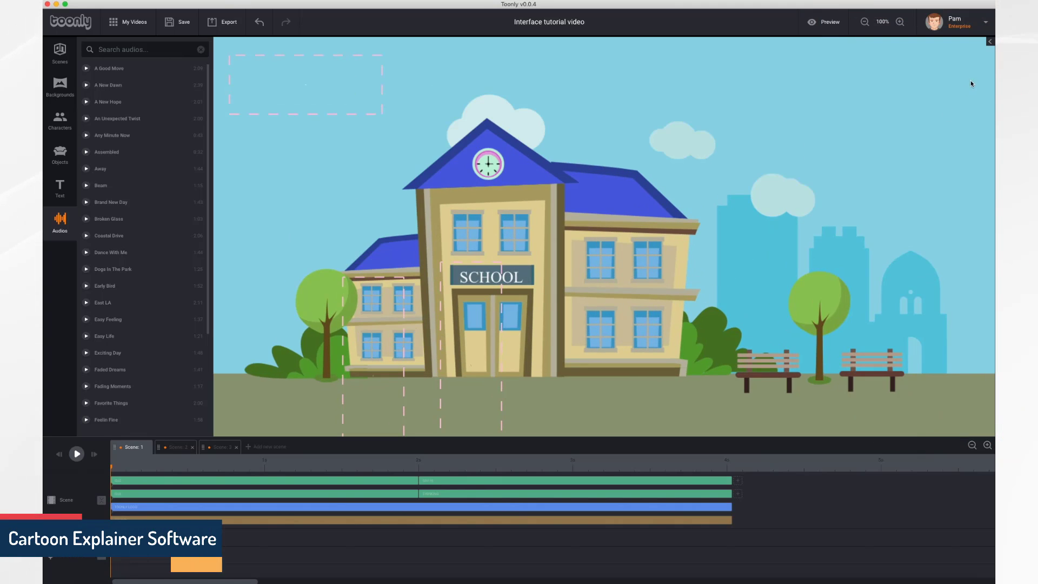
left_click(992, 44)
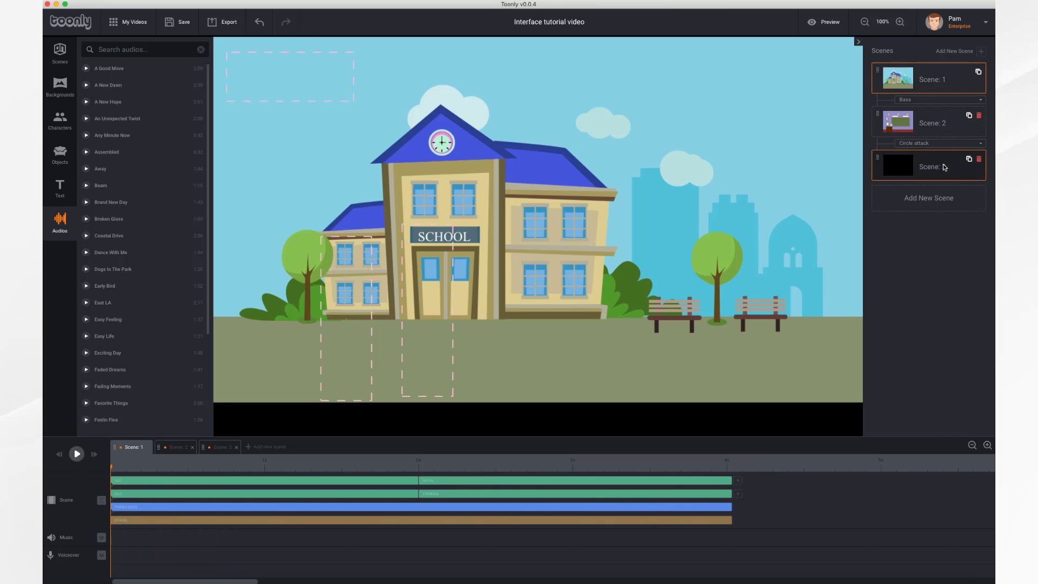
Set the transition after Scene 1 to Arrows right and the one after Scene 2 to Collapsing circles.
left_click(953, 100)
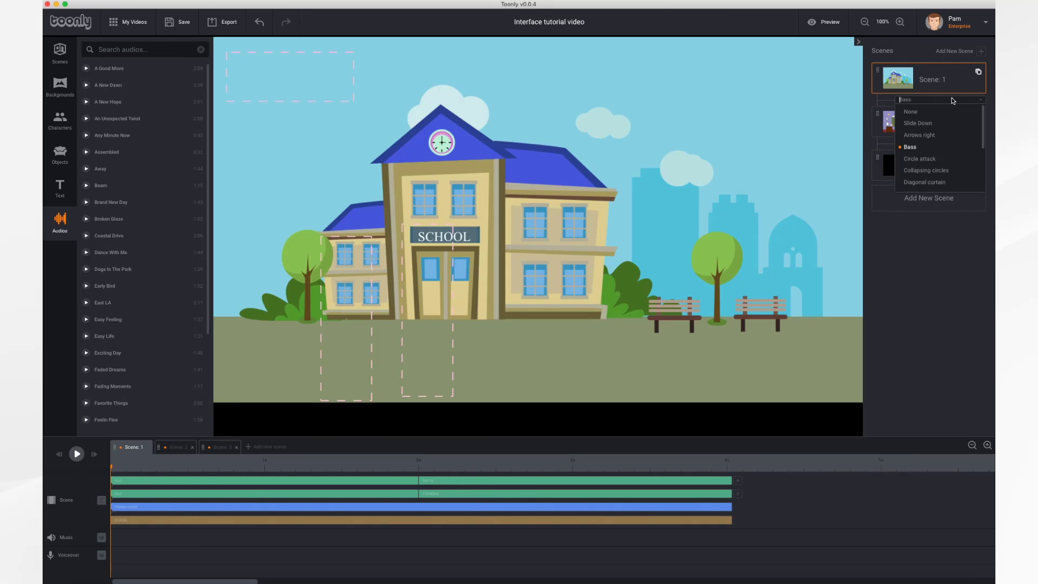
left_click(921, 135)
left_click(957, 144)
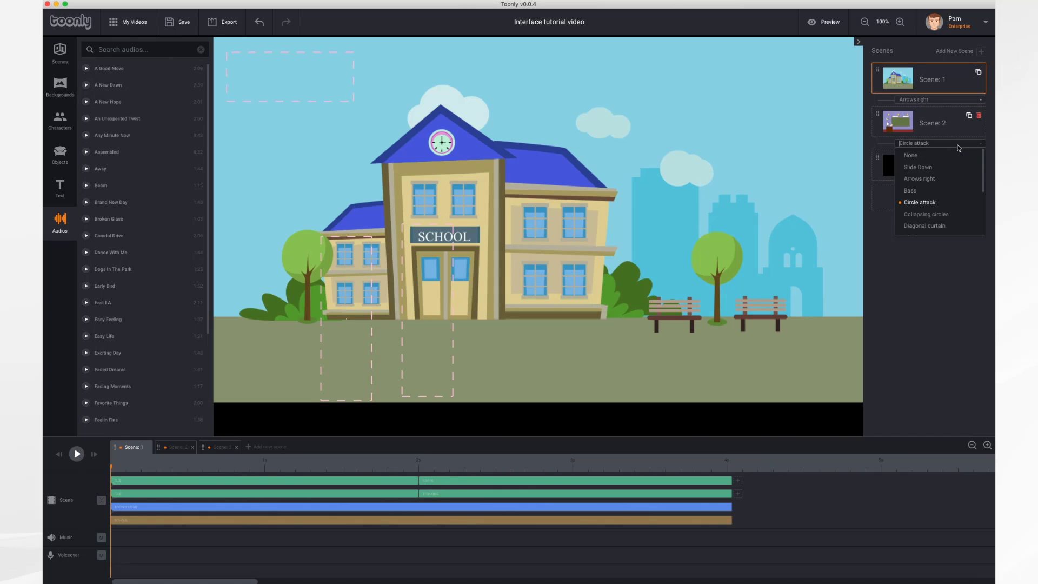
left_click(927, 215)
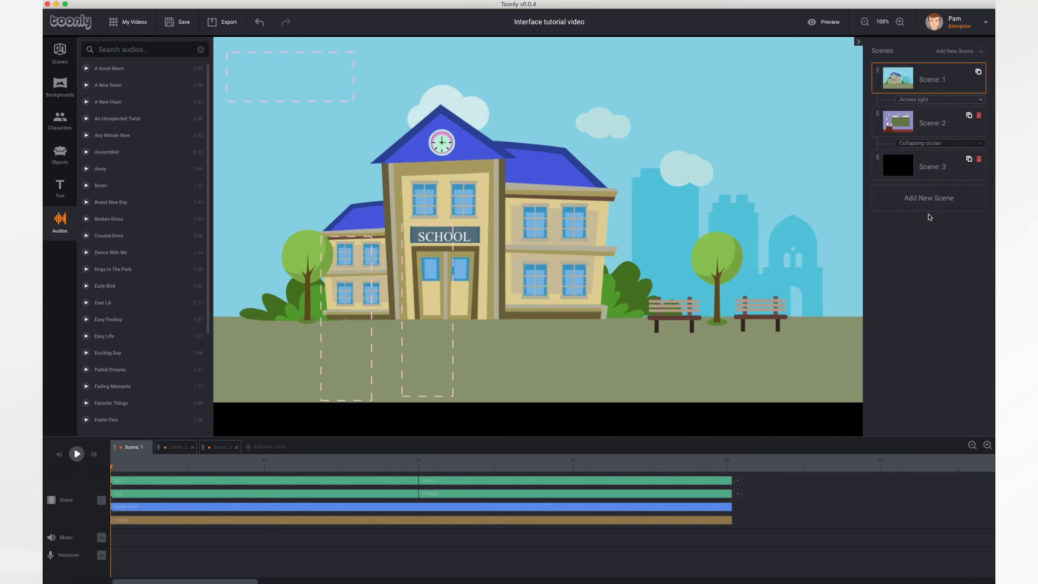
Rename Scene 1 as Opening and Scene 2 as Classroom.
left_click(959, 79)
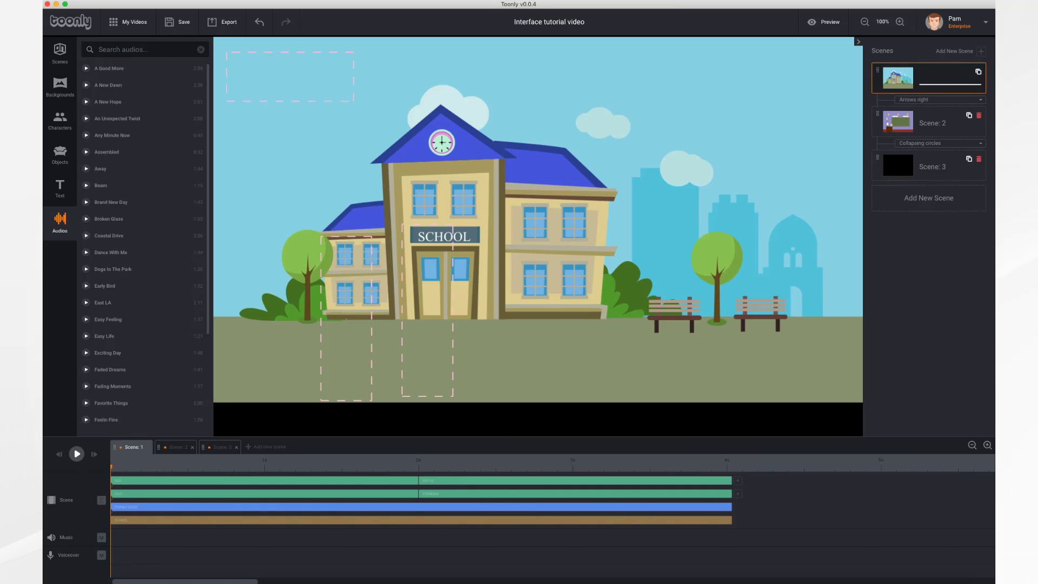
type("Opening")
left_click(944, 123)
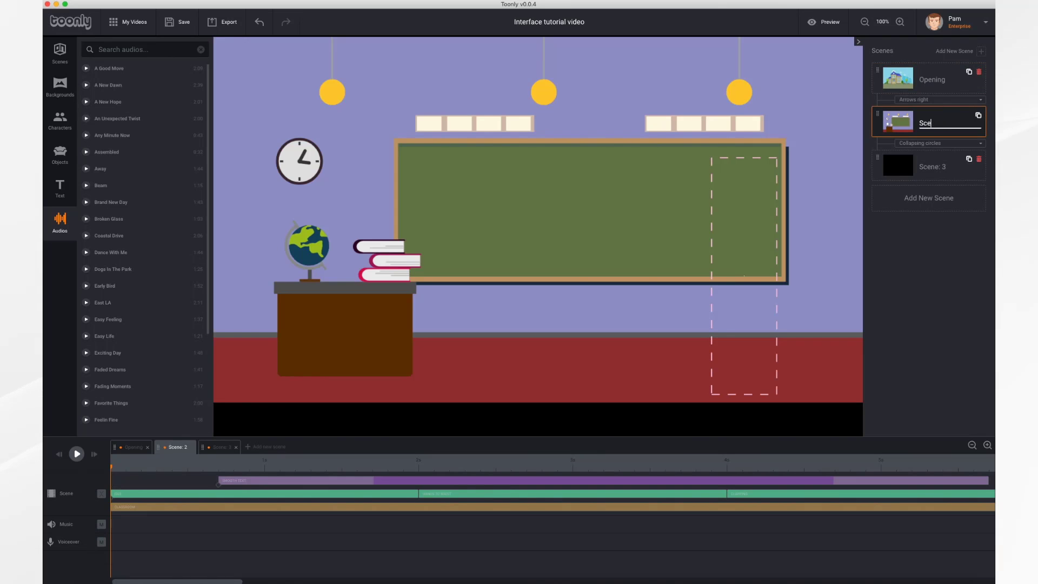
key("BackSpace")
key("BackSpace")
key("BackSpace")
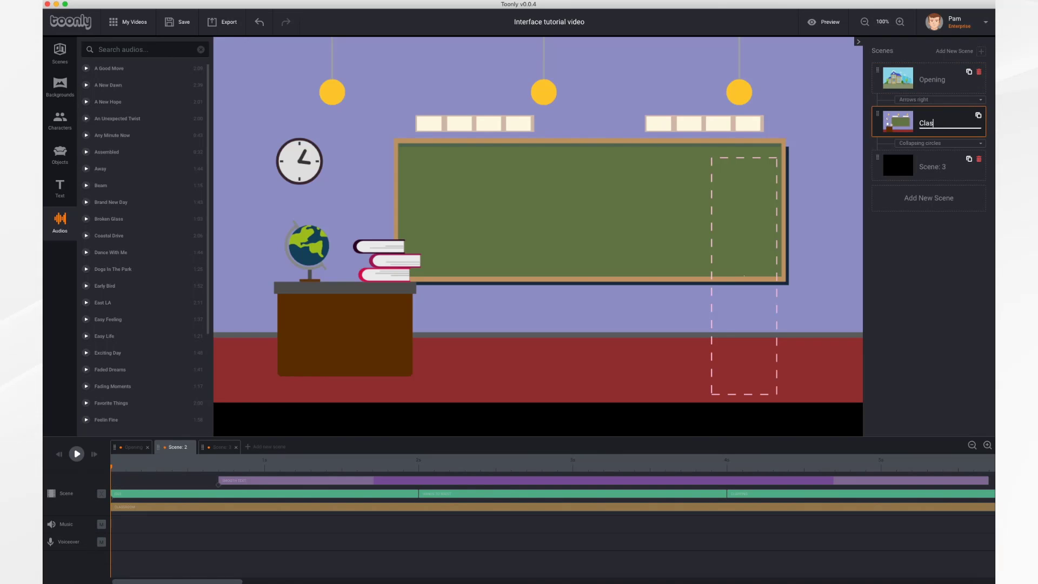
type("Classroom")
Rename Scene 3 as Closing.
left_click(944, 167)
key("BackSpace")
key("BackSpace")
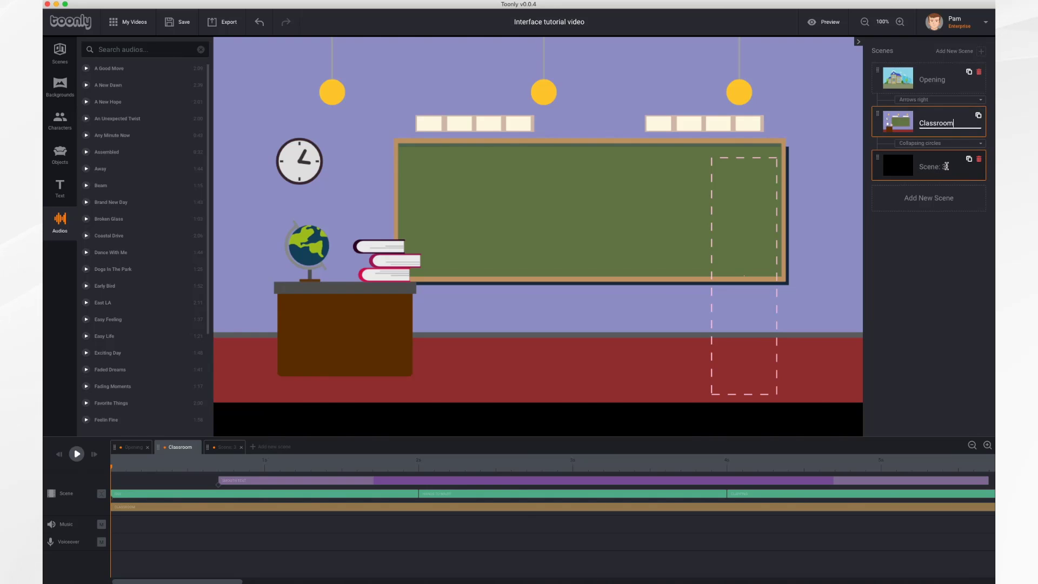
key("BackSpace")
key("BackSpace")
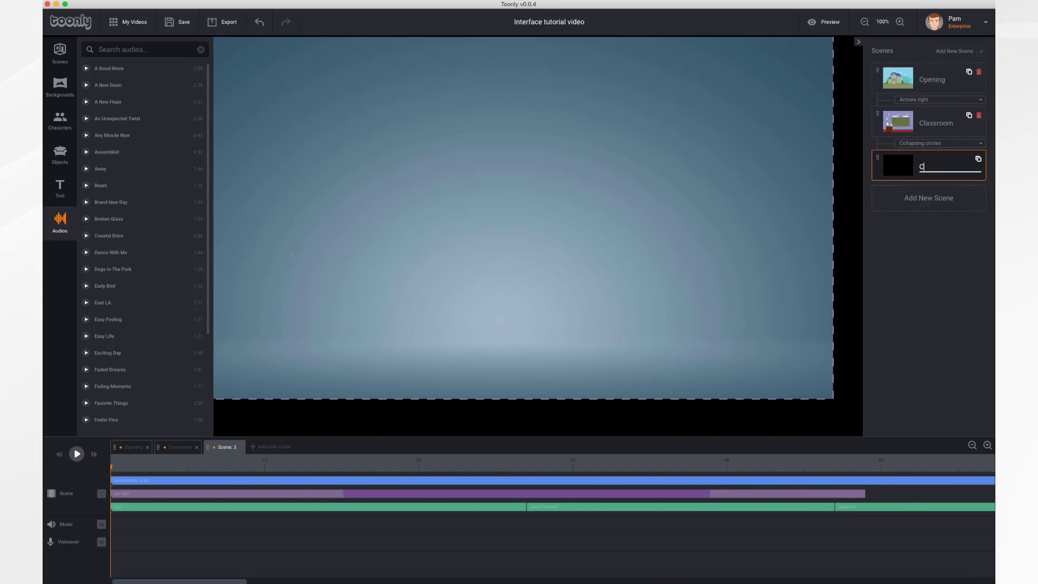
key("Return")
Duplicate the Closing scene and delete the copy.
left_click(978, 160)
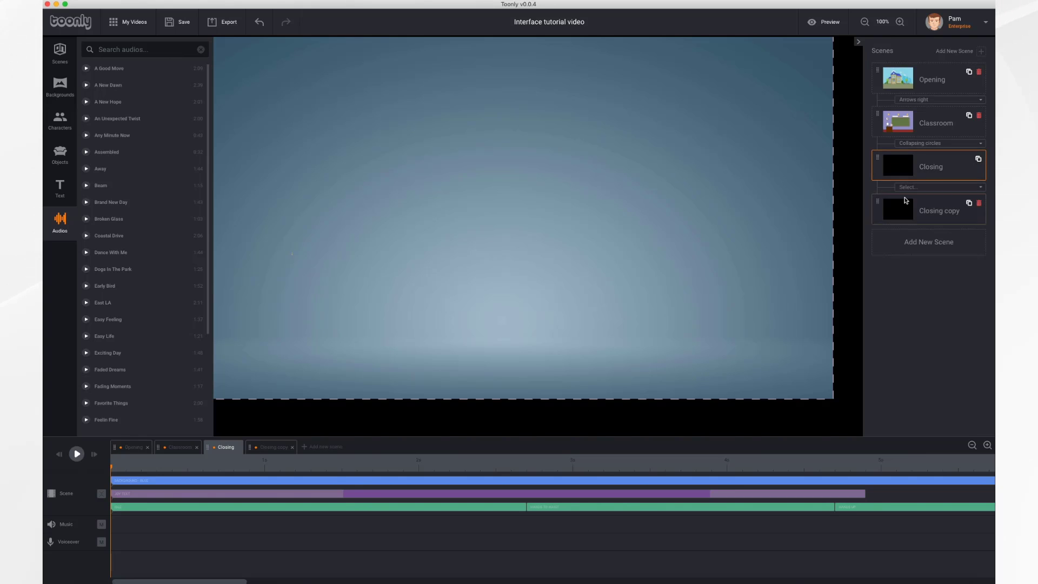
left_click(980, 205)
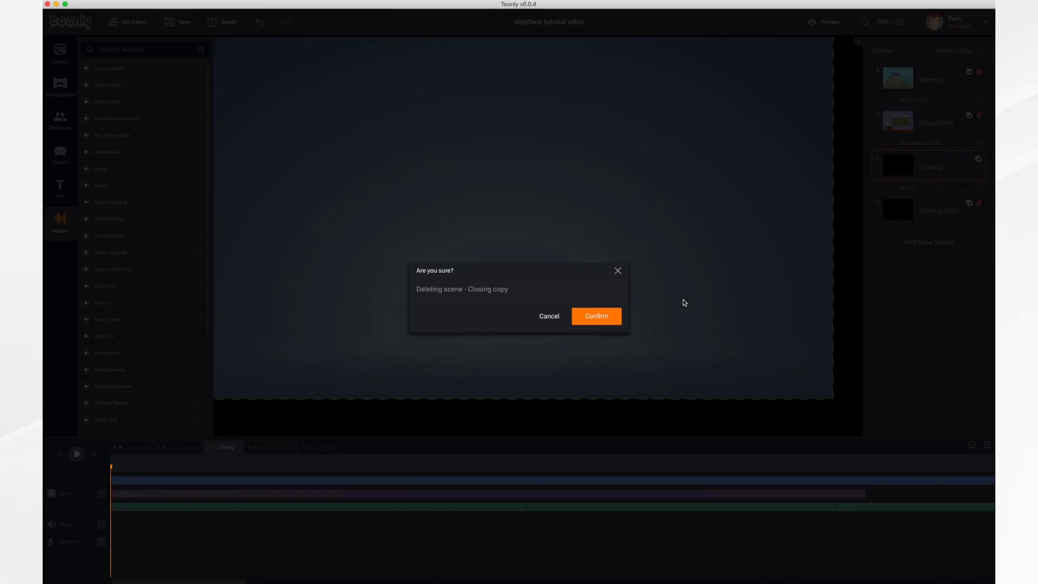
left_click(607, 318)
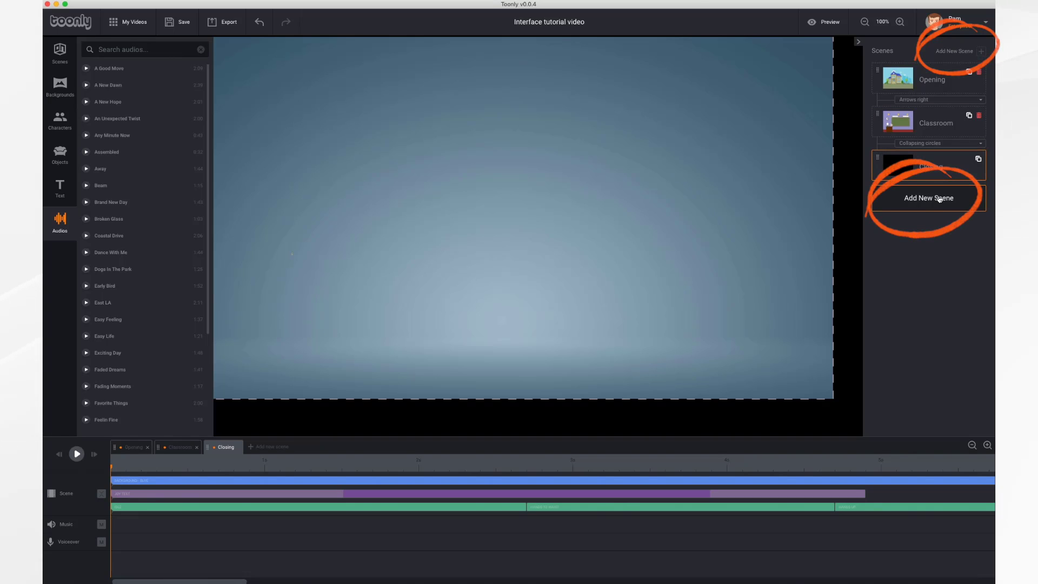
Add a fourth scene and rearrange the first three scenes into the order Closing, Classroom, Opening.
left_click(263, 448)
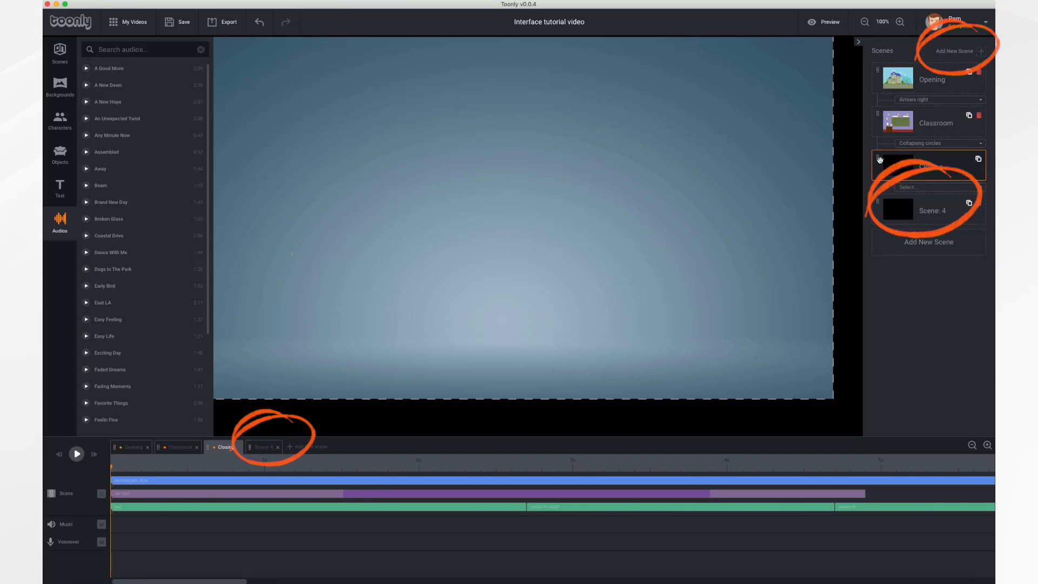
left_click_drag(878, 158, 883, 111)
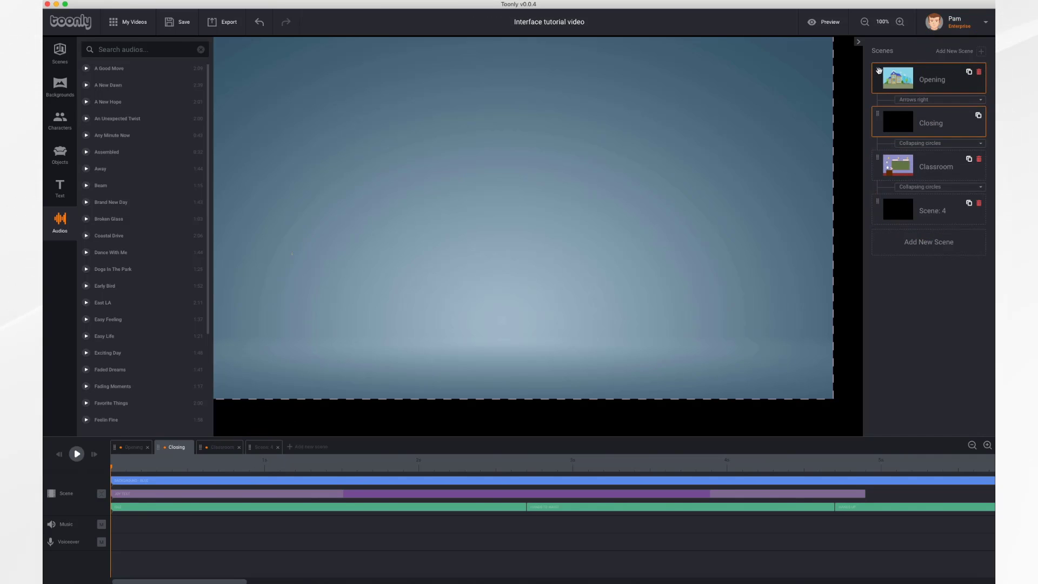
left_click_drag(879, 71, 879, 110)
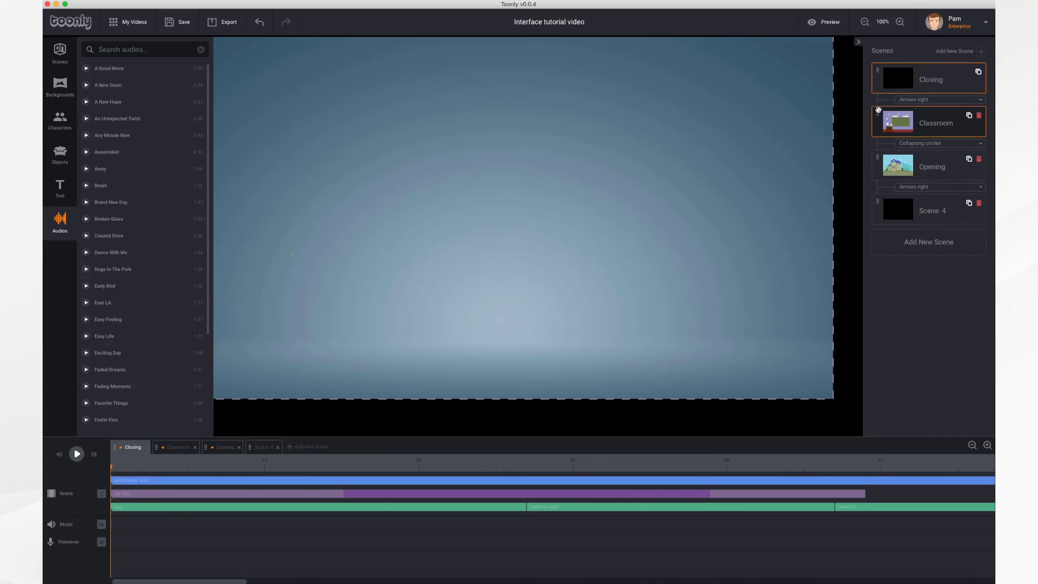
View the Classroom and Opening scenes, and put the scenes back in the order Opening, Classroom, Closing.
left_click(177, 448)
left_click(227, 448)
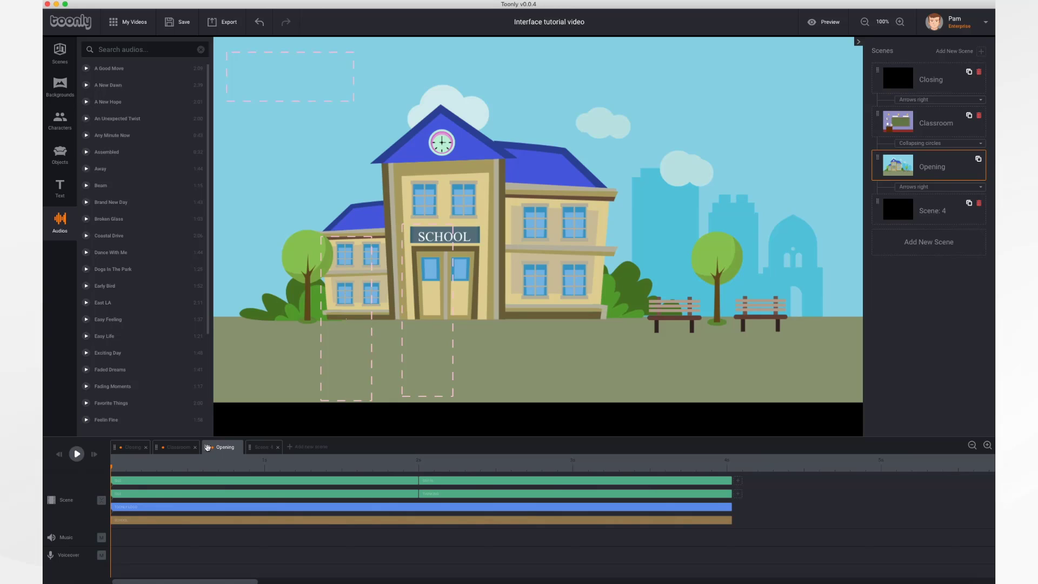
mouse_move(207, 447)
left_mouse_down()
mouse_move(120, 450)
mouse_move(219, 454)
left_mouse_up()
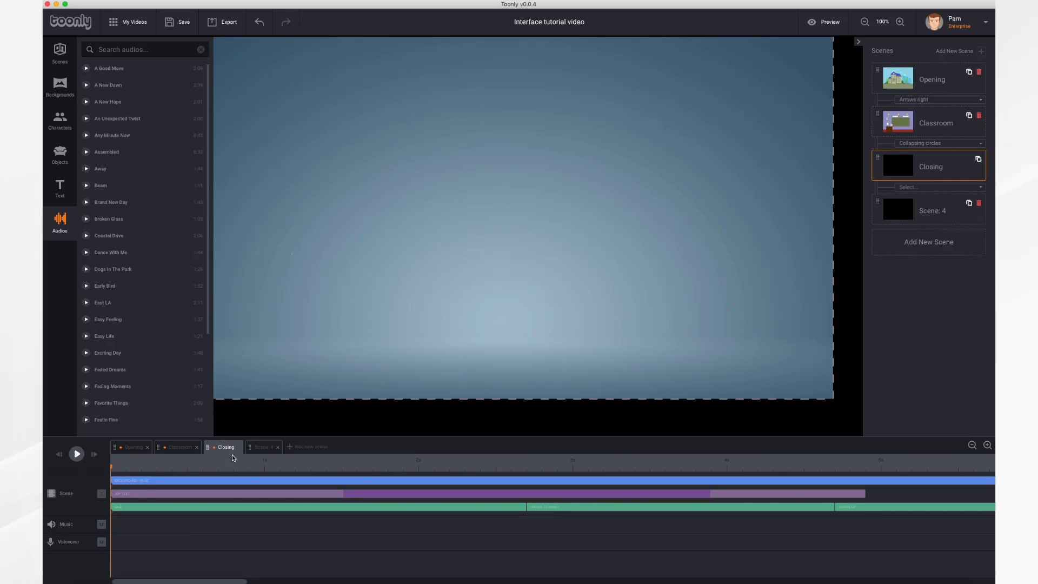
Delete the empty Scene 4 and confirm its removal.
left_click(278, 447)
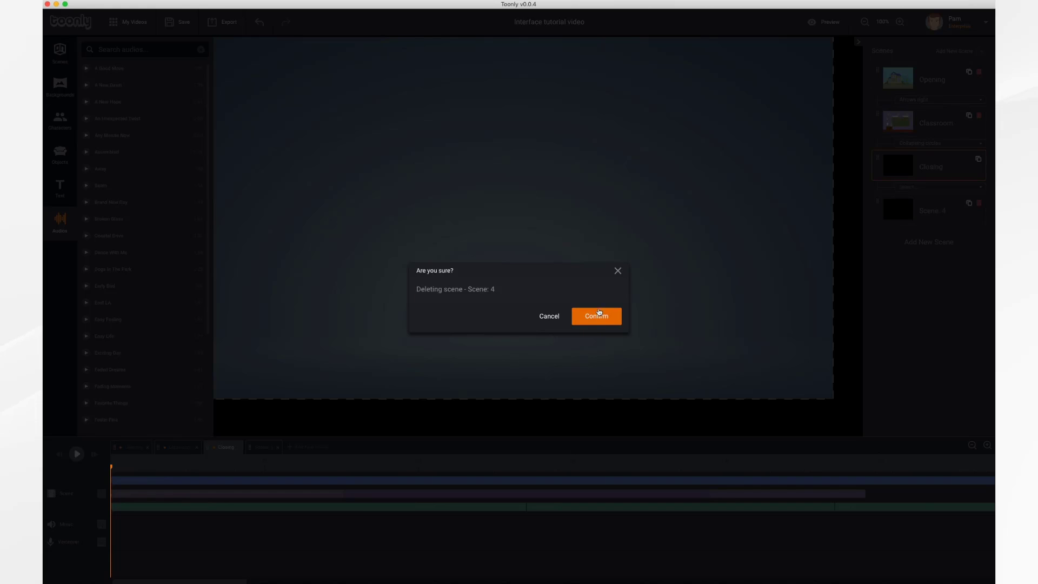
left_click(595, 314)
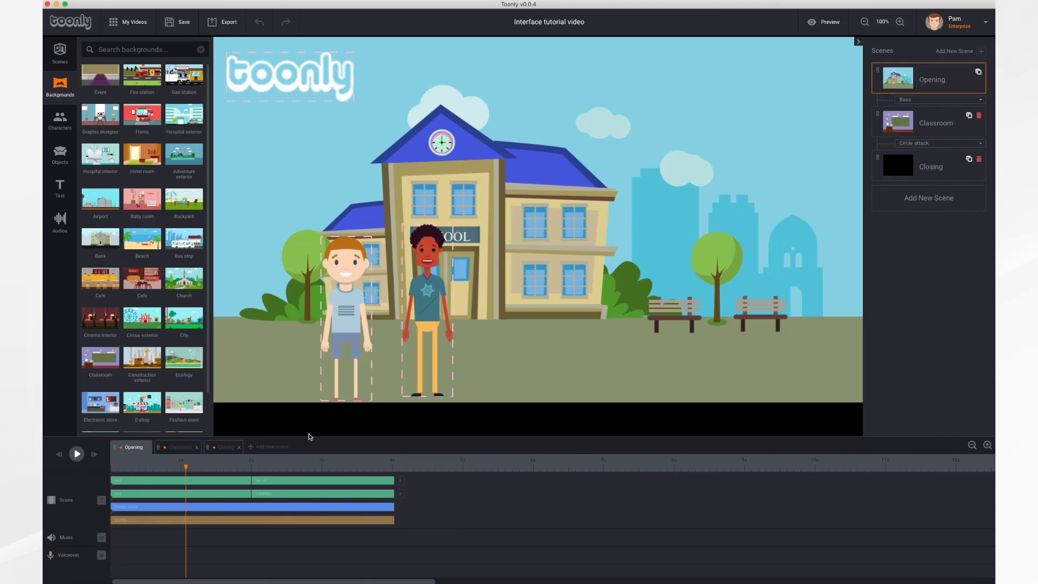
Examine the track lengths of the Classroom and Closing scenes in the timeline.
left_click(176, 448)
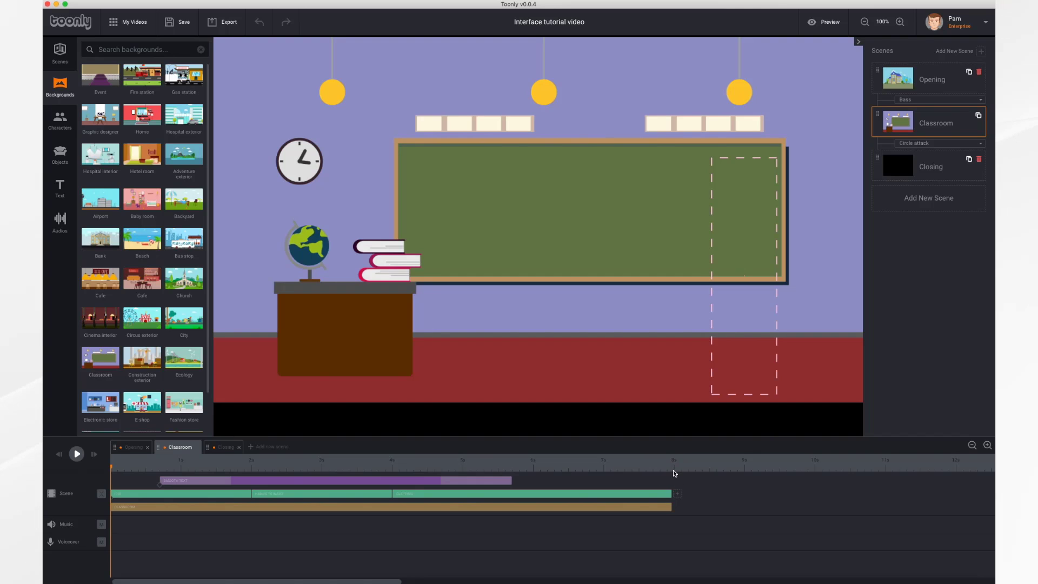
left_click(226, 447)
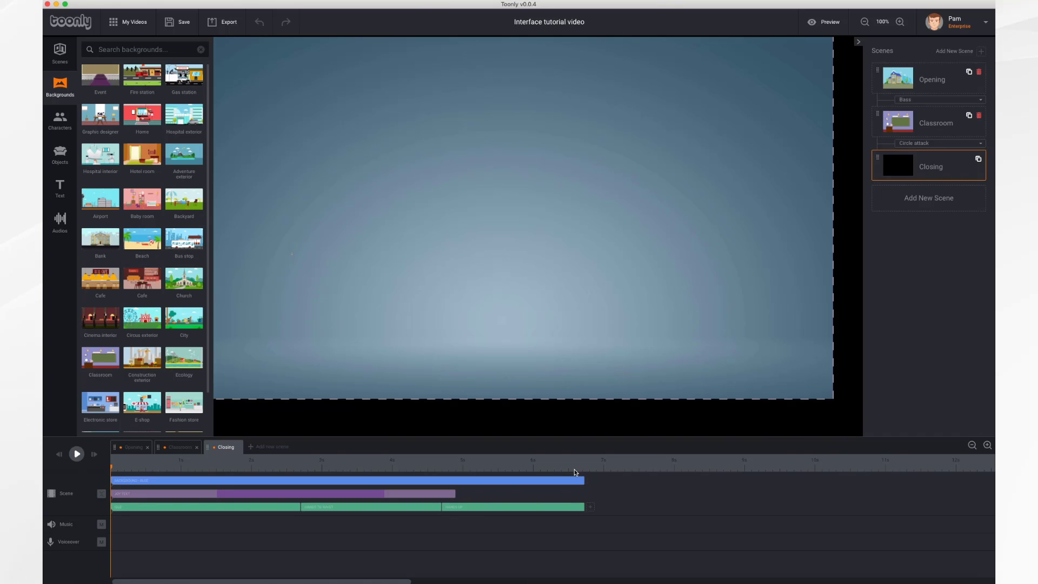
In the Opening scene, extend the topmost track's second clip to about 5 s, and shorten it to end just past 4 s.
left_click_drag(392, 480, 462, 483)
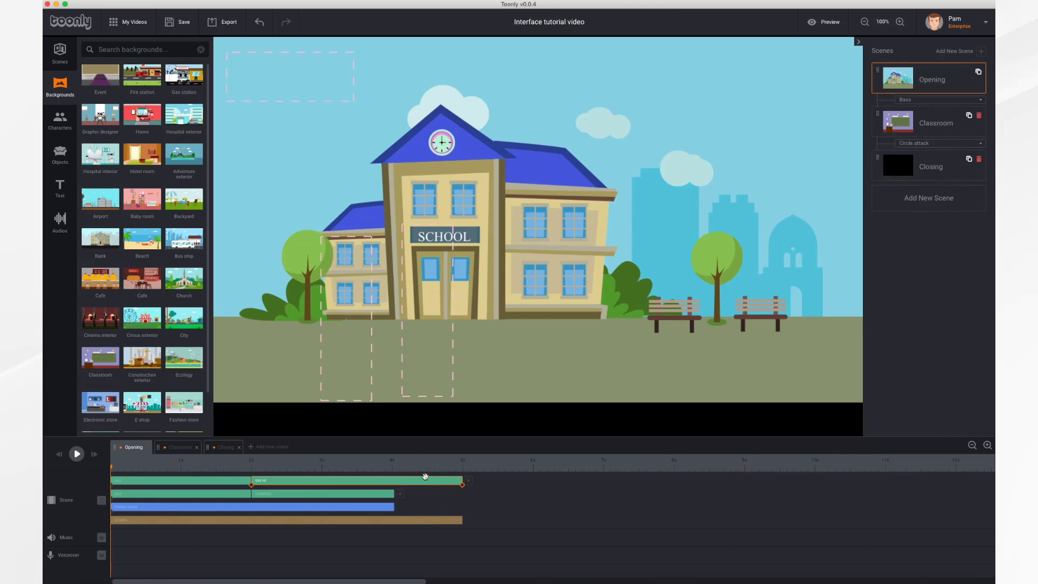
left_click_drag(461, 480, 401, 480)
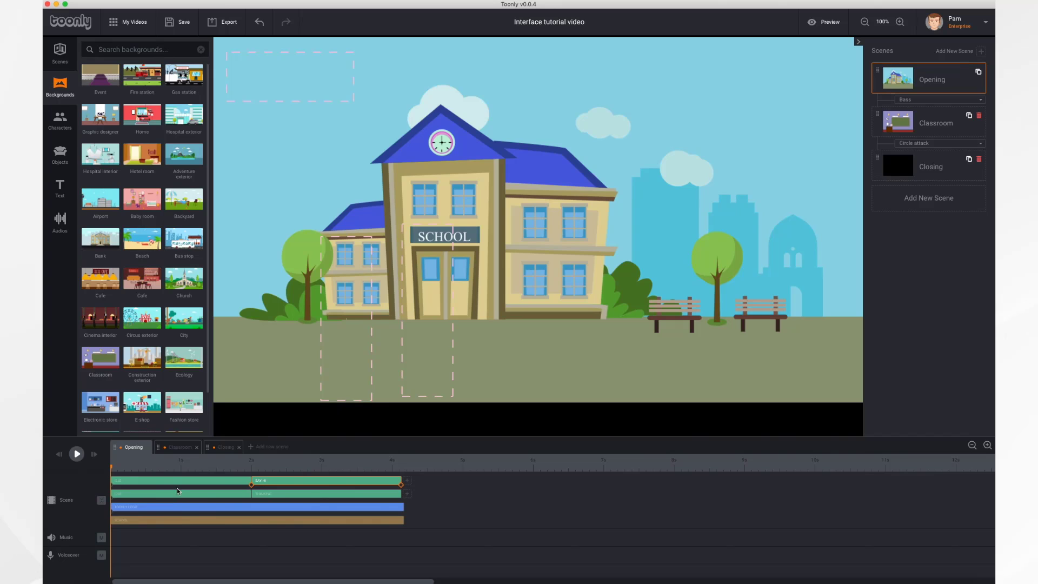
Play and pause the Opening scene, and select each of the two characters to identify its timeline track.
left_click(77, 455)
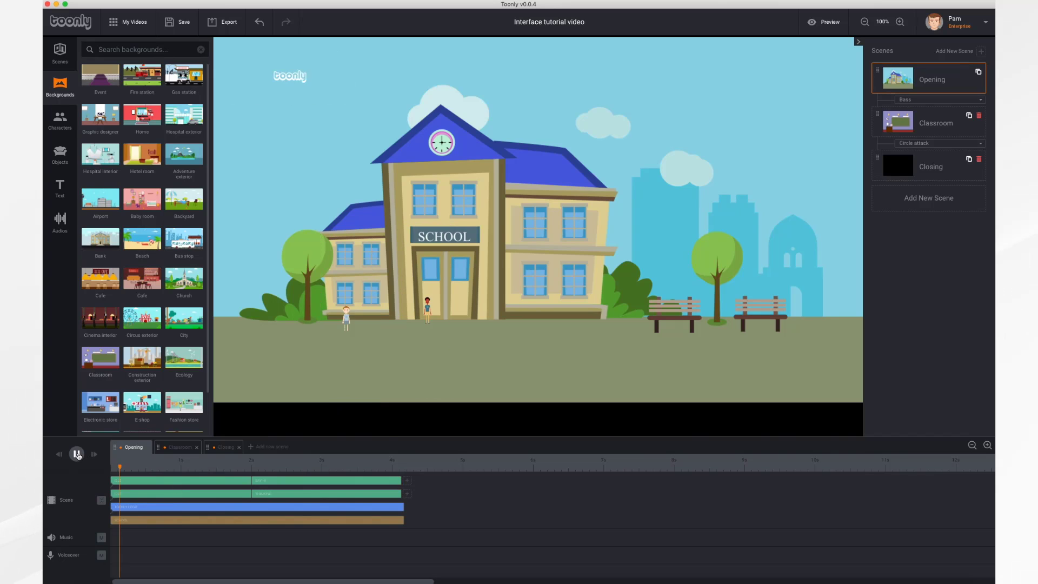
left_click(77, 454)
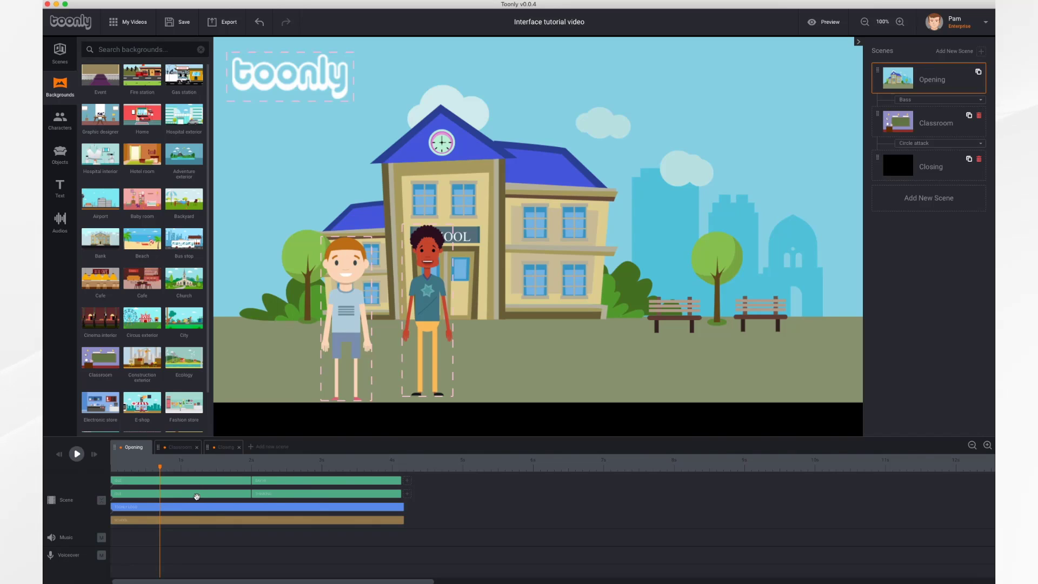
left_click(341, 292)
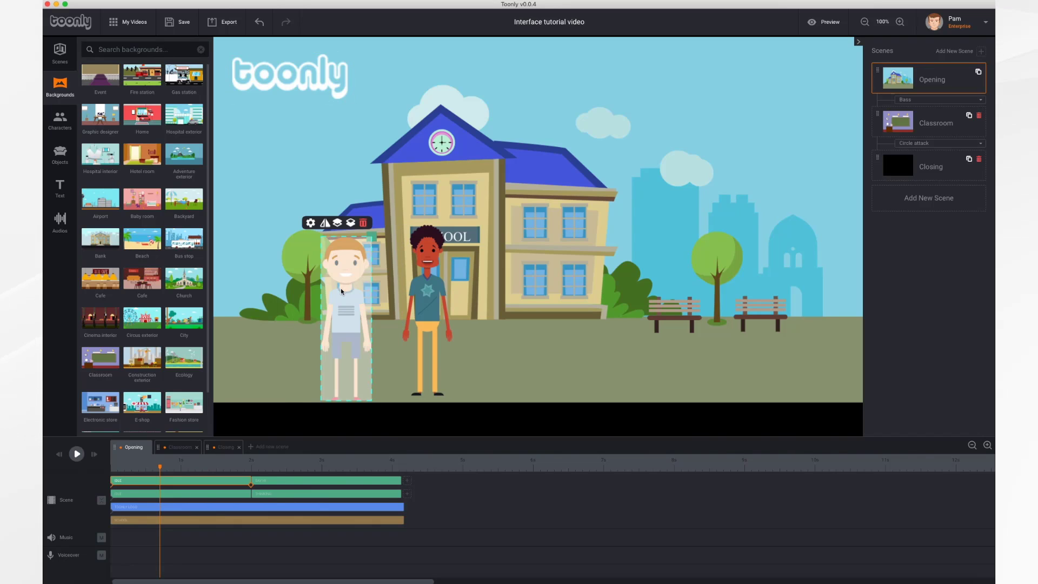
left_click(421, 287)
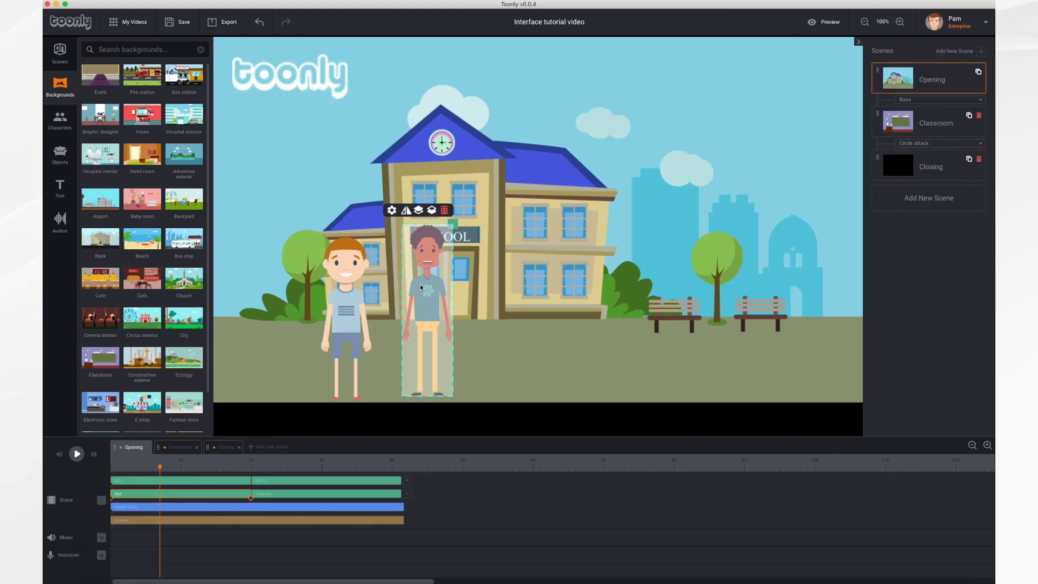
Select the toonly logo's track and each character's clip to identify which scene element each one controls.
left_click(190, 506)
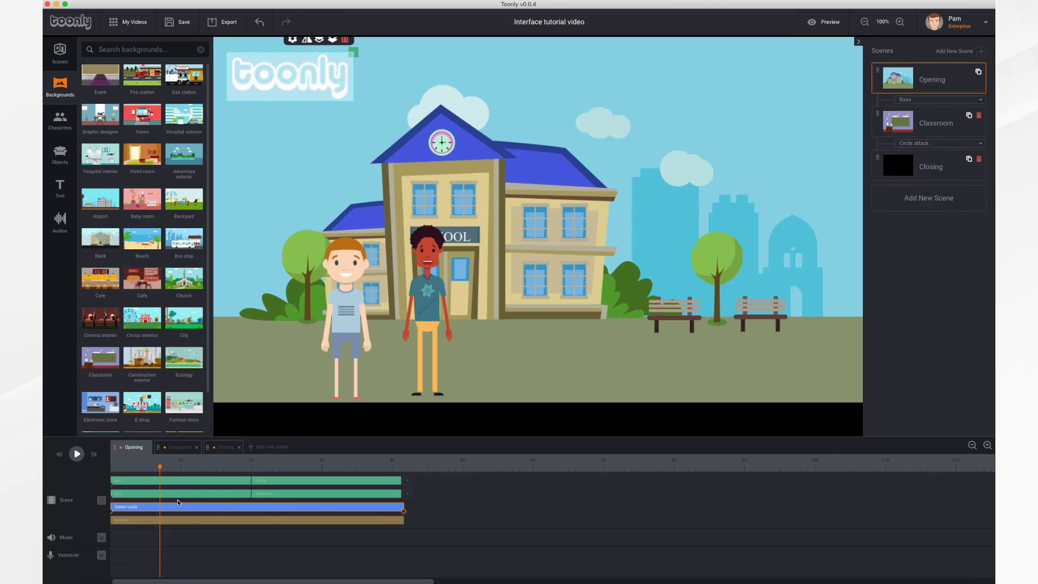
left_click(268, 498)
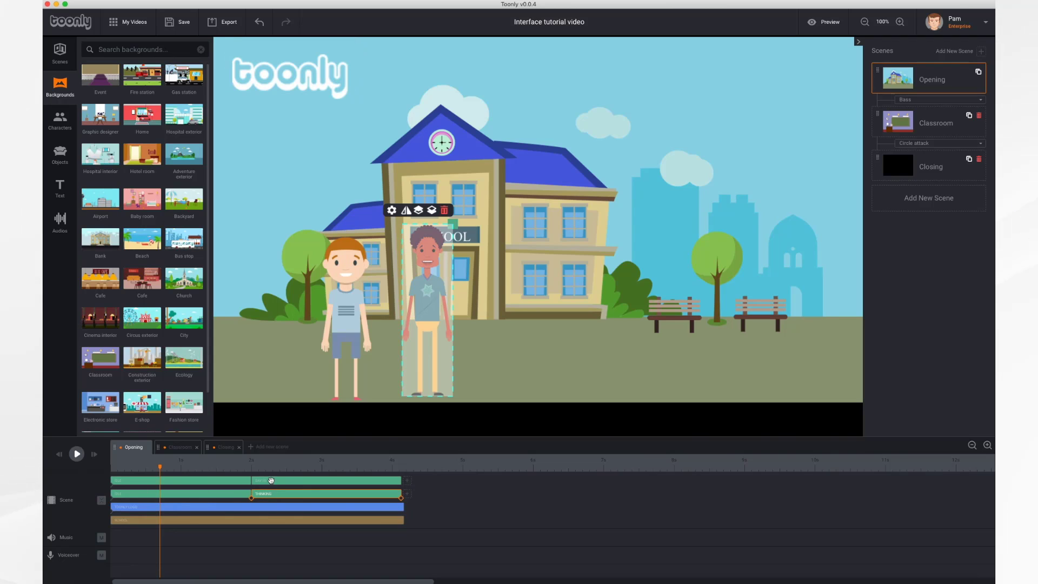
left_click(271, 480)
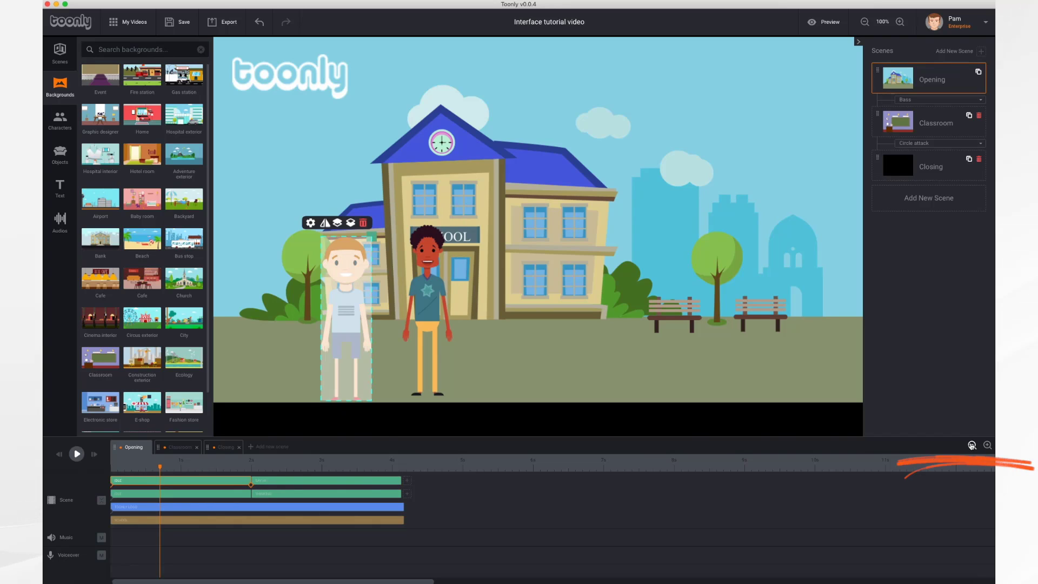
Zoom the timeline out, and zoom it in to examine the Opening scene's clips in more detail.
left_click(972, 445)
left_click(972, 445)
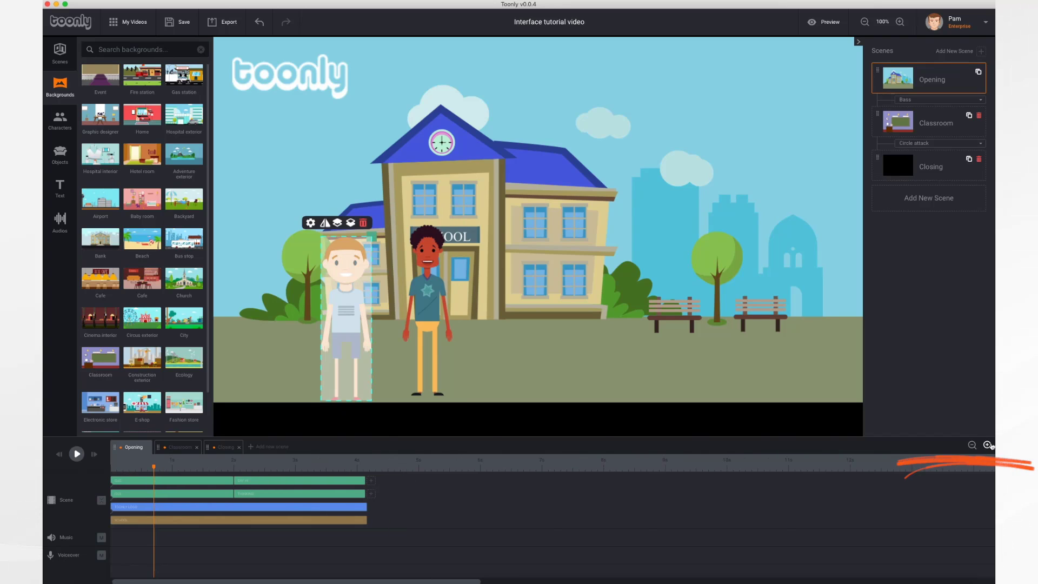
left_click(988, 445)
left_click(988, 445)
left_click(988, 445)
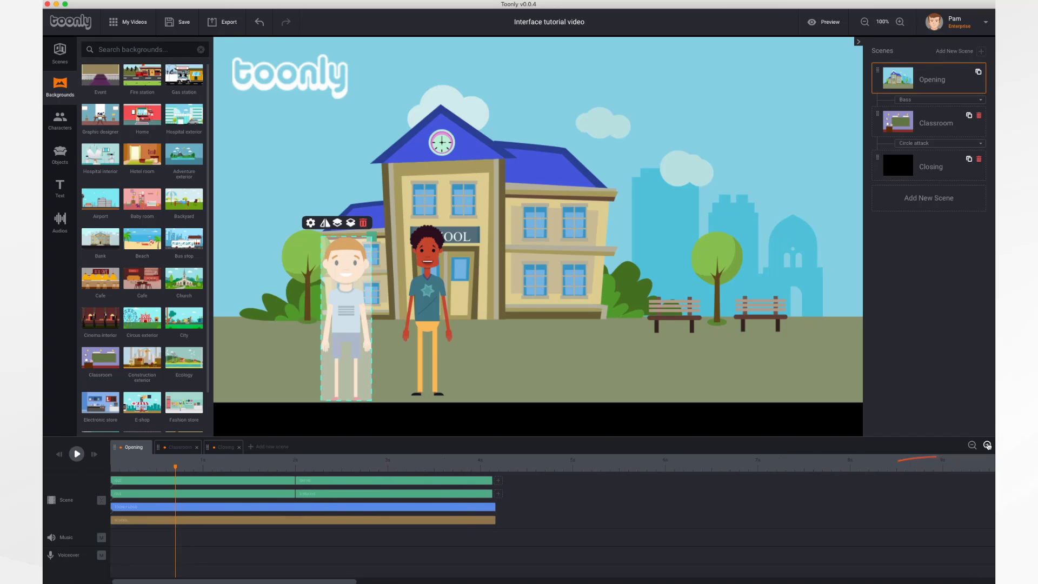
left_click(988, 445)
left_click(988, 446)
left_click(988, 445)
left_click(988, 445)
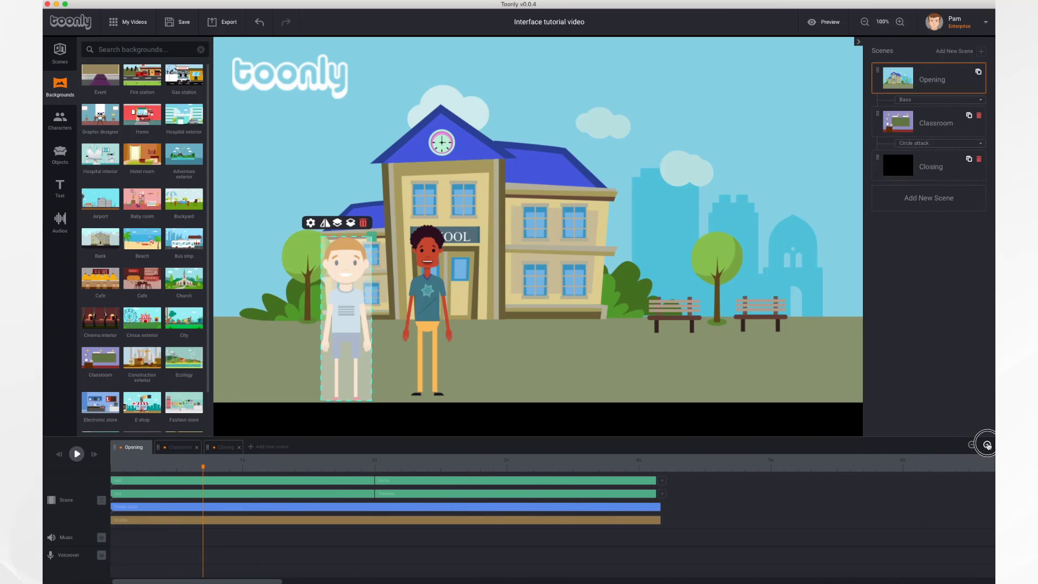
left_click(988, 445)
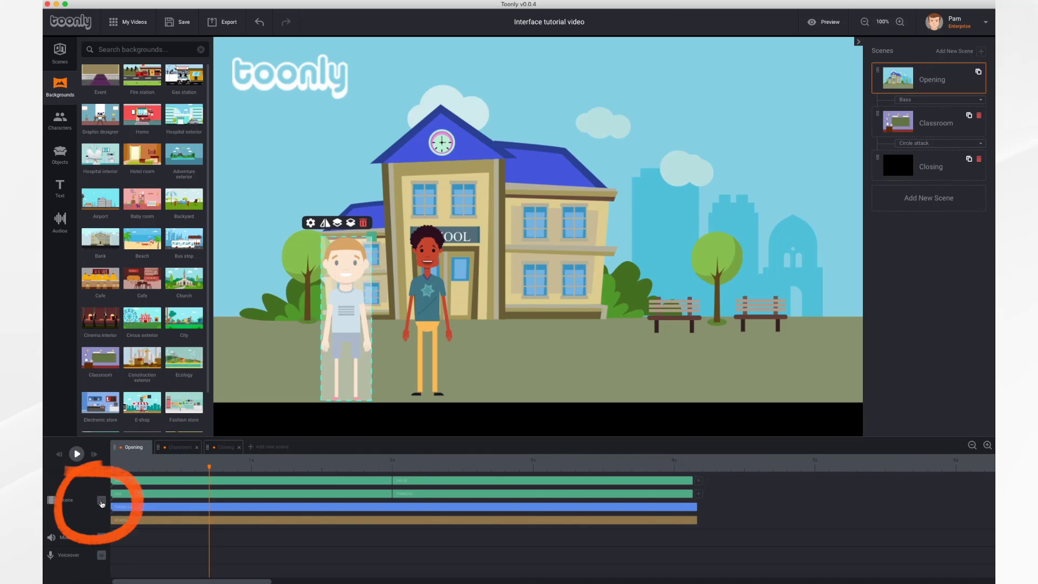
Collapse and expand the Opening scene's timeline tracks to compare the condensed and detailed views.
left_click(101, 502)
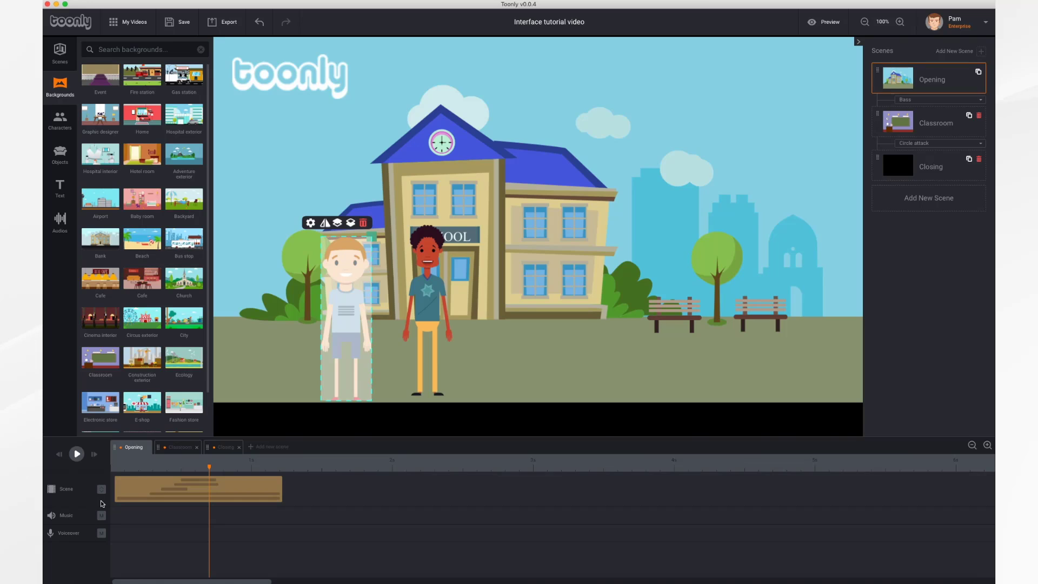
left_click(101, 490)
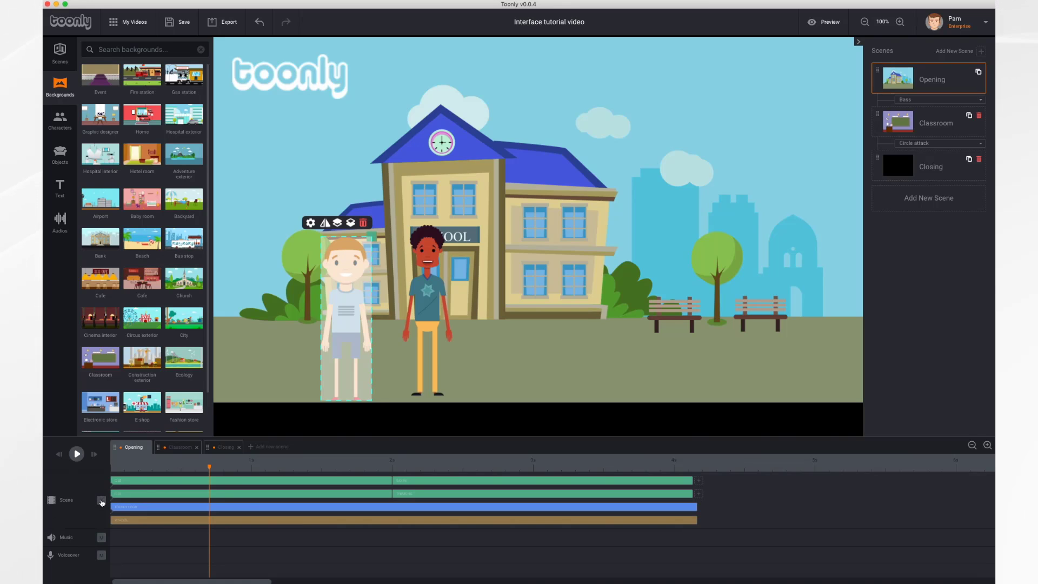
left_click(101, 501)
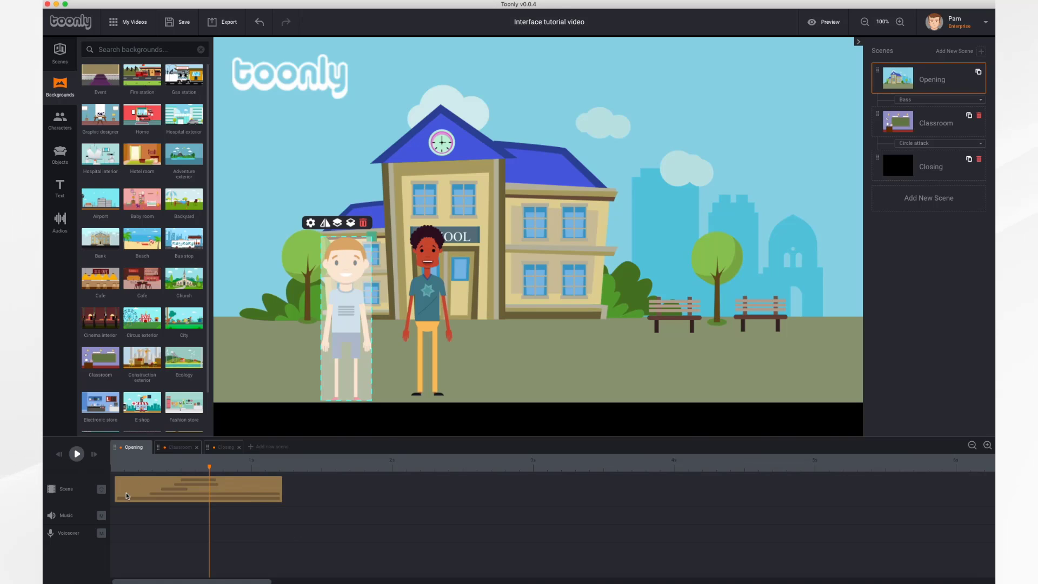
left_click(101, 490)
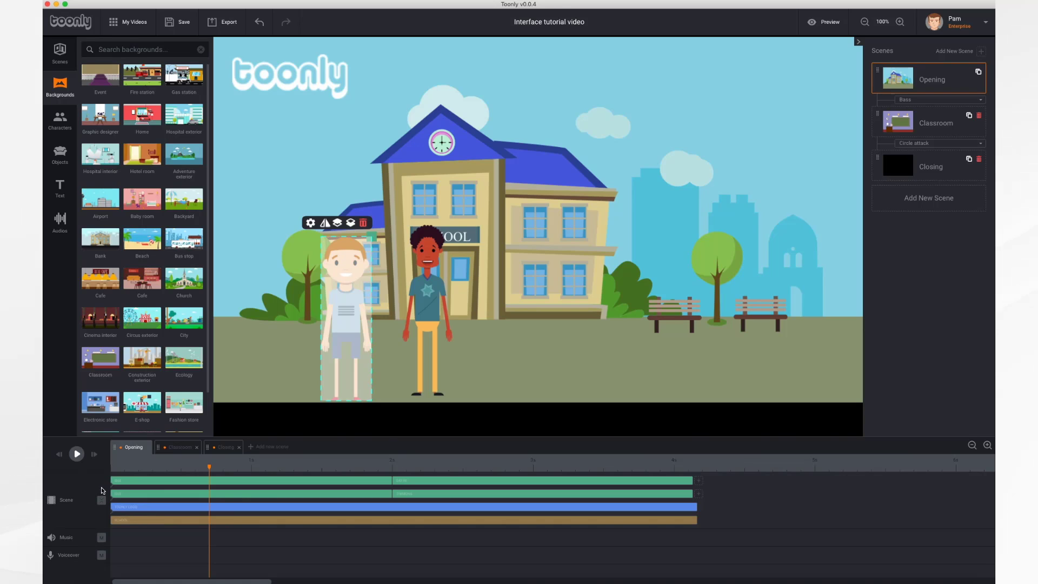
left_click(101, 500)
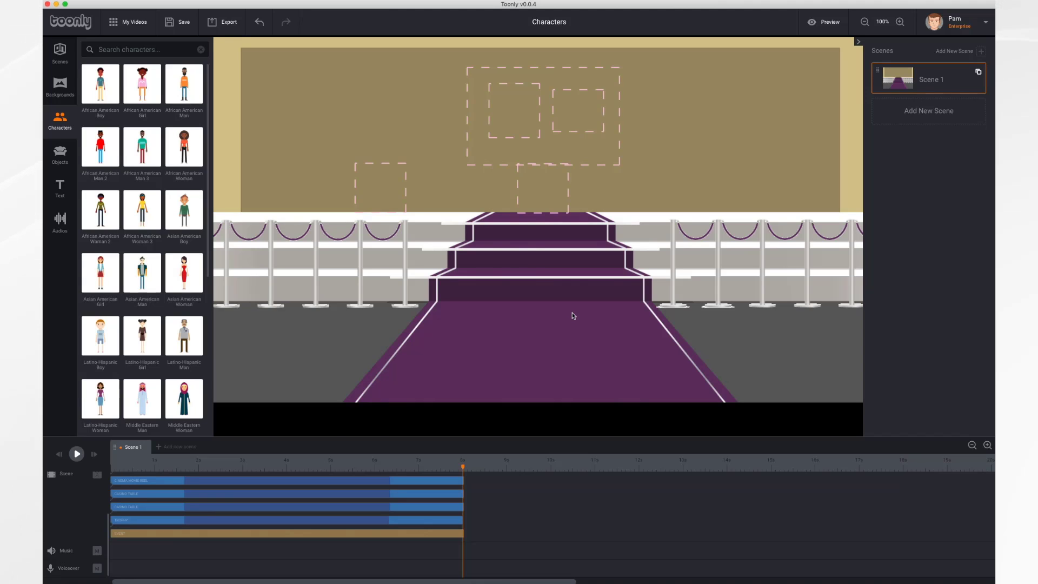
Play Scene 1 from the start, and add the Asian American Woman character at 1 s near the purple carpet's left edge.
left_click(60, 456)
left_click(76, 456)
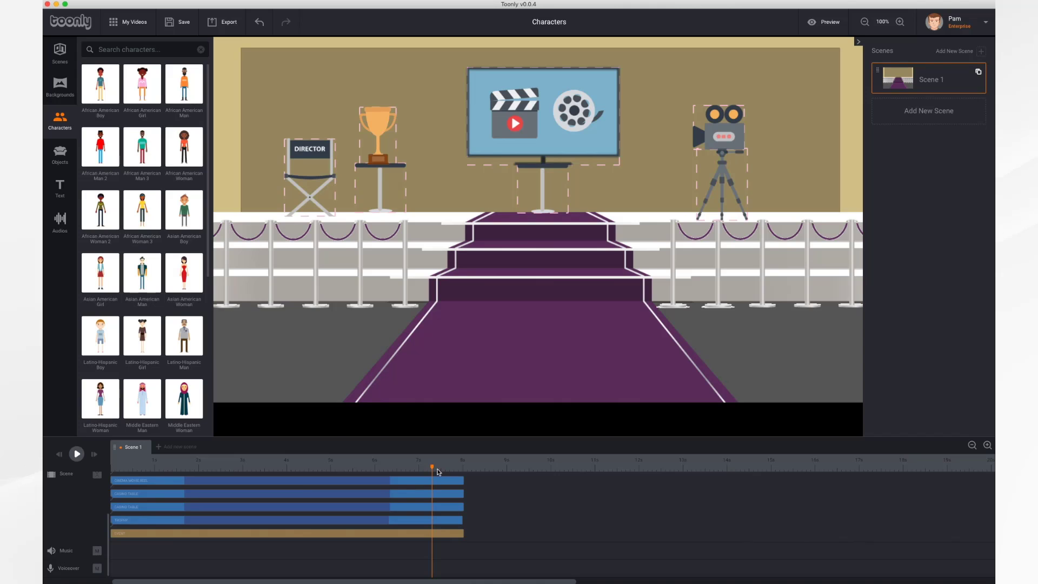
left_click_drag(433, 469, 153, 470)
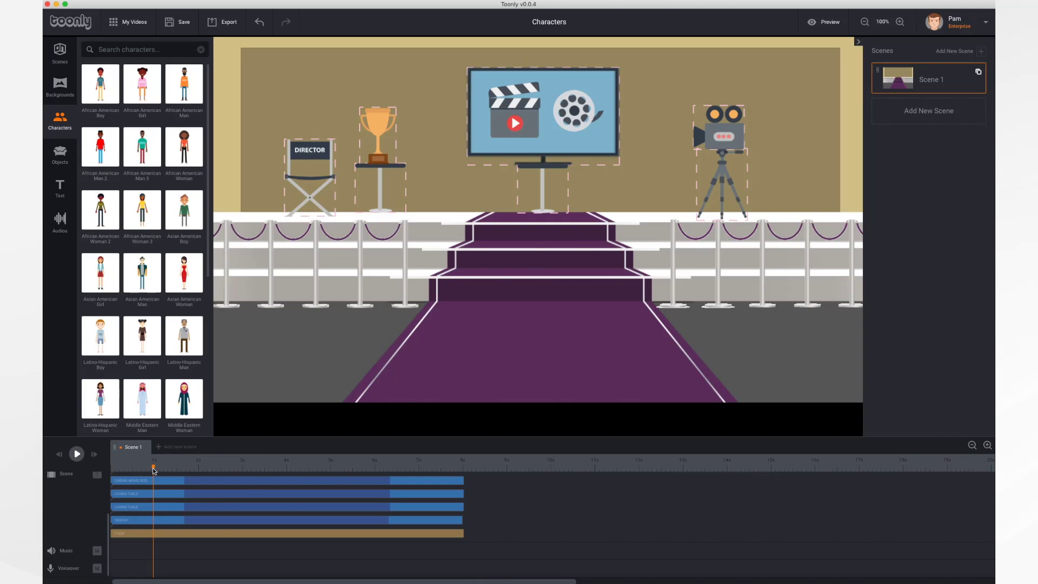
left_click(60, 124)
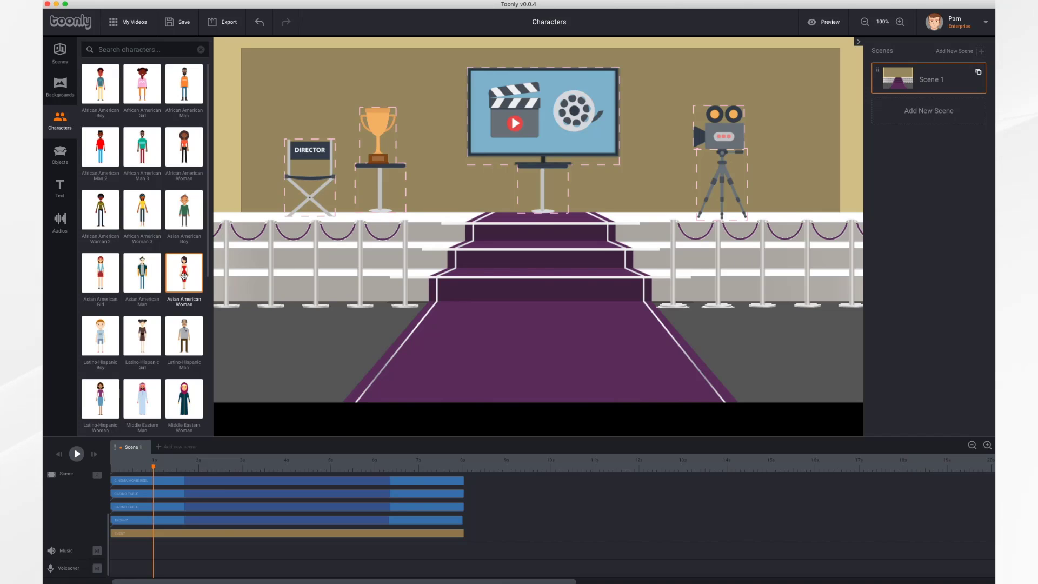
left_click_drag(184, 276, 419, 280)
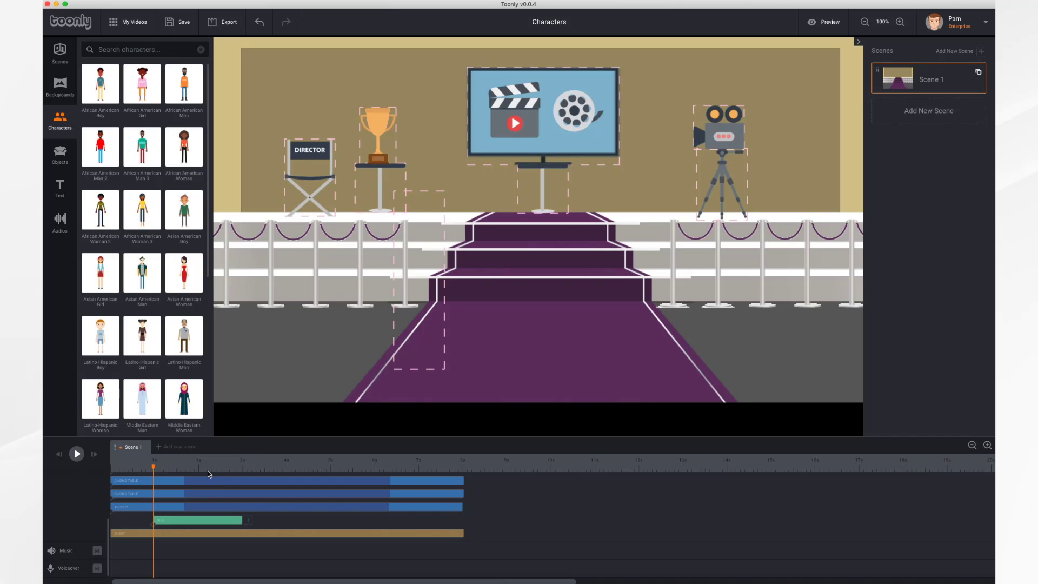
Play Scene 1 past the end of the woman's clip, and inspect her clip with the playhead at 2 s.
left_click(77, 455)
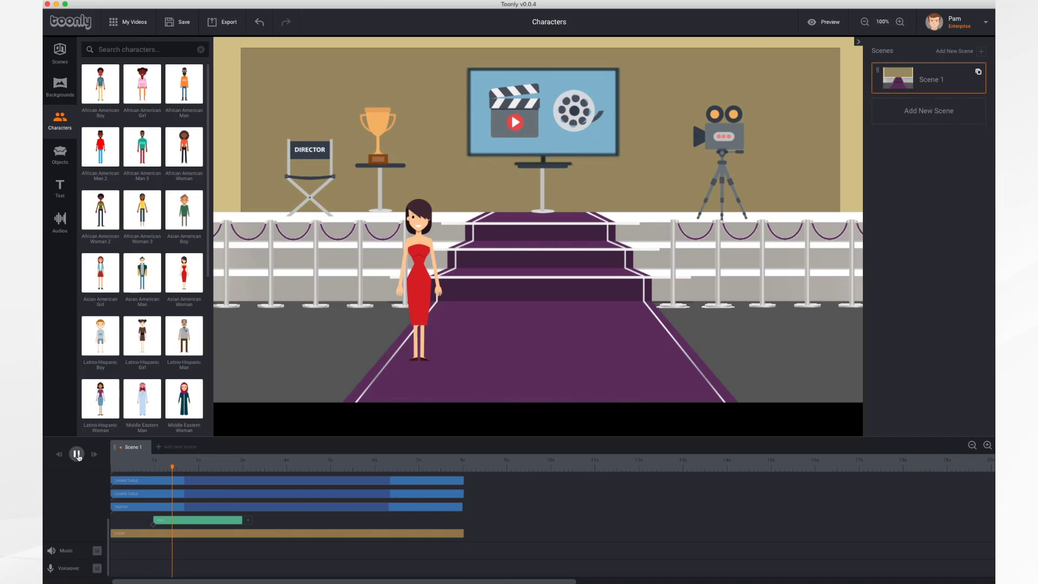
left_click(77, 454)
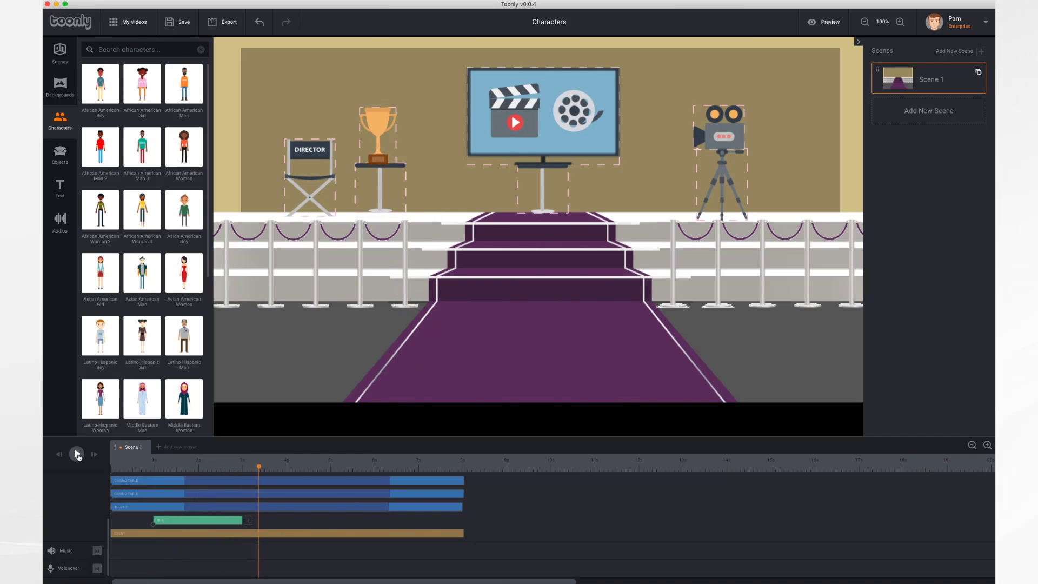
left_click(233, 523)
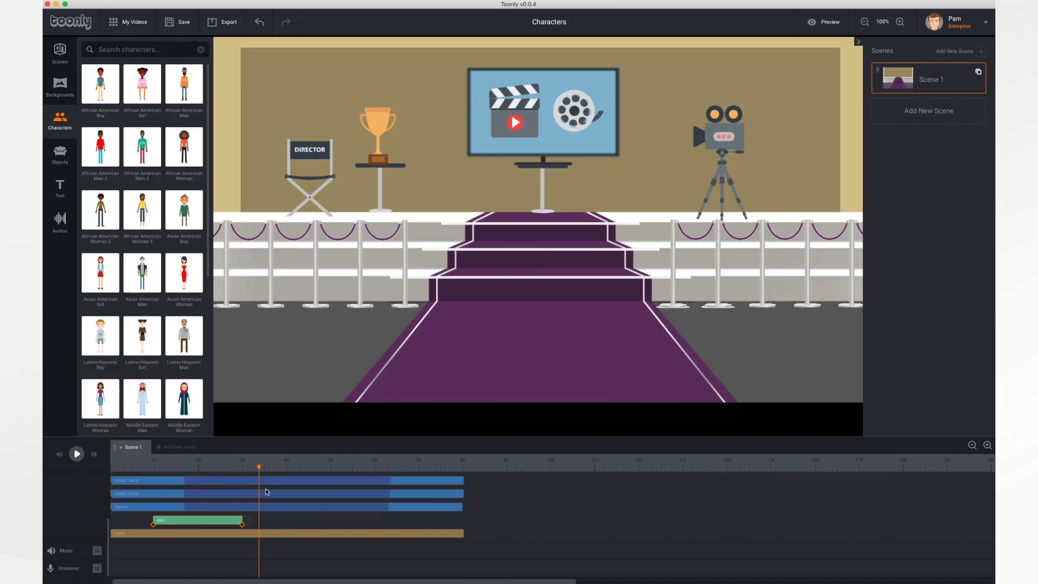
left_click_drag(259, 468, 200, 469)
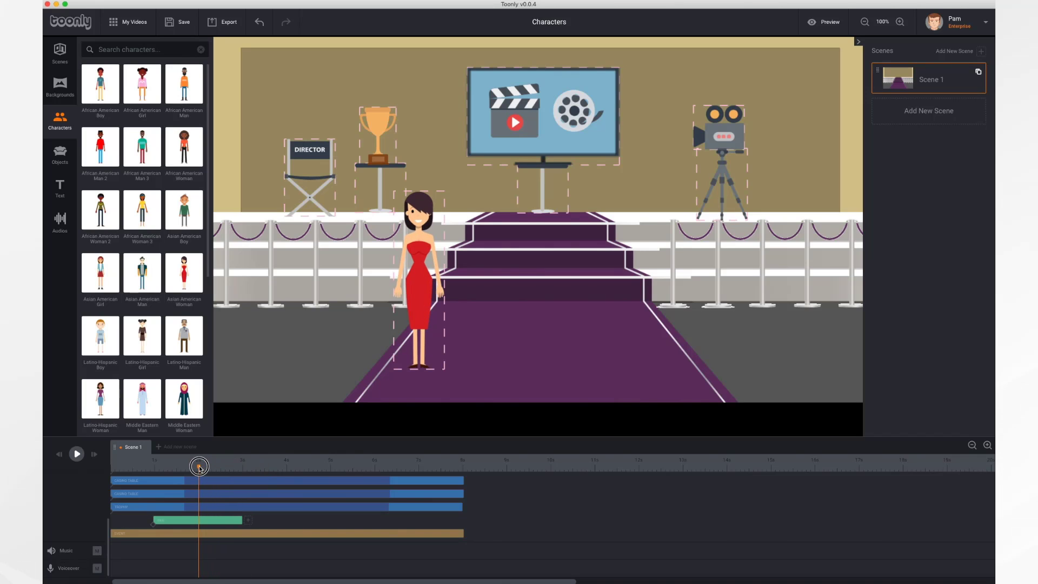
left_click(240, 522)
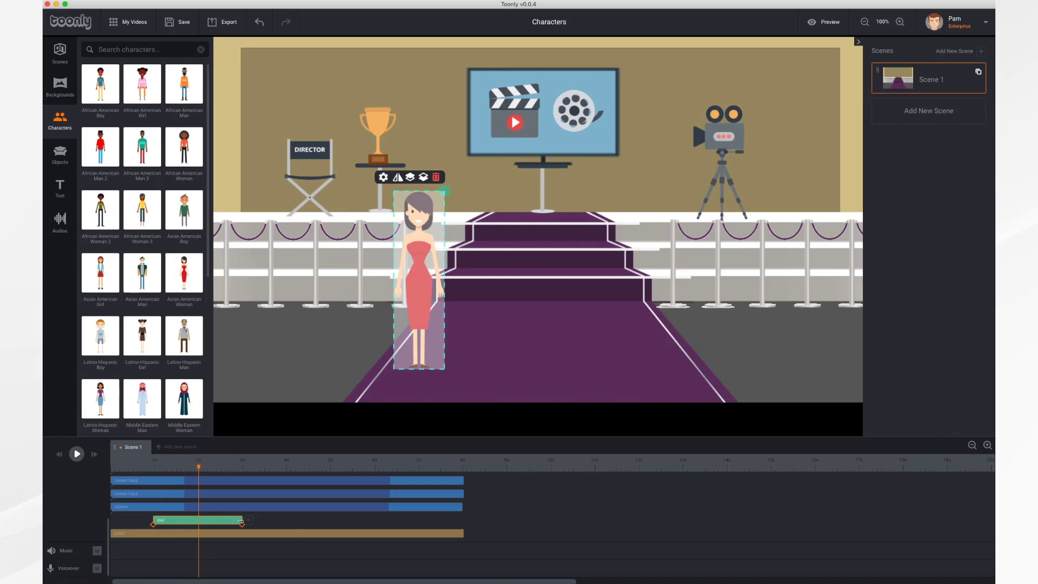
mouse_move(241, 521)
left_mouse_down()
mouse_move(371, 530)
mouse_move(196, 521)
mouse_move(296, 529)
mouse_move(243, 525)
left_mouse_up()
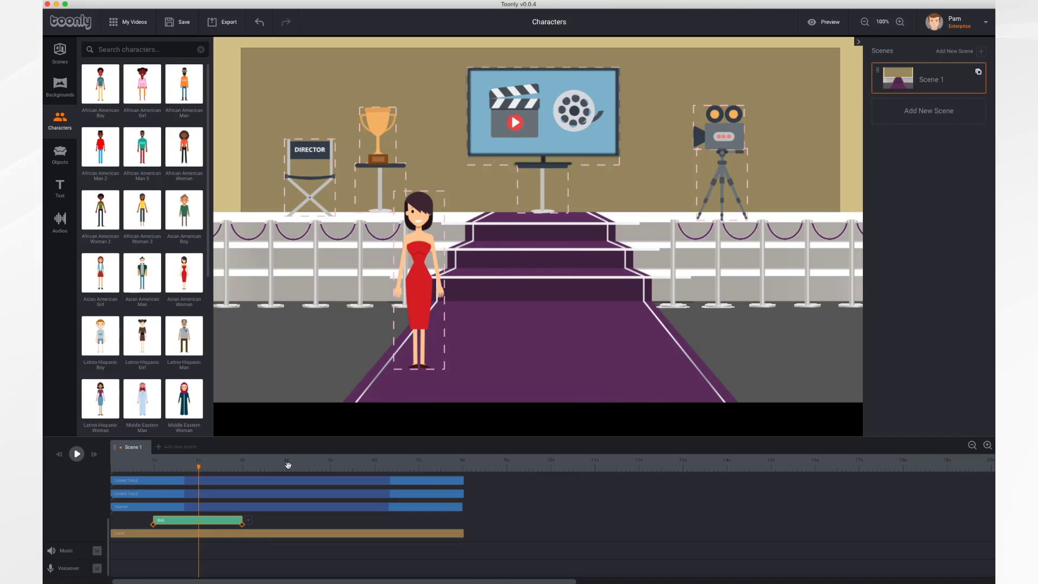
Enlarge the woman and reposition her slightly up and to the right by the carpet's edge, and play the scene to check her.
left_click(417, 258)
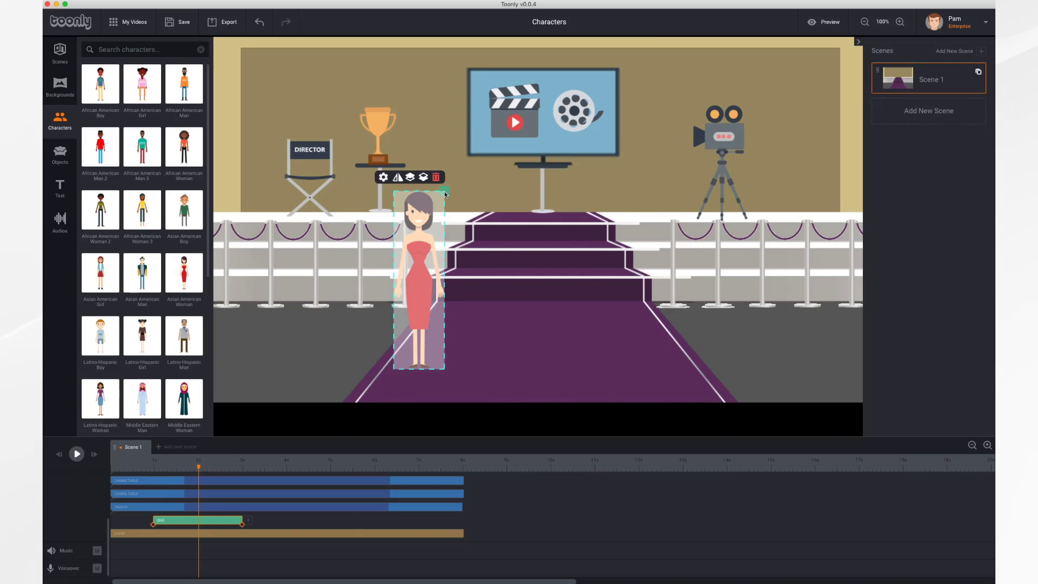
left_click_drag(447, 192, 484, 154)
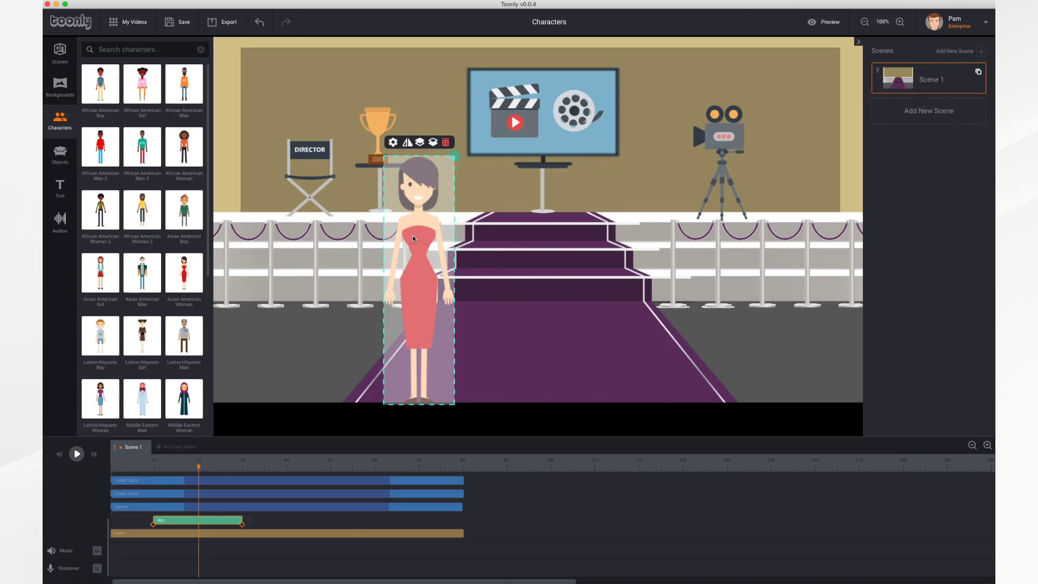
left_click_drag(413, 238, 410, 218)
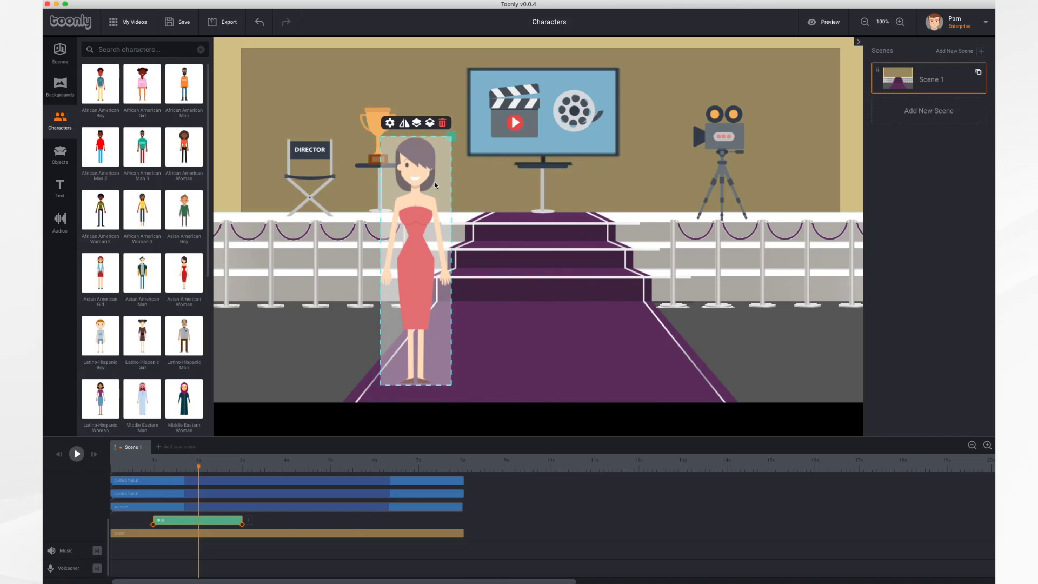
left_click_drag(452, 138, 450, 142)
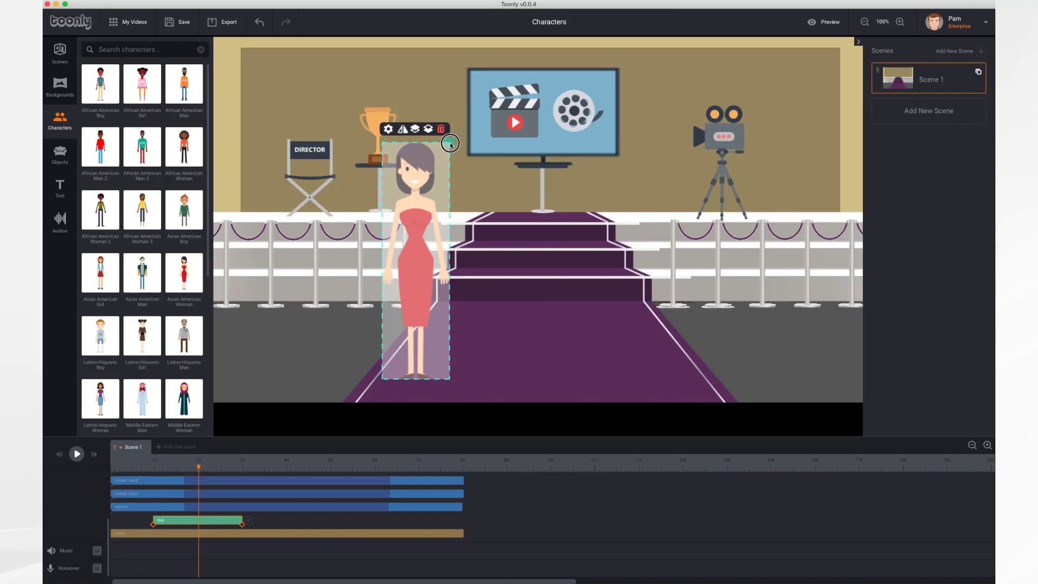
left_click_drag(417, 218, 436, 209)
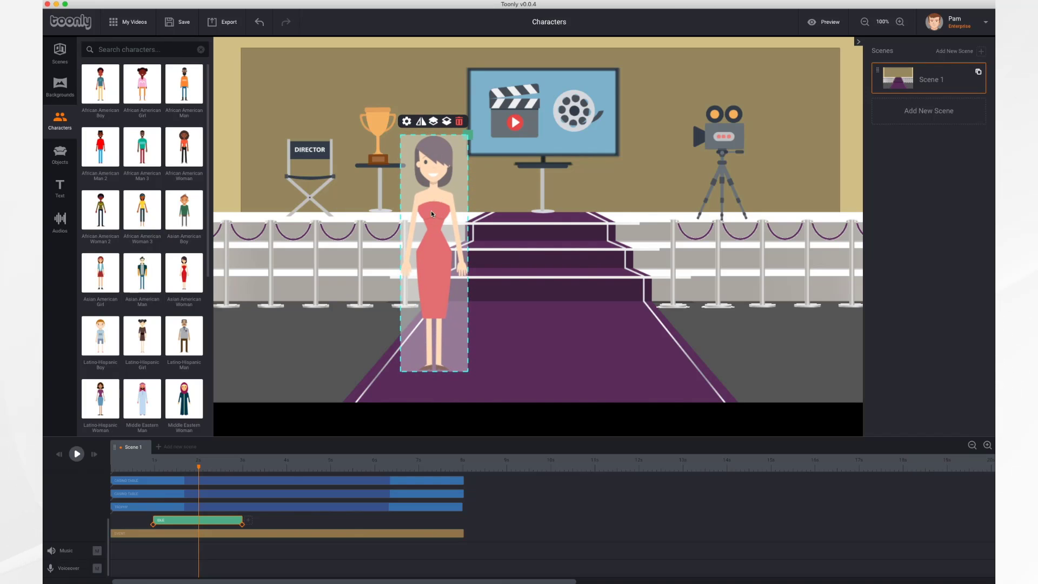
left_click(76, 454)
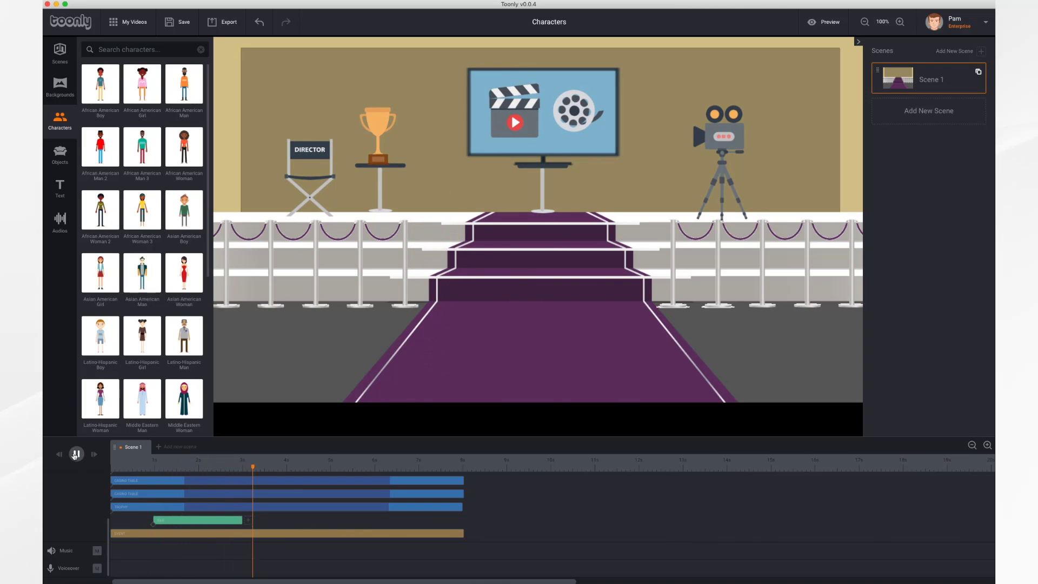
left_click(76, 455)
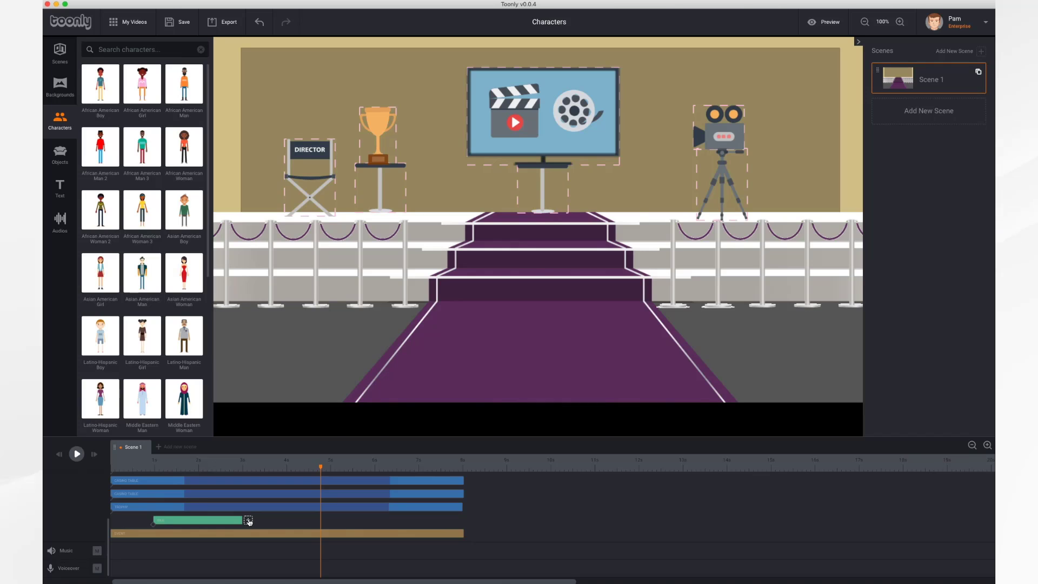
Start a new animation after the woman's first clip, and review the available animation types and In Effect options.
left_click(248, 520)
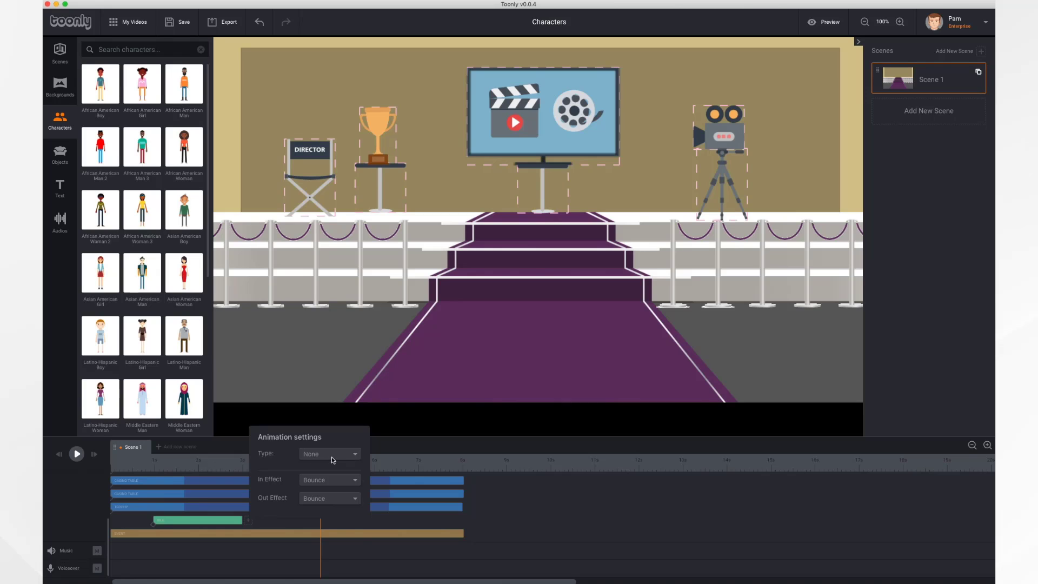
left_click(331, 459)
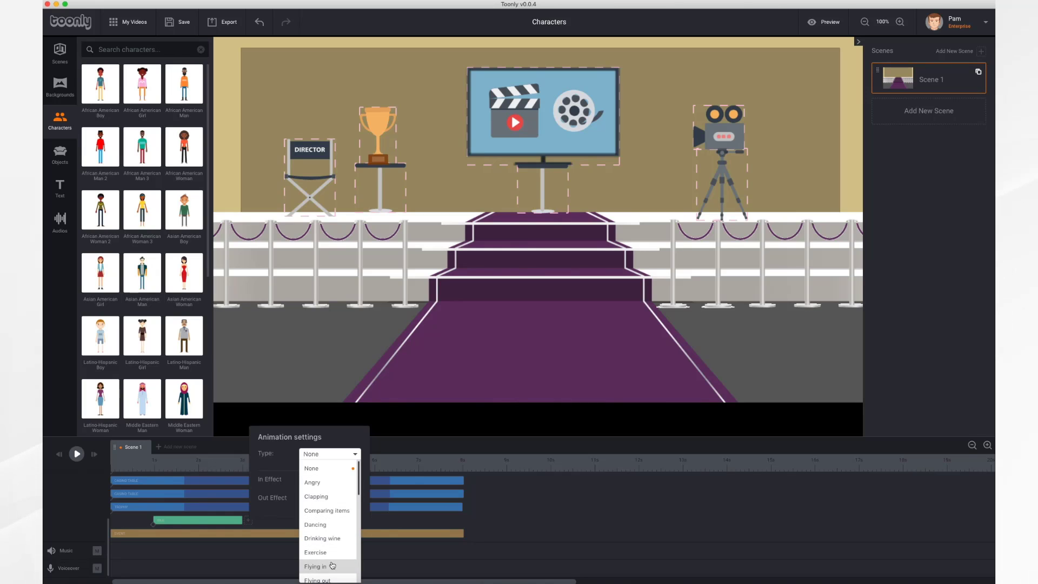
scroll(331, 554, "down", 5)
scroll(332, 566, "down", 3)
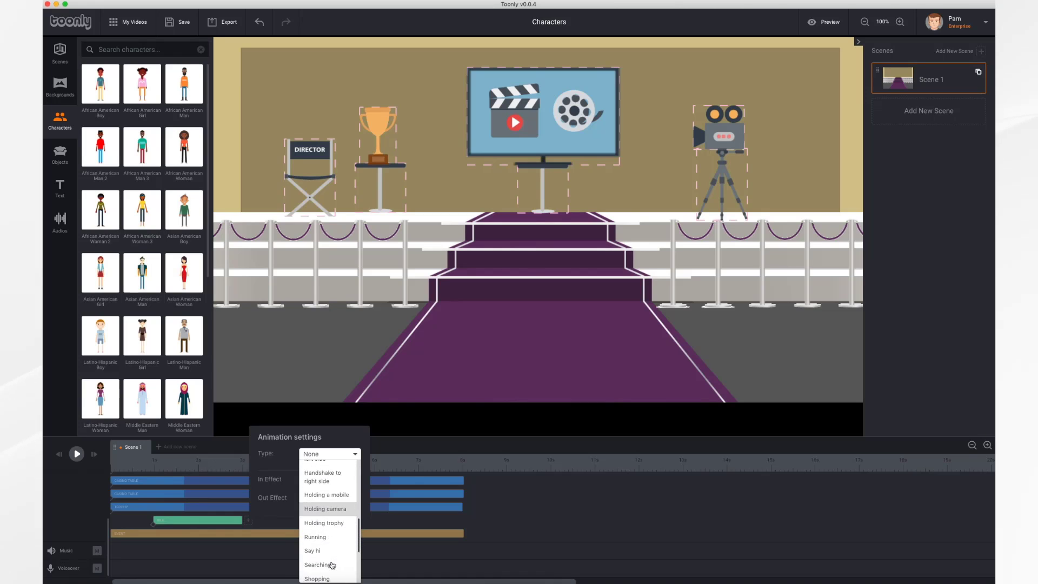
scroll(332, 566, "down", 3)
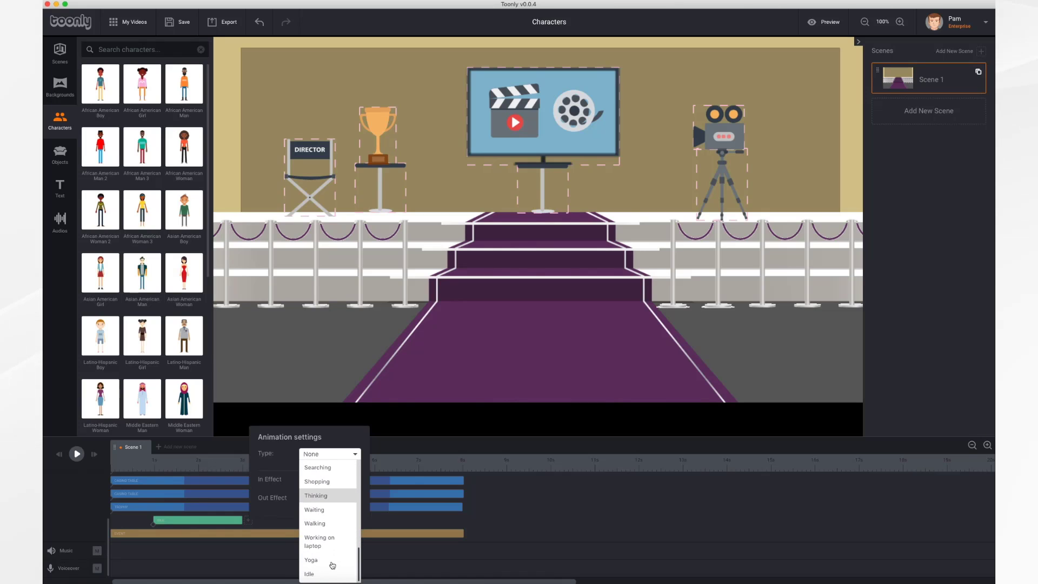
scroll(332, 519, "up", 10)
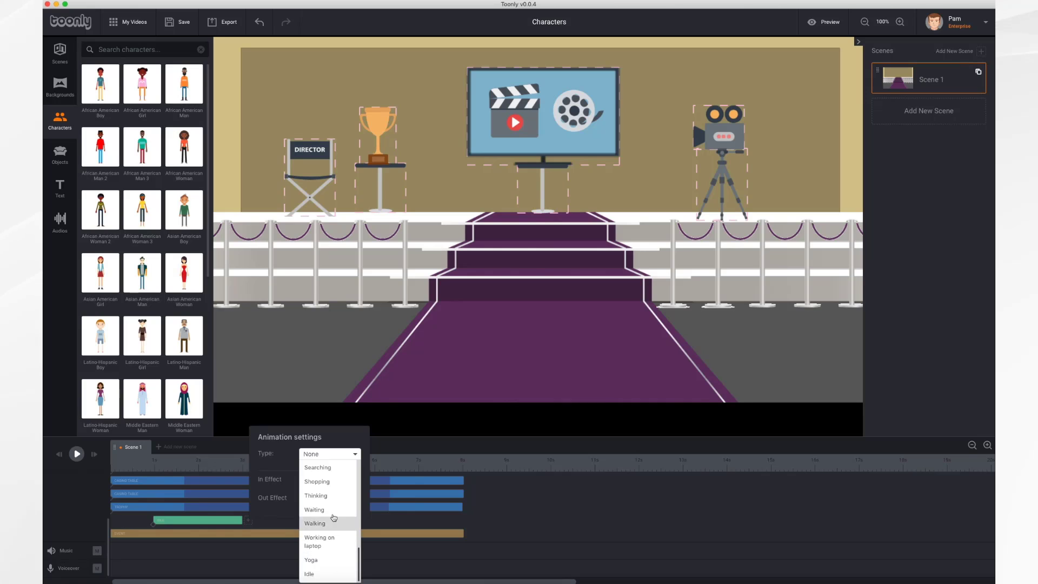
scroll(332, 512, "up", 2)
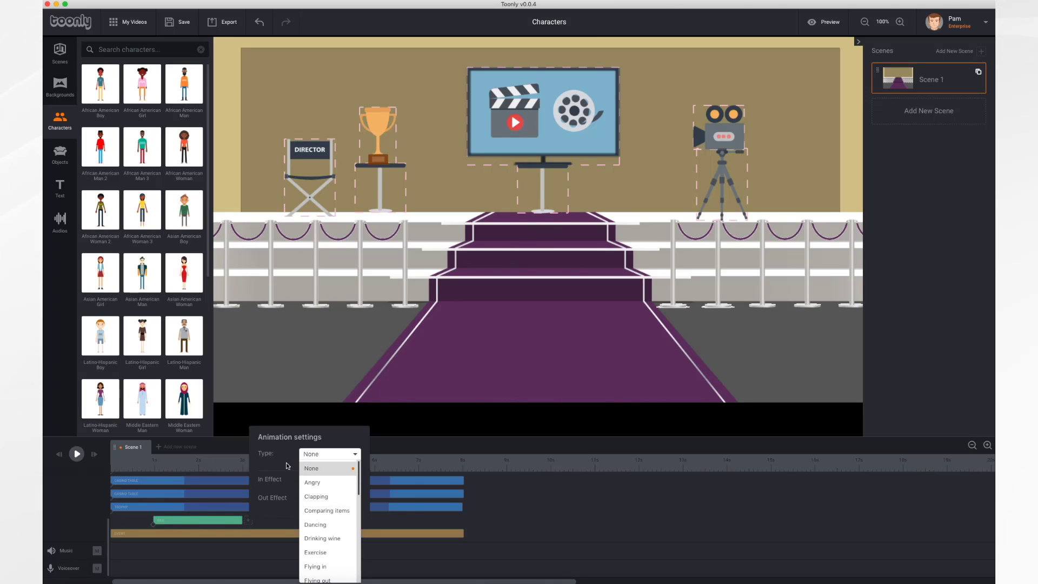
left_click(288, 466)
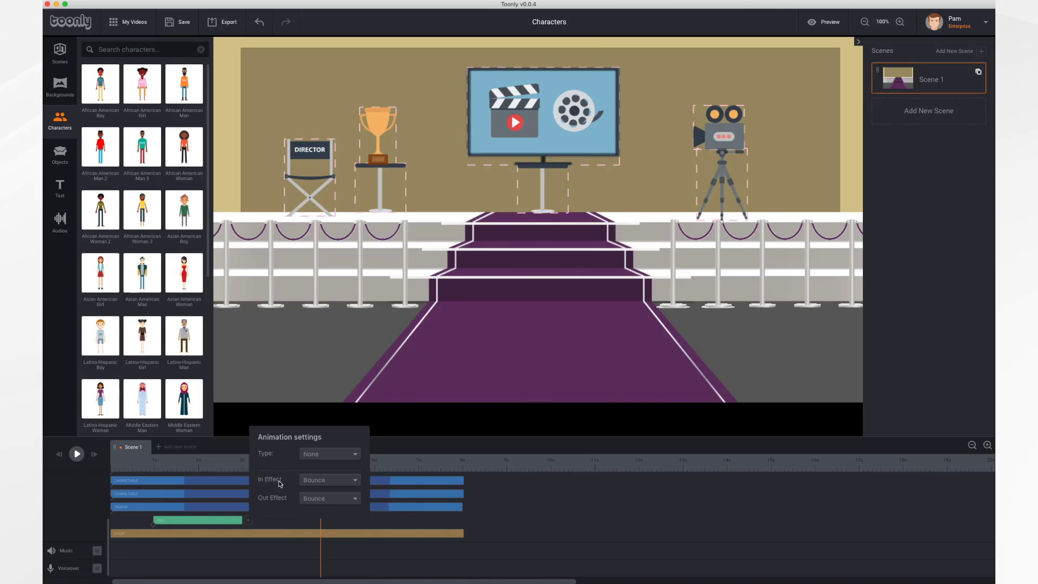
left_click(354, 482)
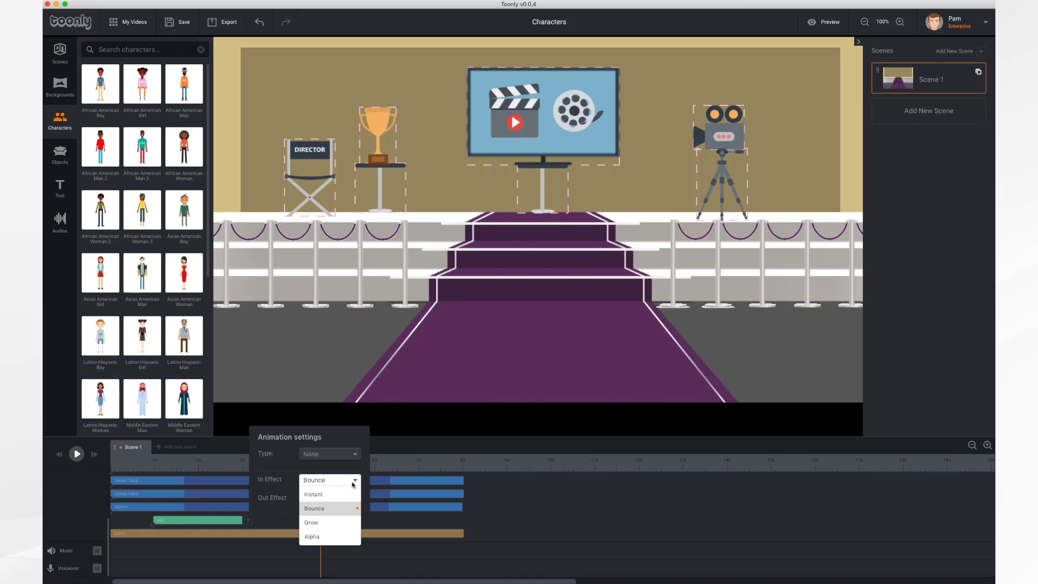
left_click(289, 474)
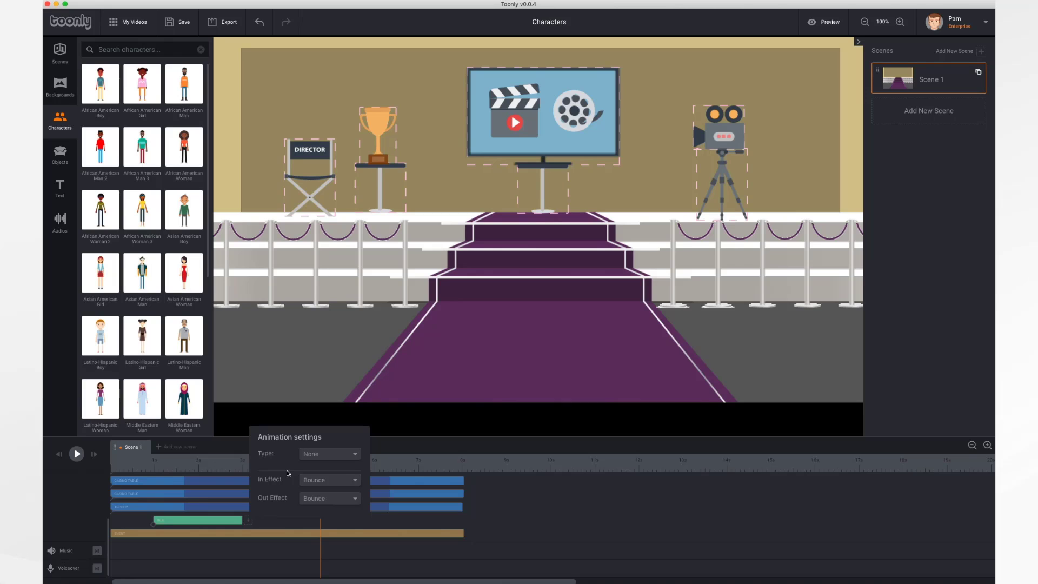
Add a Clapping animation after the woman's first clip, and play the scene from about 1 s to check it.
left_click(342, 462)
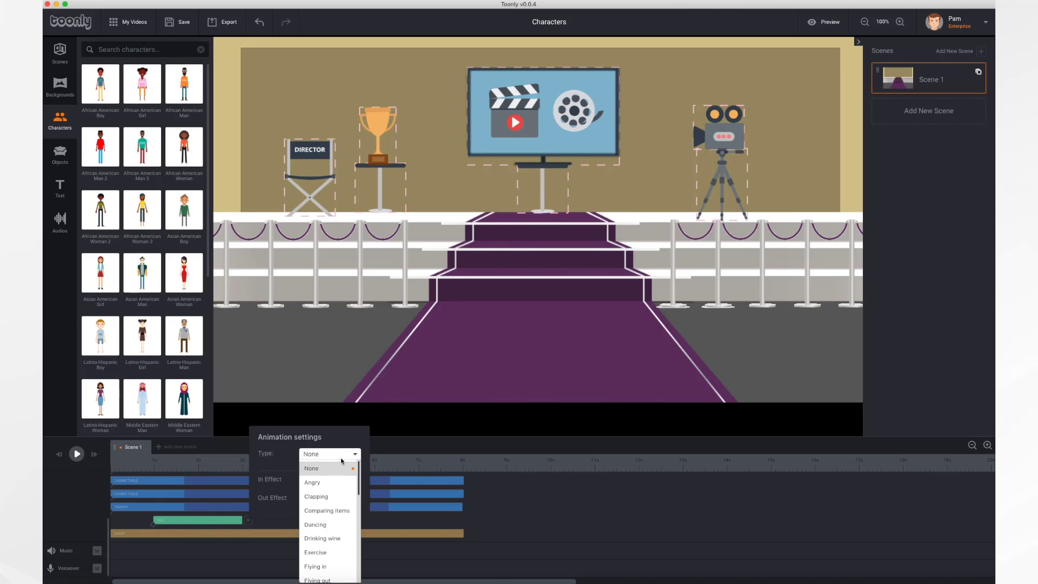
left_click(326, 501)
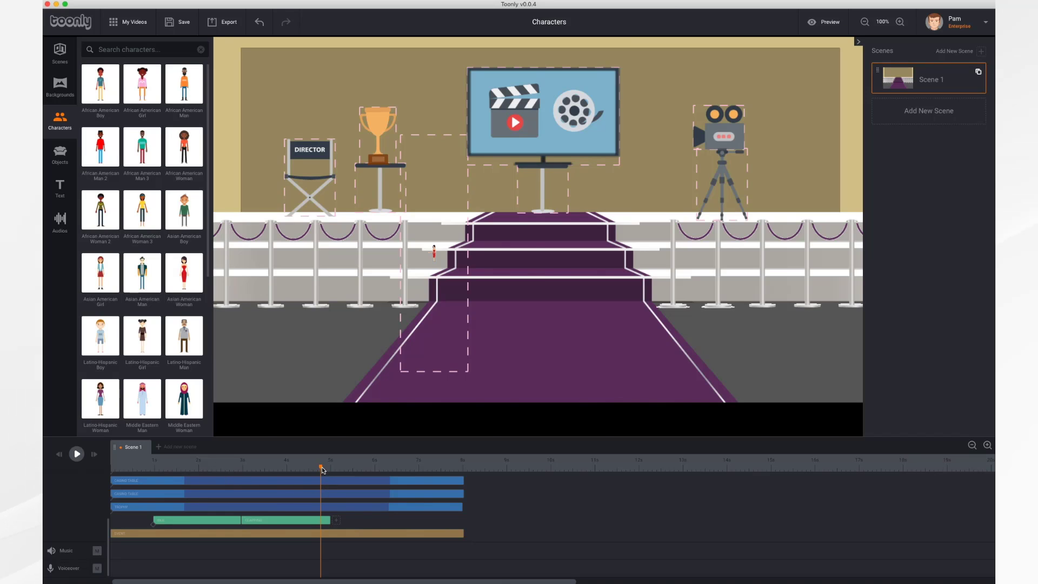
left_click_drag(323, 471, 152, 476)
left_click(76, 454)
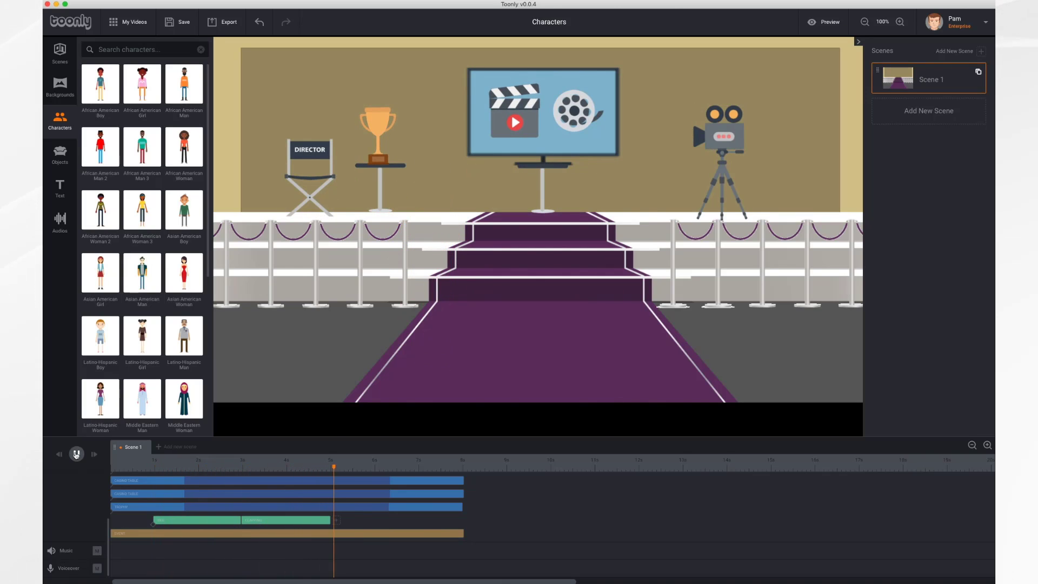
left_click(77, 454)
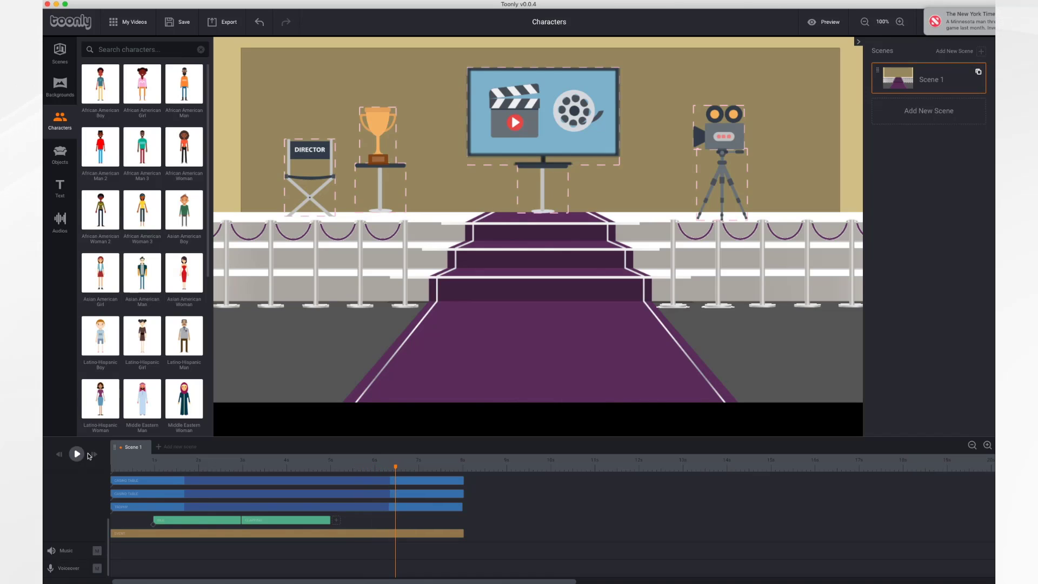
Add a Dancing animation after the woman's Clapping clip, and play Scene 1 from the start.
left_click(336, 521)
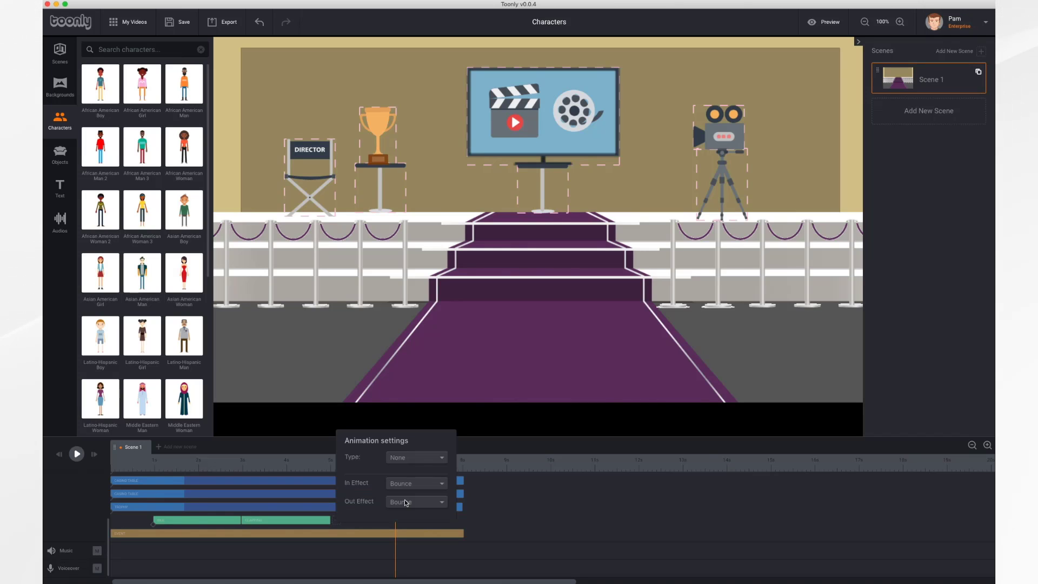
left_click(426, 460)
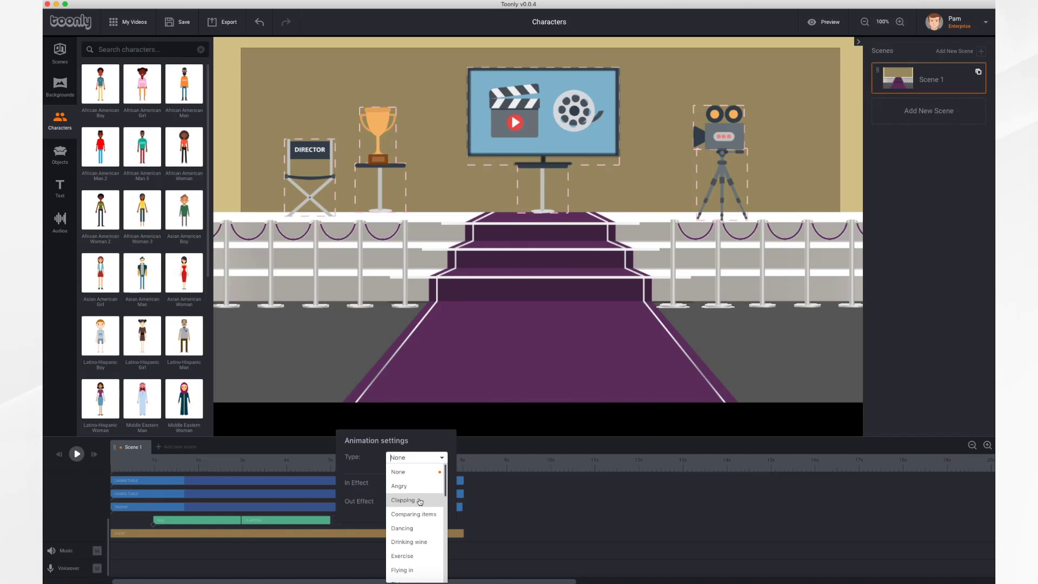
scroll(415, 520, "down", 1)
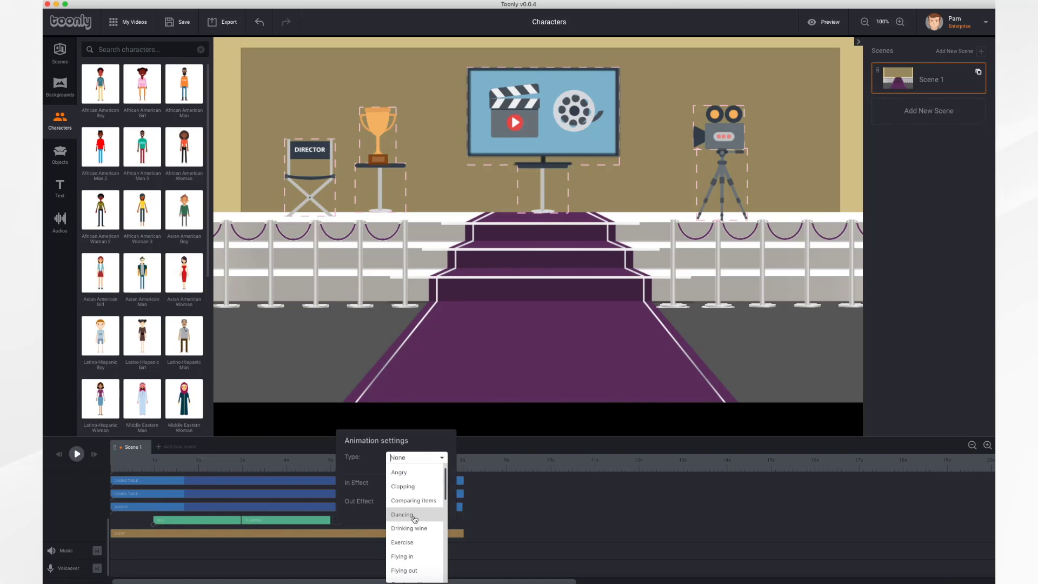
left_click(415, 516)
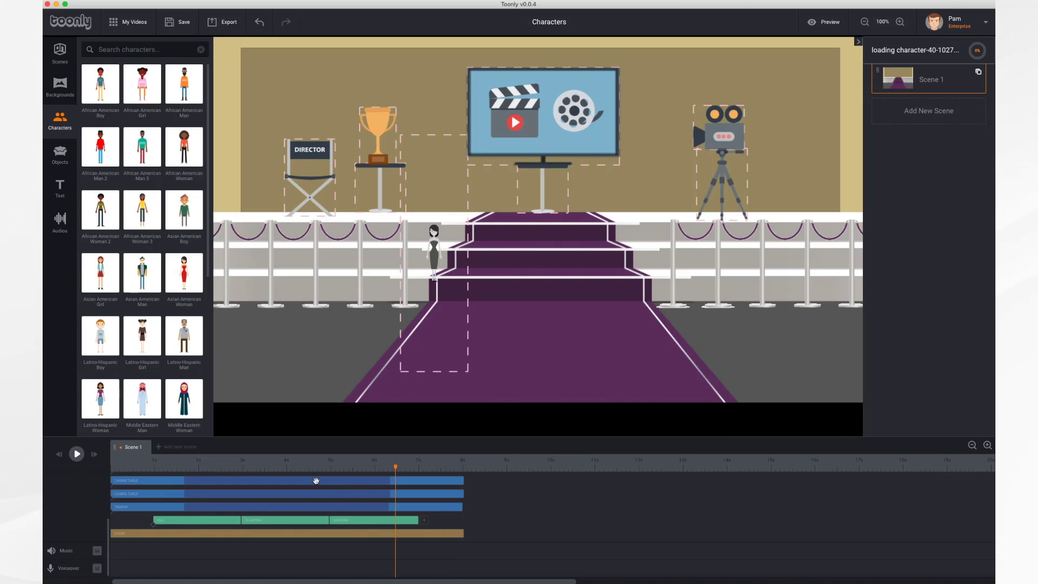
left_click(60, 455)
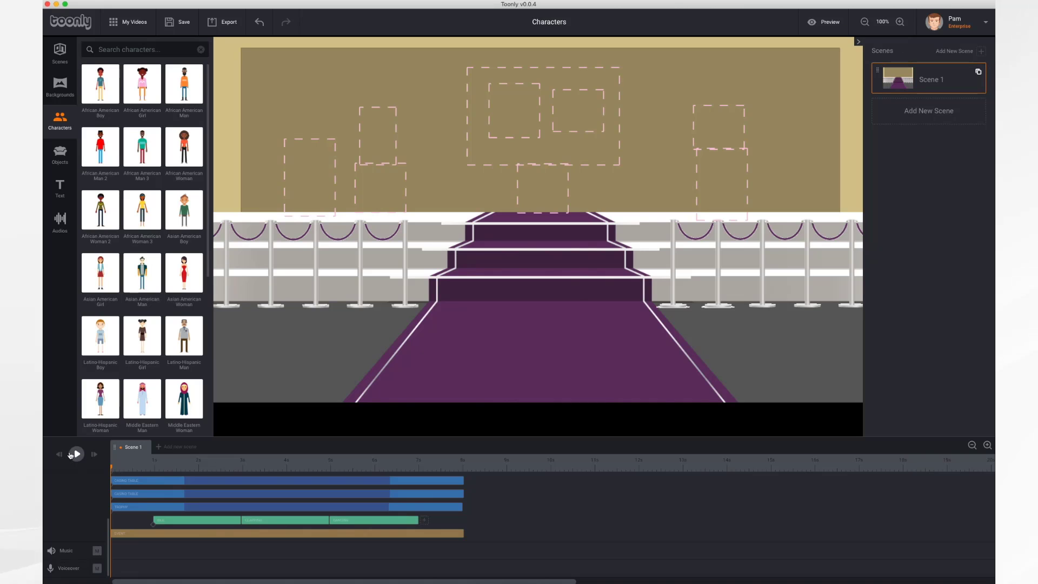
left_click(76, 455)
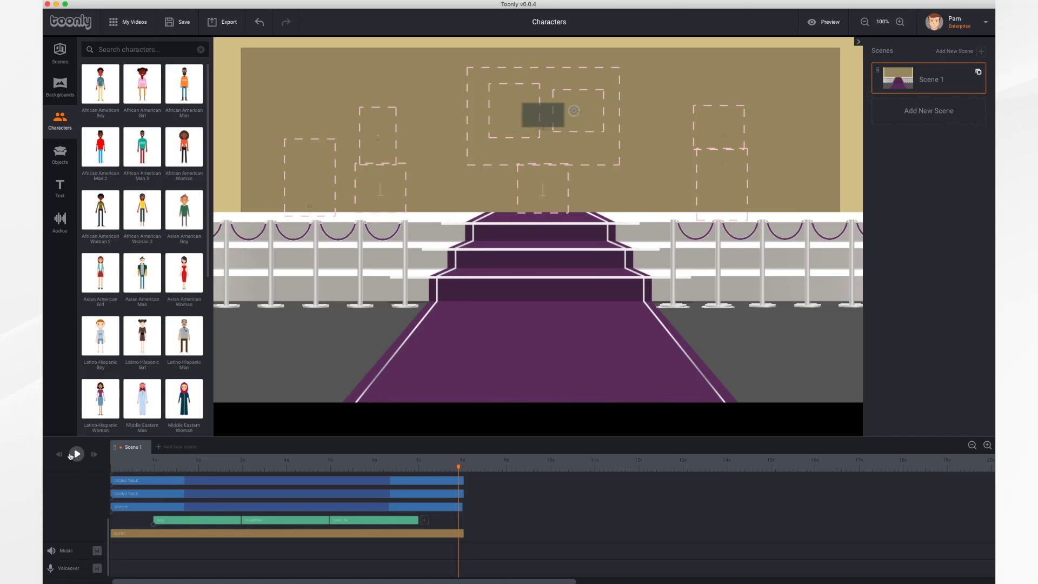
Add a Holding trophy animation after the woman's Dancing clip, and play Scene 1 from the start.
left_click(424, 521)
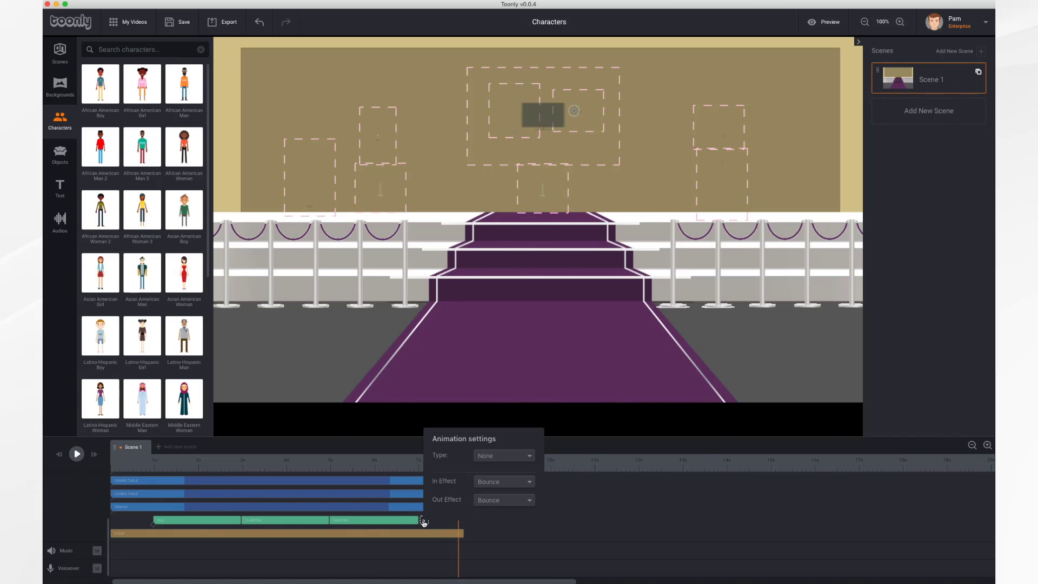
left_click(517, 458)
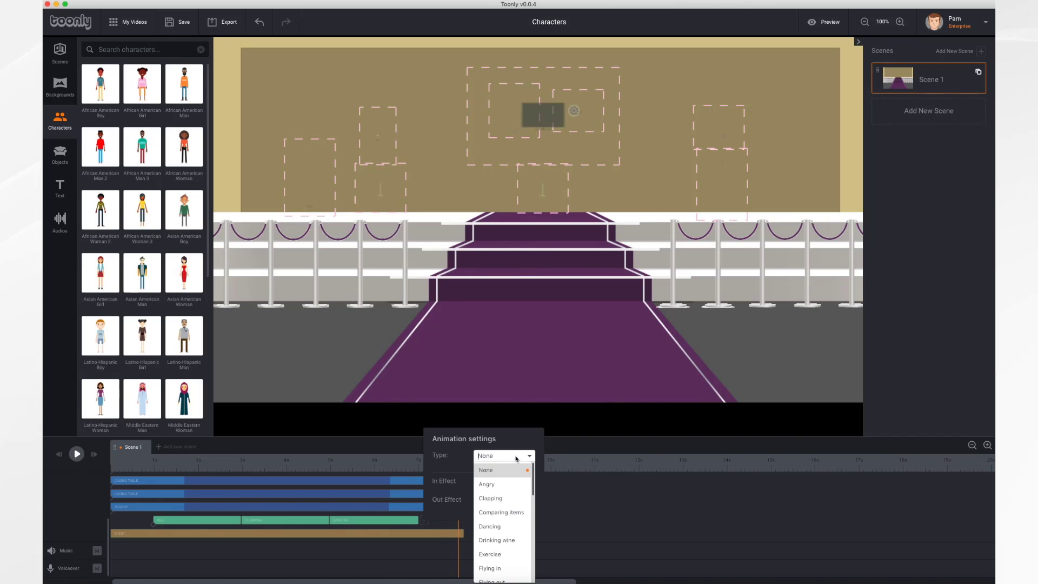
scroll(508, 514, "down", 5)
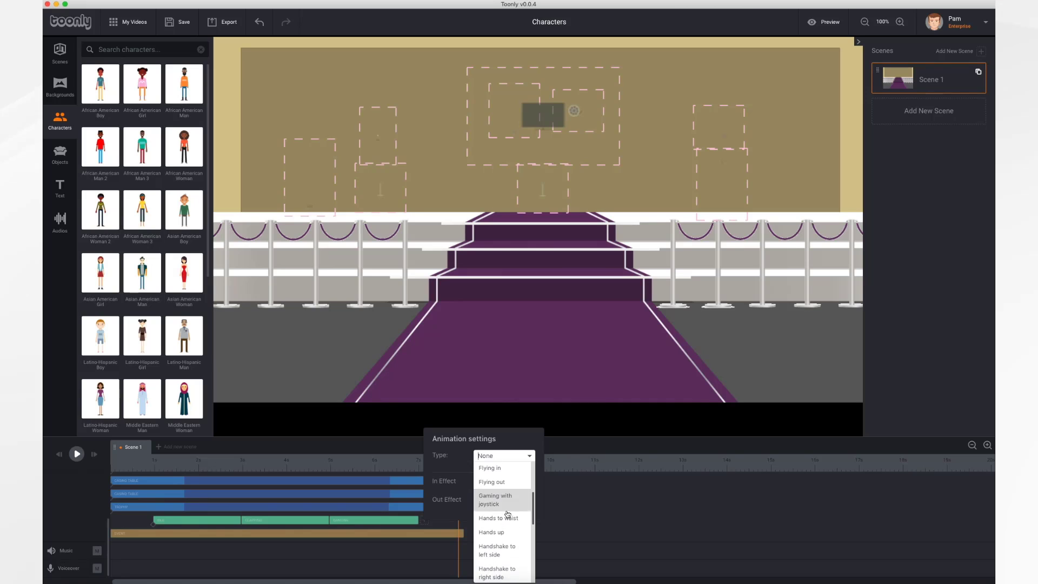
scroll(506, 553, "down", 4)
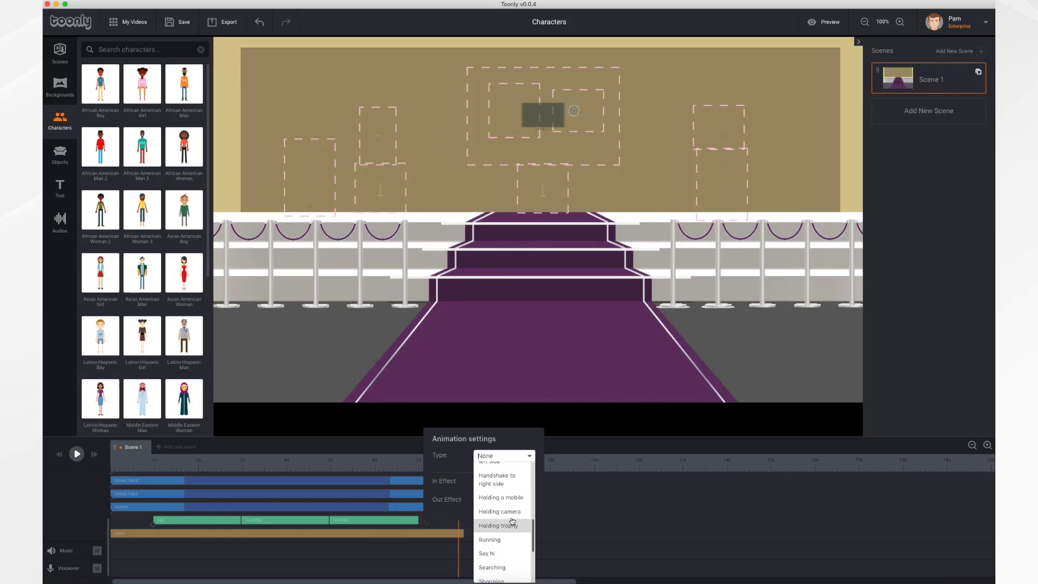
left_click(499, 526)
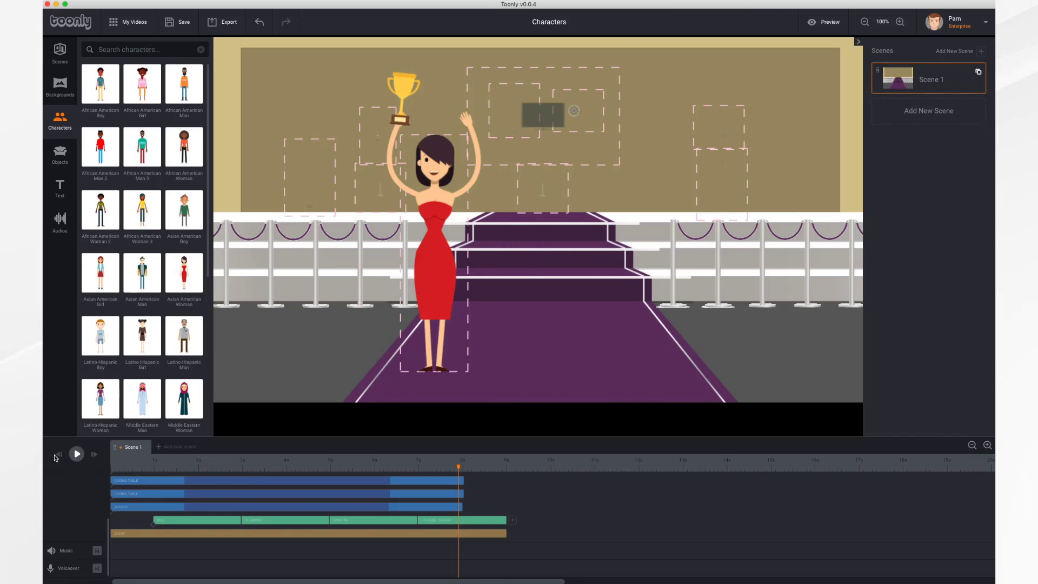
left_click(59, 456)
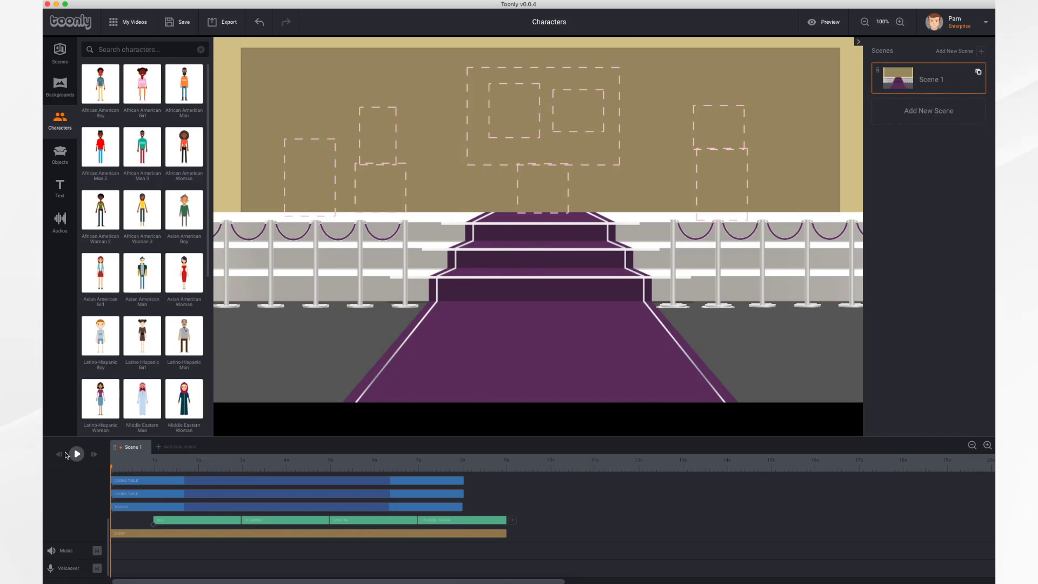
left_click(77, 454)
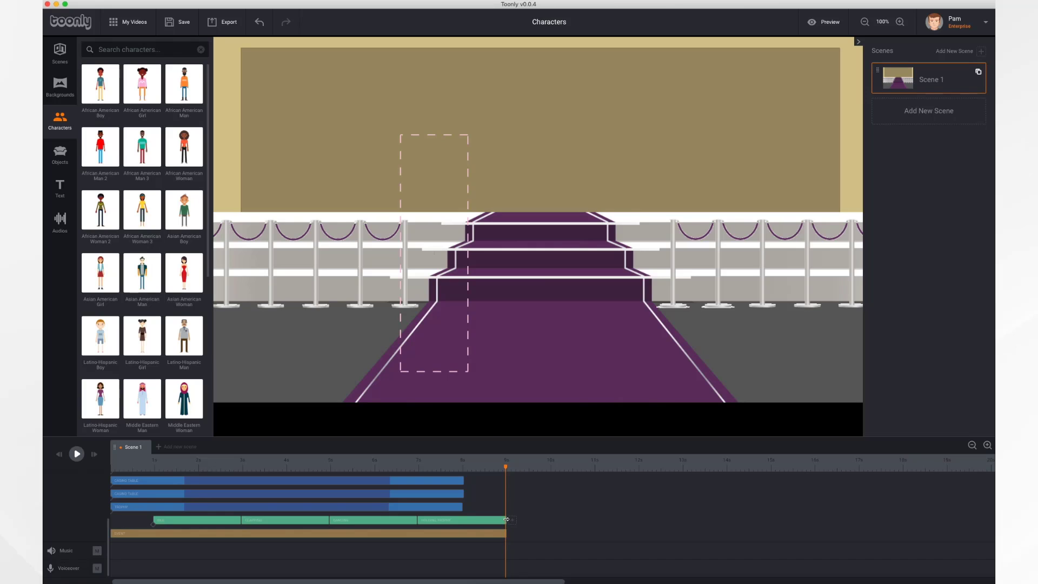
Shorten the woman's first and Holding trophy clips, lengthen Dancing, and shift her whole clip sequence to end at about 8 s.
left_click_drag(506, 519, 498, 519)
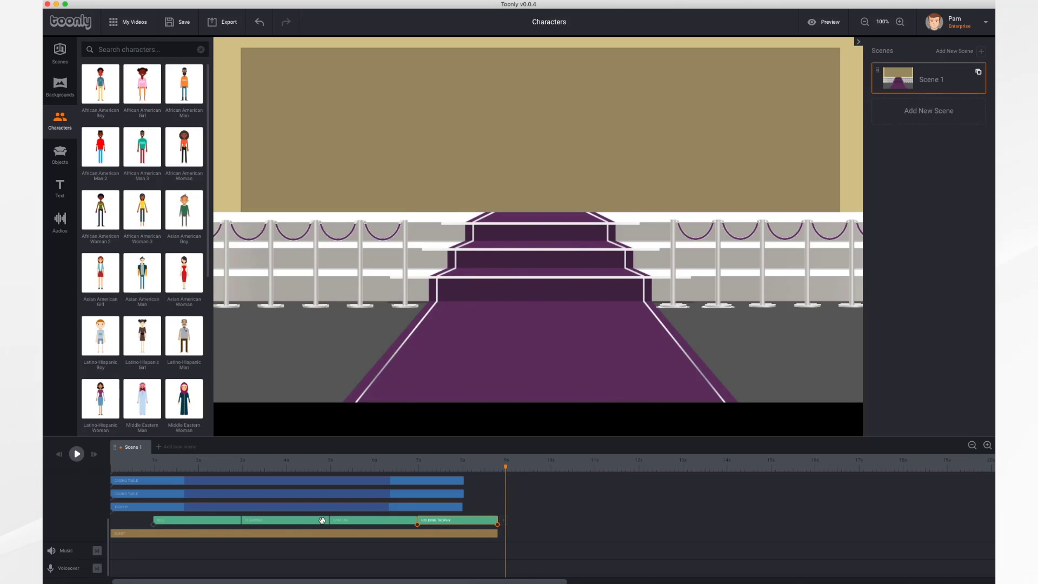
mouse_move(154, 521)
left_mouse_down()
mouse_move(142, 520)
mouse_move(216, 521)
mouse_move(151, 520)
left_mouse_up()
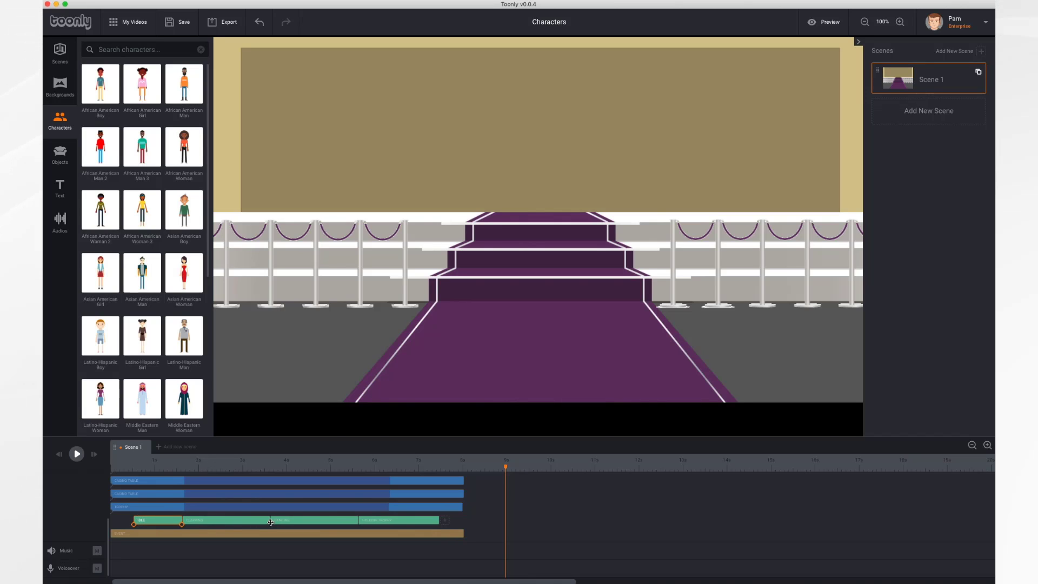
left_click_drag(272, 521, 261, 521)
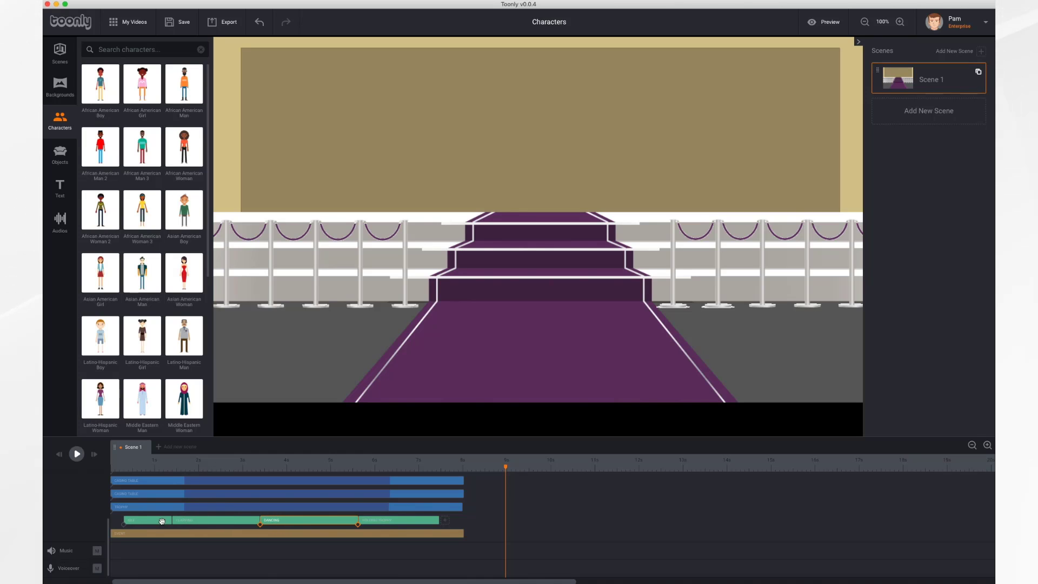
left_click_drag(161, 521, 185, 522)
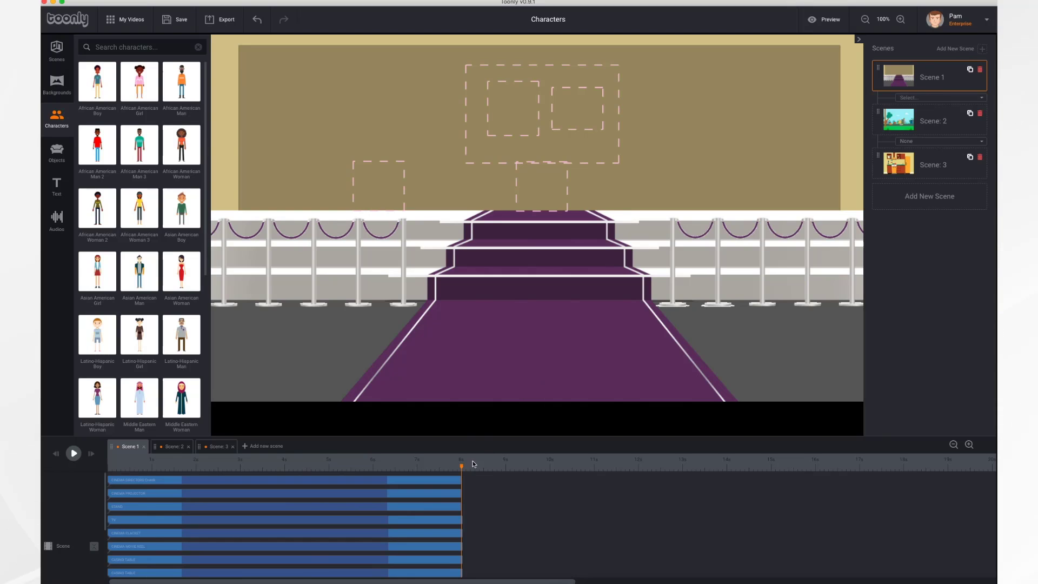
Add a Running animation after the woman's Holding trophy clip in Scene 1, and flip her to face right.
scroll(467, 522, "down", 3)
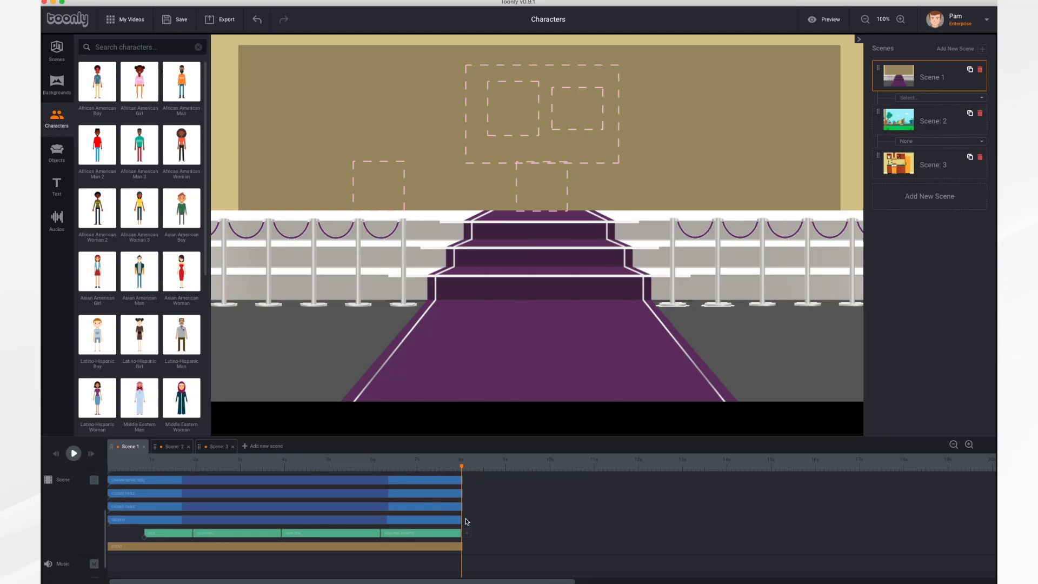
scroll(467, 522, "down", 1)
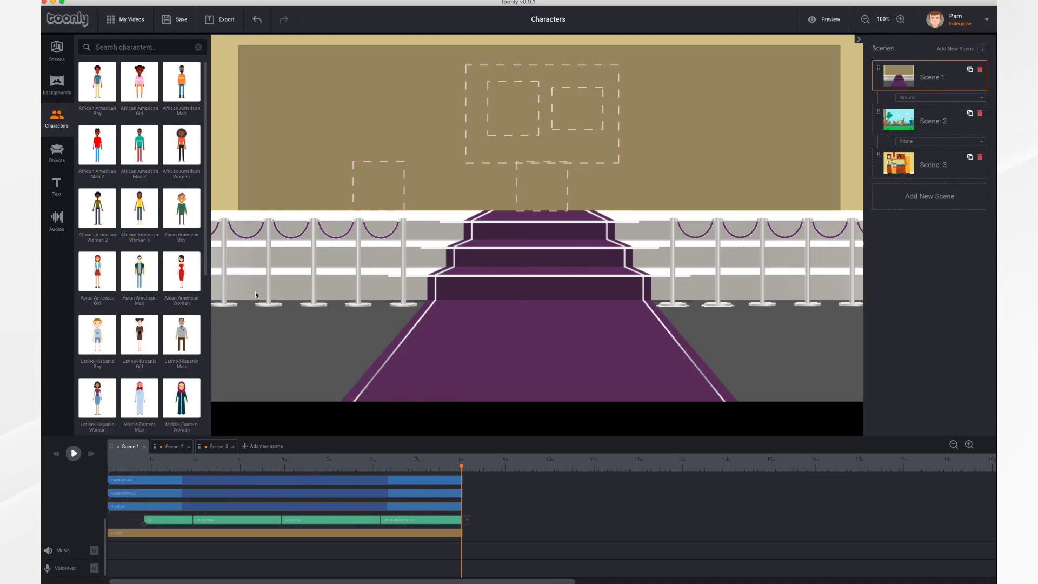
left_click(467, 521)
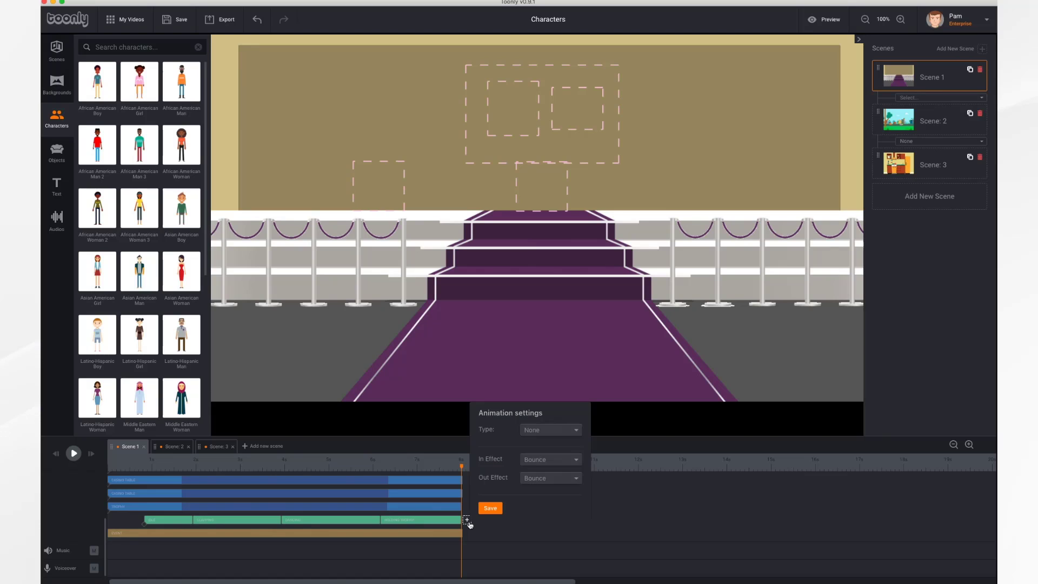
left_click(558, 432)
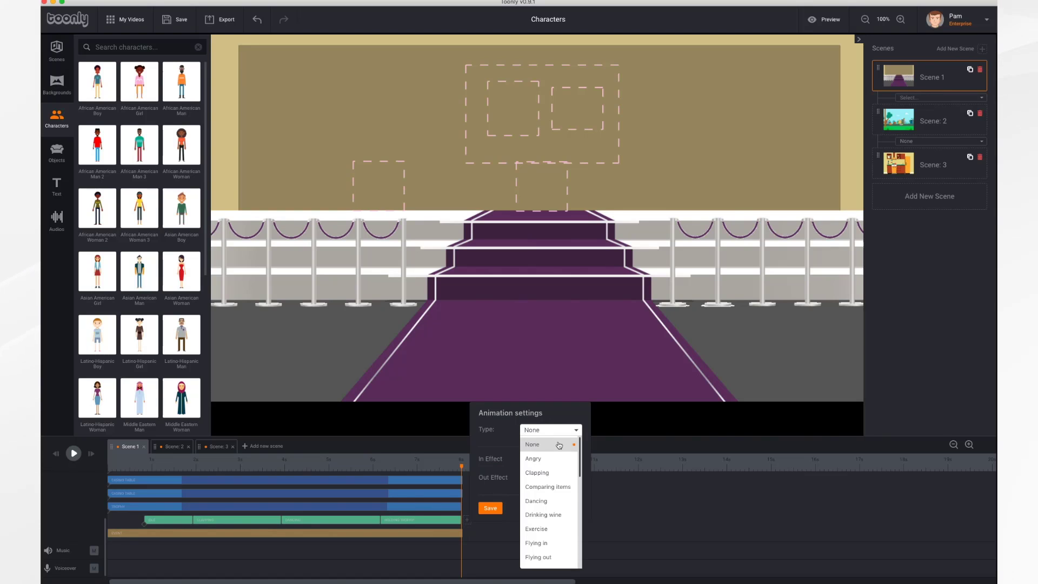
scroll(557, 501, "down", 3)
scroll(557, 501, "down", 8)
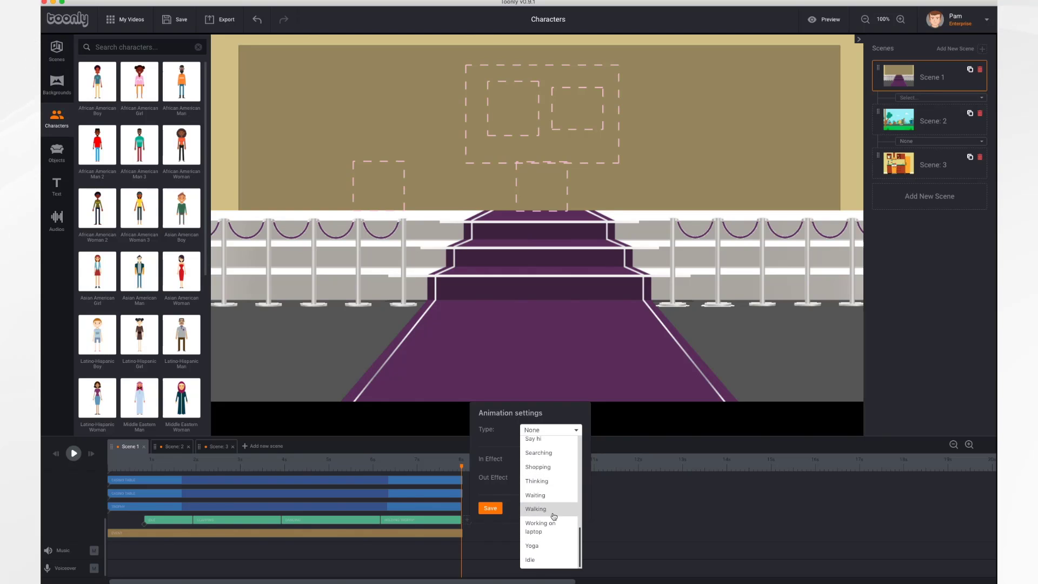
scroll(556, 527, "up", 3)
scroll(557, 527, "up", 3)
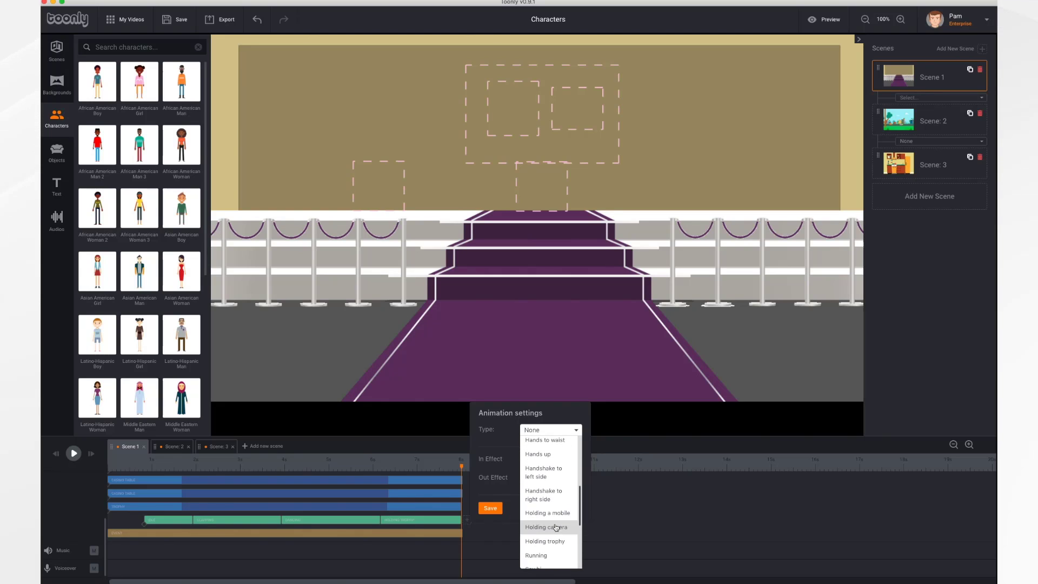
left_click(546, 557)
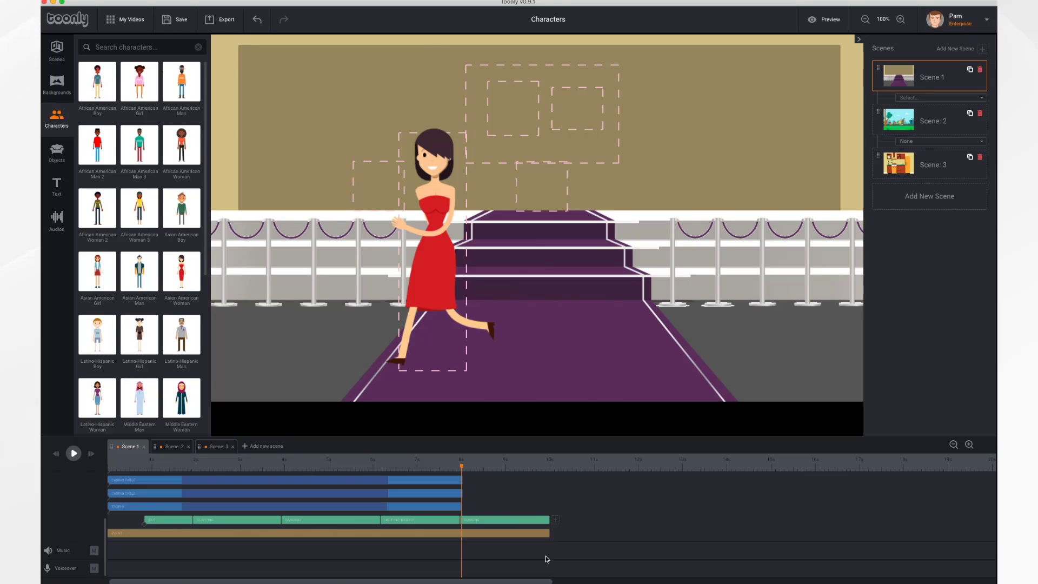
left_click(440, 242)
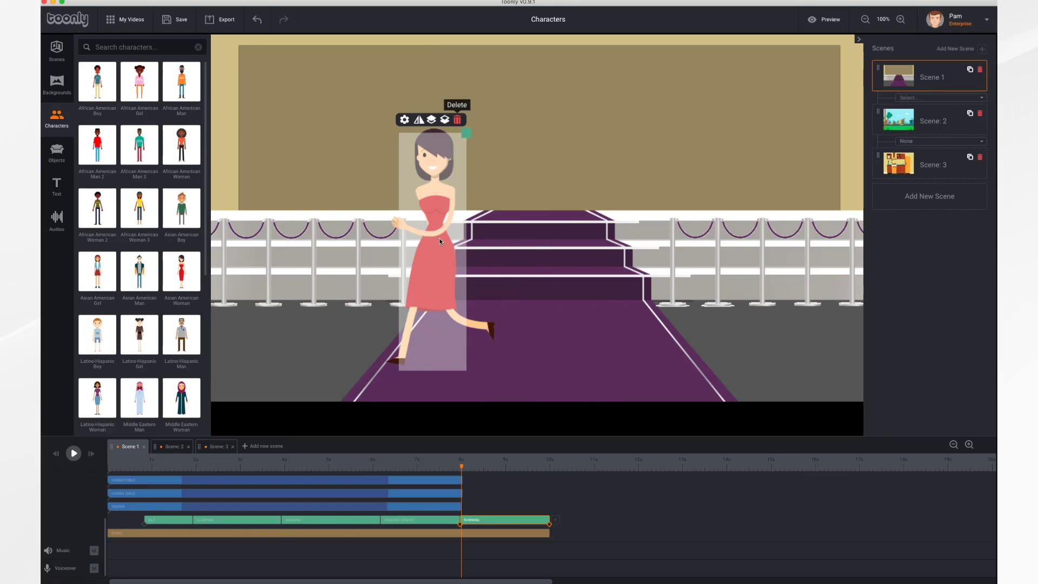
left_click(419, 120)
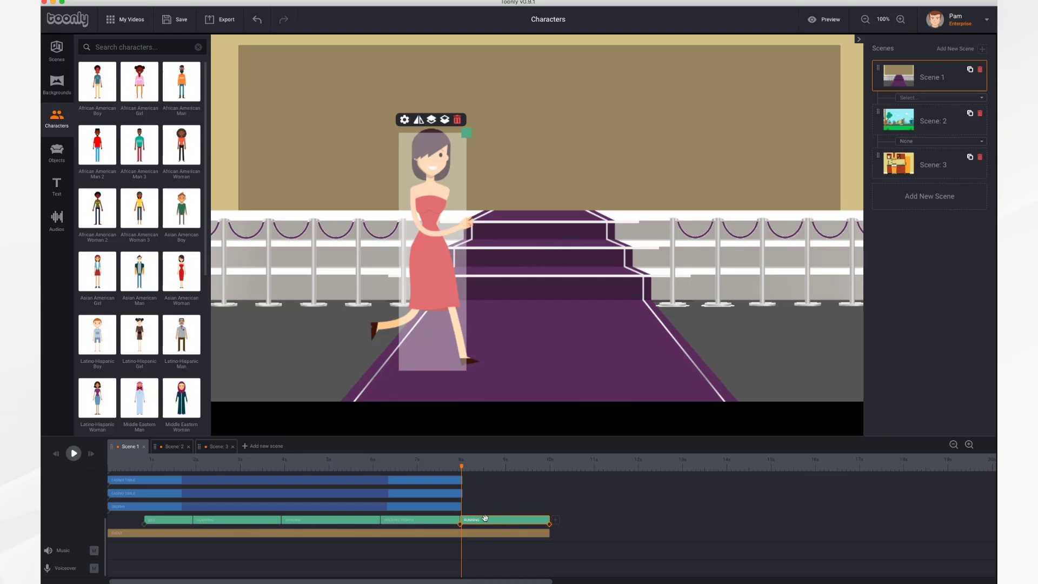
Move the woman past the stage's right edge at the end of her Running clip, and play from about 7 s.
left_click(549, 528)
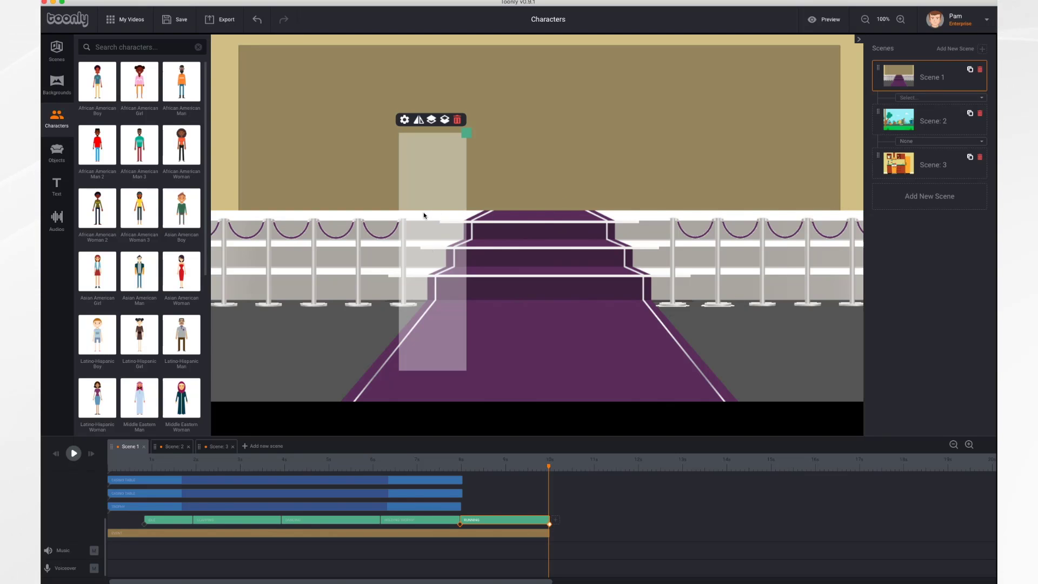
left_click_drag(423, 212, 897, 219)
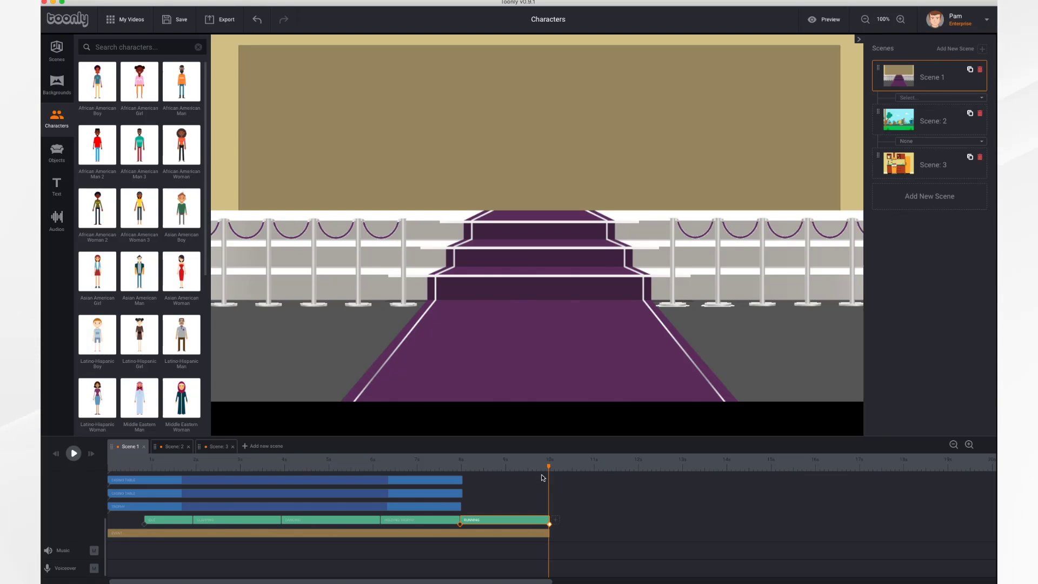
left_click_drag(549, 468, 416, 466)
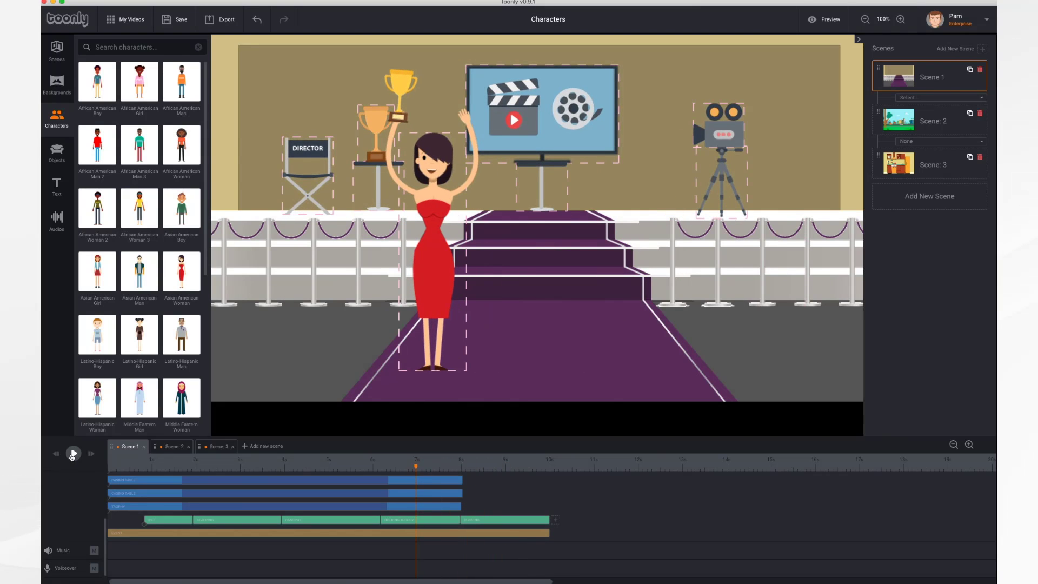
left_click(73, 453)
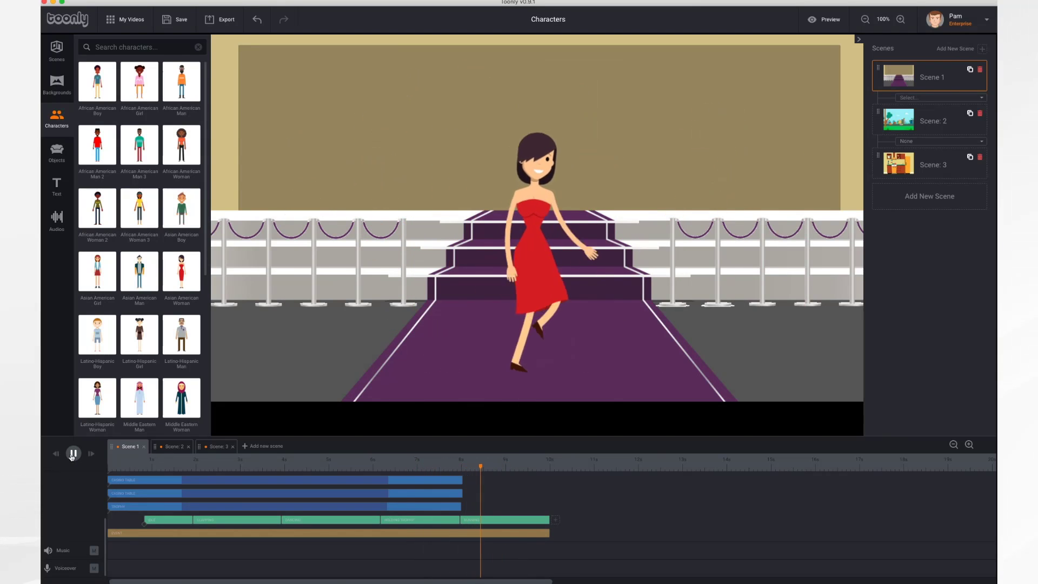
Set the Out Effect of the woman's Running clip to Instant, and play the scene from shortly before that clip.
left_click(503, 522)
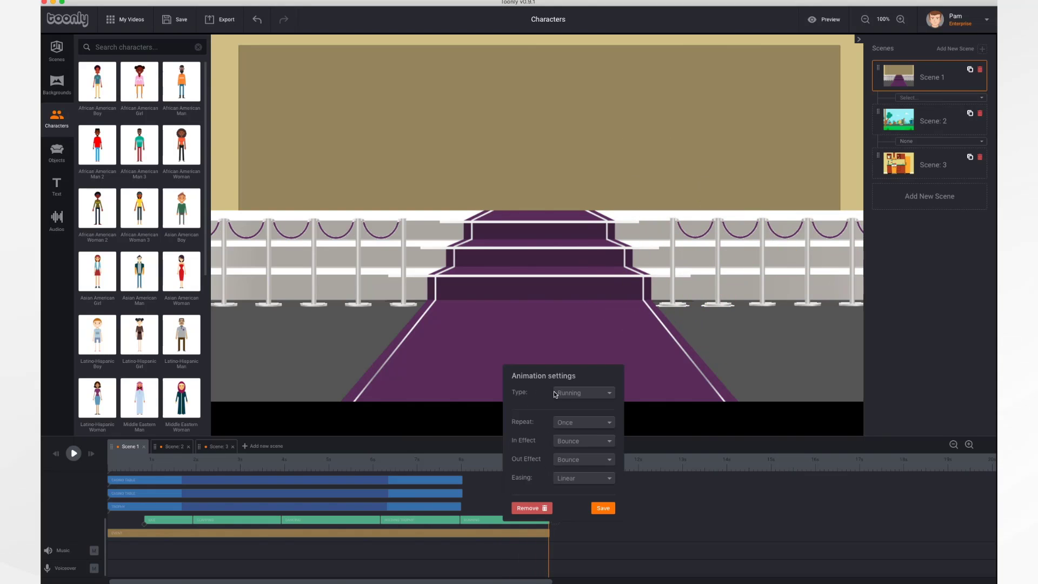
left_click(588, 465)
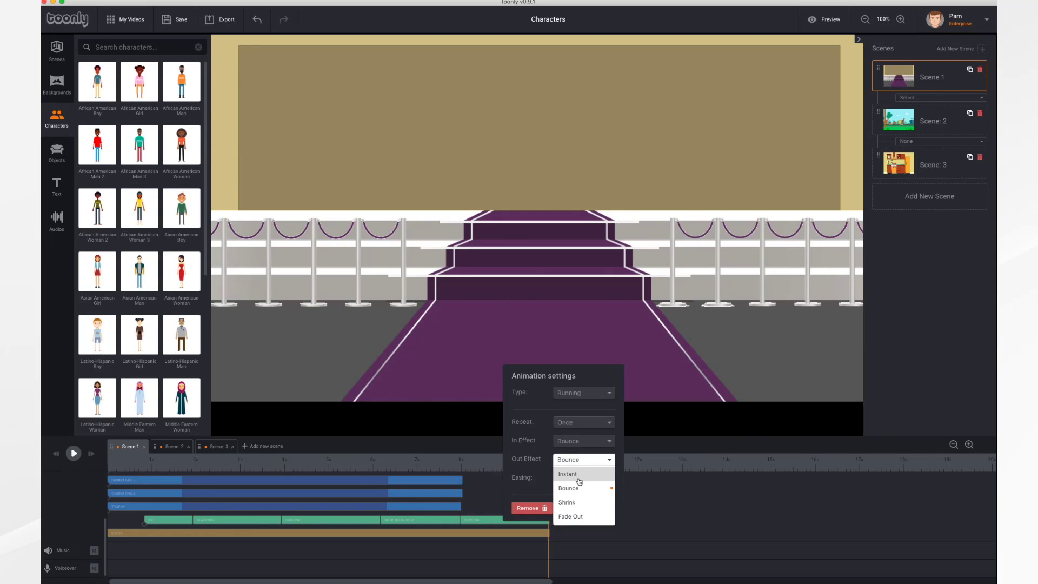
left_click(579, 476)
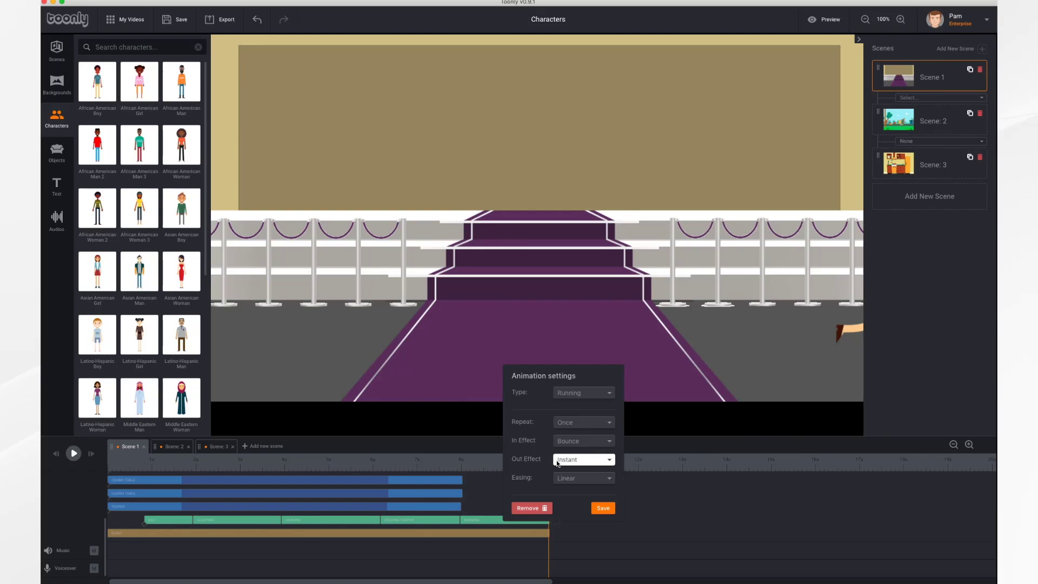
left_click(606, 510)
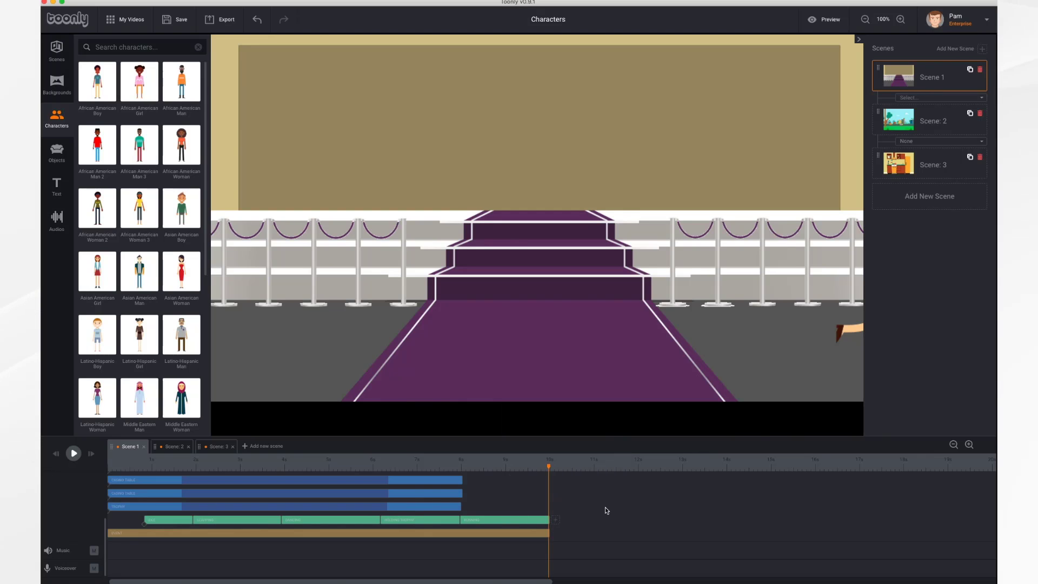
left_click_drag(549, 468, 450, 510)
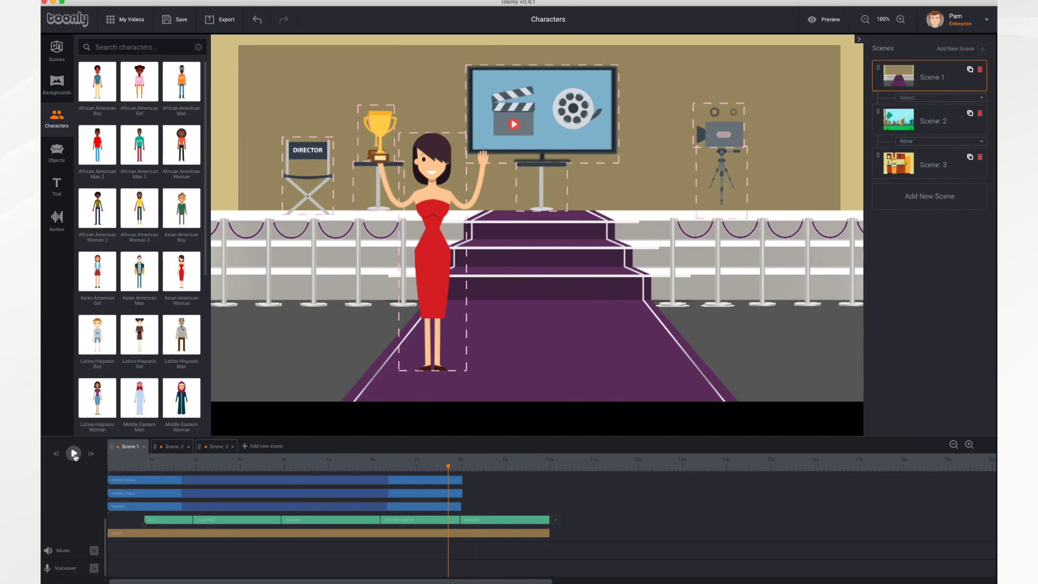
left_click(74, 454)
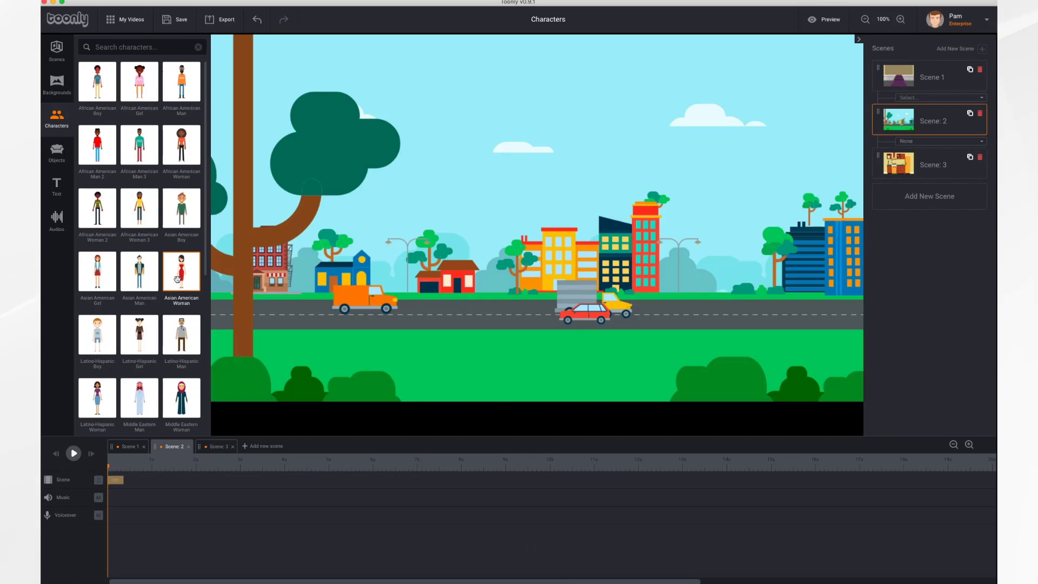
Add the Asian American Woman in front of the tree trunk in Scene 2, and set her animation type to Running.
left_click_drag(177, 279, 254, 259)
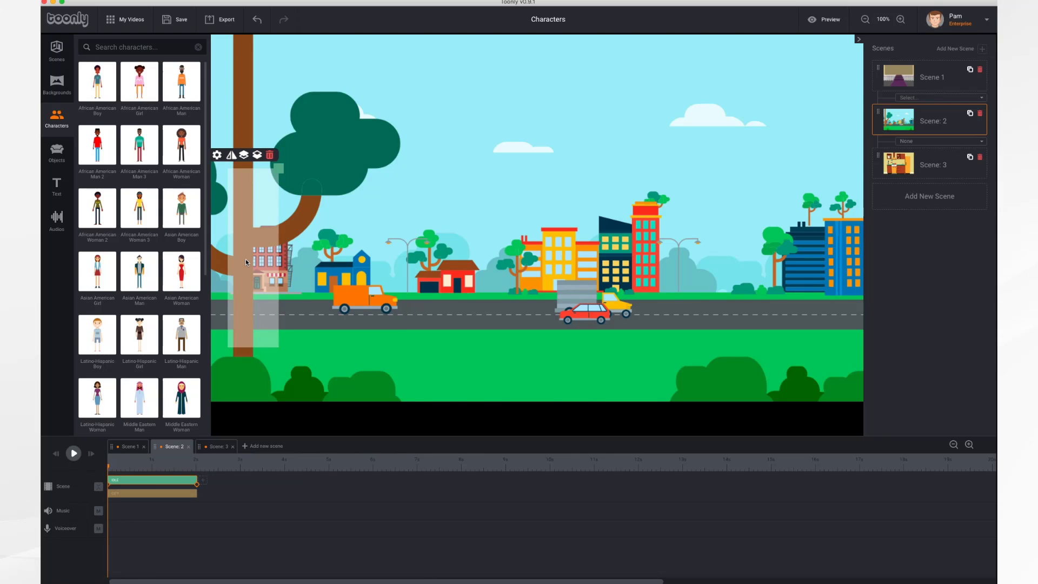
left_click_drag(246, 263, 247, 271)
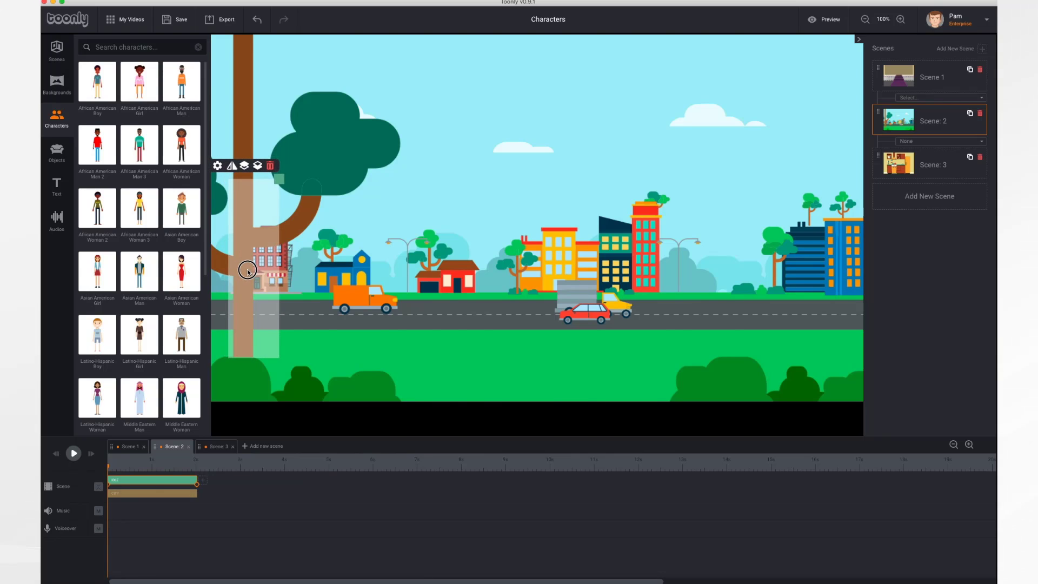
left_click(217, 166)
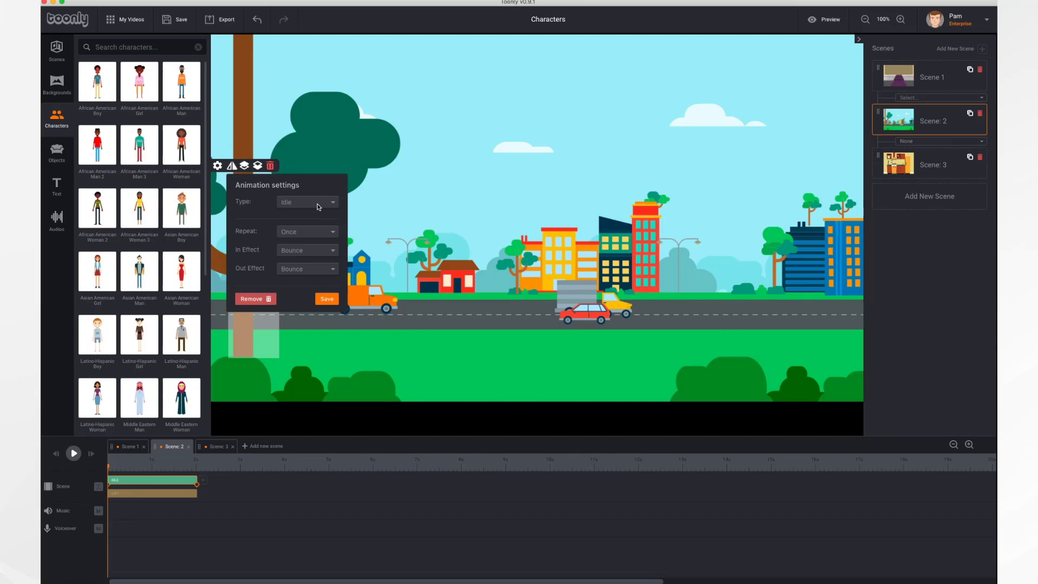
left_click(318, 202)
left_click(303, 296)
left_click(327, 298)
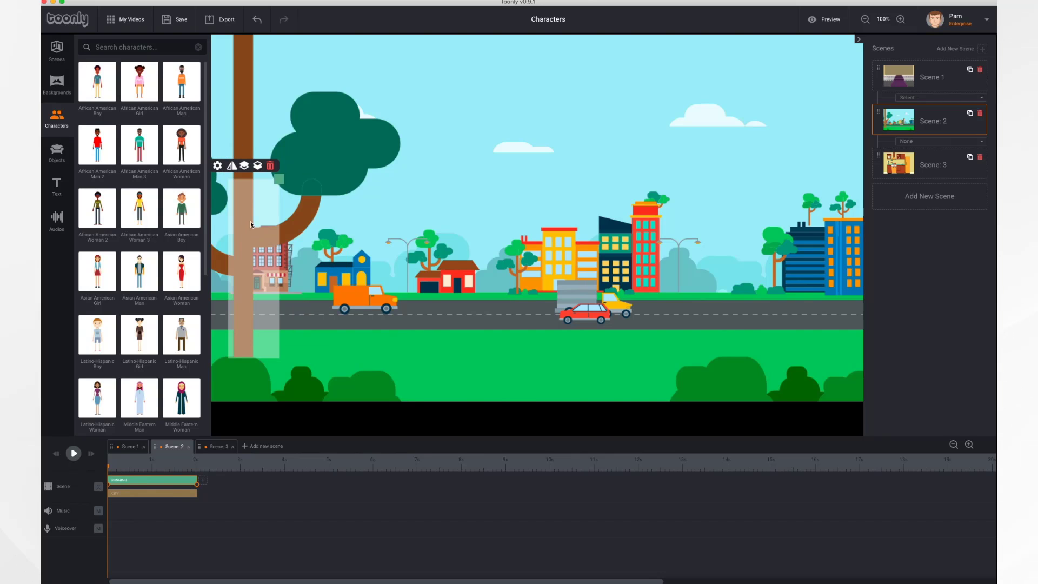
Set the In Effect and Out Effect of the Scene 2 Running clip to Instant, and flip the woman to face right.
left_click(219, 168)
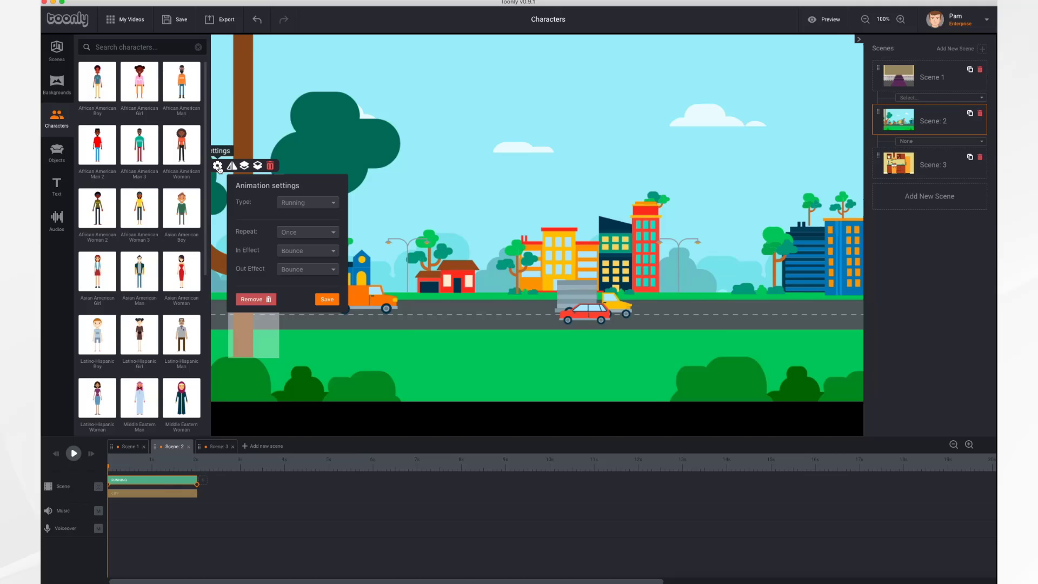
left_click(317, 251)
left_click(295, 262)
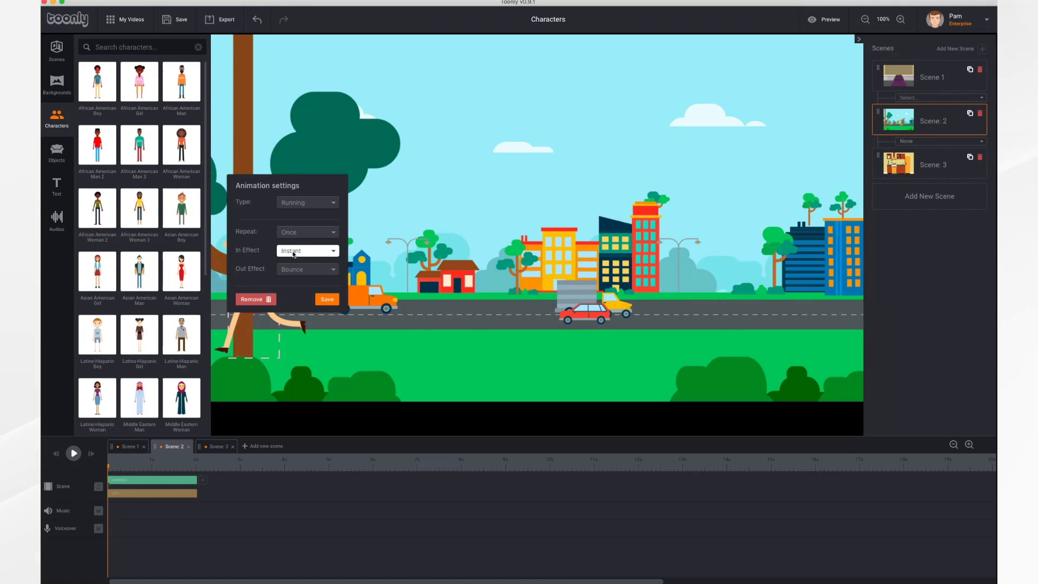
left_click(319, 270)
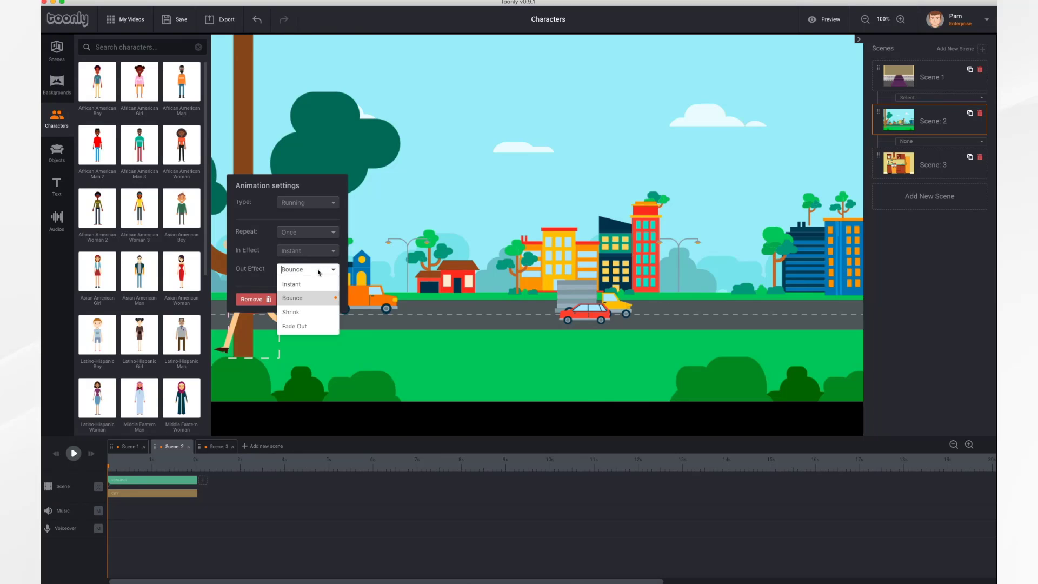
left_click(311, 285)
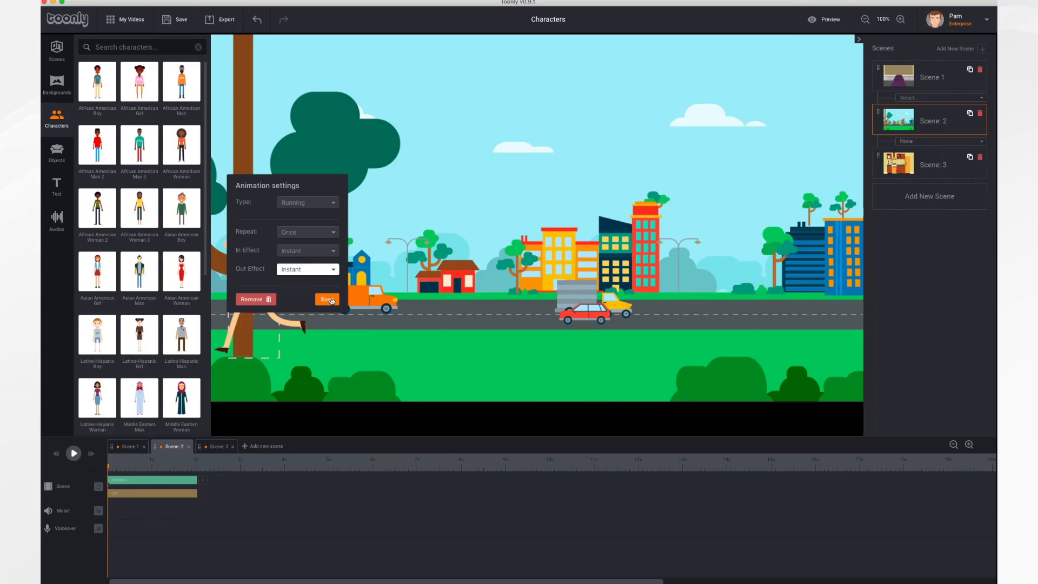
left_click(329, 299)
left_click(253, 250)
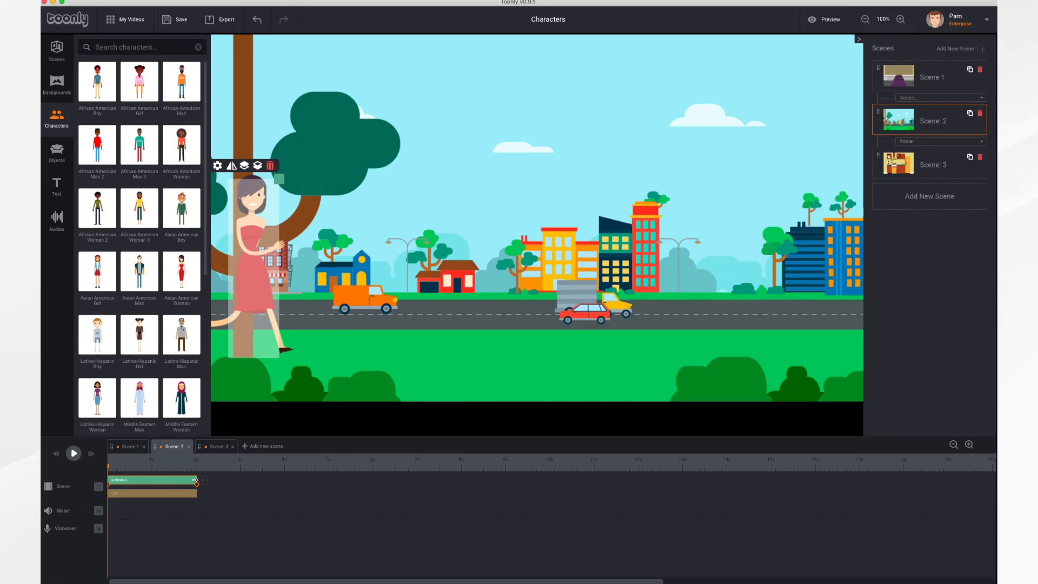
Lengthen the Scene 2 Running clip to about 4.5 s, and move the woman past the stage's right edge at its end.
left_click_drag(196, 480, 309, 484)
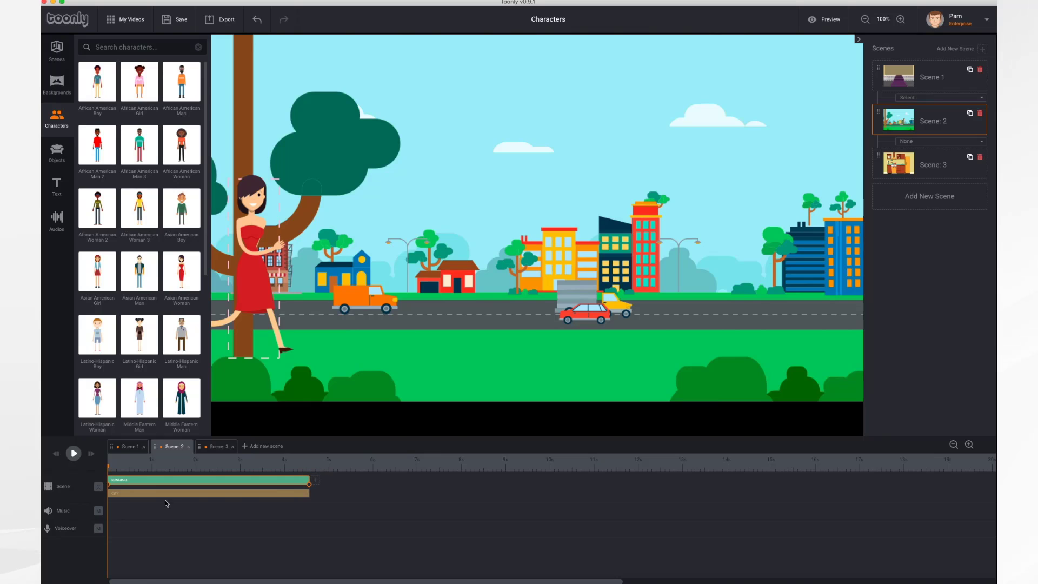
left_click(166, 481)
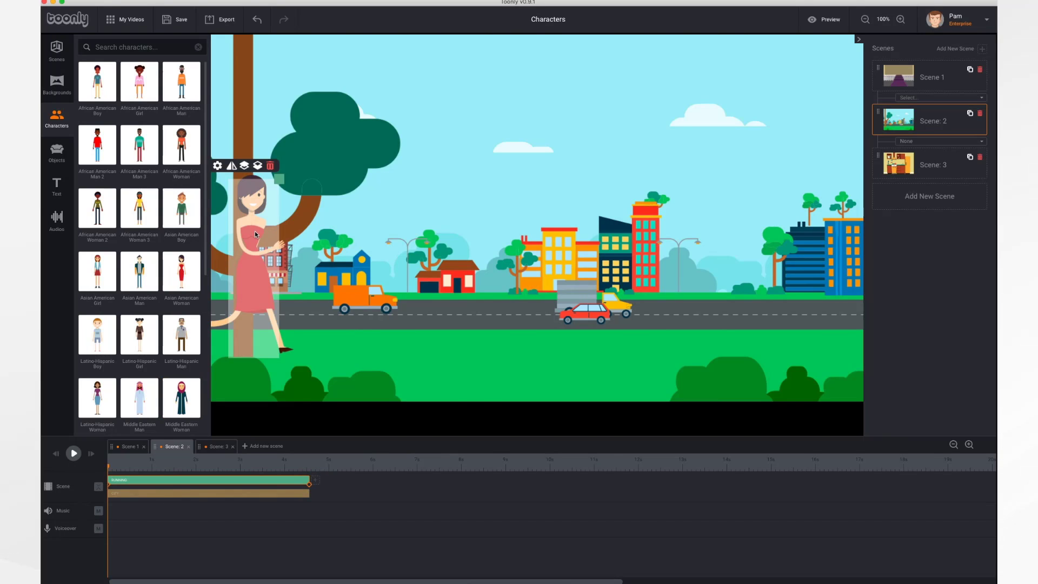
left_click(311, 487)
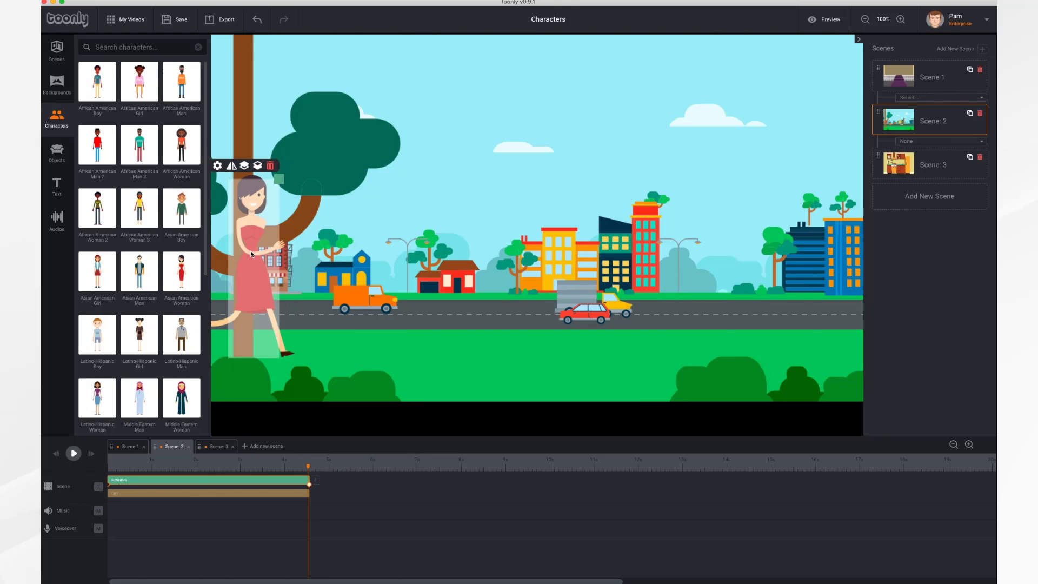
left_click_drag(251, 251, 883, 267)
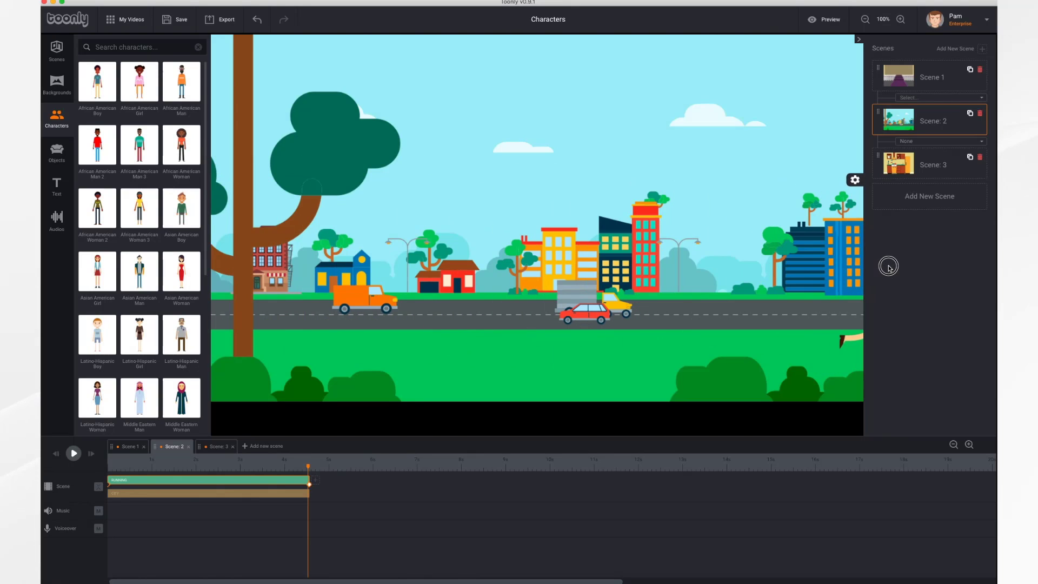
Play Scene 2 from the start, and scrub through the beginning of the woman's run to check her movement.
left_click(55, 456)
left_click(73, 453)
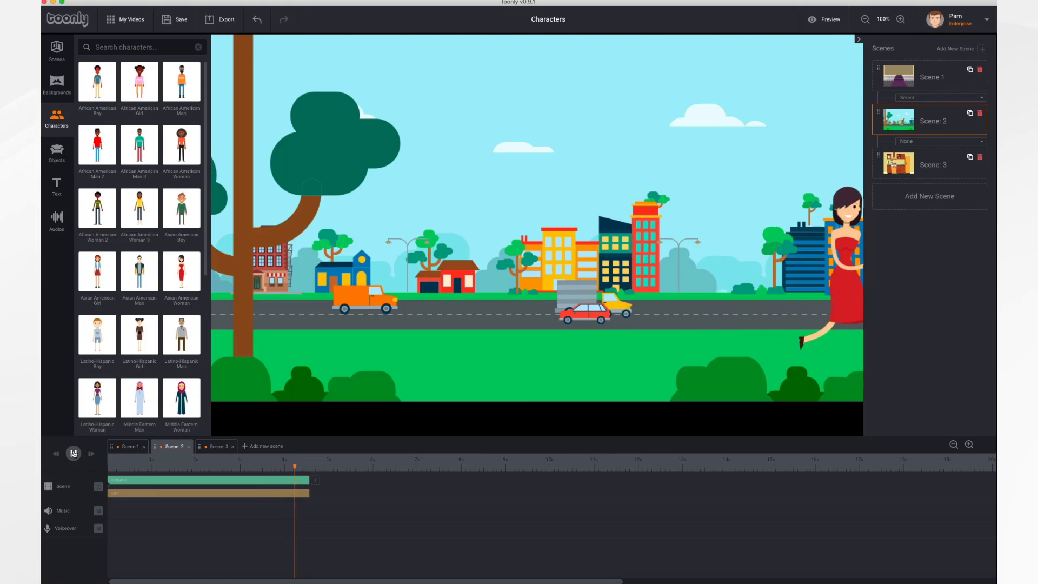
left_click_drag(296, 467, 106, 466)
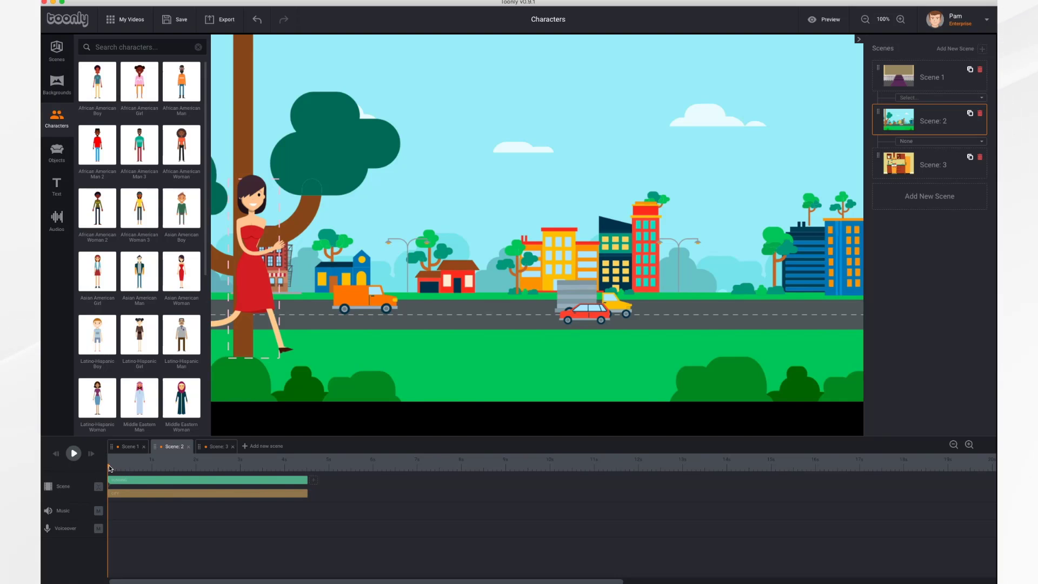
left_click(130, 467)
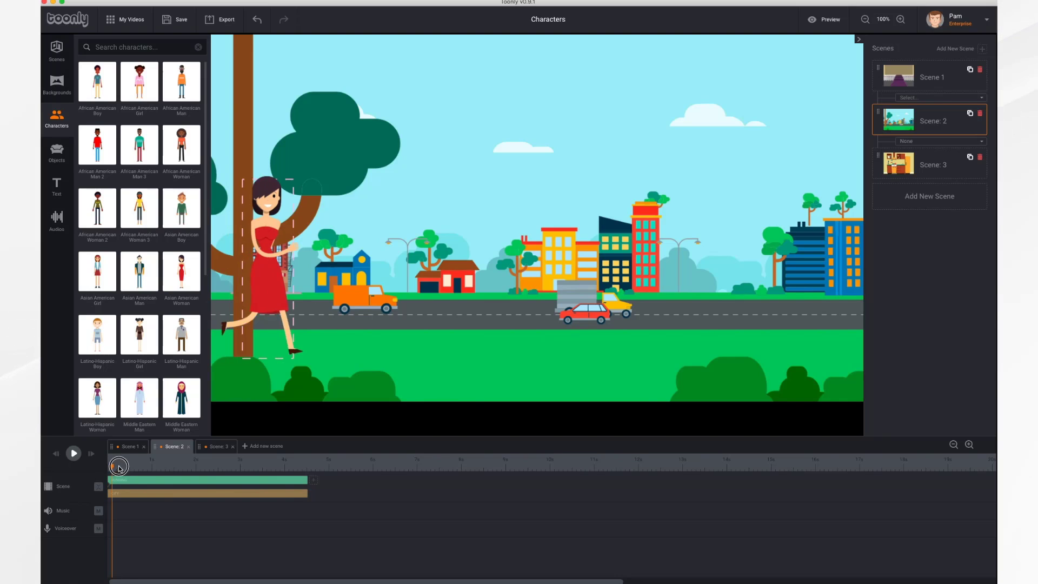
Set the Repeat option of the woman's Running animation in Scene 2 to 3 Times.
left_click(155, 482)
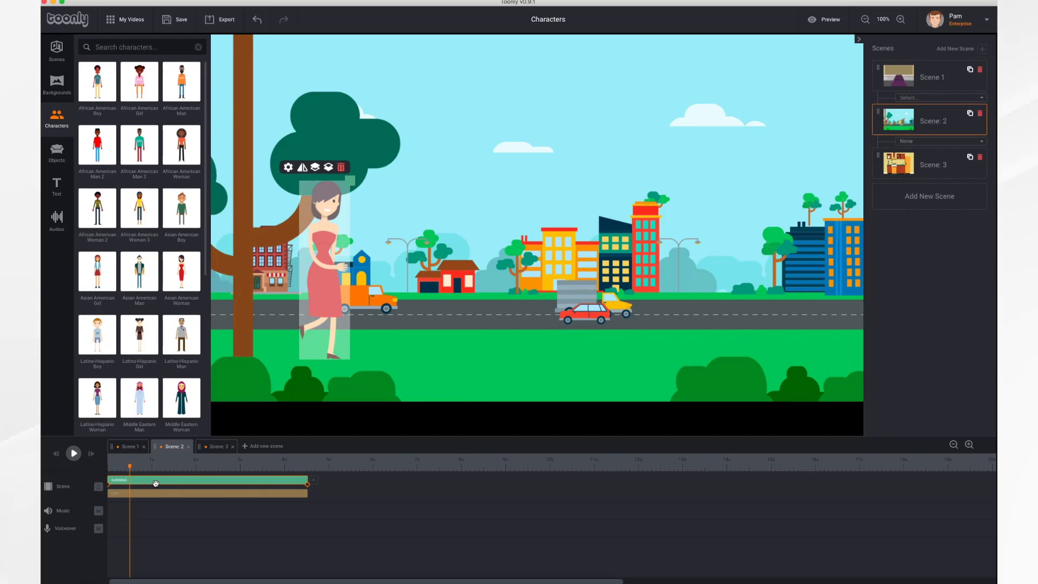
left_click(289, 168)
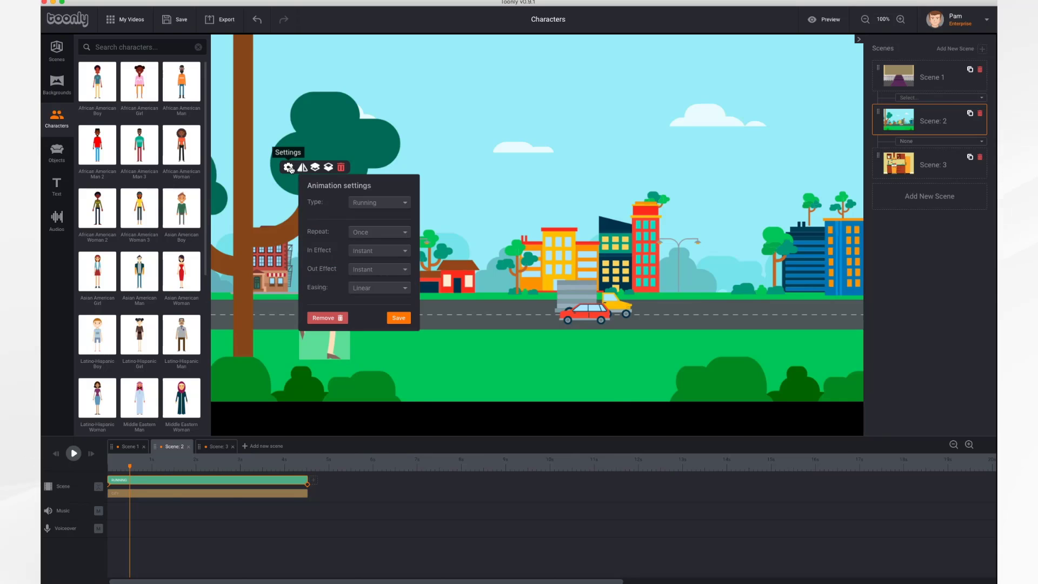
left_click(392, 234)
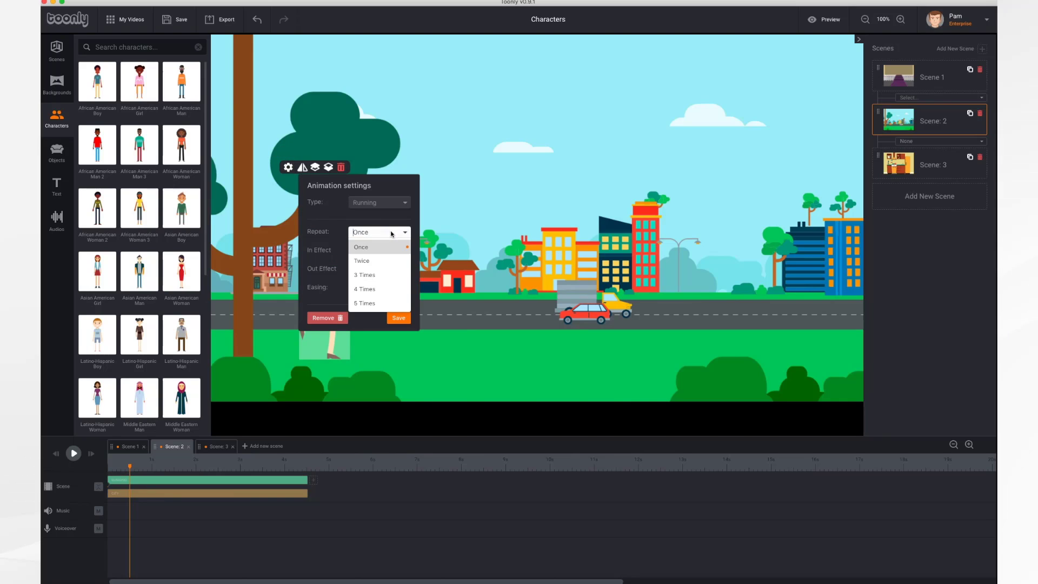
left_click(377, 276)
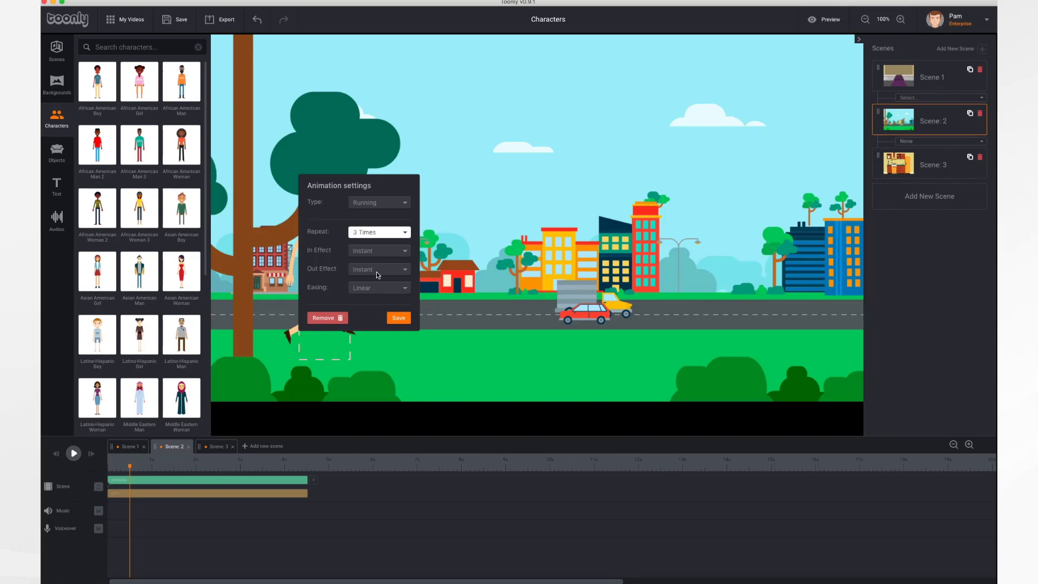
left_click(404, 320)
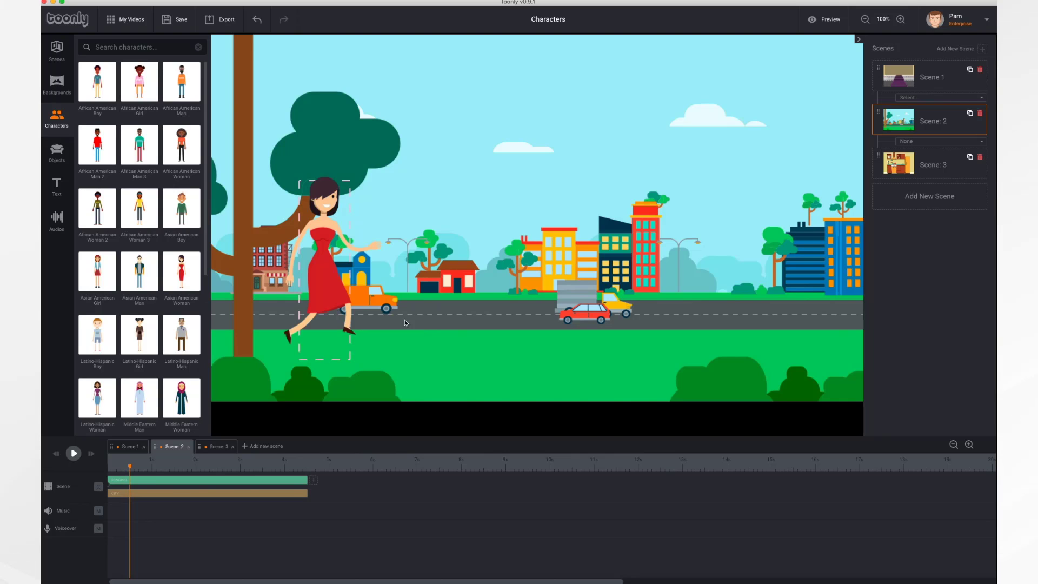
Play Scene 2 to check the running woman, and preview the whole video from Scene 1.
left_click(73, 453)
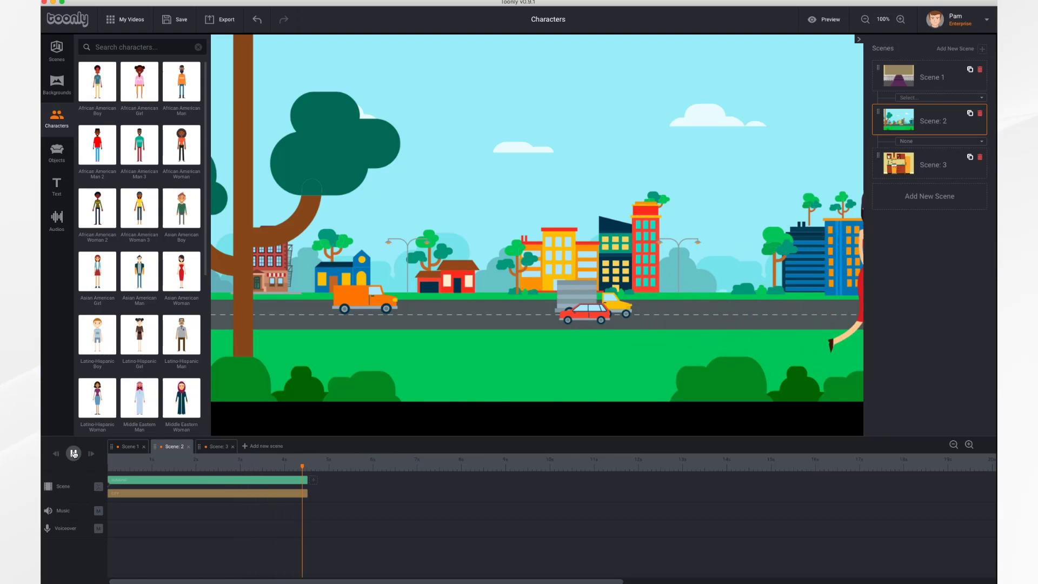
left_click(873, 66)
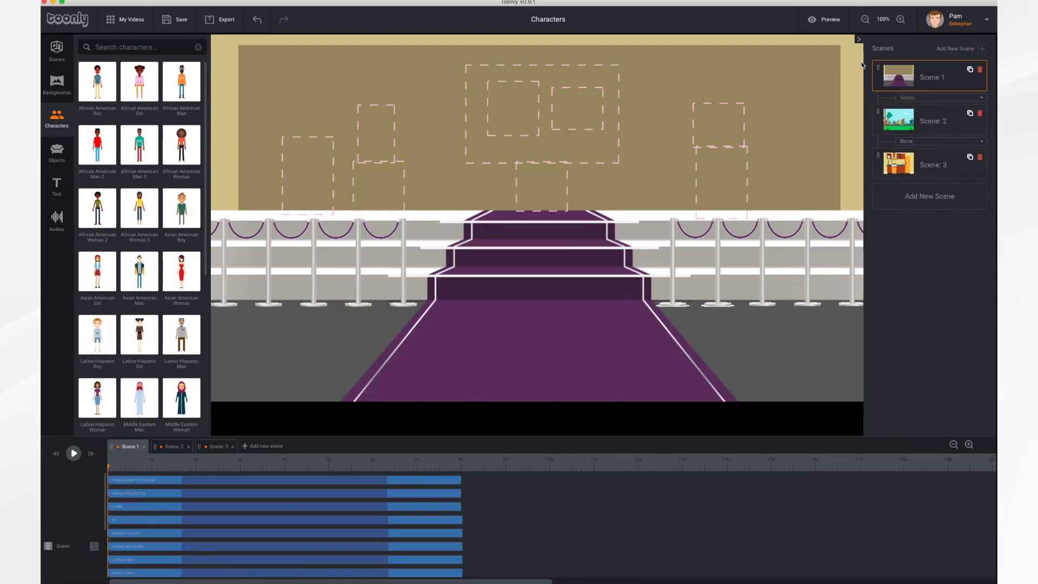
left_click(831, 20)
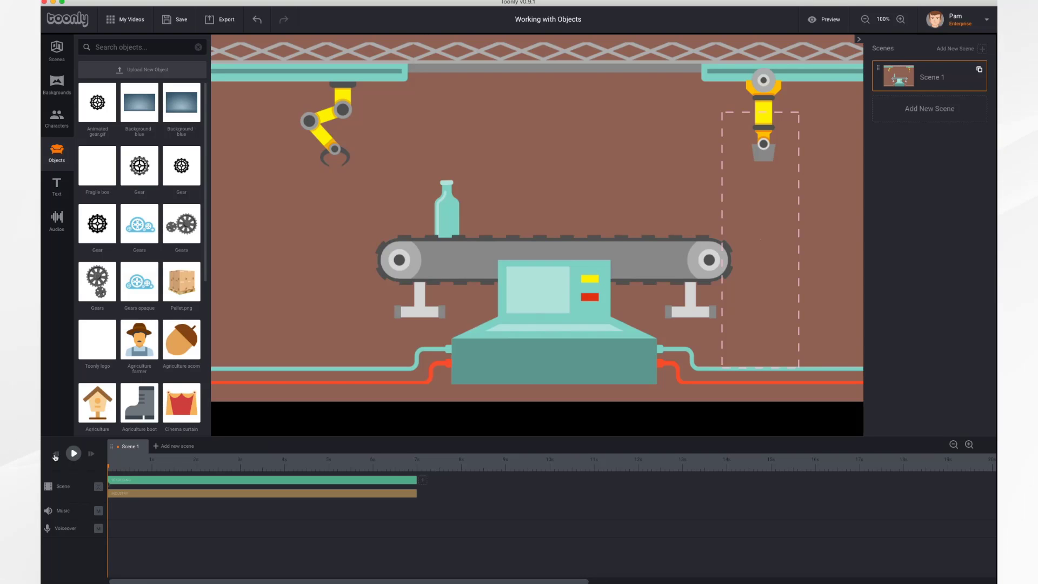
Play the Working with Objects scene, and browse the object library and search it for "fragile".
left_click(72, 454)
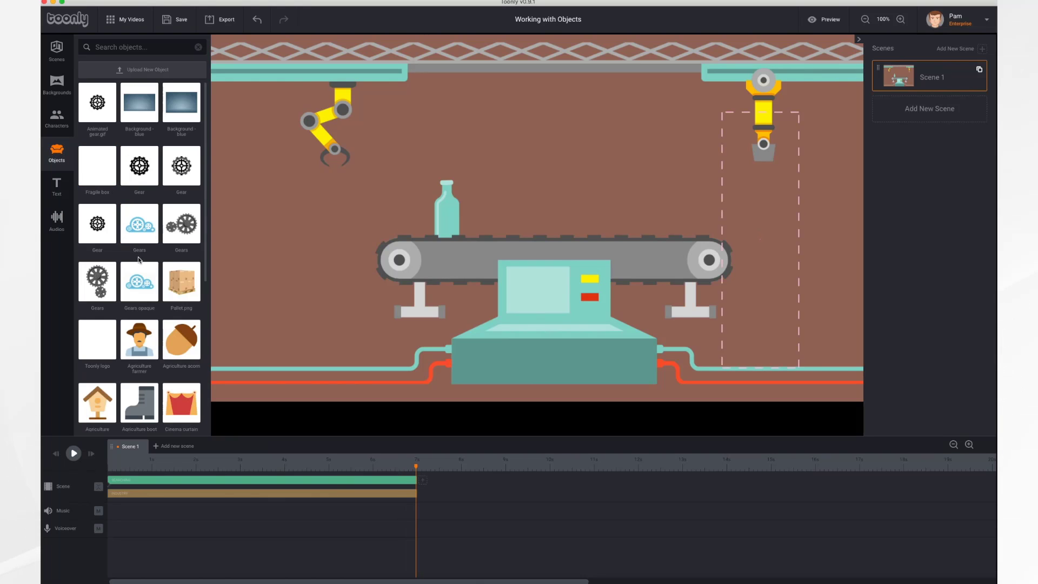
scroll(139, 260, "down", 3)
scroll(139, 260, "down", 11)
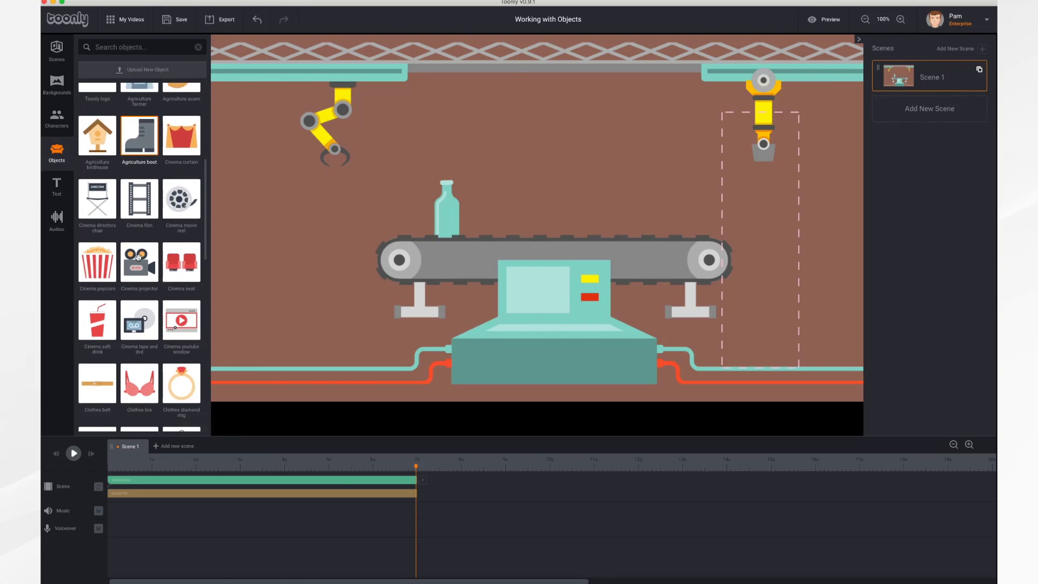
scroll(139, 258, "down", 8)
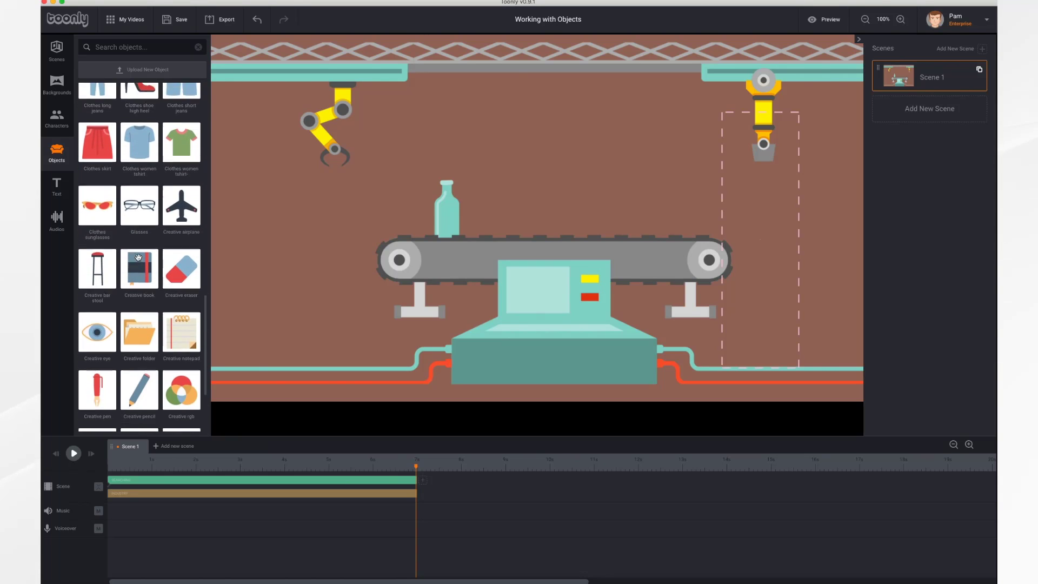
left_click(143, 47)
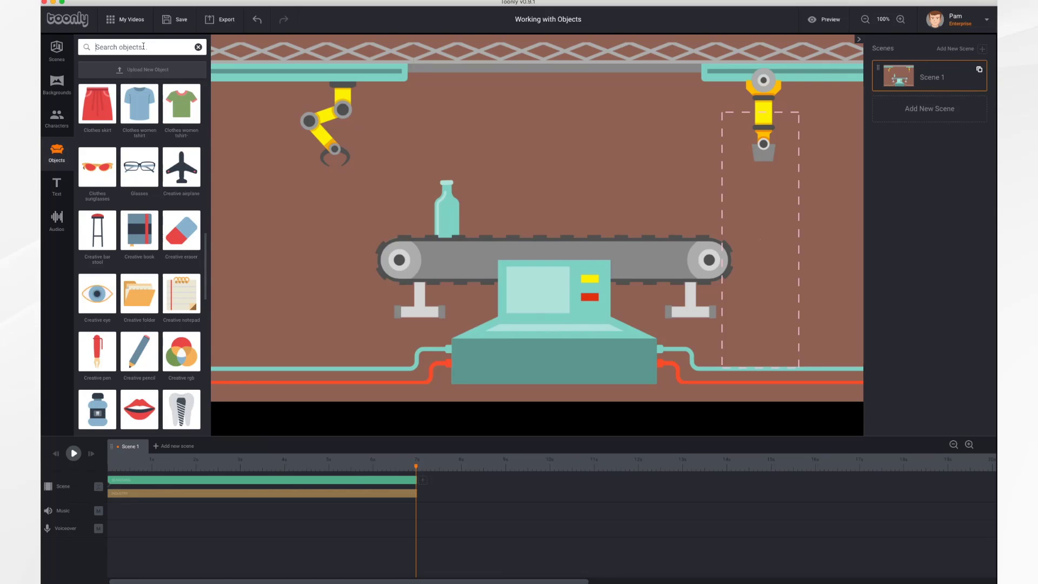
type("fragile")
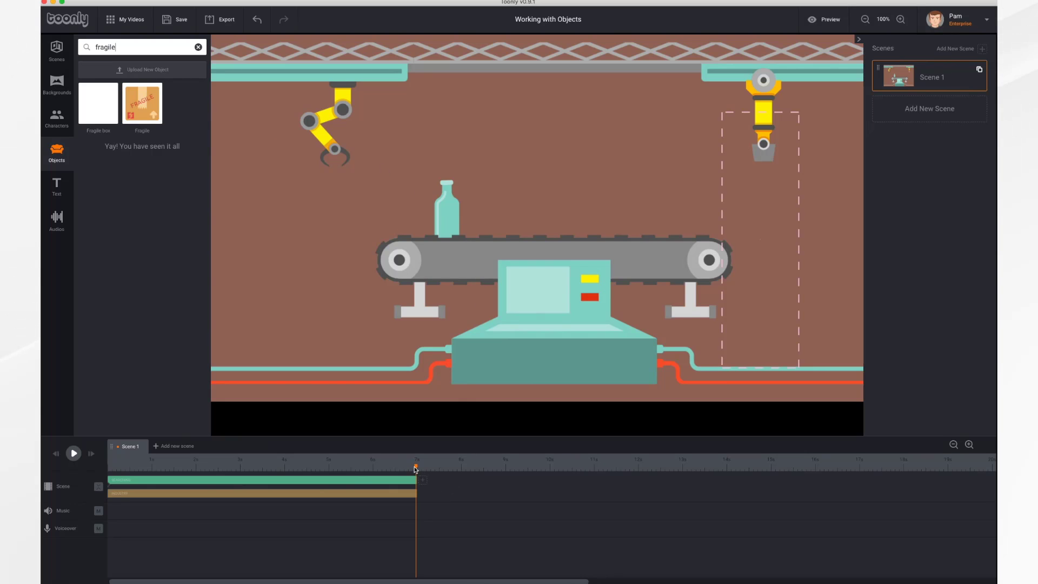
Place the Fragile box on the conveyor beside the bottle starting at 1 s, and extend its clip to end at 7 s.
left_click_drag(416, 469, 153, 462)
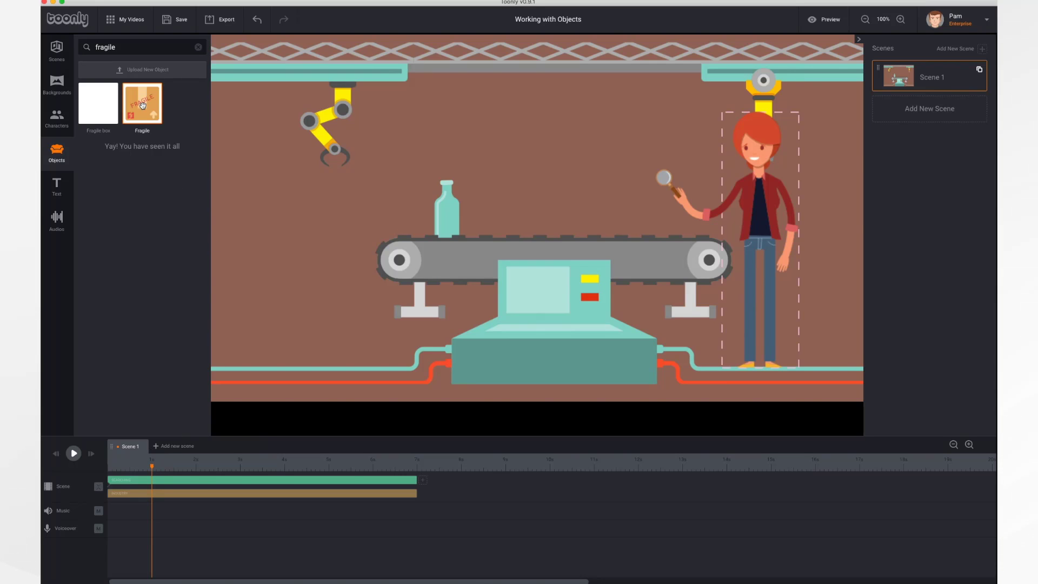
left_click_drag(143, 106, 487, 206)
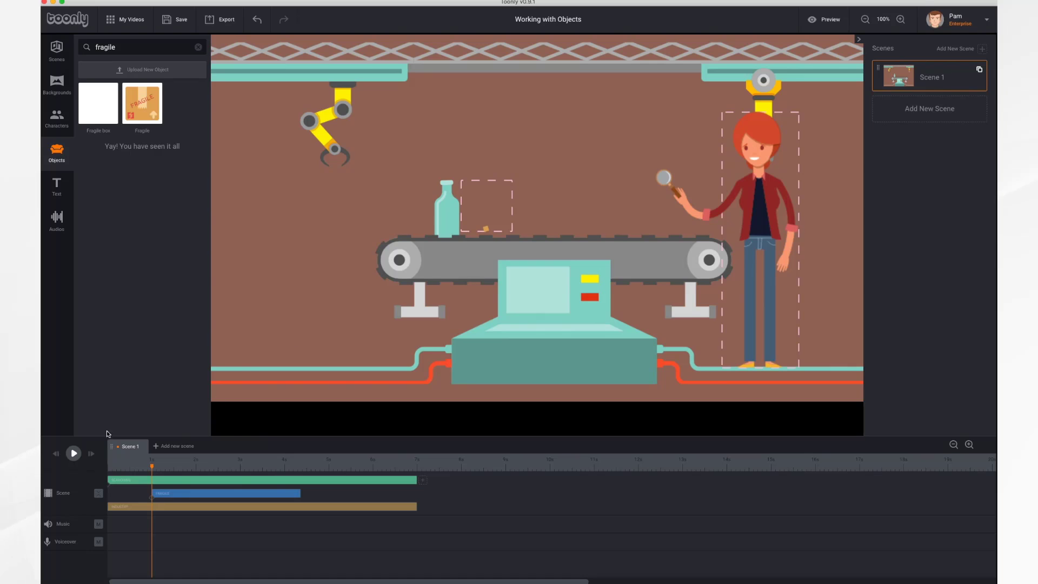
left_click(71, 454)
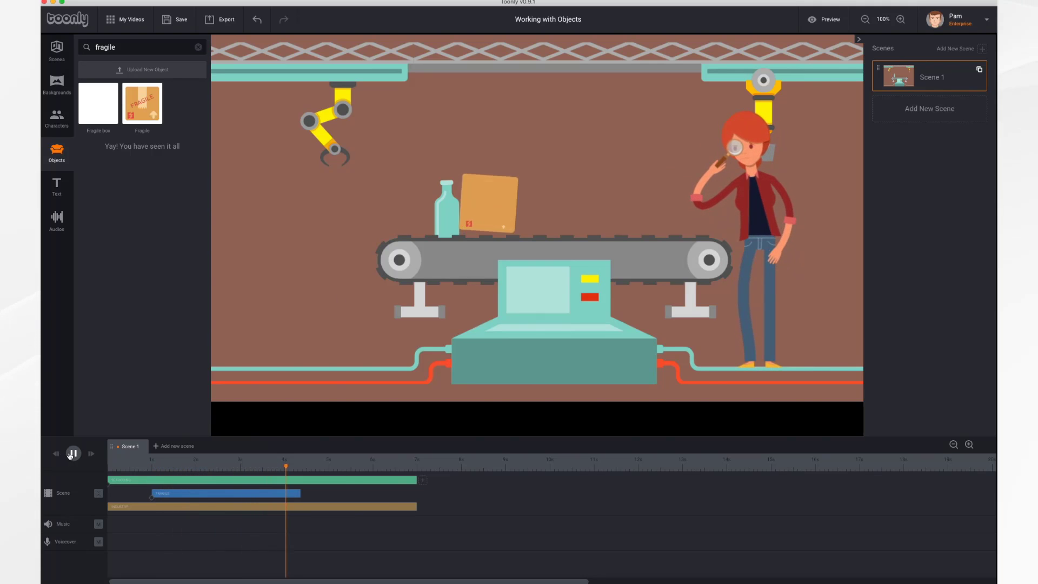
left_click(71, 455)
left_click_drag(299, 493, 417, 501)
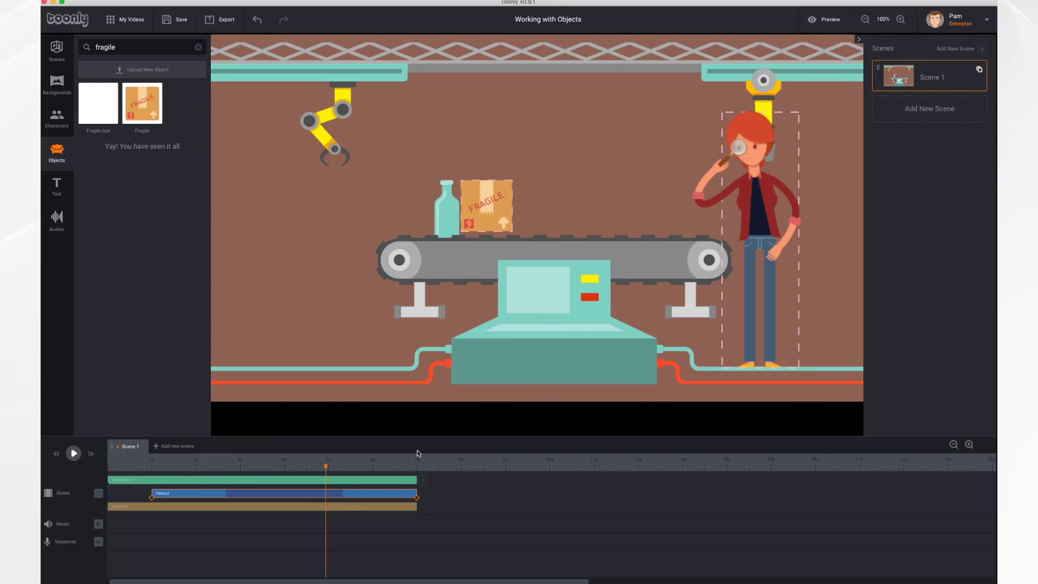
Nudge the Fragile box slightly right and down on the conveyor at its starting keyframe.
left_click(491, 191)
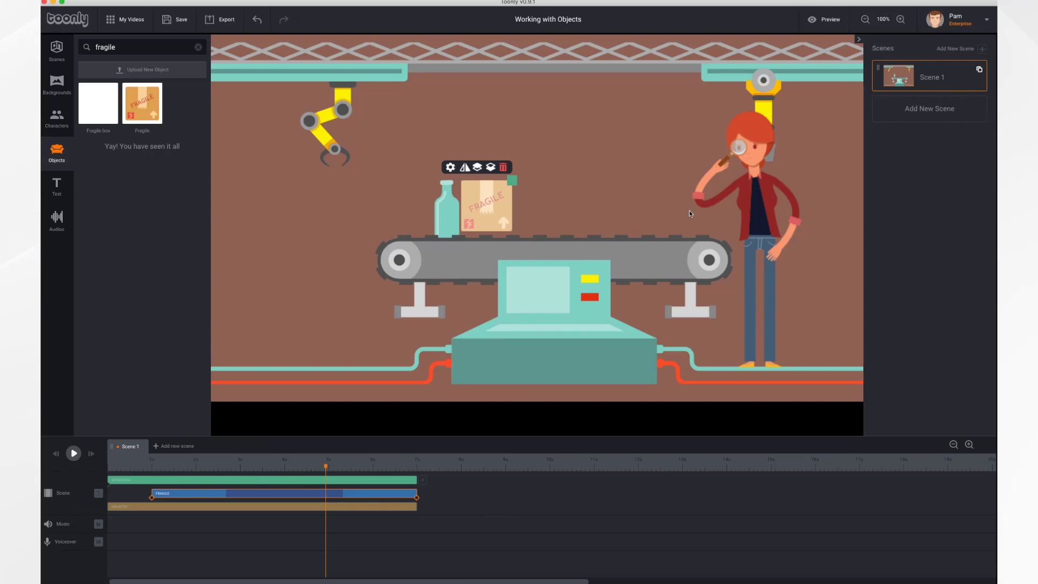
left_click(153, 499)
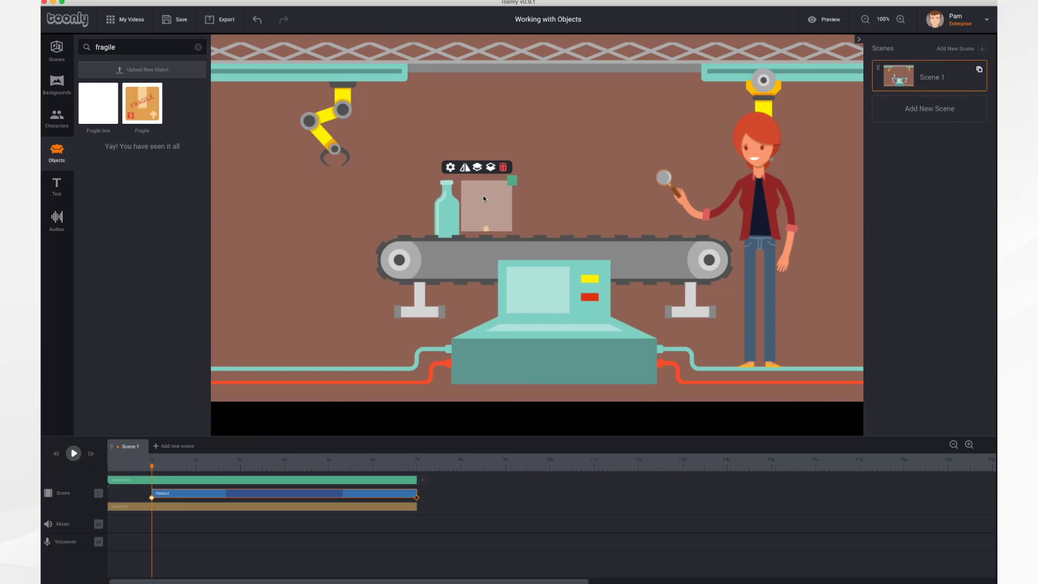
left_click_drag(483, 198, 488, 200)
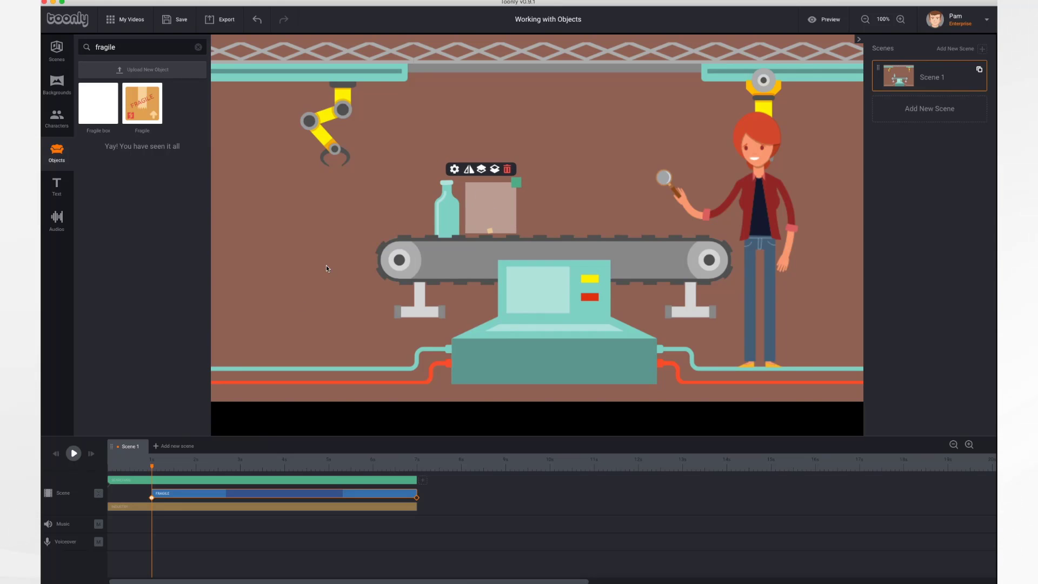
Enlarge the Fragile box and move it toward the conveyor's right end at its ending keyframe, and play the scene from the start.
left_click(418, 500)
left_click(418, 501)
left_click(417, 468)
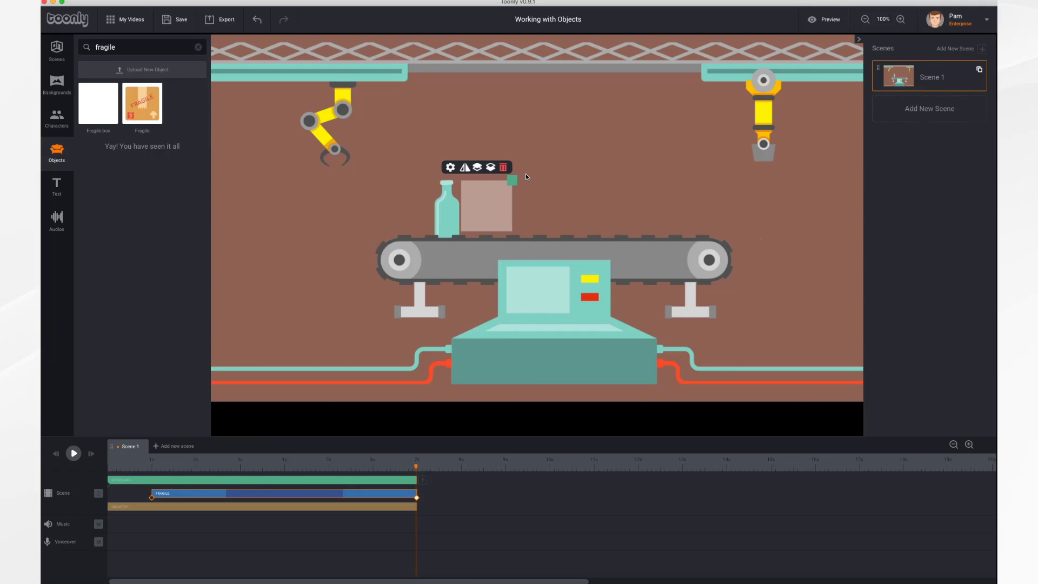
left_click_drag(513, 183, 540, 177)
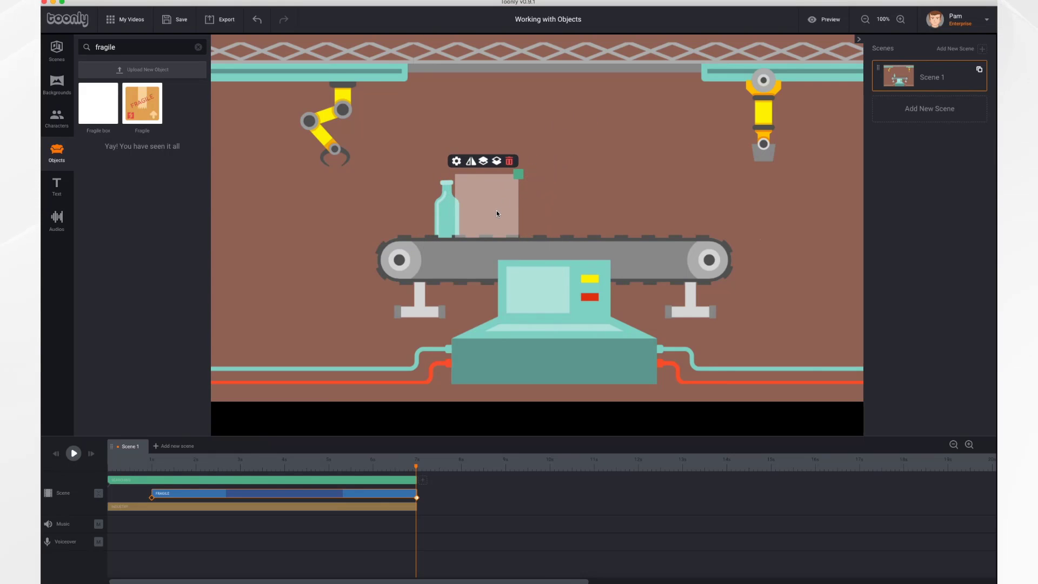
left_click_drag(497, 210, 666, 210)
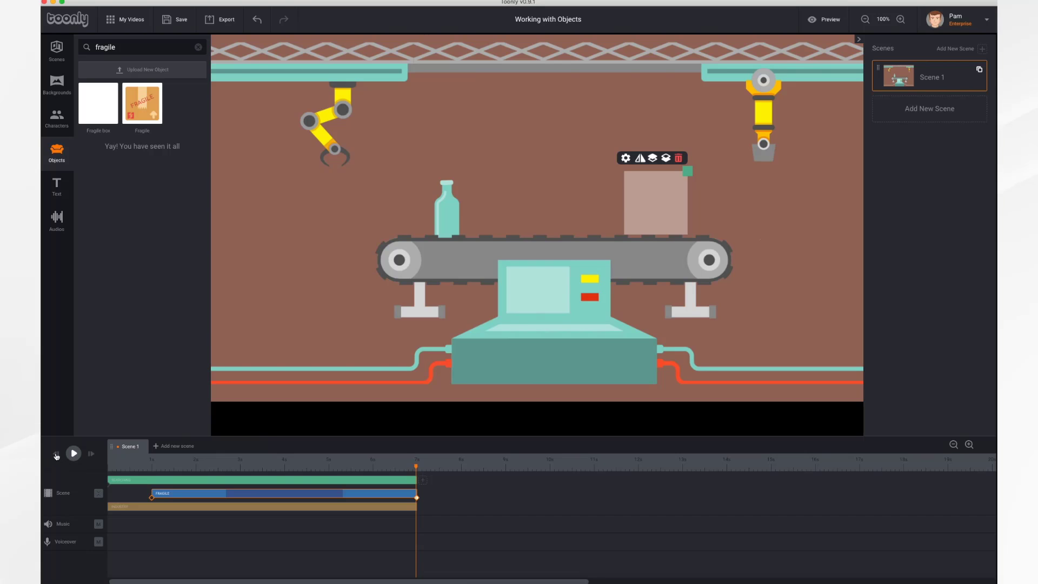
left_click(56, 455)
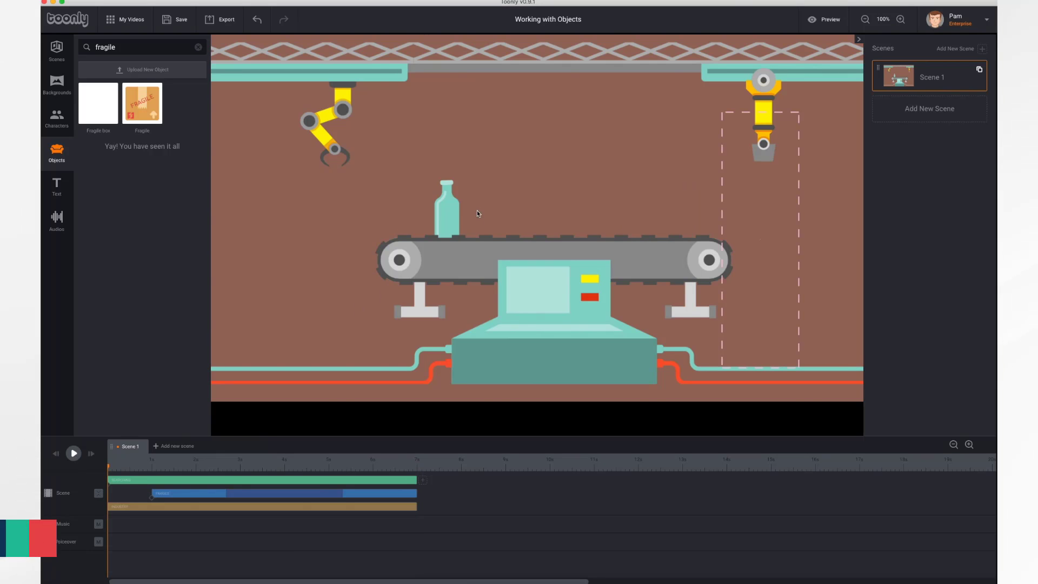
left_click(74, 454)
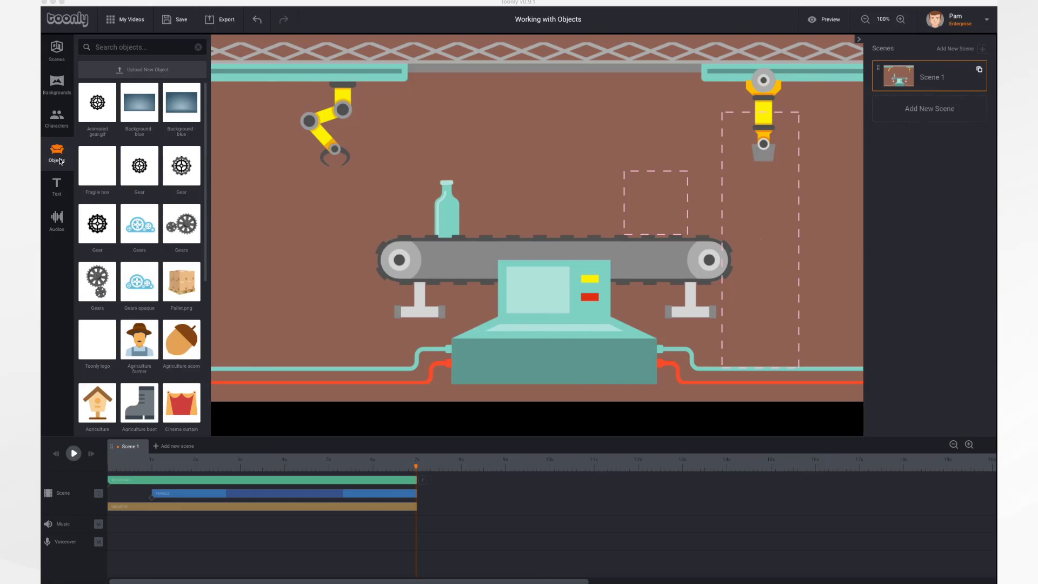
Upload Pallet.png from the Desktop as a new object, keeping Pallet.png as its name.
left_click(151, 72)
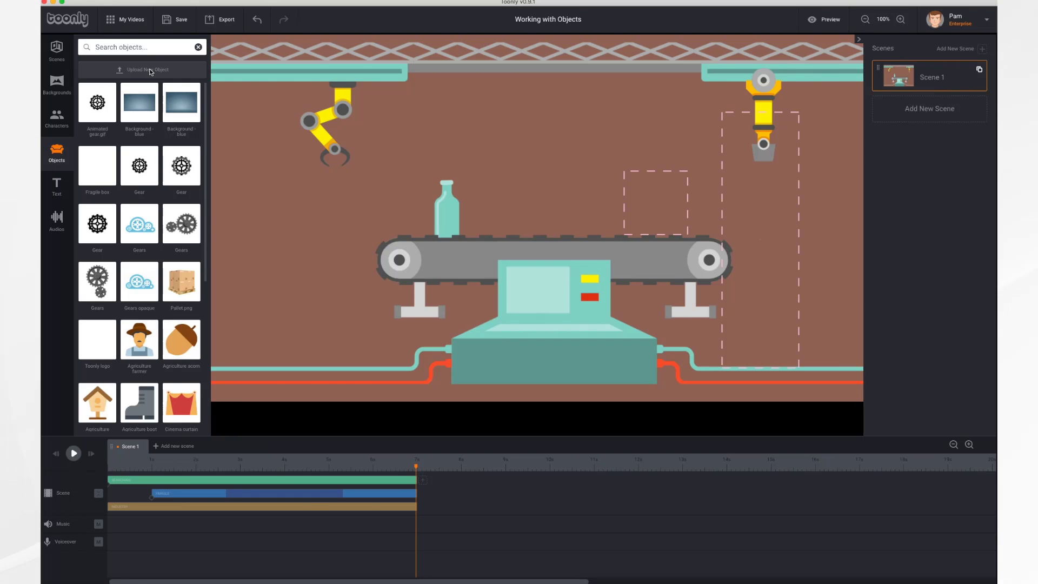
left_click(151, 72)
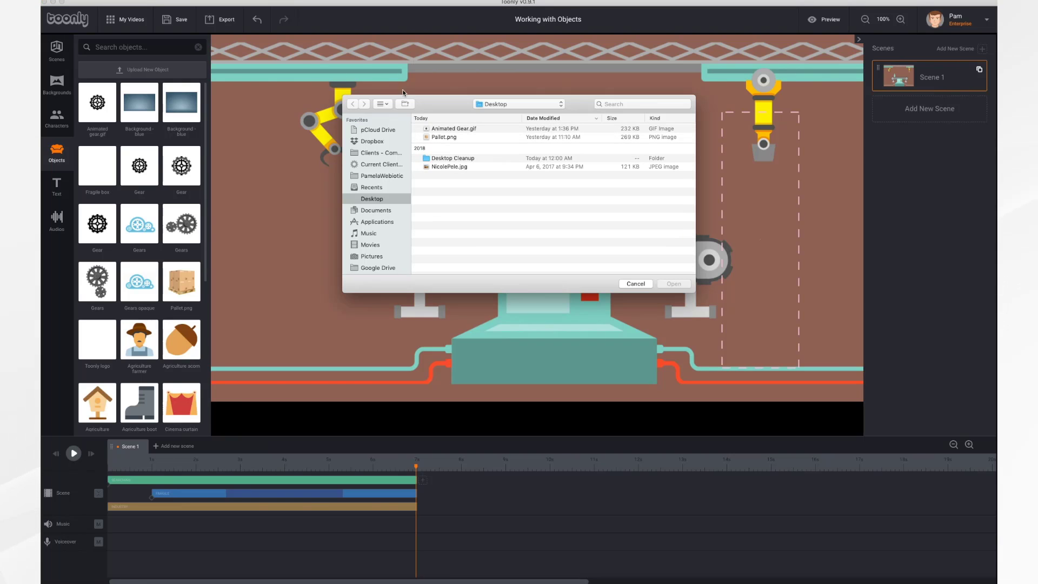
left_click(448, 139)
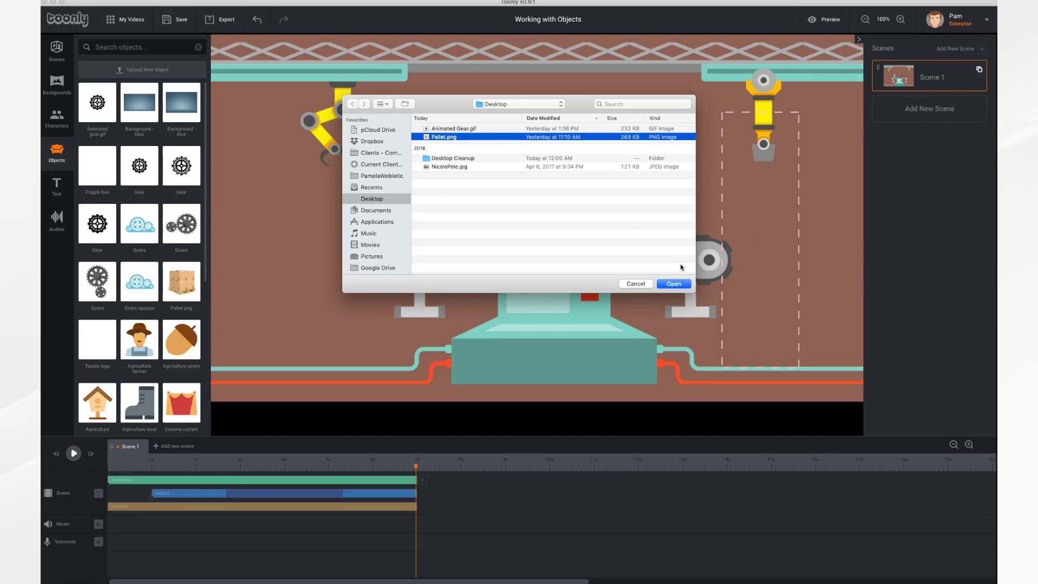
left_click(674, 284)
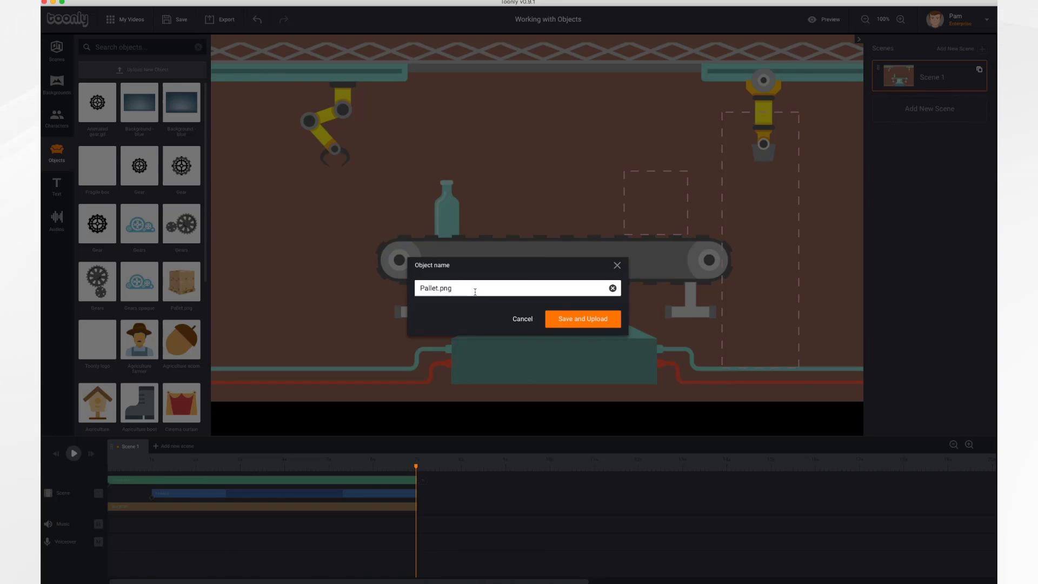
left_click(586, 321)
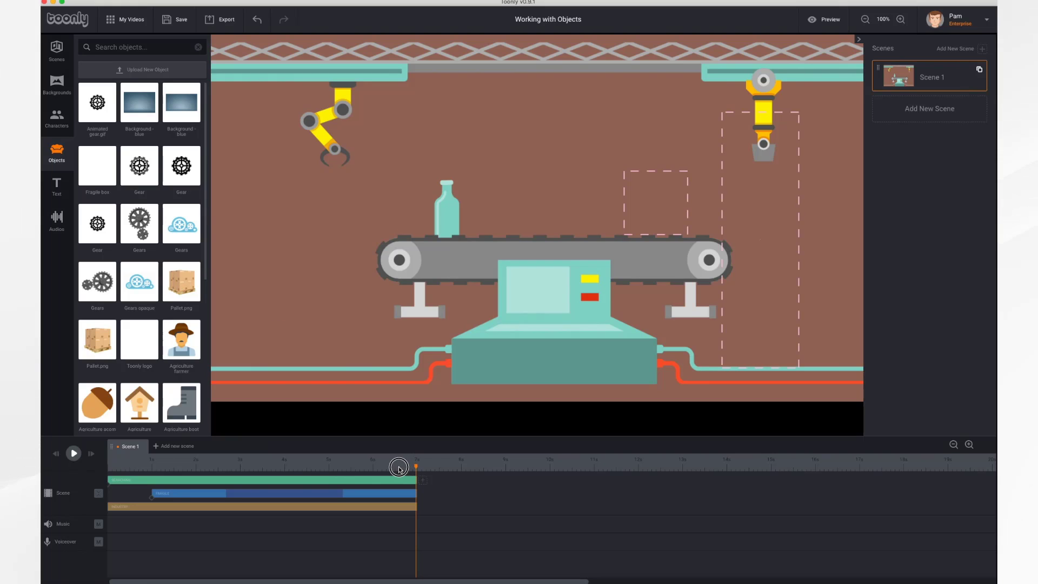
Add the Pallet.png object to the left half of the scene at 0 s, extend its clip to 7 s, and play the scene.
left_click_drag(417, 469, 109, 467)
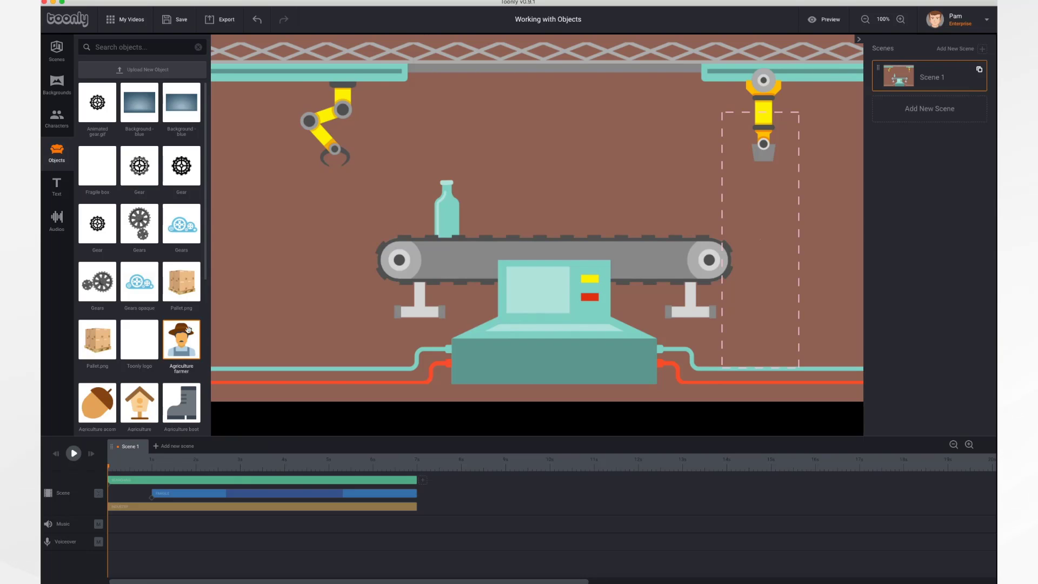
left_click_drag(183, 280, 284, 258)
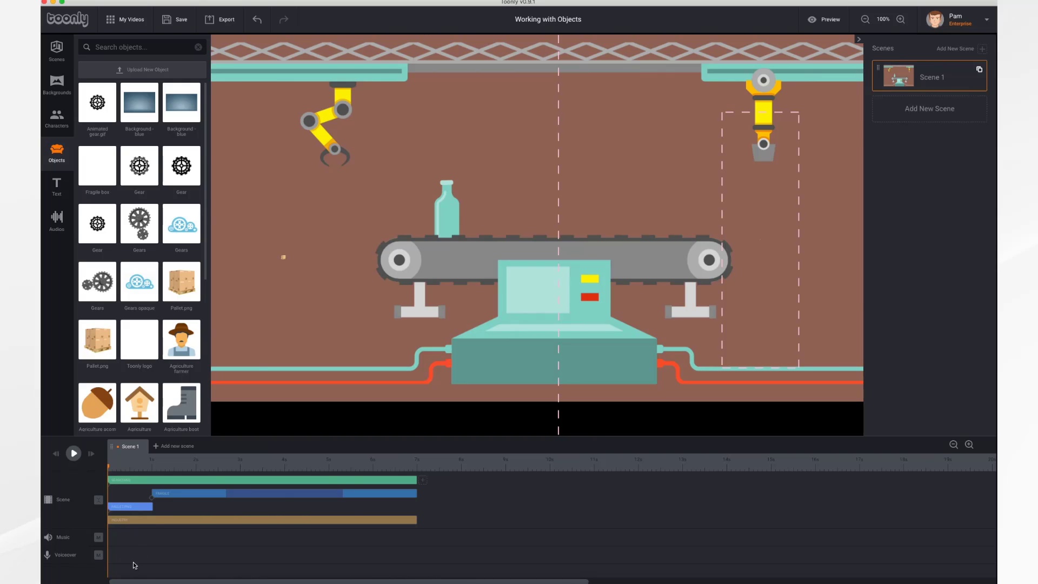
left_click(143, 507)
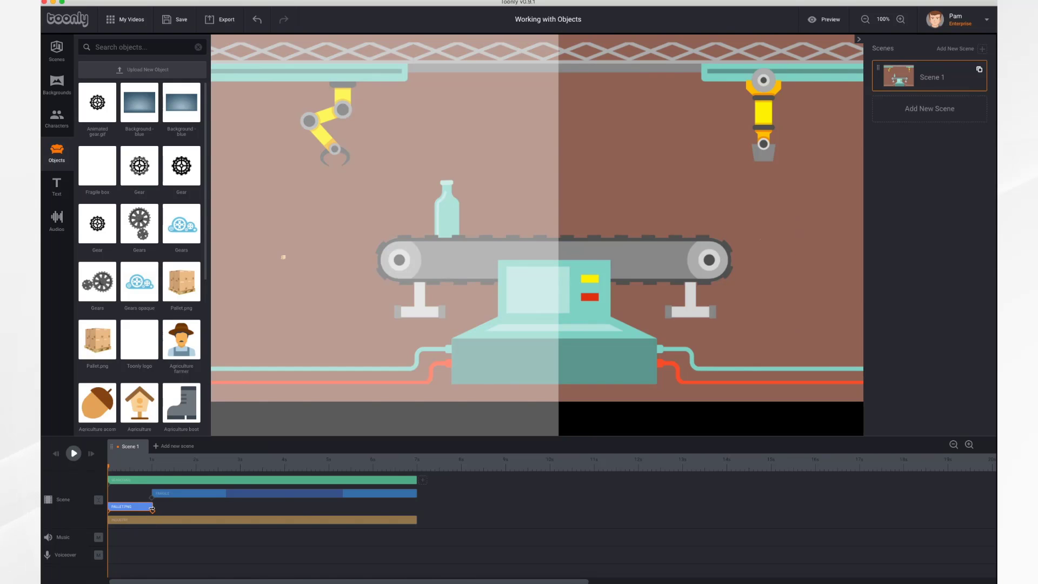
left_click_drag(152, 509, 417, 513)
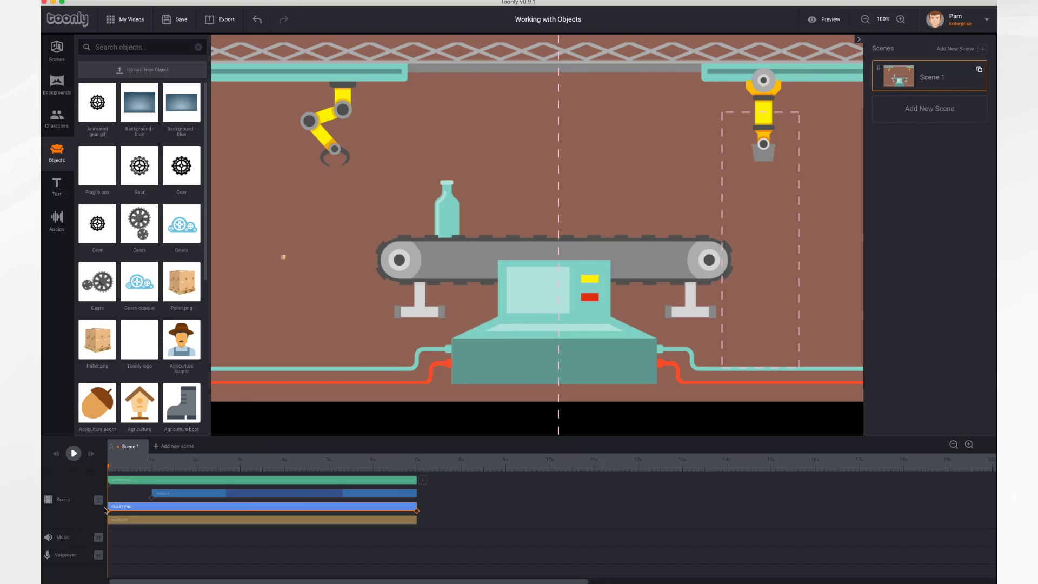
left_click(74, 454)
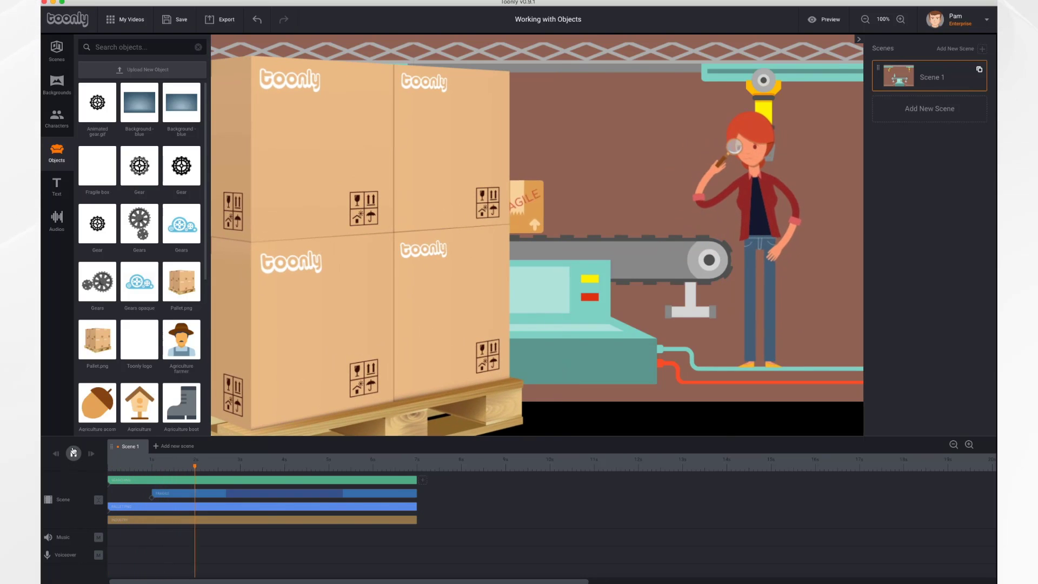
Shrink the pallet object and move it beside the conveyor's left end, and play the scene.
left_click(73, 453)
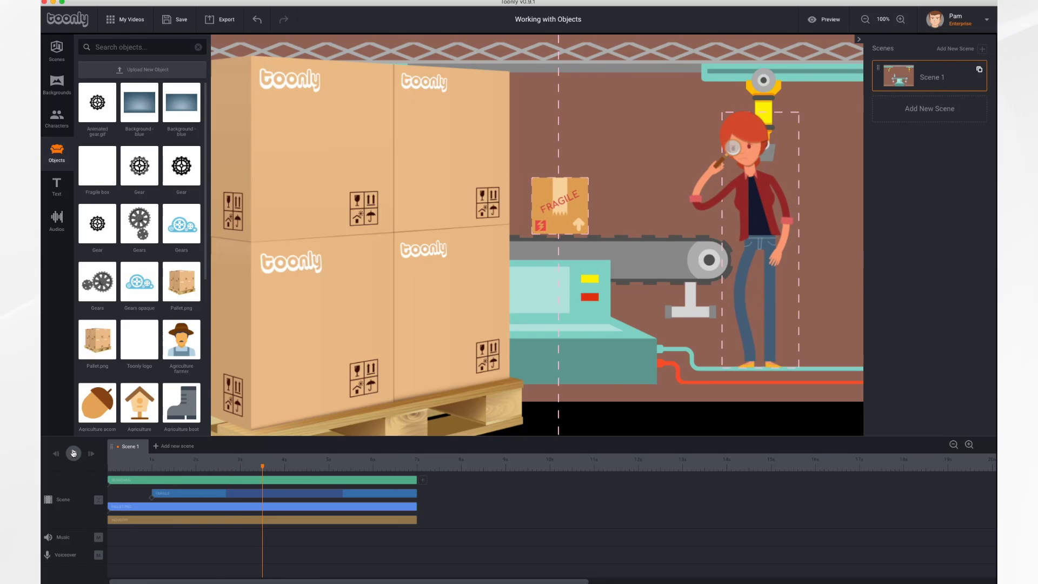
left_click(399, 232)
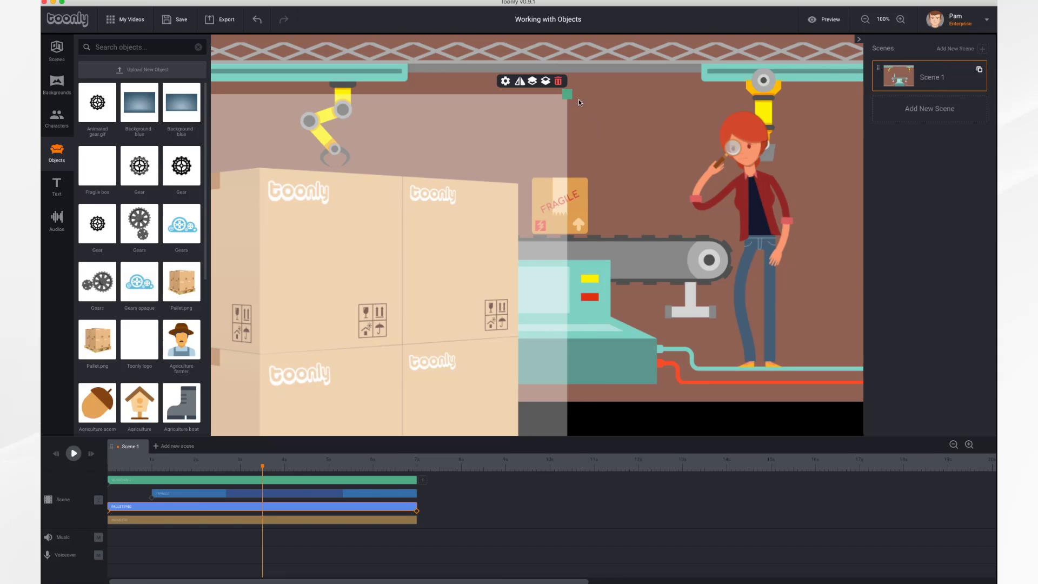
left_click_drag(567, 93, 387, 279)
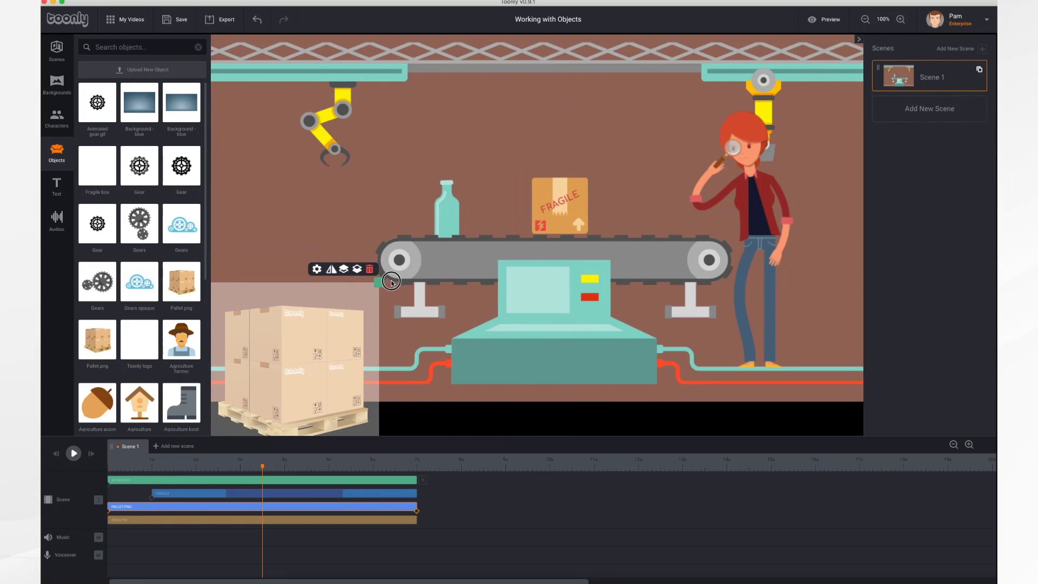
left_click_drag(328, 350, 323, 264)
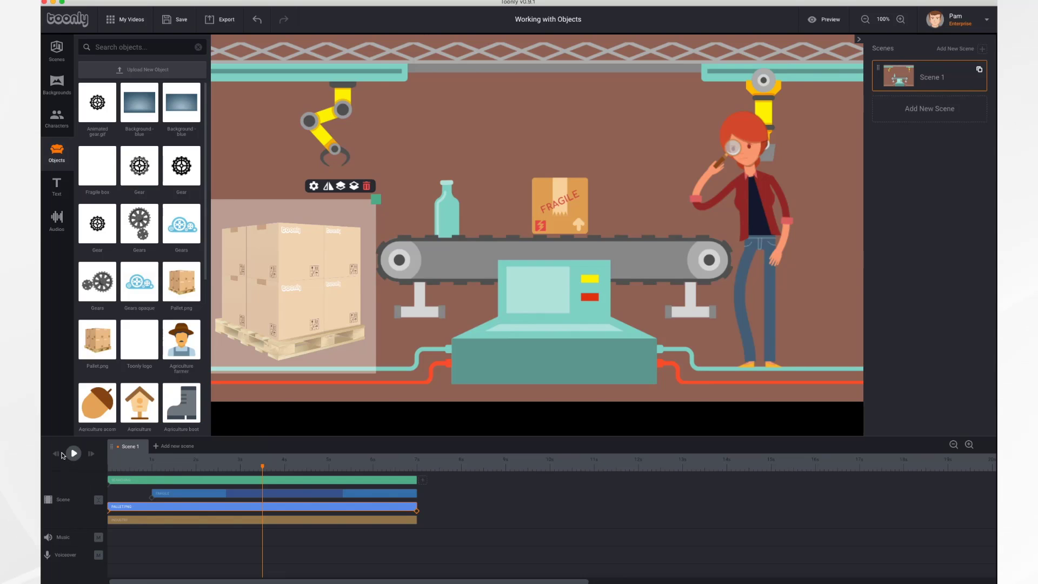
left_click(73, 454)
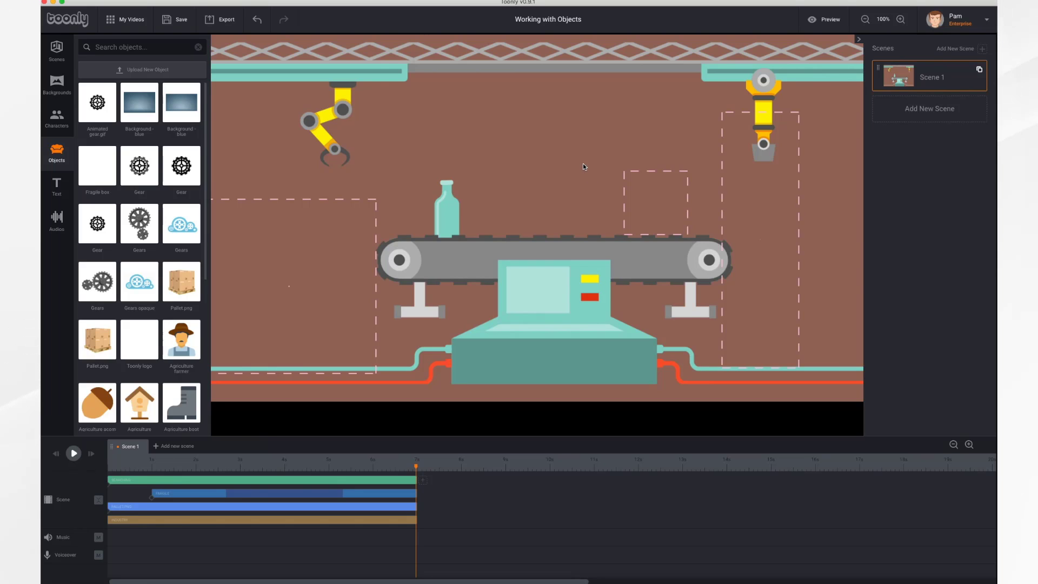
Upload Animated Gear.gif from the Desktop as a new object, keeping Animated Gear.gif as its name.
left_click(139, 70)
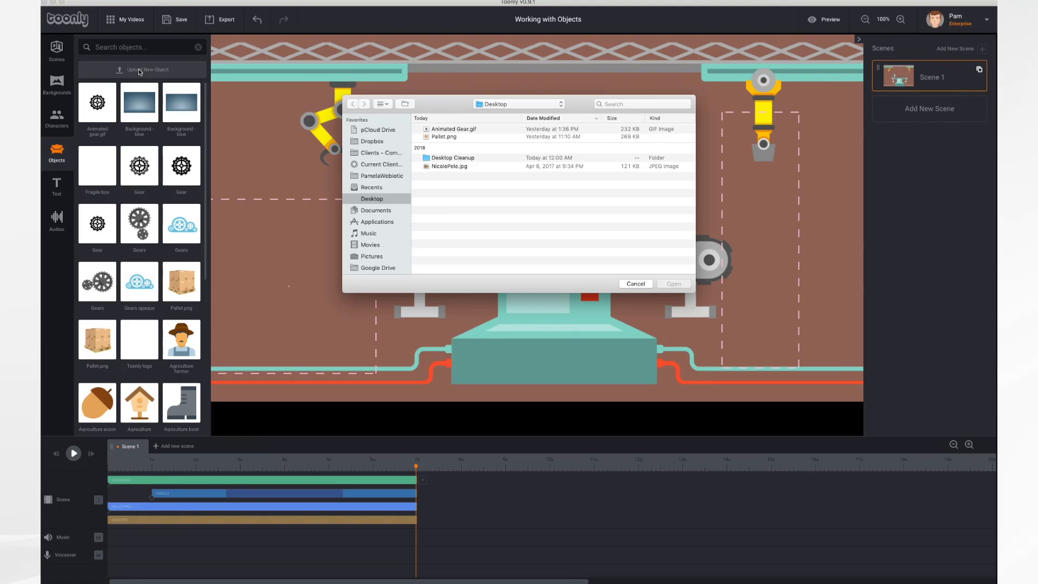
left_click(467, 132)
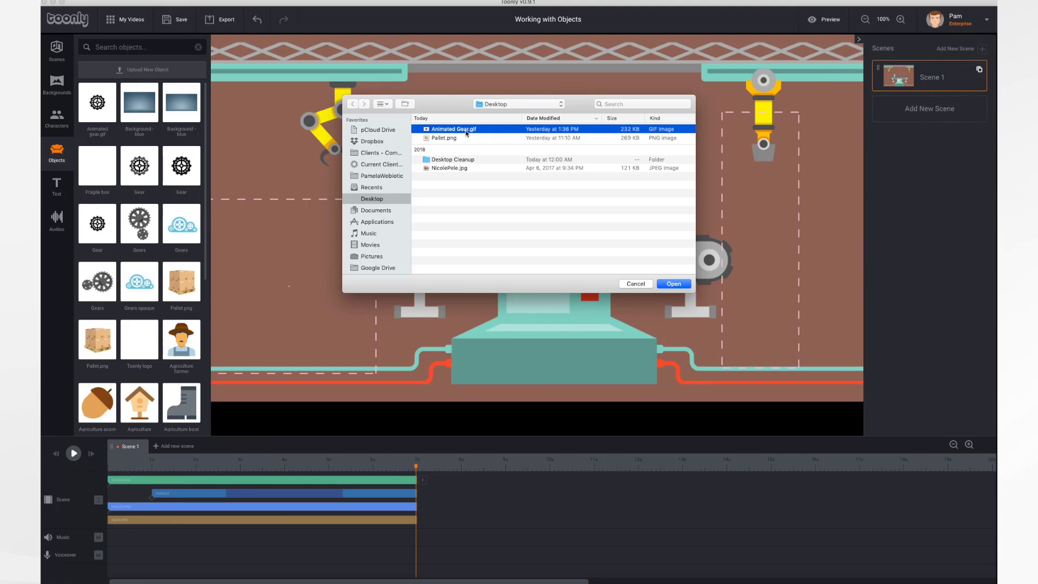
left_click(674, 284)
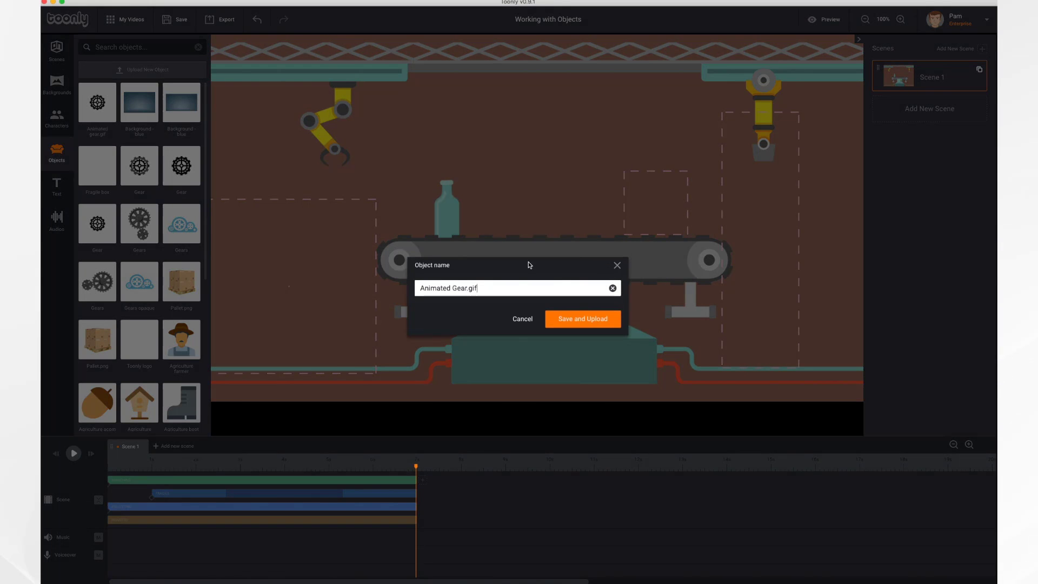
left_click(597, 324)
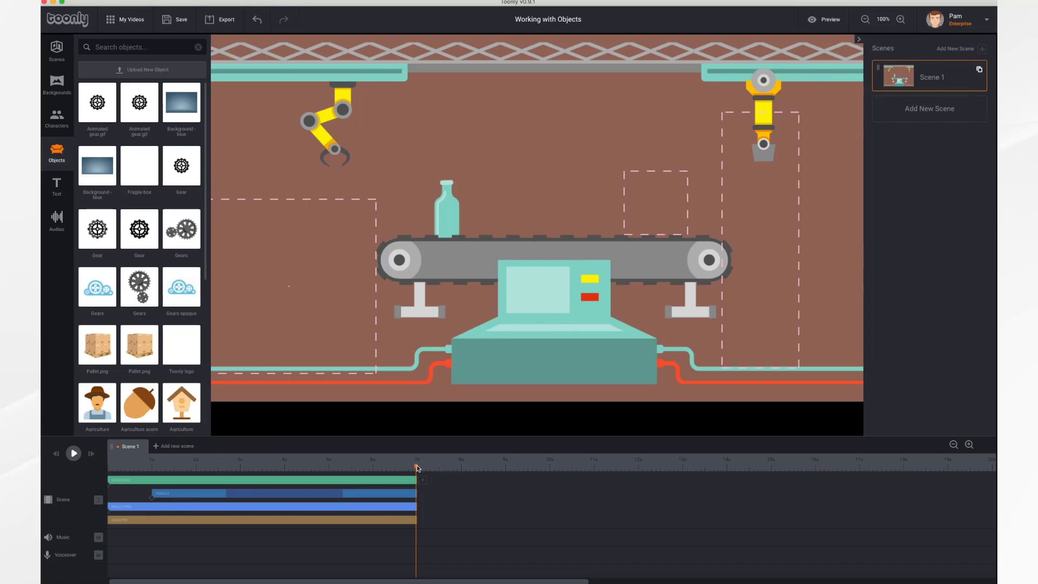
Add the new animated gear object over each of the two conveyor wheels at 0 s, and extend both clips to 7 s.
left_click_drag(418, 468, 107, 466)
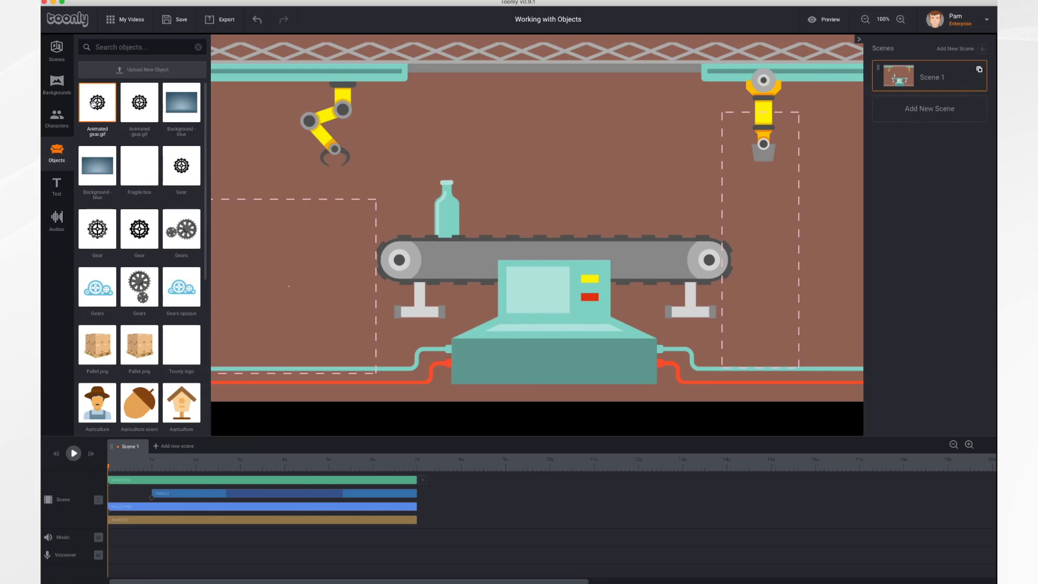
left_click_drag(97, 102, 402, 259)
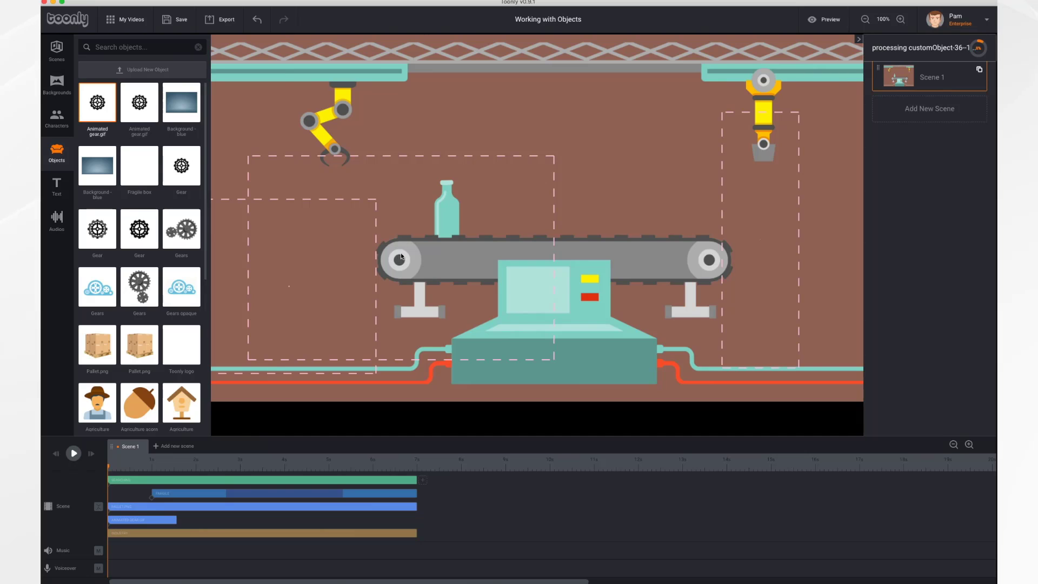
left_click_drag(98, 103, 709, 261)
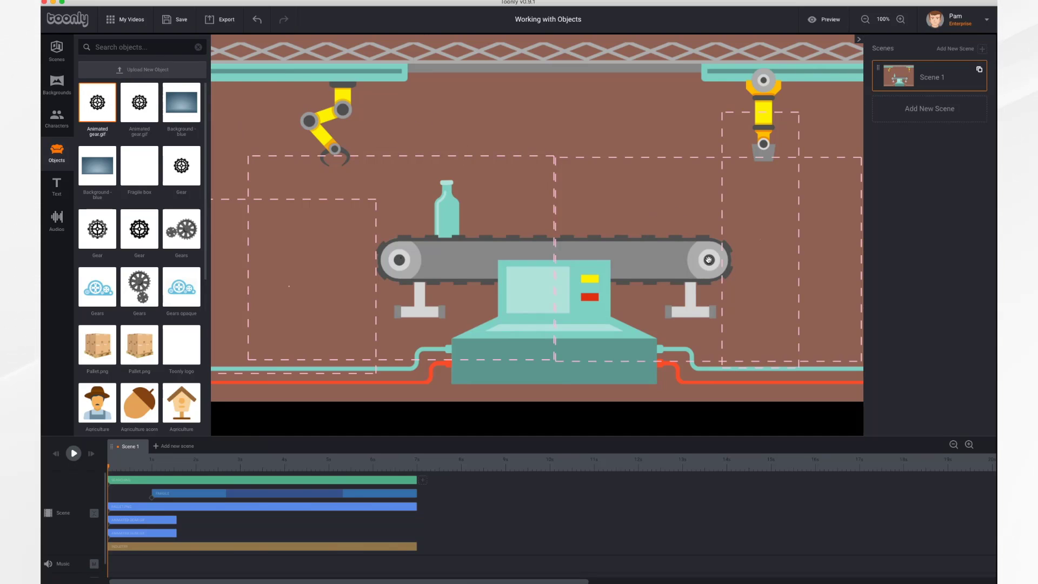
left_click_drag(176, 520, 417, 519)
left_click(163, 533)
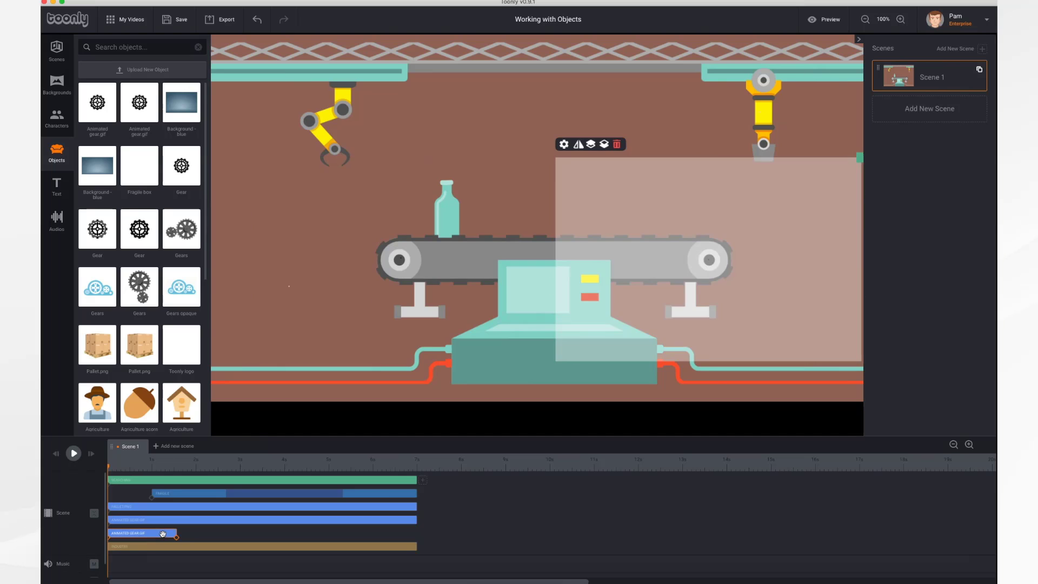
left_click_drag(178, 535, 416, 538)
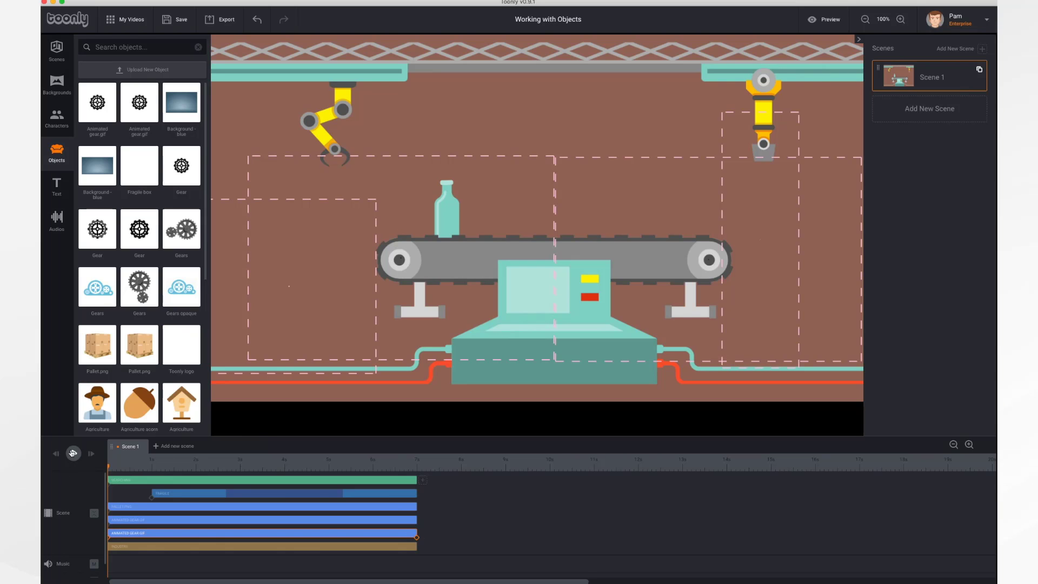
Play the scene until both gears have appeared, and shrink the left gear to fit over the conveyor's left wheel.
left_click(73, 455)
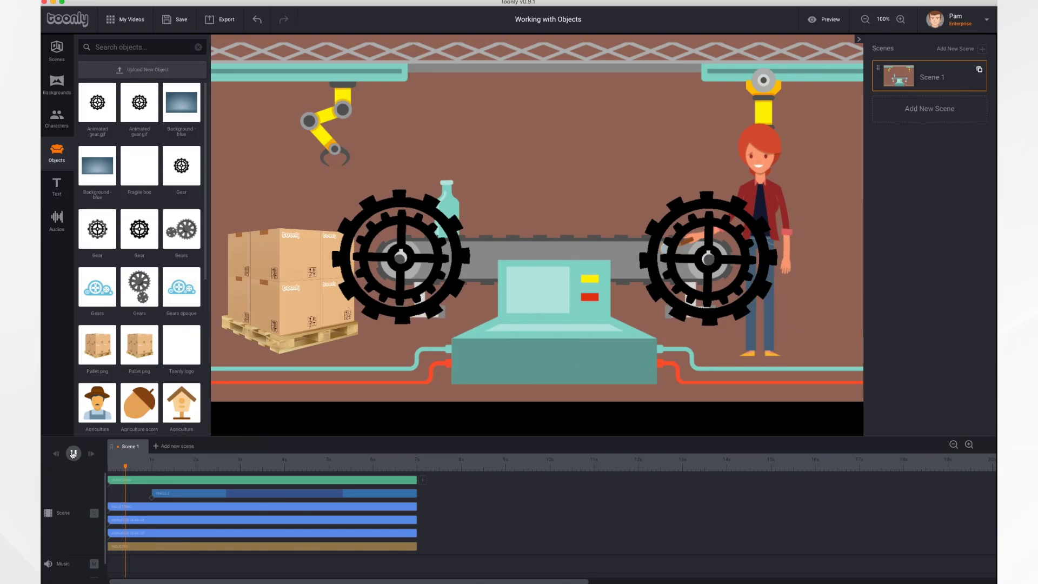
left_click(74, 454)
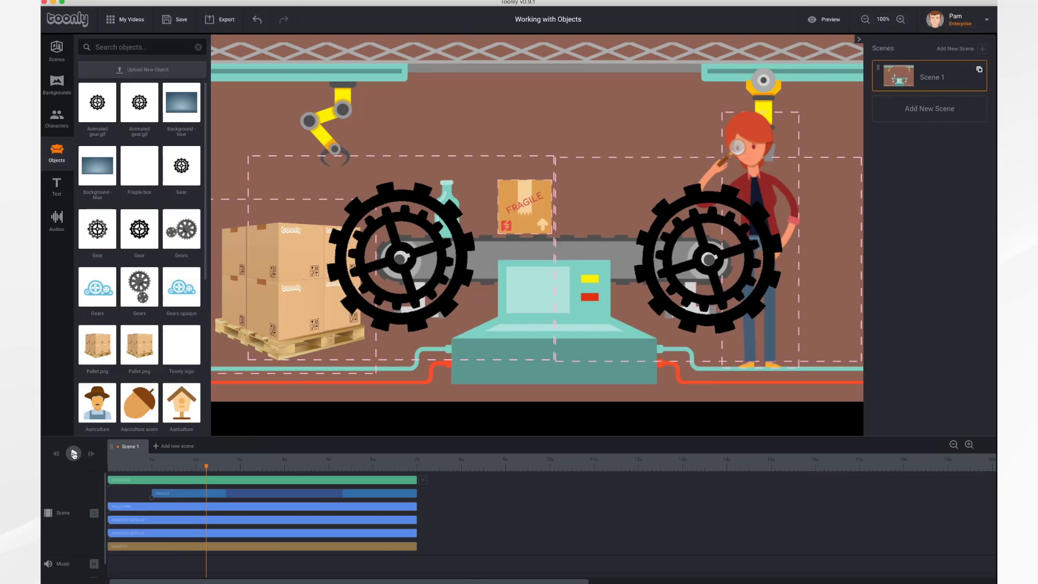
left_click(534, 169)
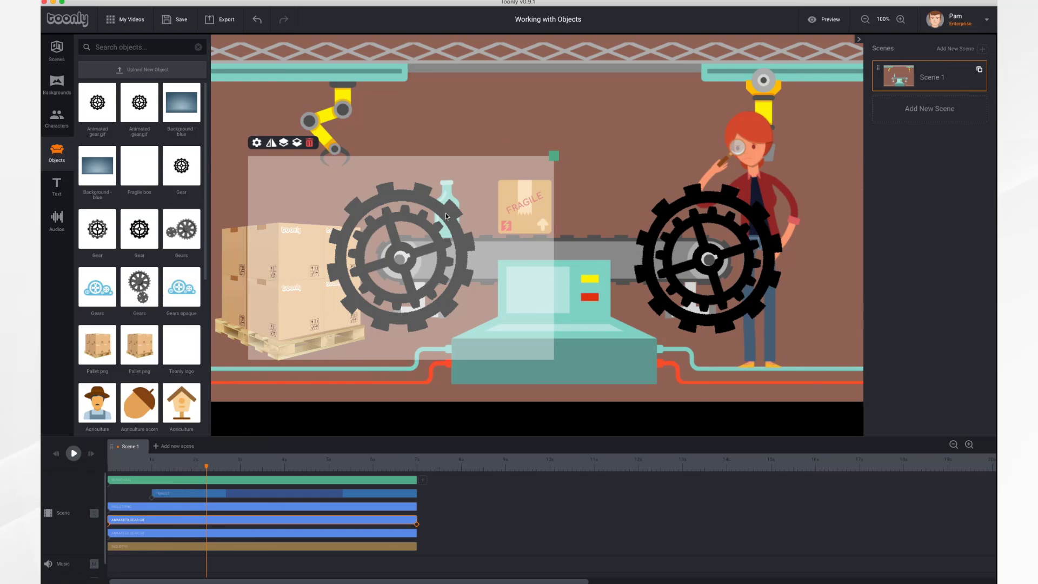
left_click_drag(554, 156, 396, 263)
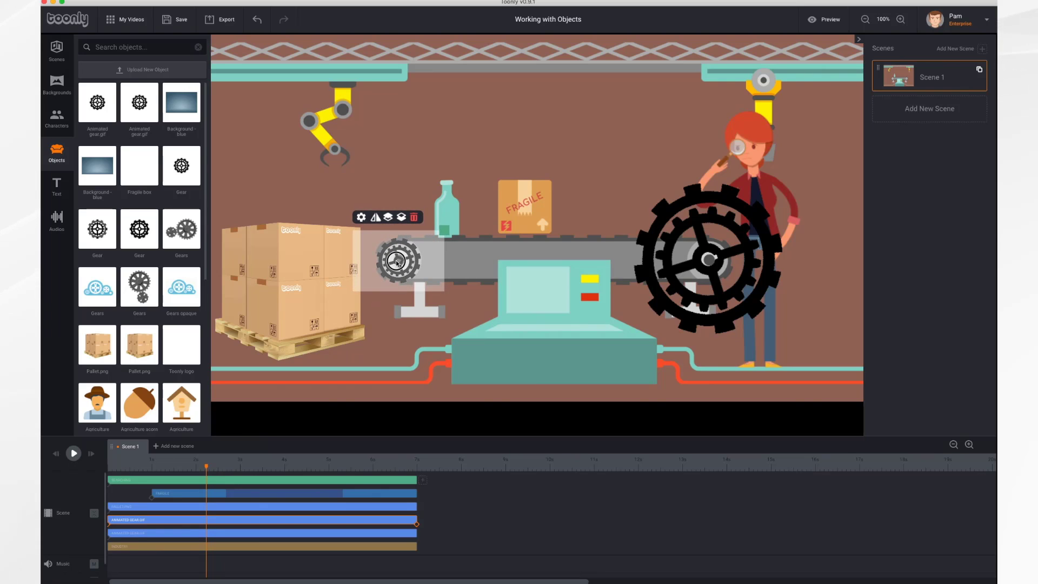
Shrink the right gear to wheel size and centre it on the conveyor's right wheel.
left_click(713, 257)
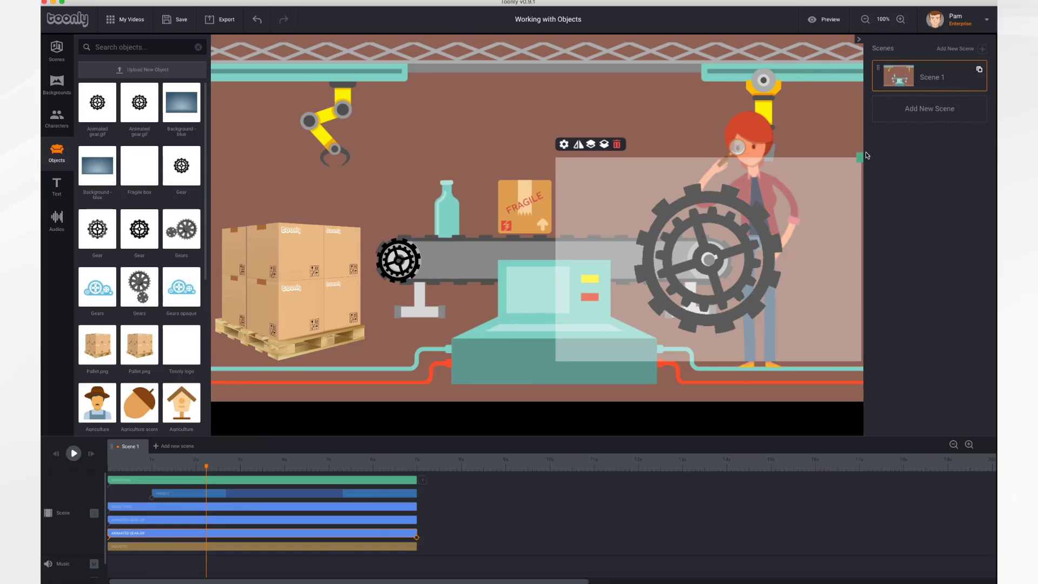
left_click_drag(860, 158, 755, 229)
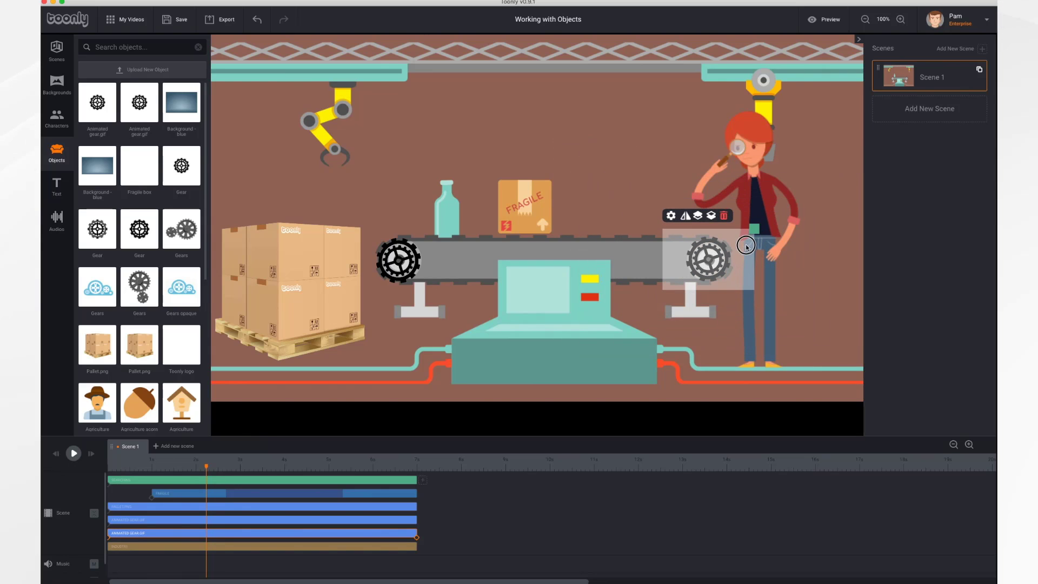
left_click_drag(707, 259, 710, 260)
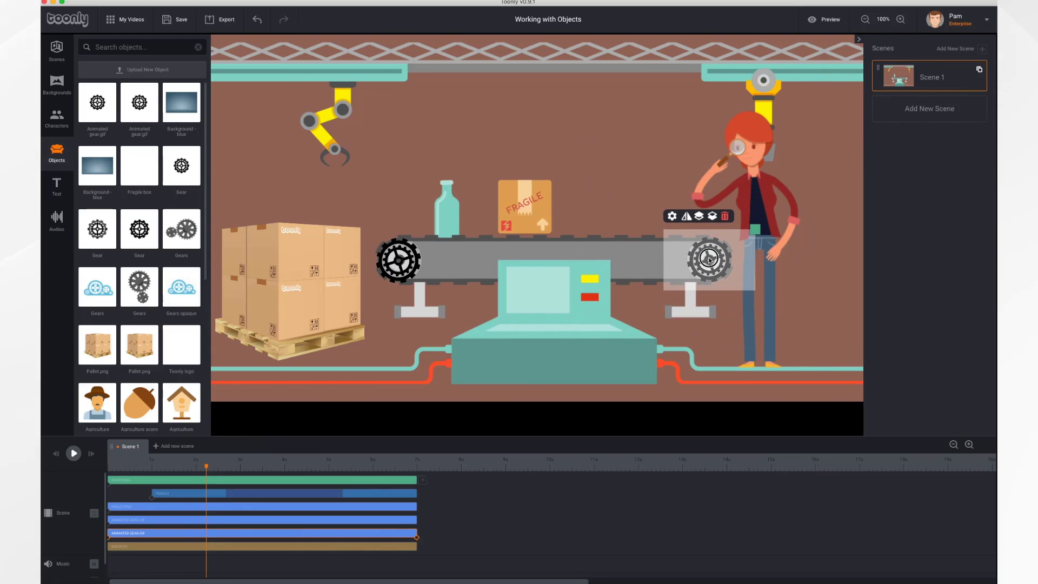
Nudge the left gear slightly right to centre it on its conveyor wheel, and play the scene from the start.
left_click(397, 262)
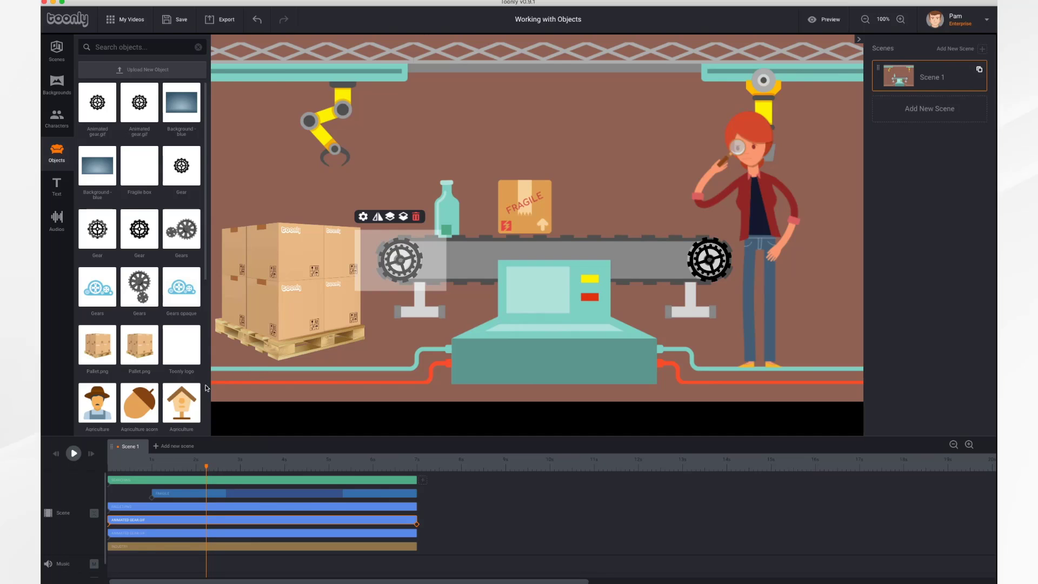
left_click(55, 455)
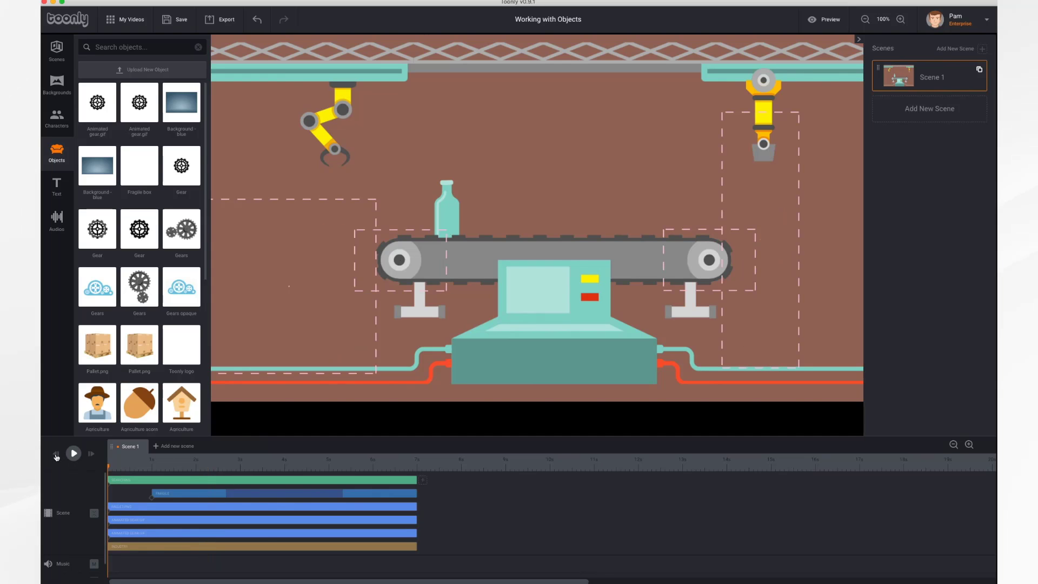
left_click(74, 454)
Set the left gear's In Effect to Grow and its Out Effect to Shrink, and save the object settings.
left_click_drag(417, 468, 364, 468)
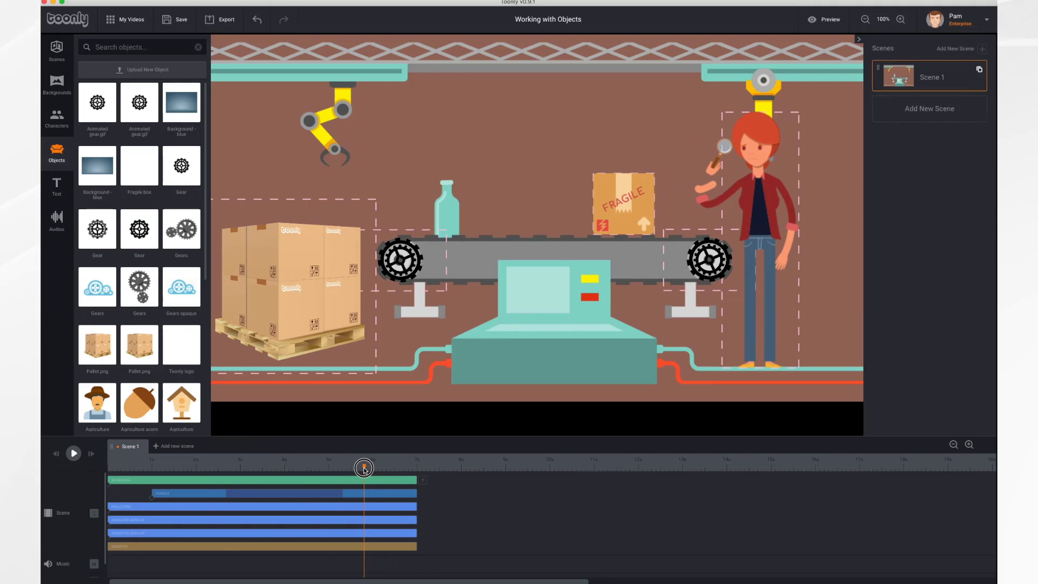
left_click(350, 520)
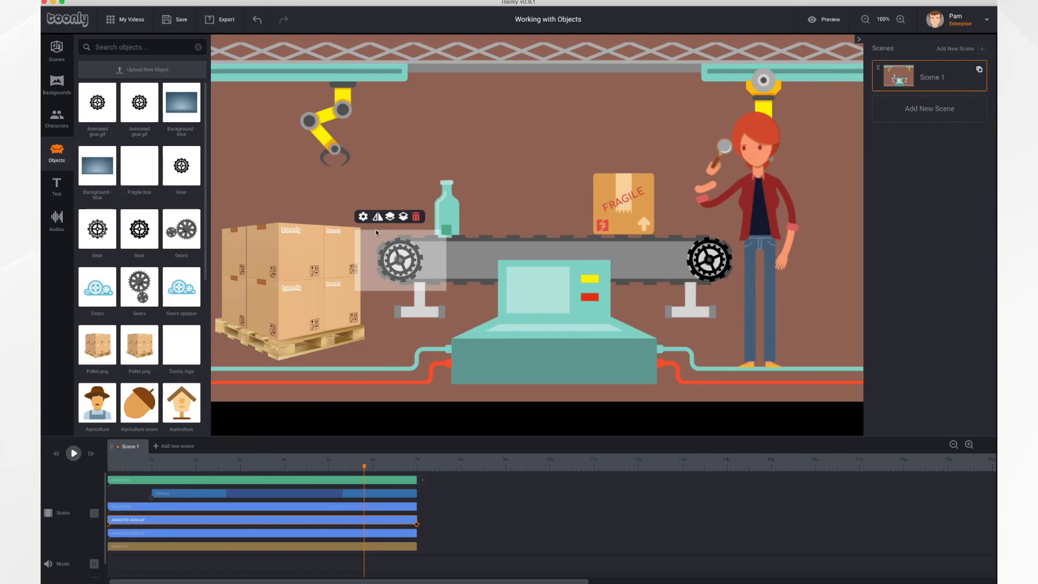
left_click(363, 217)
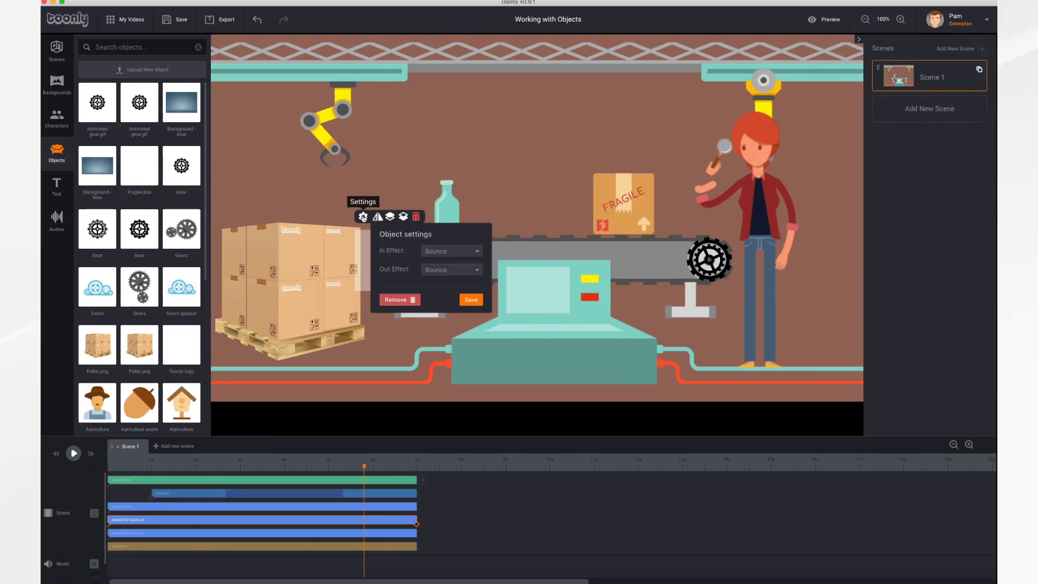
left_click(461, 252)
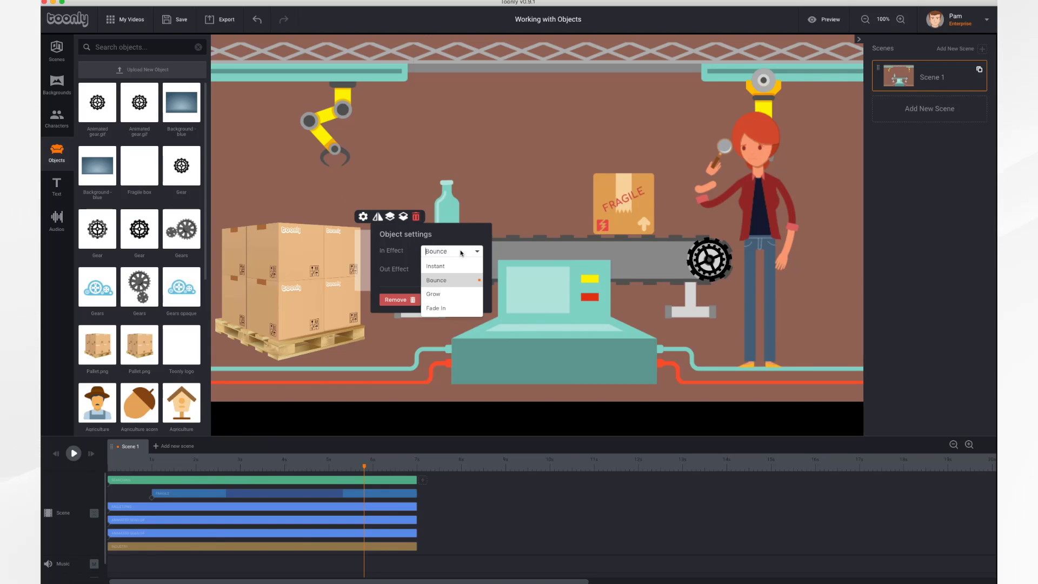
left_click(457, 297)
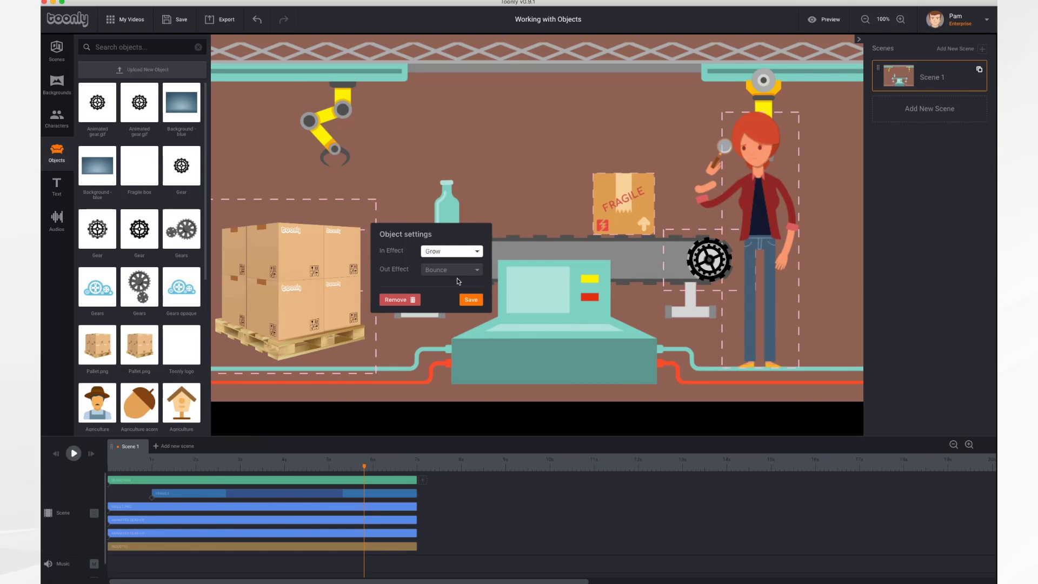
left_click(467, 274)
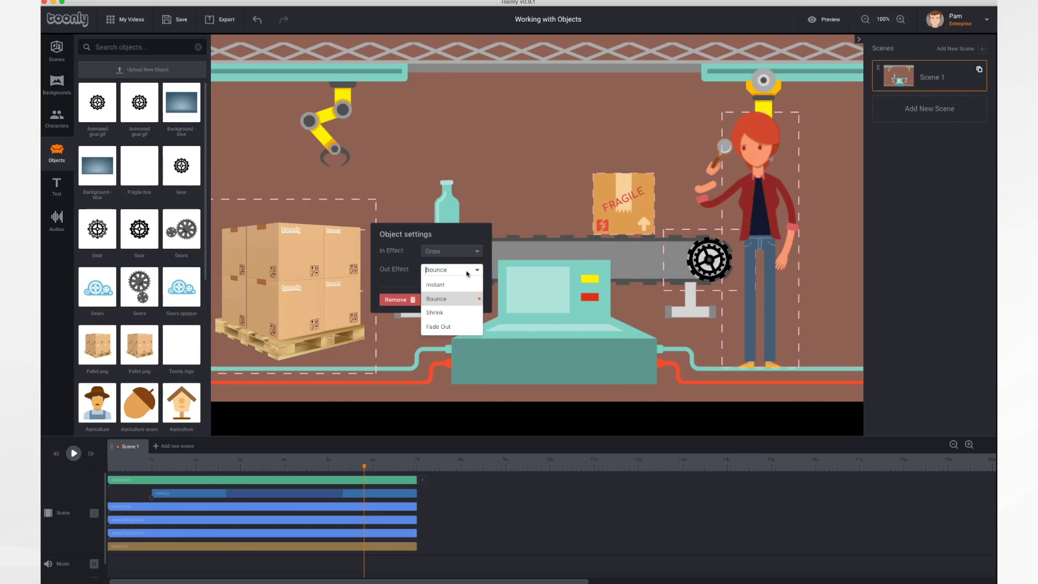
left_click(443, 313)
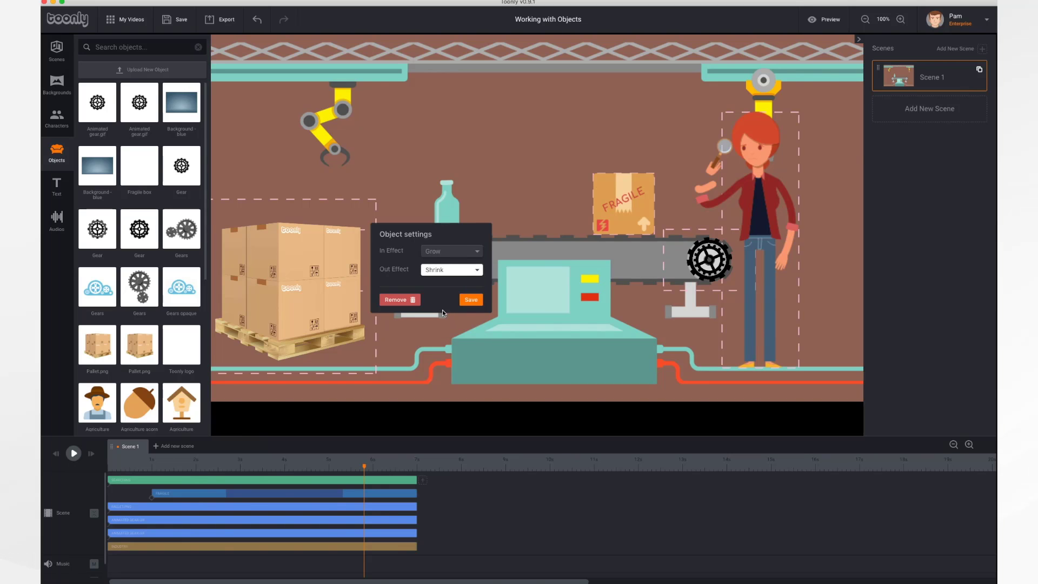
left_click(472, 298)
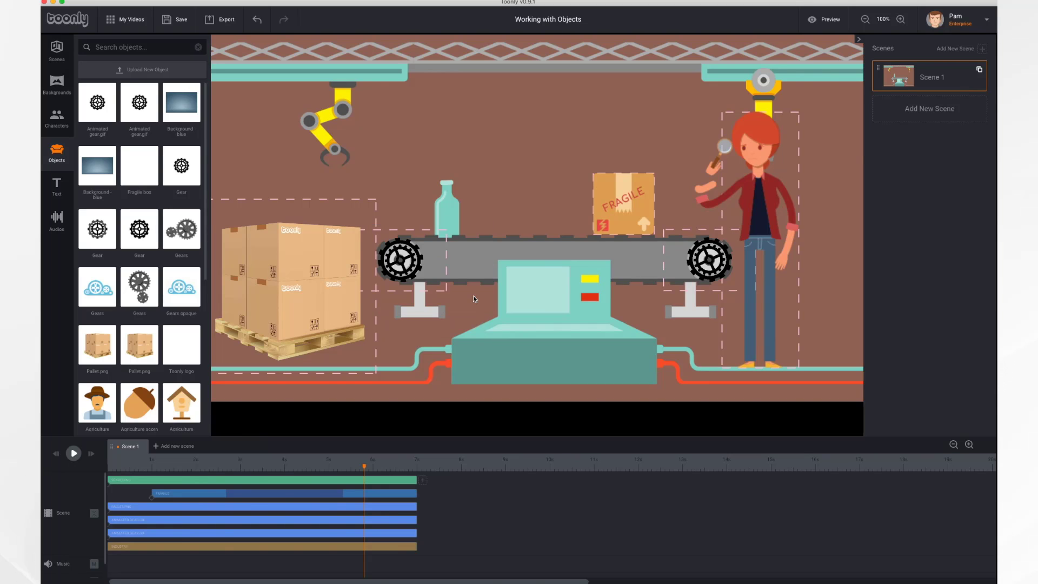
Set the right gear's In Effect to Grow and Out Effect to Shrink, save the settings, and play the scene from the start.
left_click(711, 262)
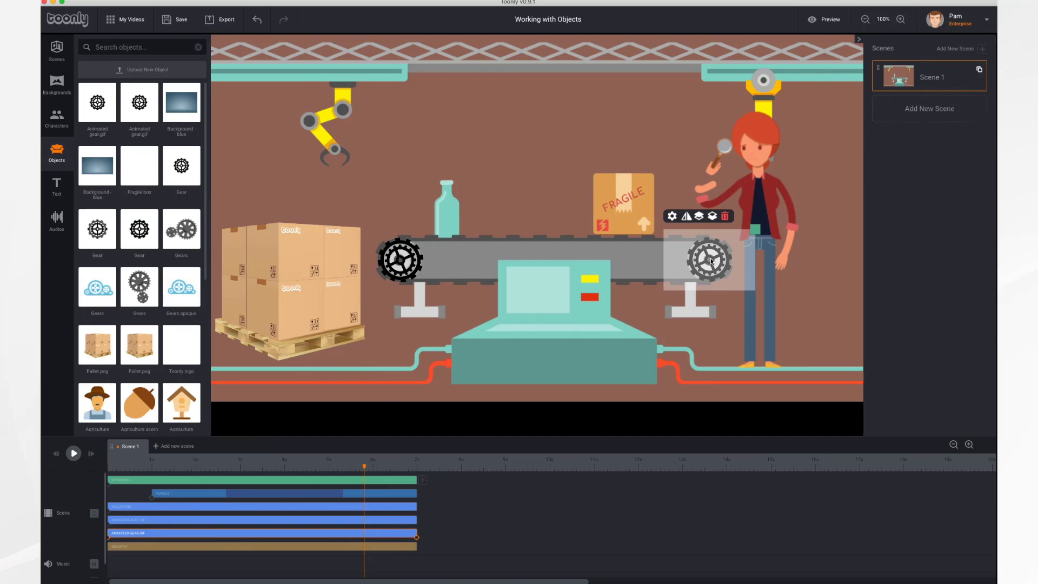
left_click(671, 217)
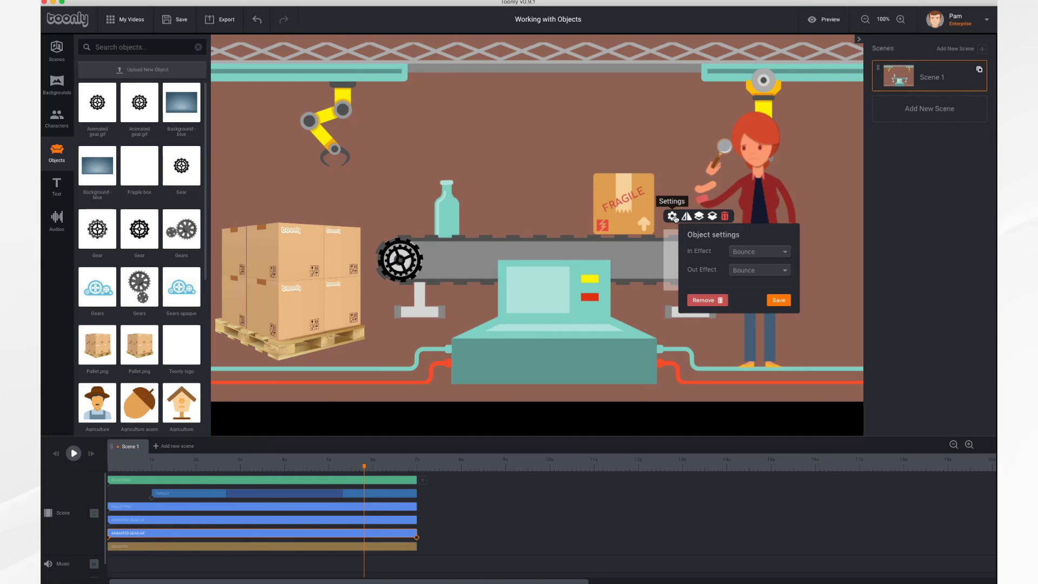
left_click(772, 253)
left_click(749, 295)
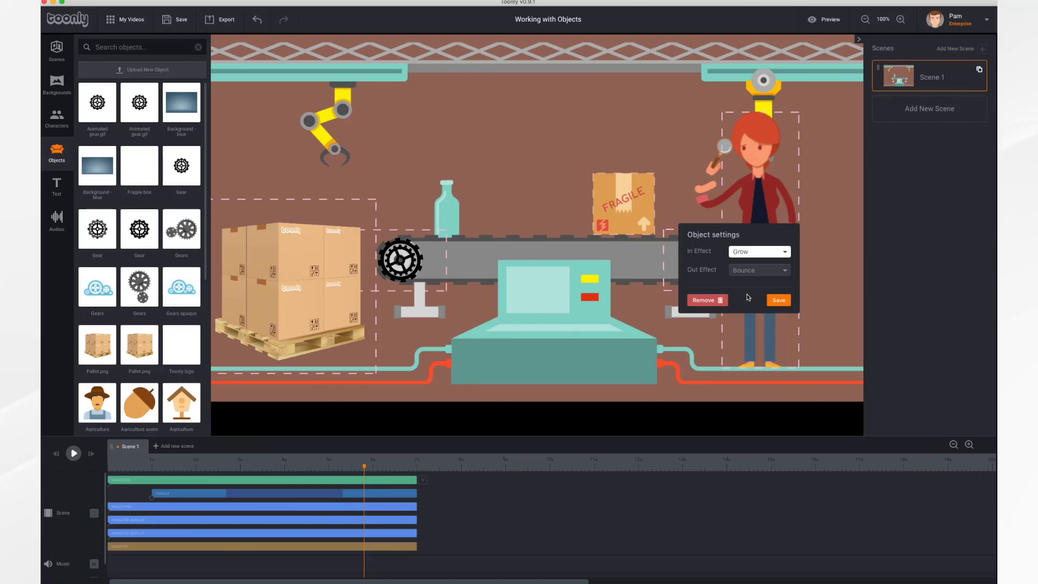
left_click(763, 272)
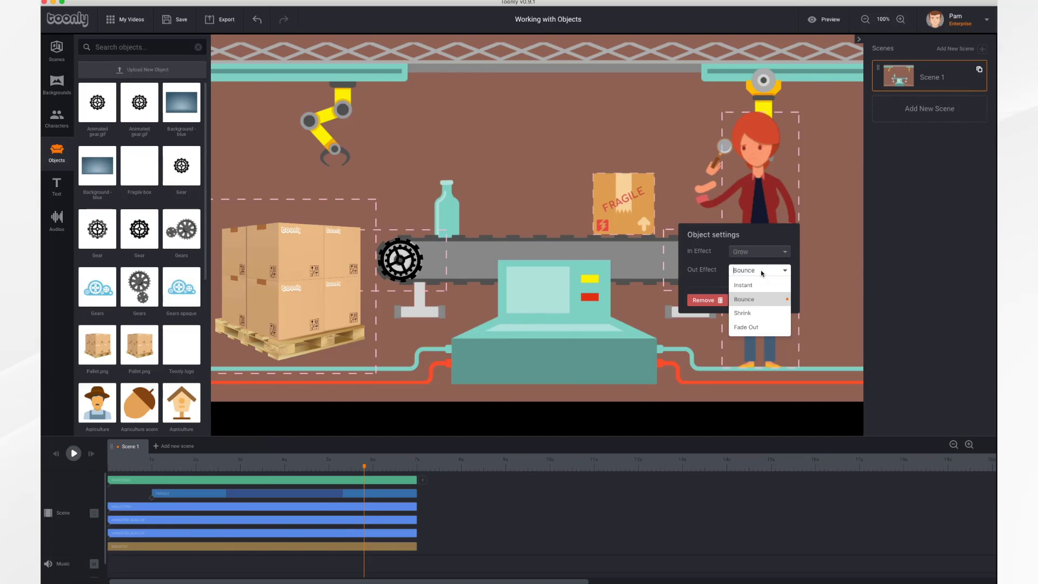
left_click(750, 314)
left_click(779, 301)
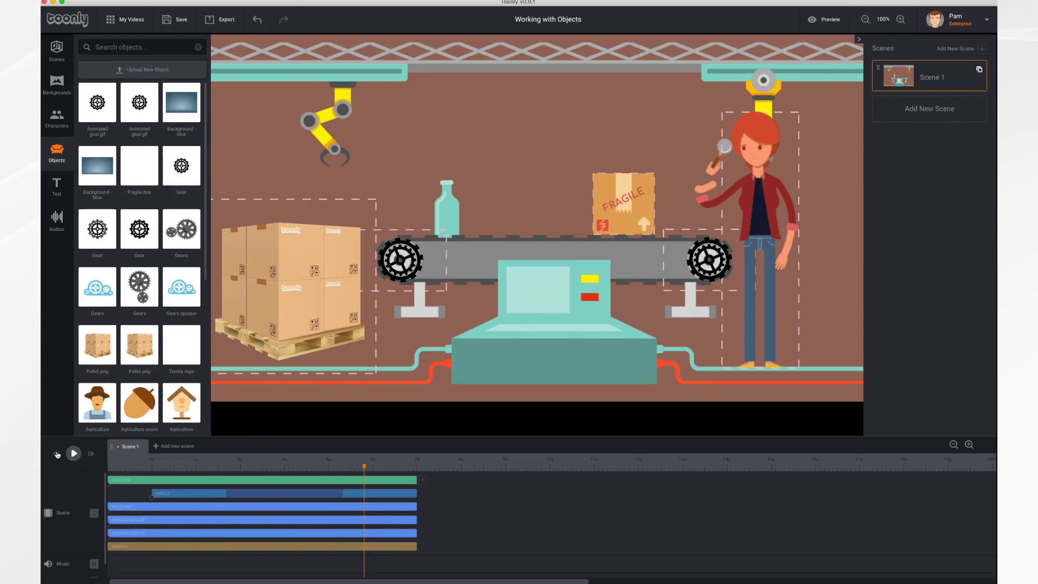
left_click(56, 454)
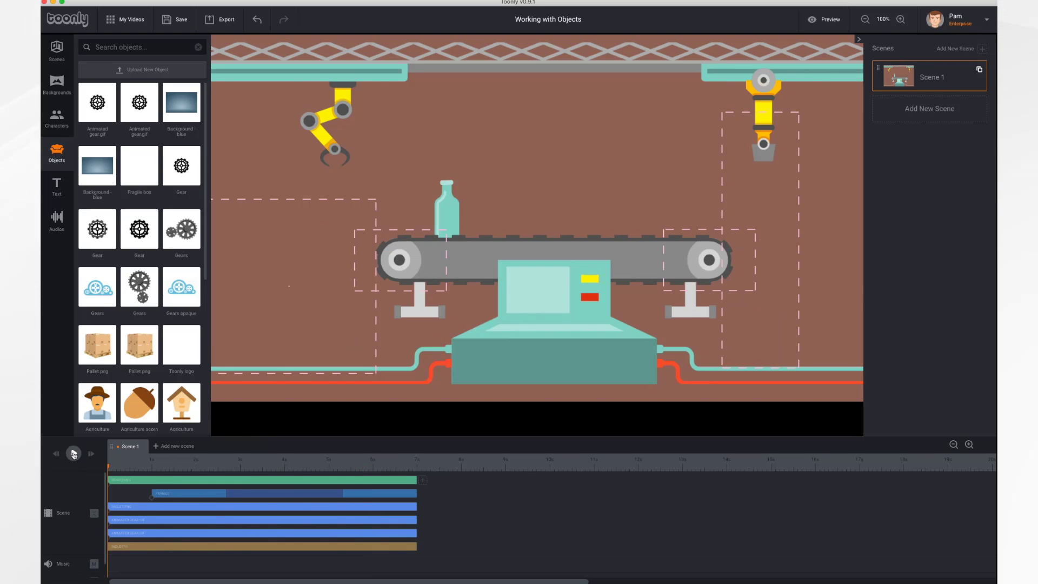
left_click(74, 454)
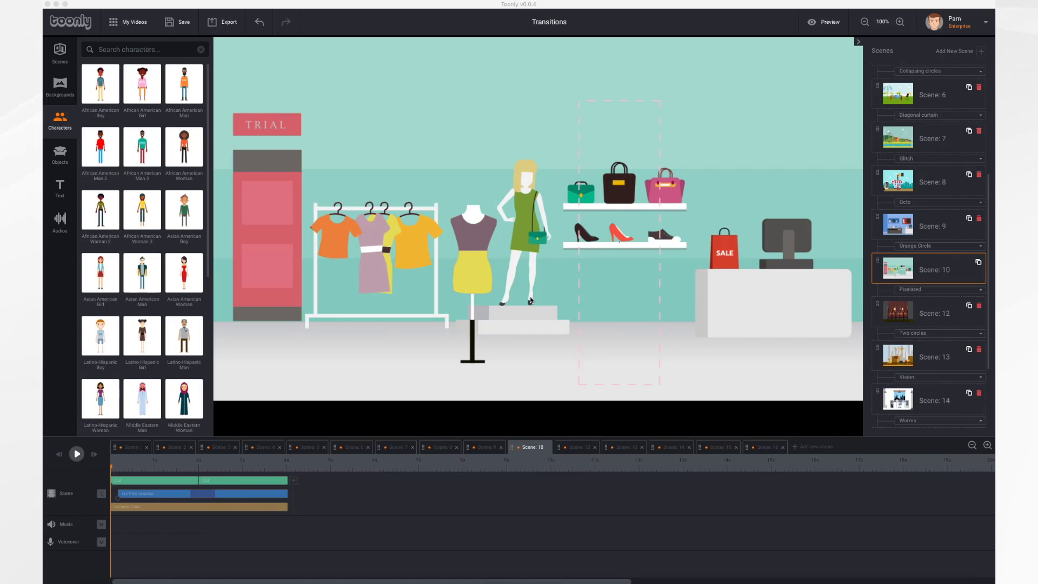
Look through the scenes of the Transitions project from Scene 1 onward, ending on Scene 10.
left_click(130, 447)
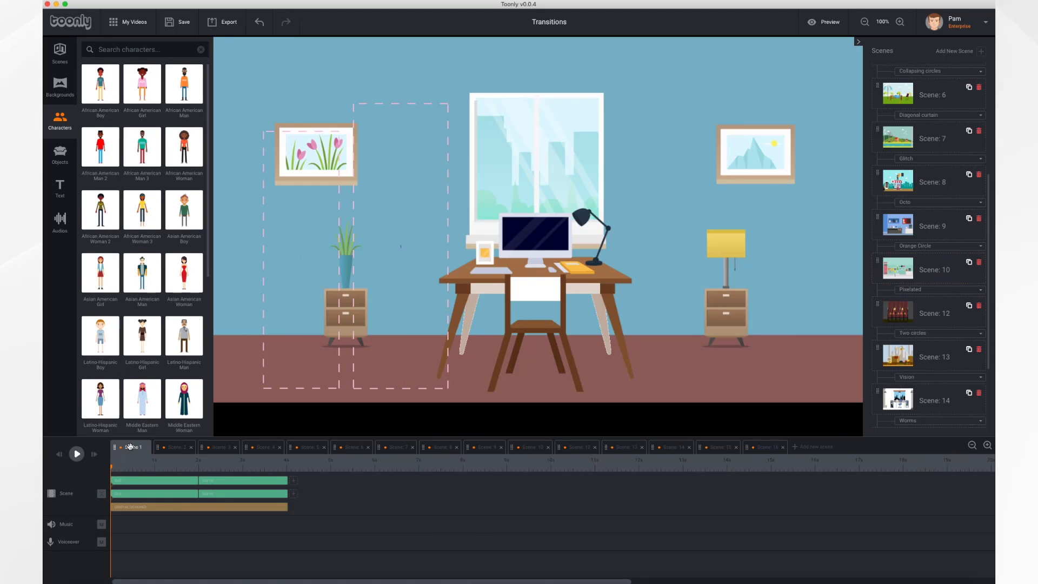
left_click(162, 451)
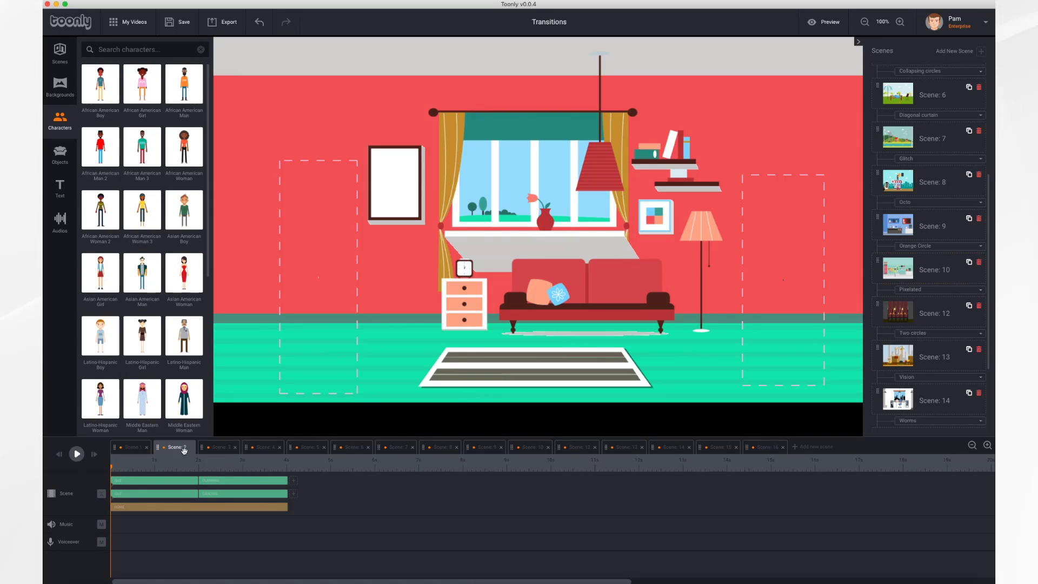
left_click(218, 449)
left_click(263, 448)
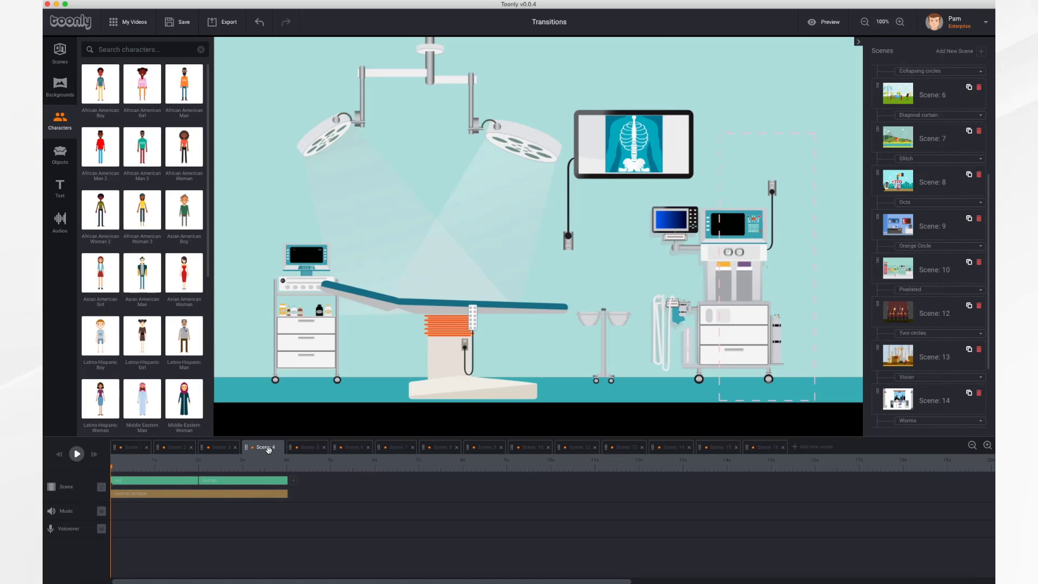
left_click(308, 448)
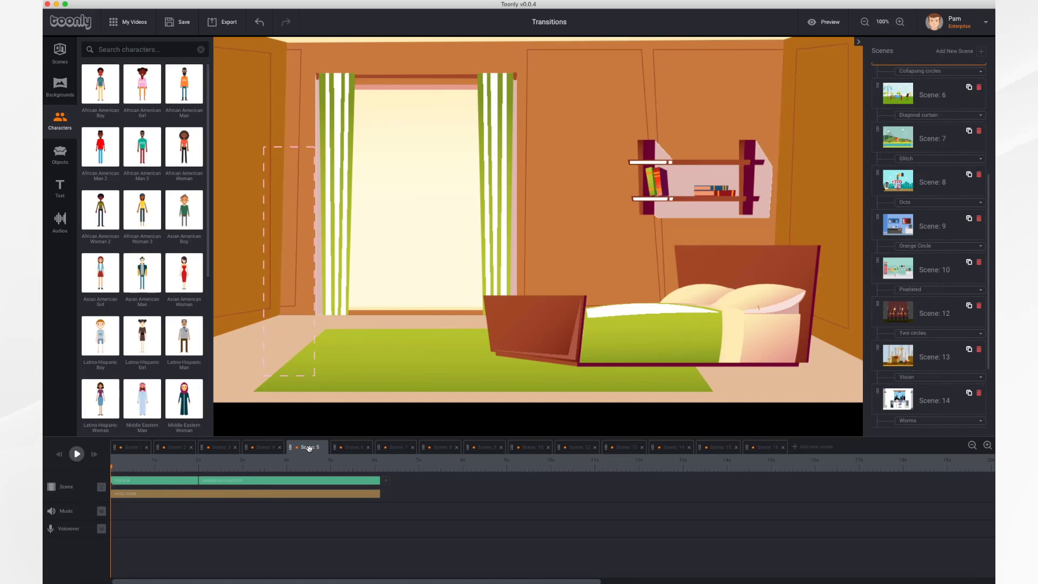
left_click(477, 448)
left_click(524, 447)
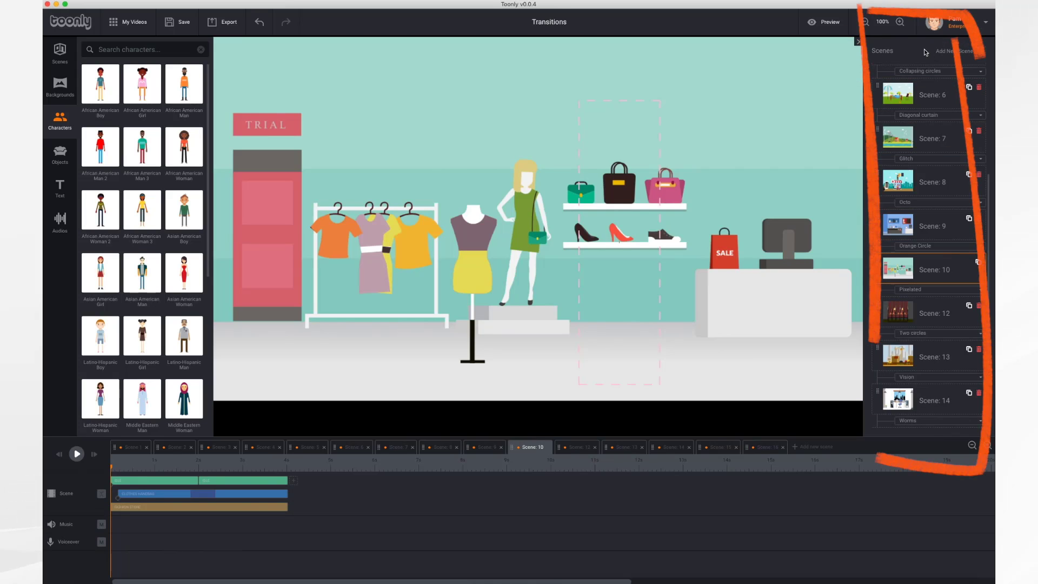
Browse the transition options available between Scene 1 and Scene 2, keeping Slide Down selected.
scroll(928, 147, "up", 5)
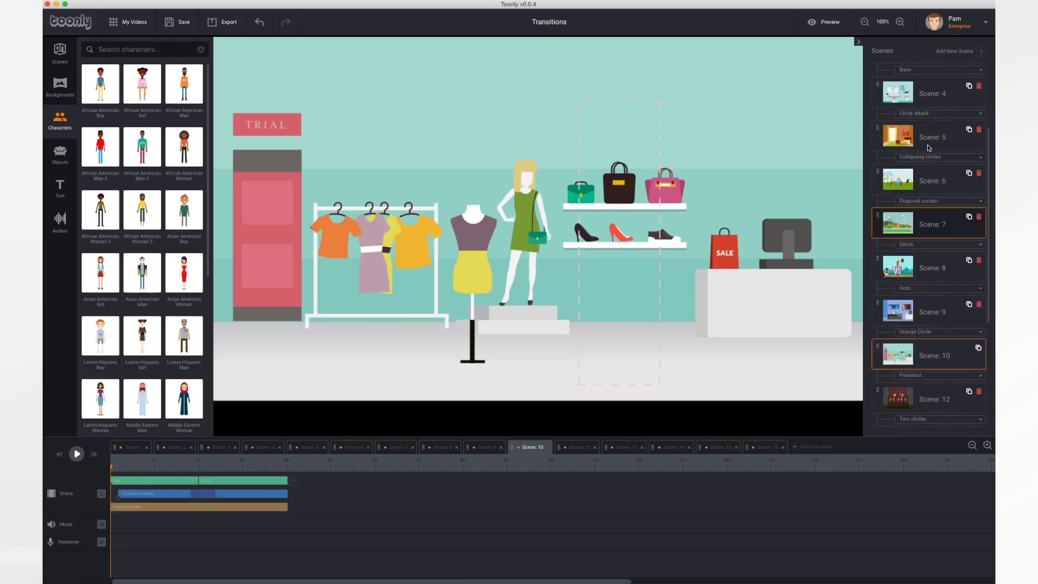
left_click(928, 122)
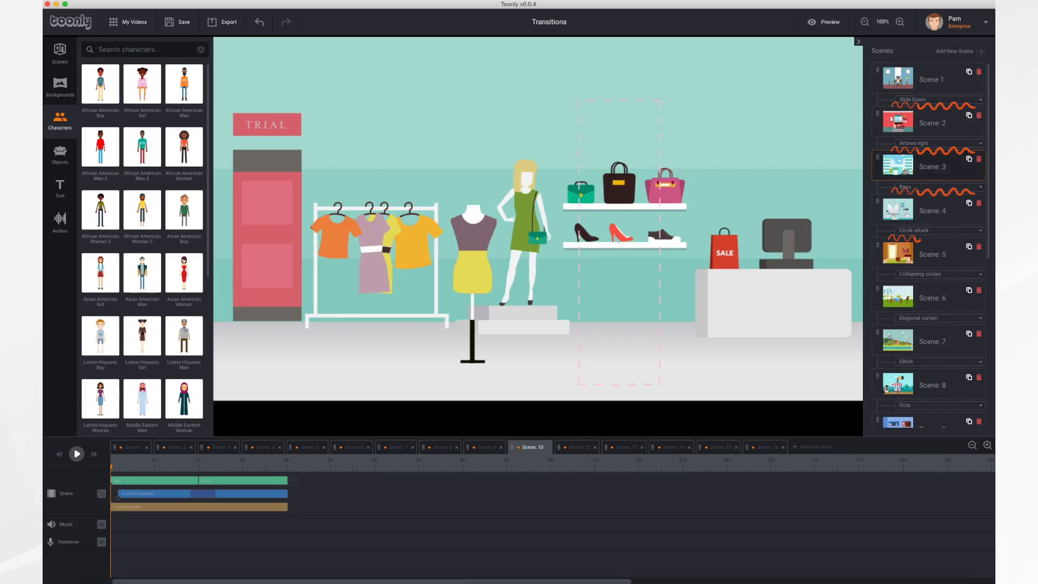
left_click(981, 101)
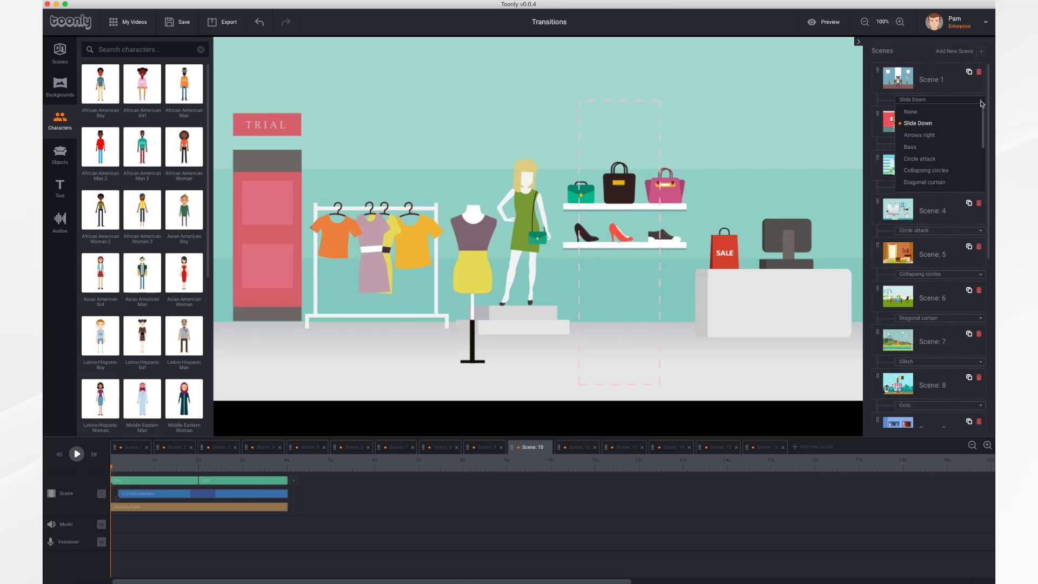
scroll(963, 135, "down", 5)
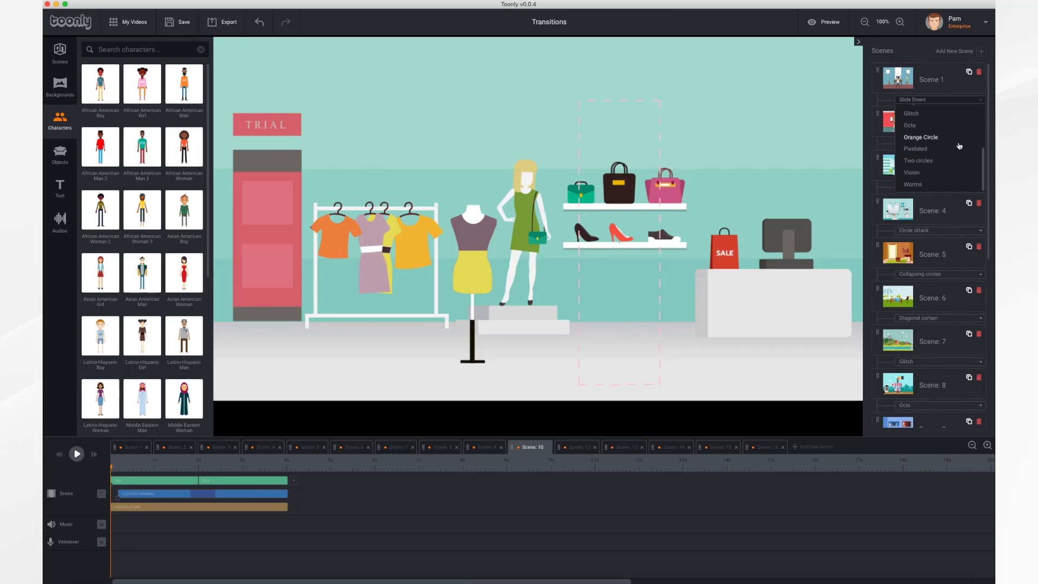
scroll(960, 146, "up", 5)
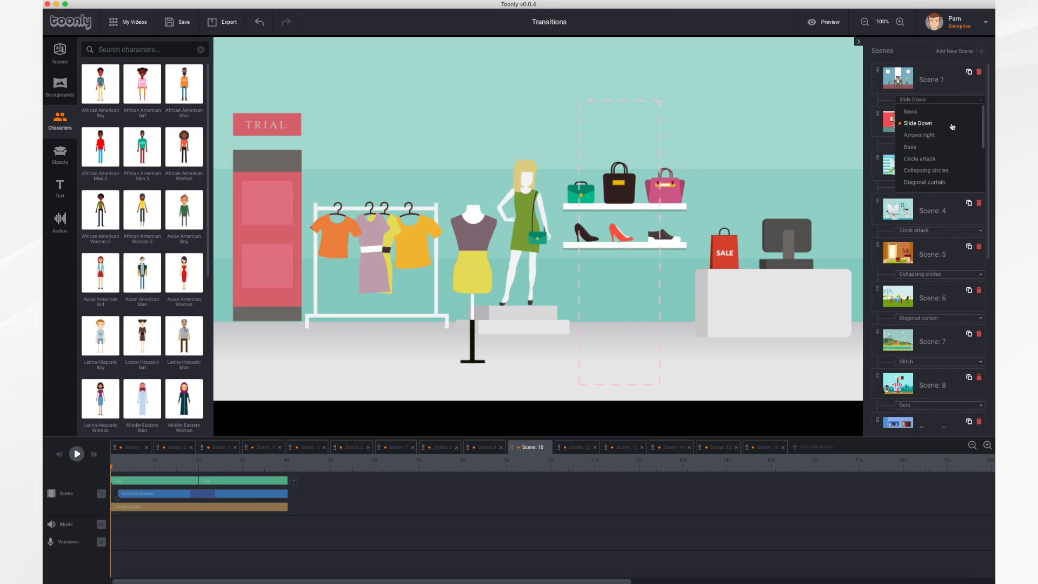
left_click(941, 125)
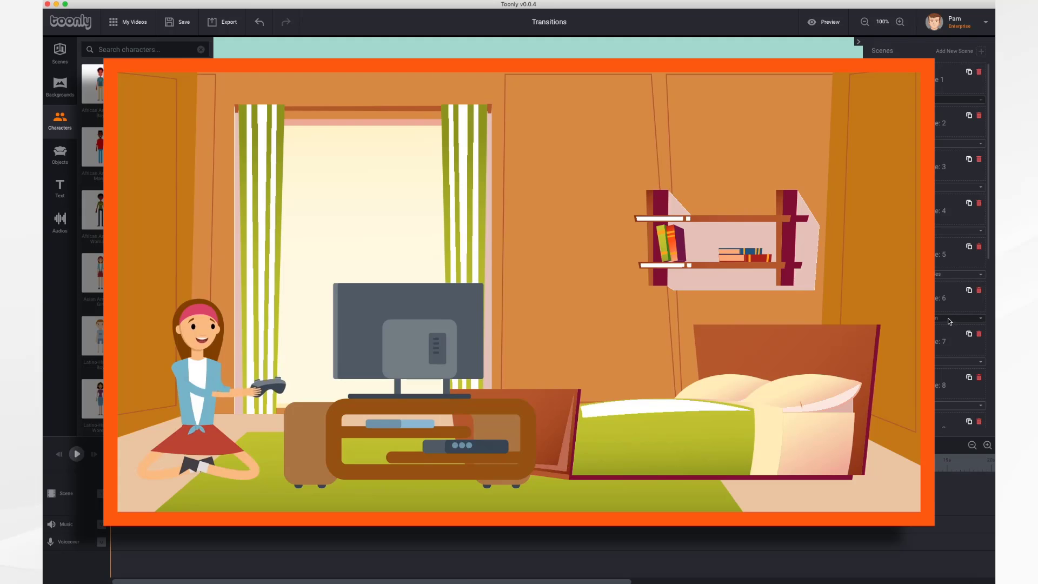
Review the transitions assigned between the remaining scenes, down to the last scene in the list.
scroll(949, 318, "down", 3)
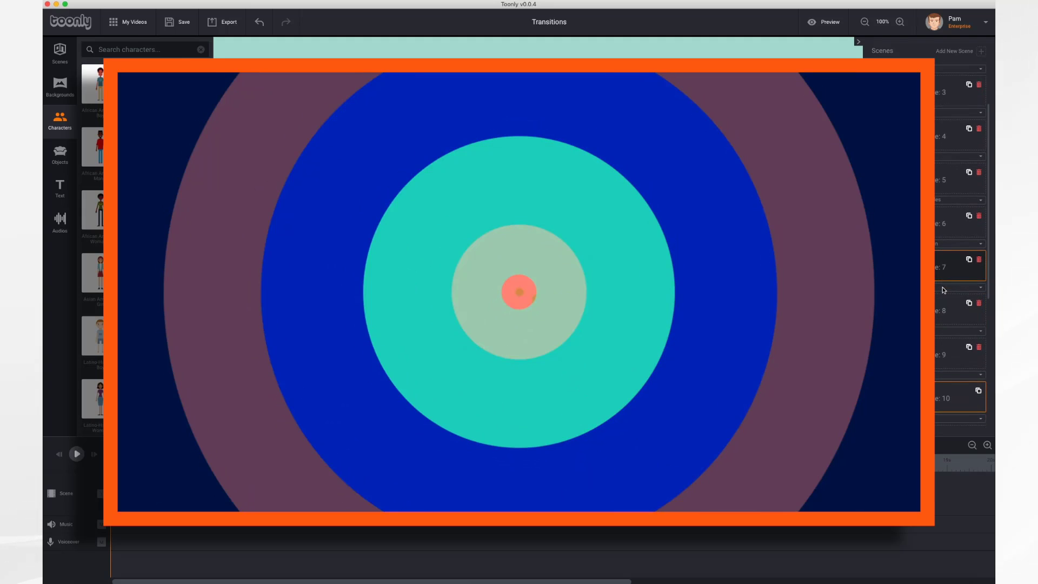
scroll(944, 291, "down", 8)
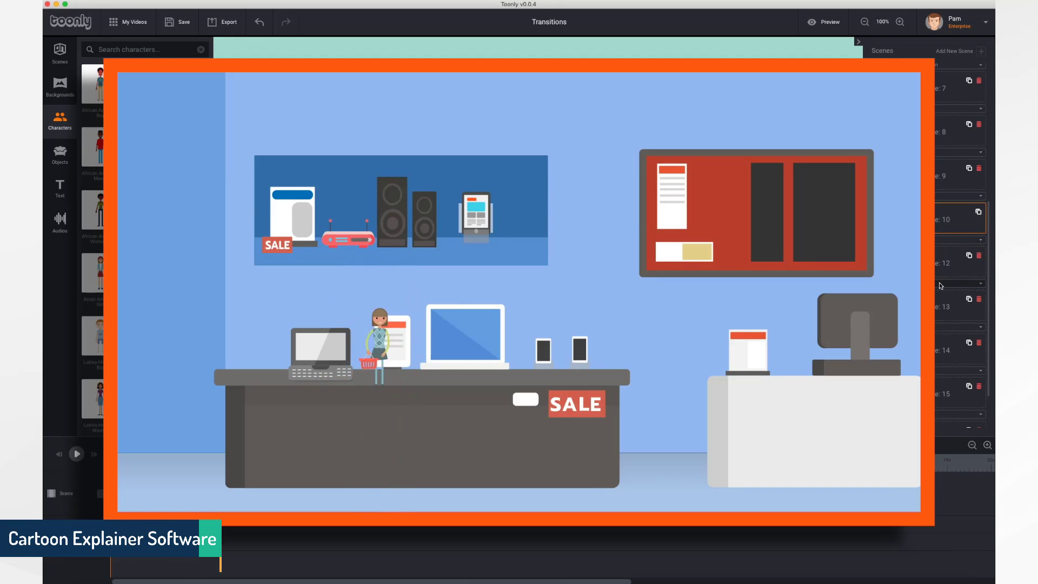
scroll(939, 309, "down", 2)
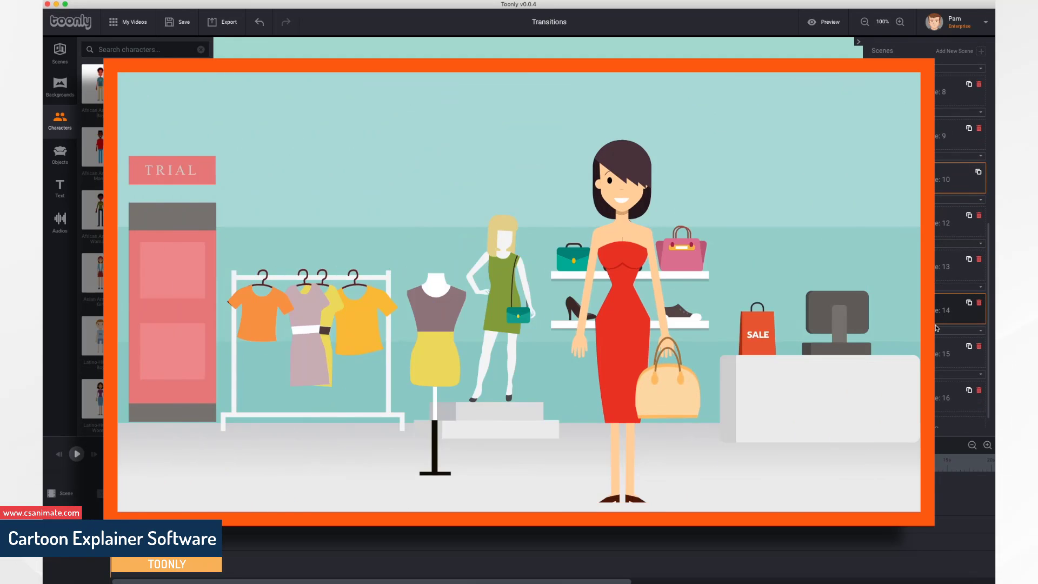
scroll(937, 327, "down", 1)
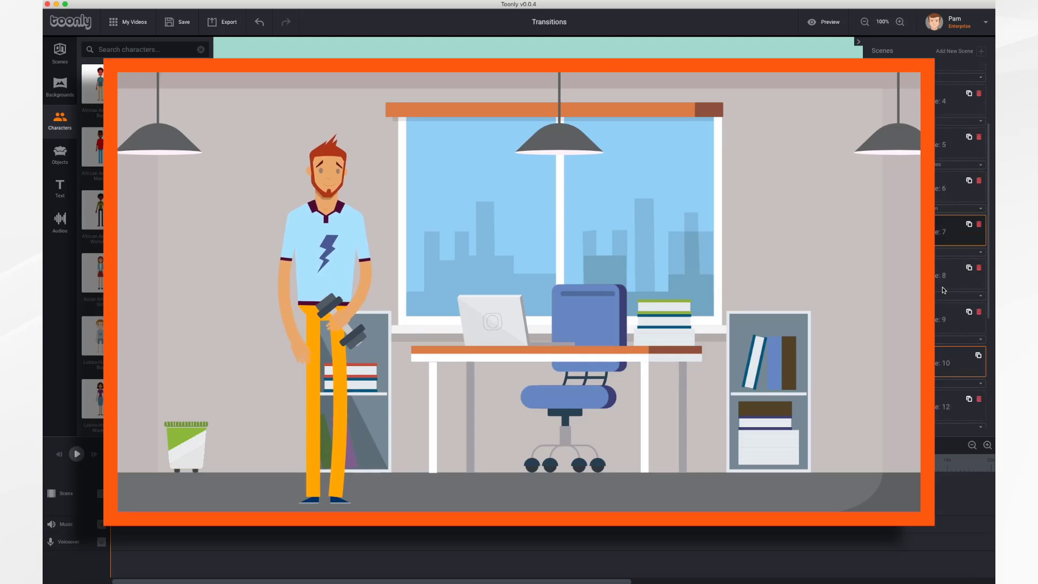
scroll(944, 291, "down", 3)
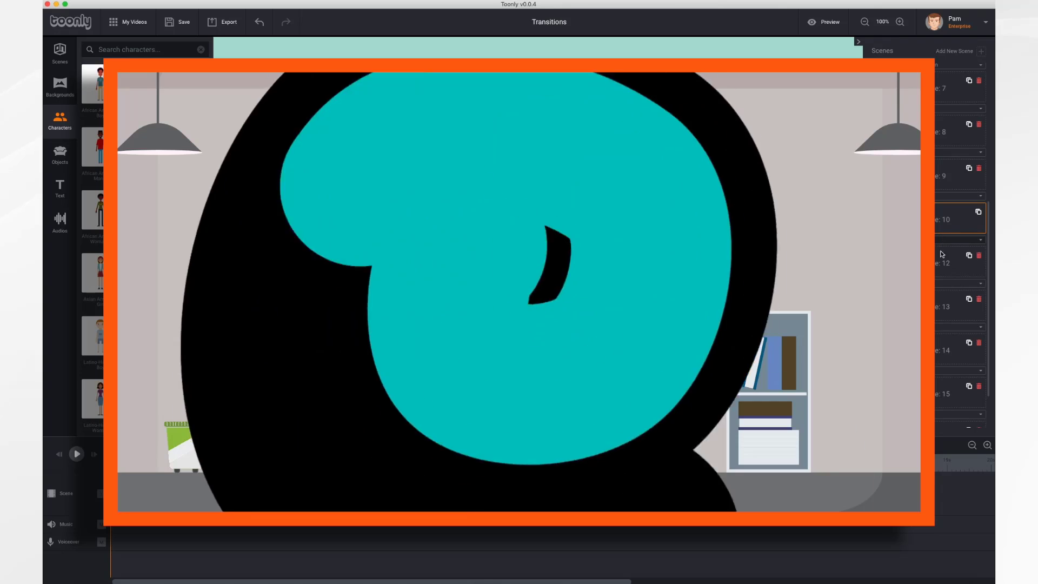
scroll(939, 282, "down", 1)
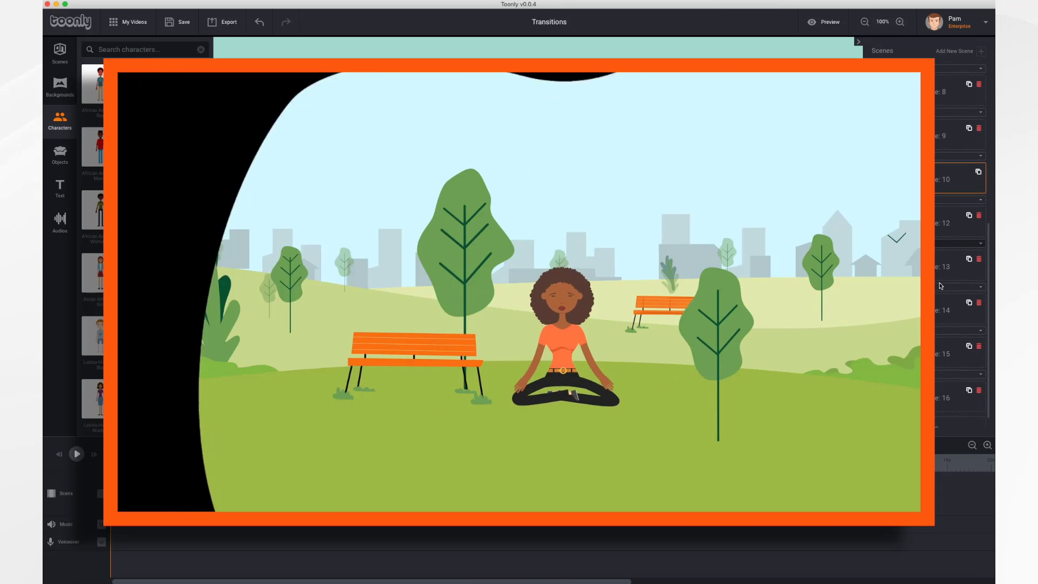
left_click(937, 328)
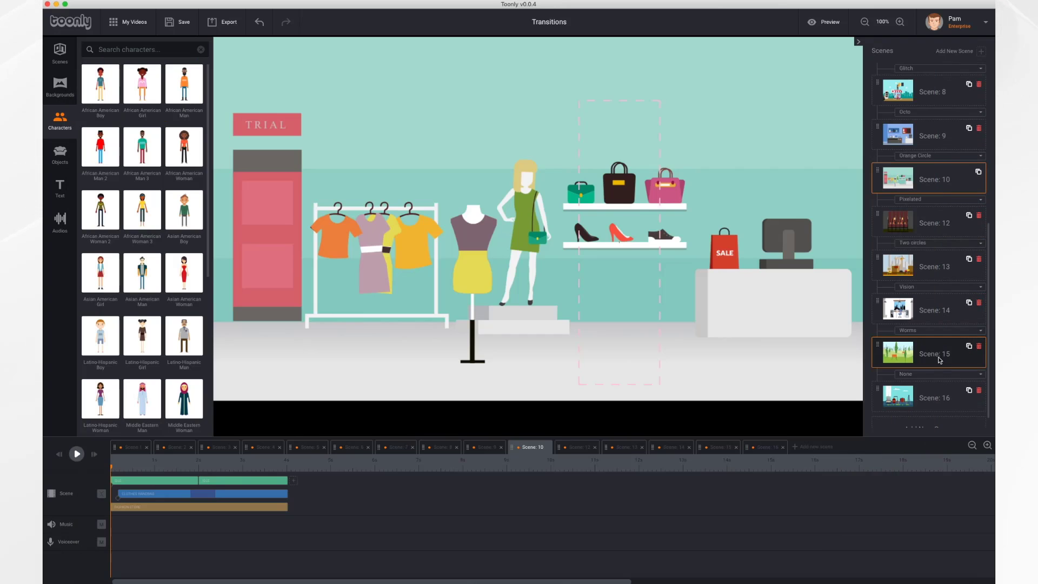
scroll(926, 352, "down", 3)
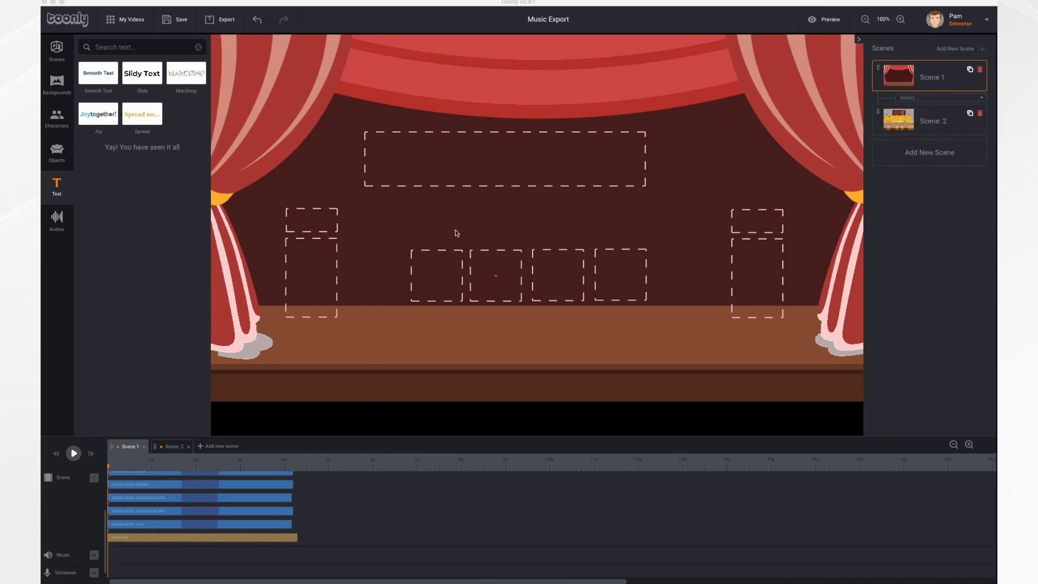
Add the Broken Glass audio from the library to the start of Scene 1's Music track in the Music Export project.
left_click(58, 219)
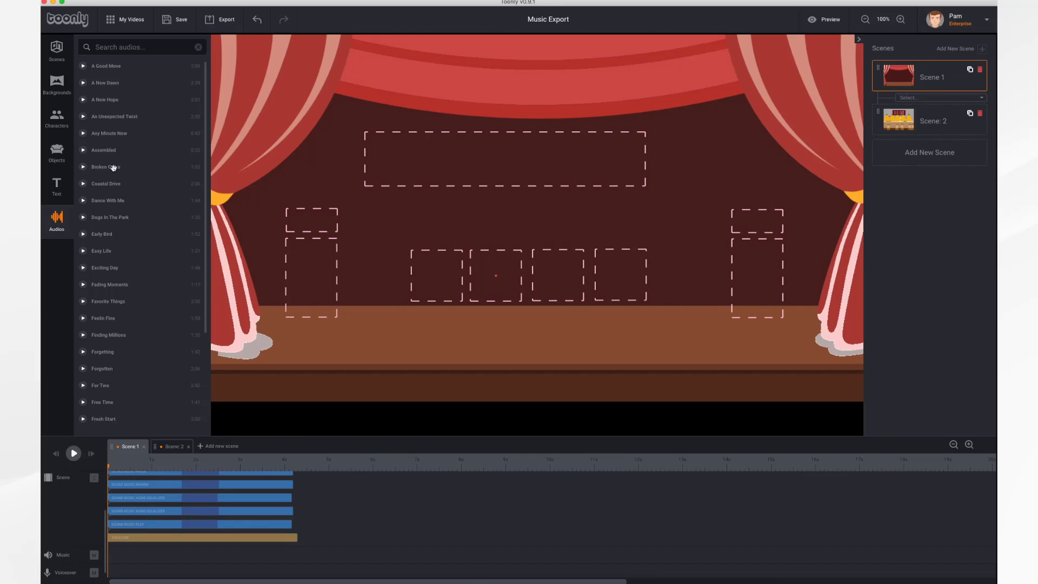
left_click_drag(113, 168, 110, 557)
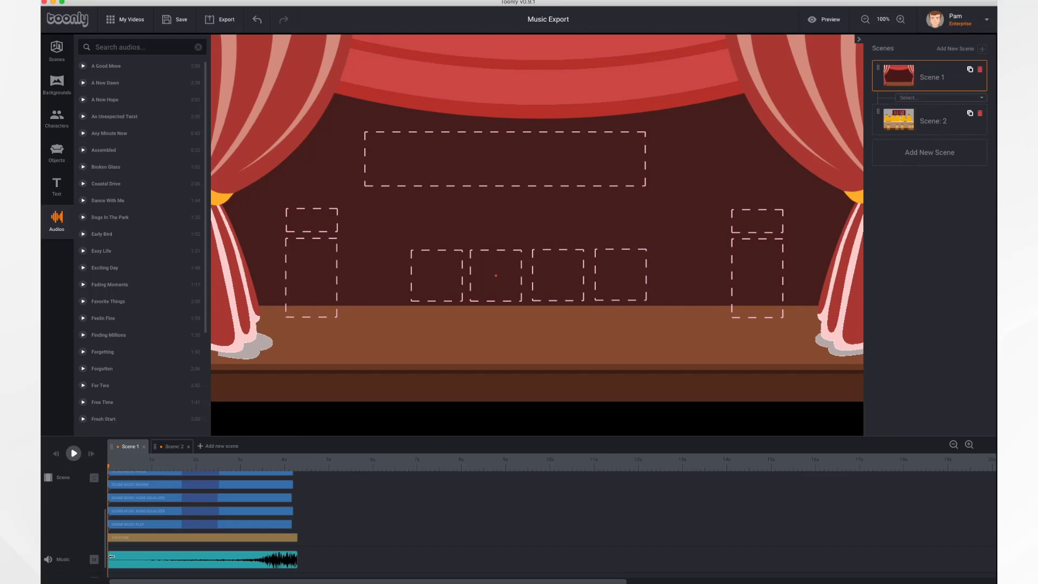
left_click(136, 556)
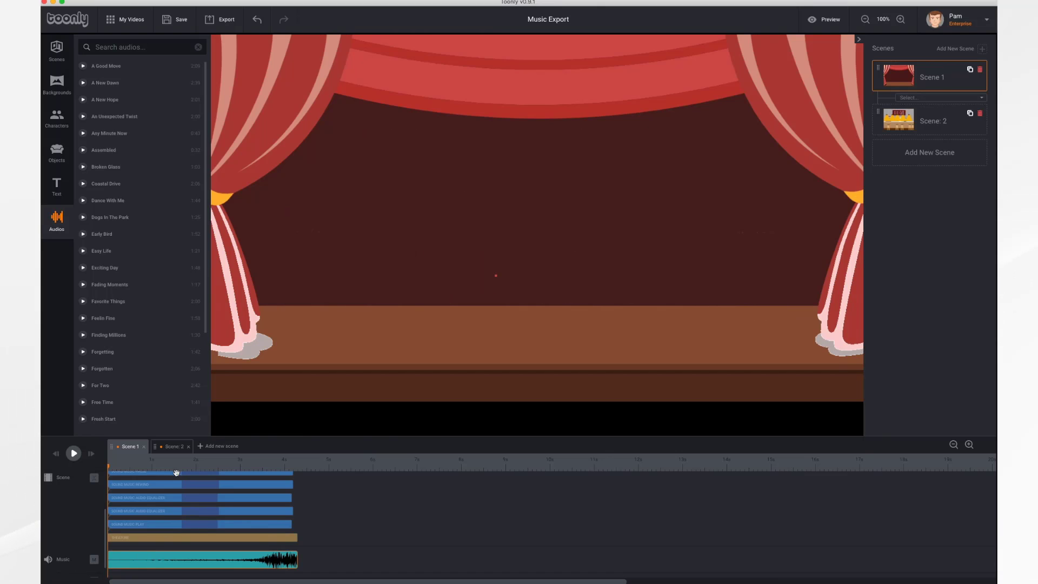
Compare the Music tracks of Scene 2 and Scene 1 to check how the added audio spans both scenes.
left_click(173, 448)
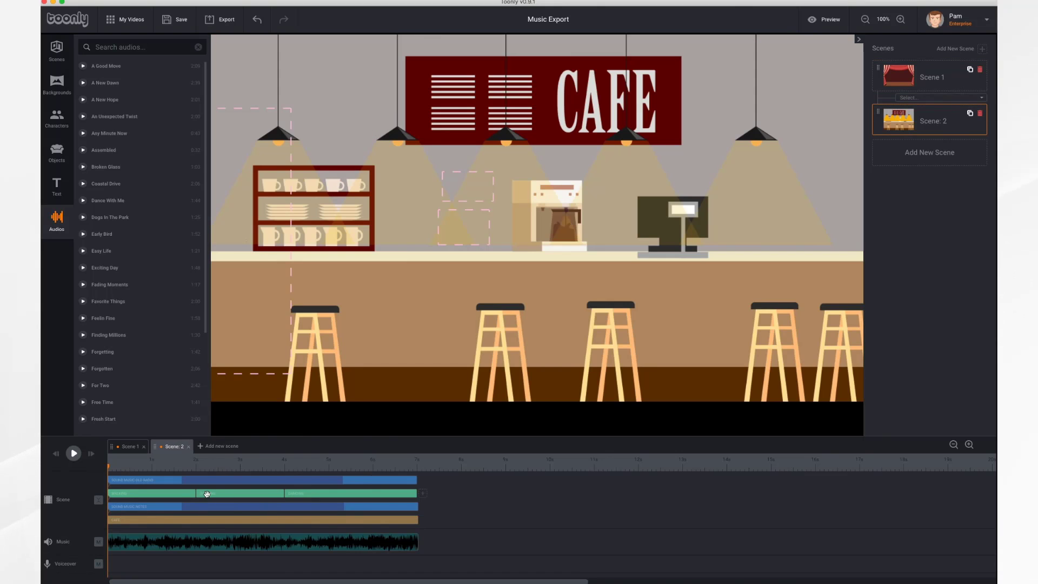
left_click(134, 446)
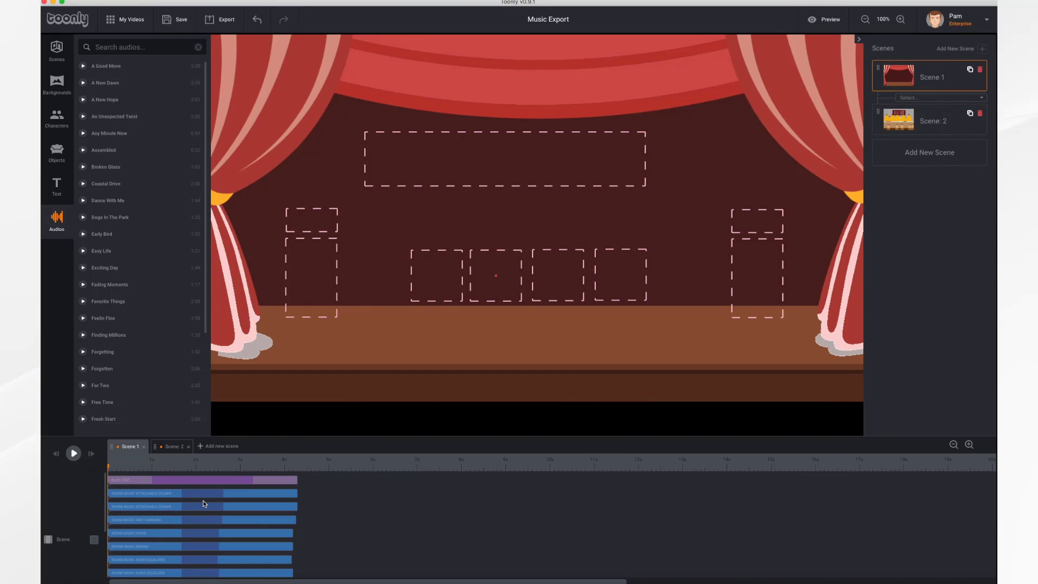
scroll(202, 493, "down", 5)
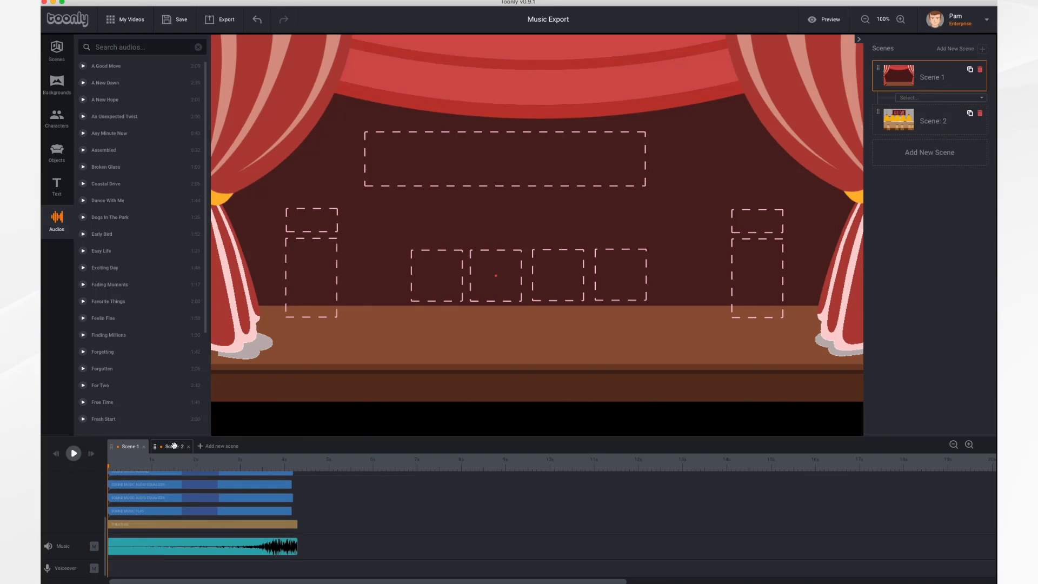
left_click(174, 446)
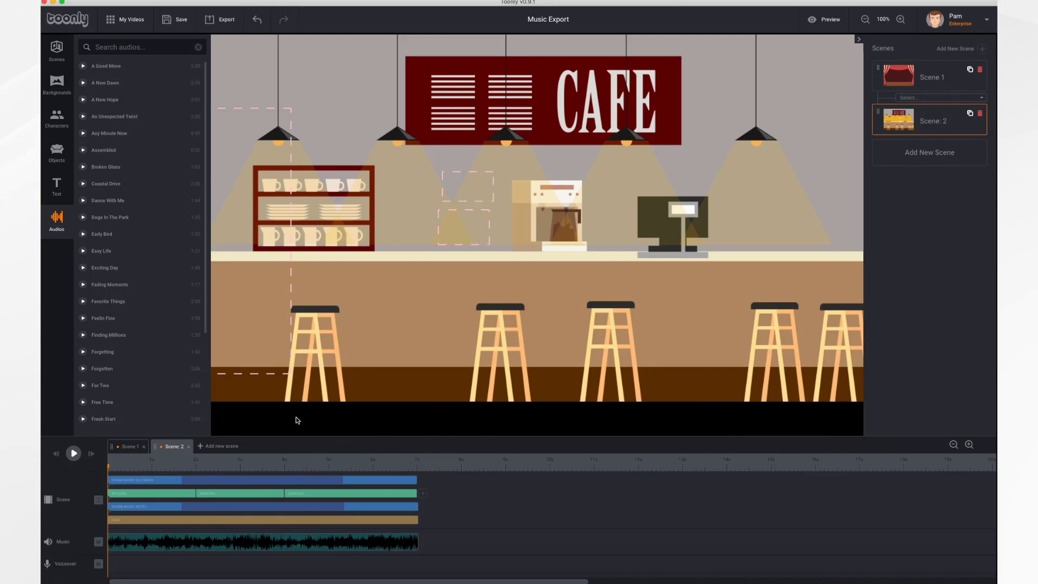
left_click(131, 446)
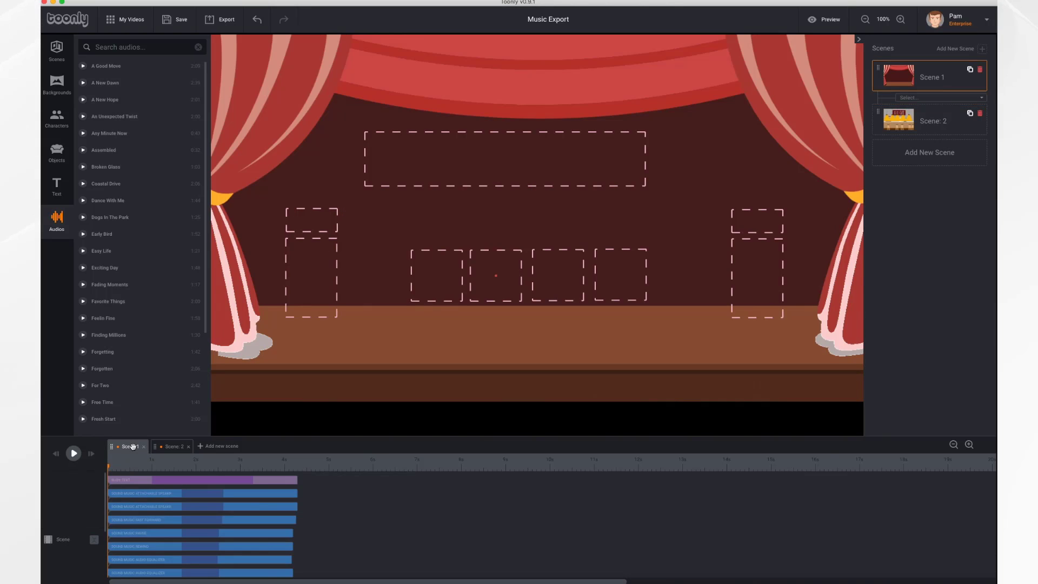
scroll(331, 546, "down", 3)
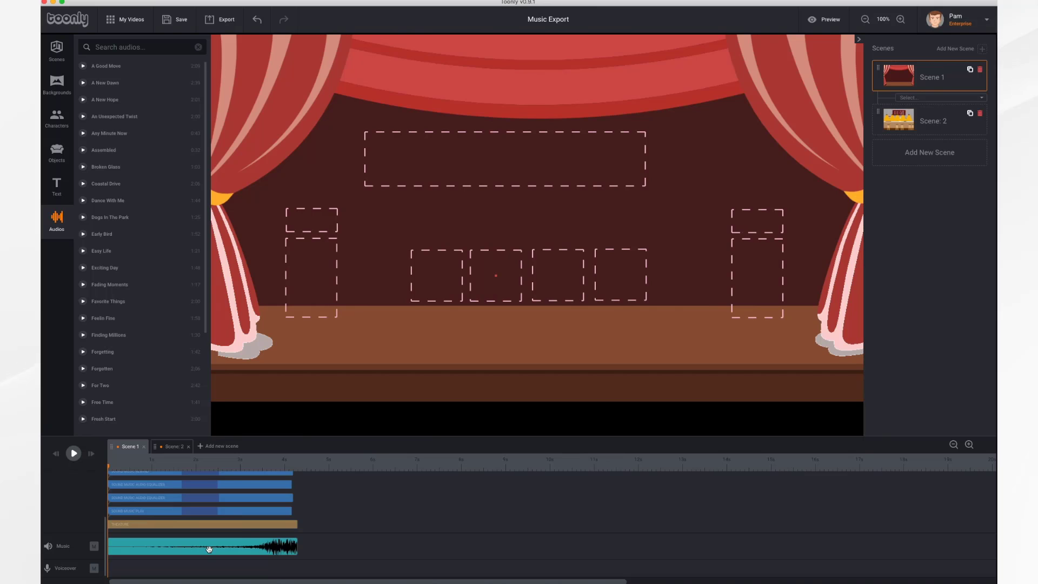
Lower the Scene 1 music clip's volume to about a fifth of its range, disable Playthrough, and save the sound settings.
left_click(209, 550)
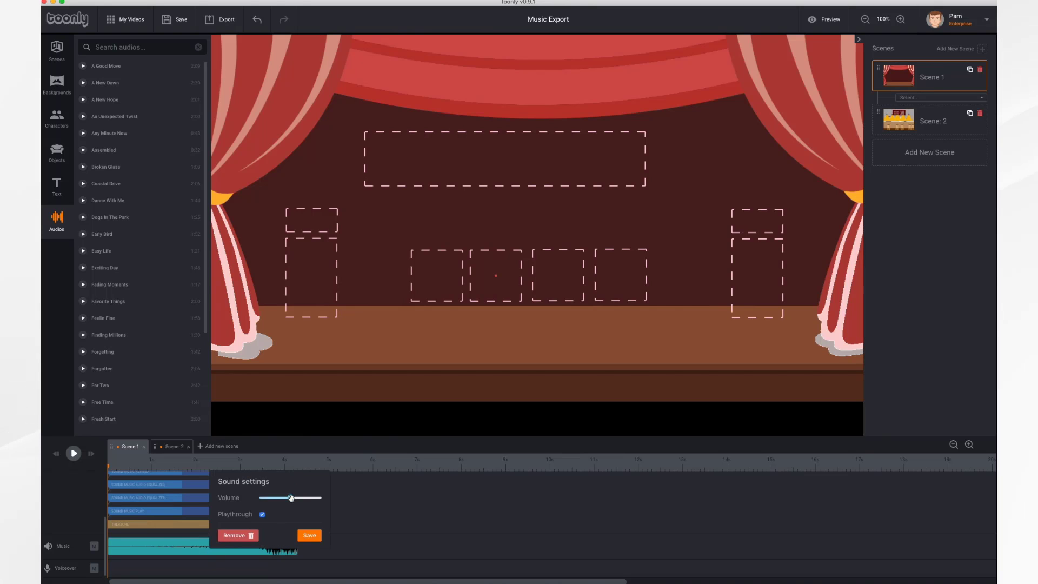
mouse_move(291, 498)
left_mouse_down()
mouse_move(266, 498)
mouse_move(317, 499)
mouse_move(272, 499)
left_mouse_up()
left_click(262, 515)
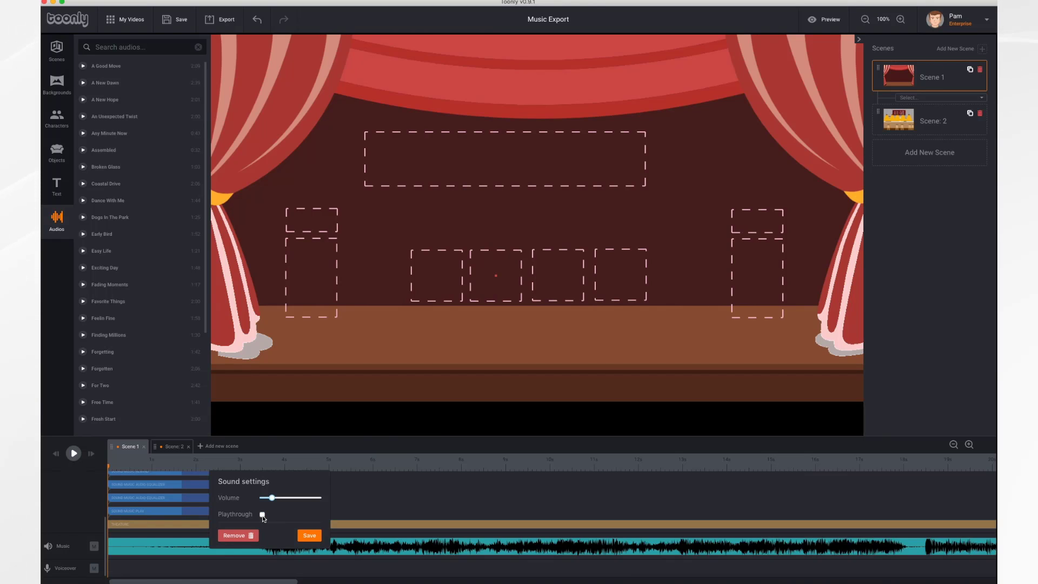
left_click(309, 536)
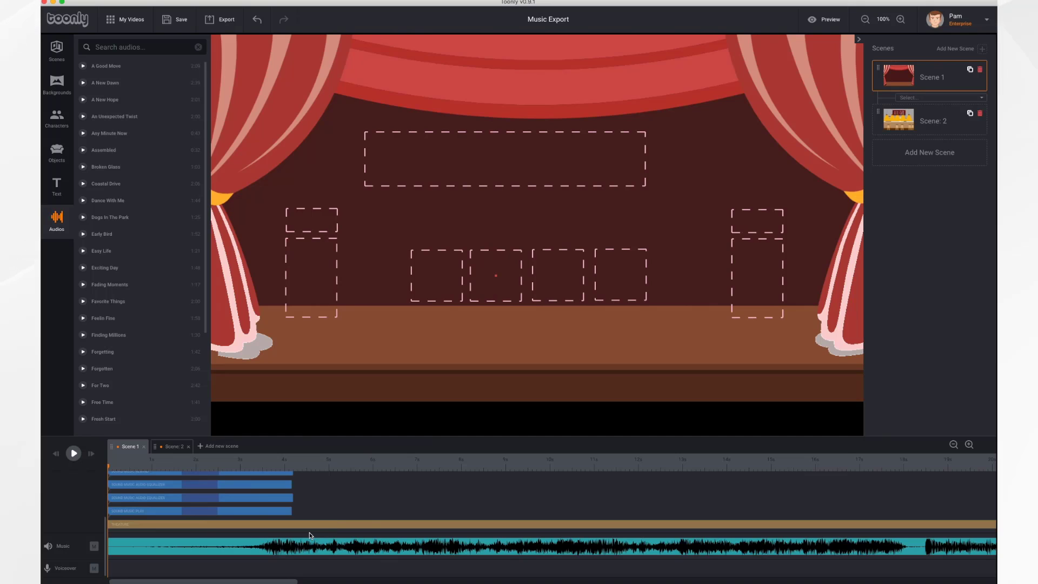
Check Scene 2's Music track for carried-over audio, and reopen the sound settings of the music clip in Scene 1.
left_click(173, 446)
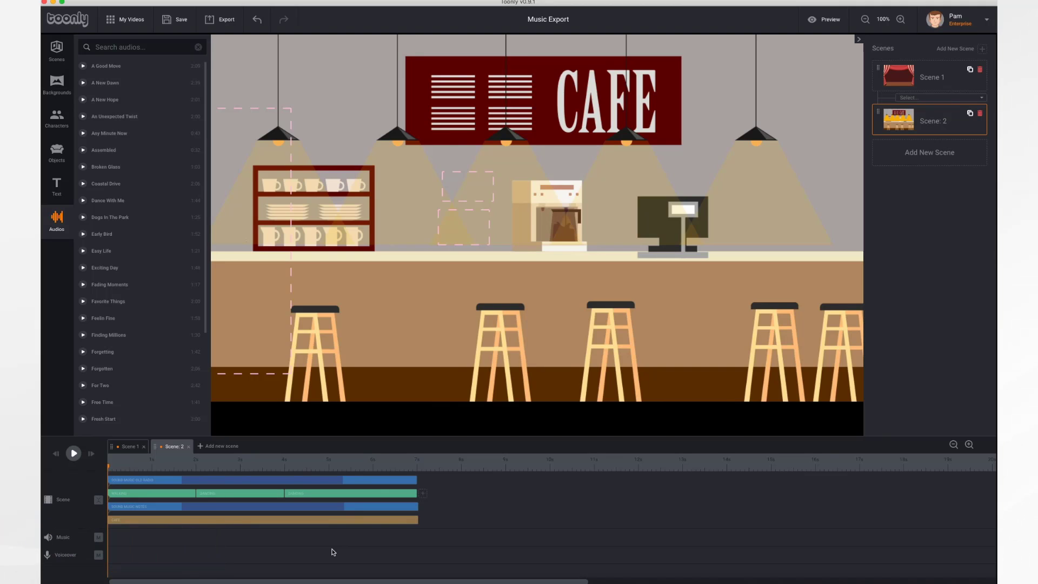
left_click(129, 448)
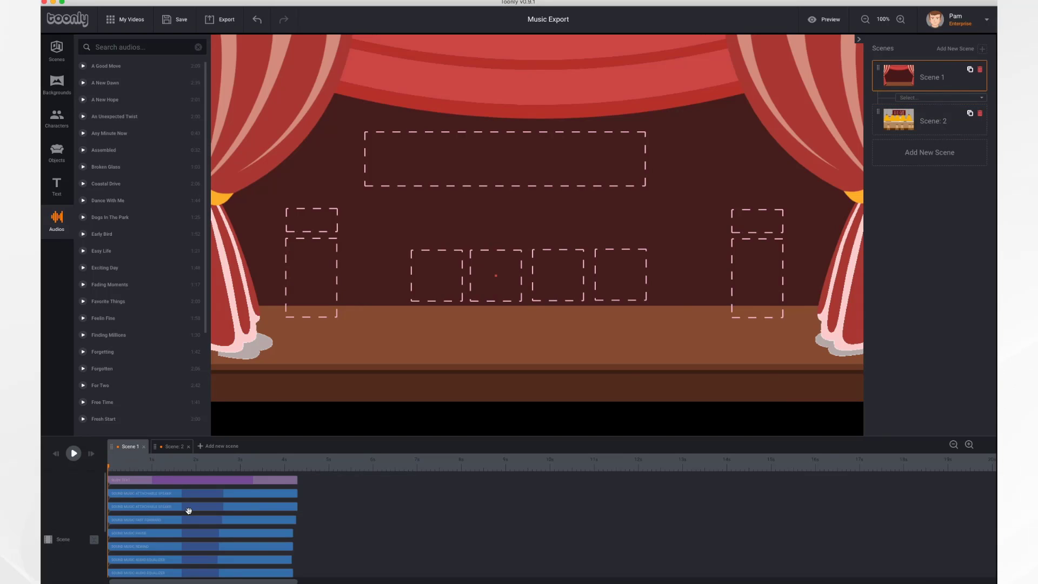
scroll(189, 511, "down", 4)
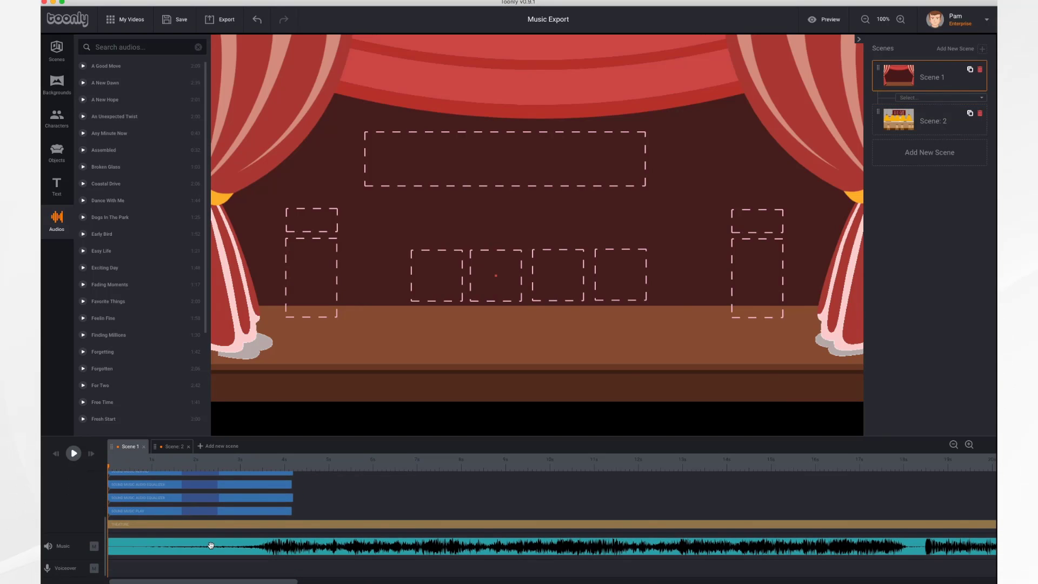
left_click(211, 545)
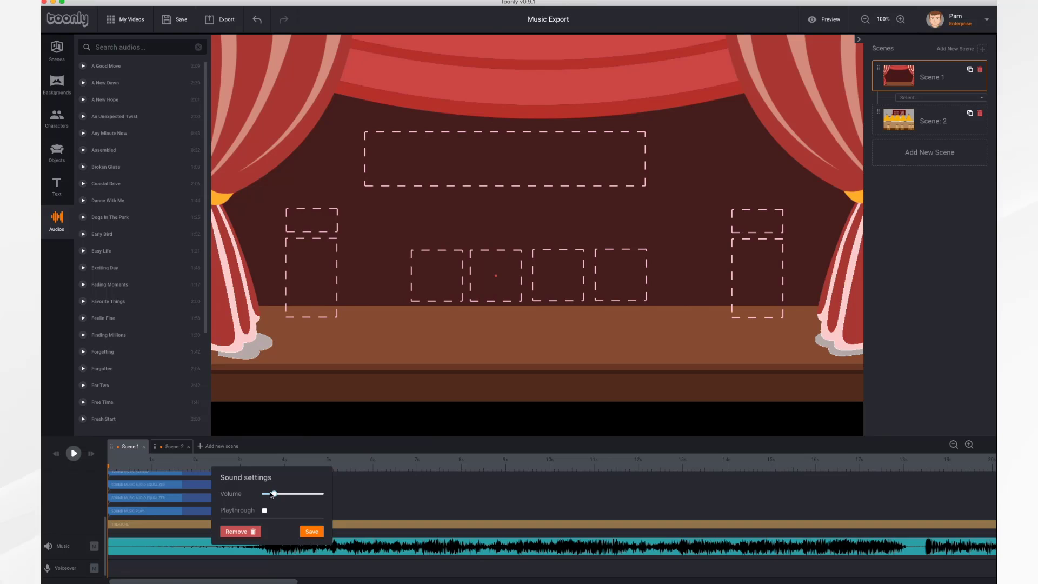
Enable Playthrough for the music clip in its sound settings and save the change.
left_click(265, 511)
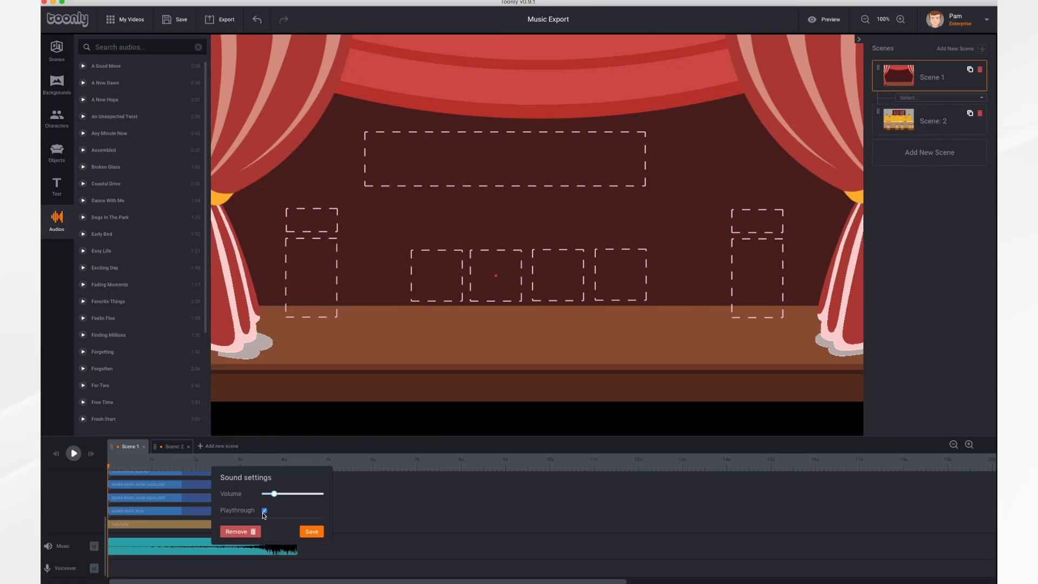
left_click(315, 534)
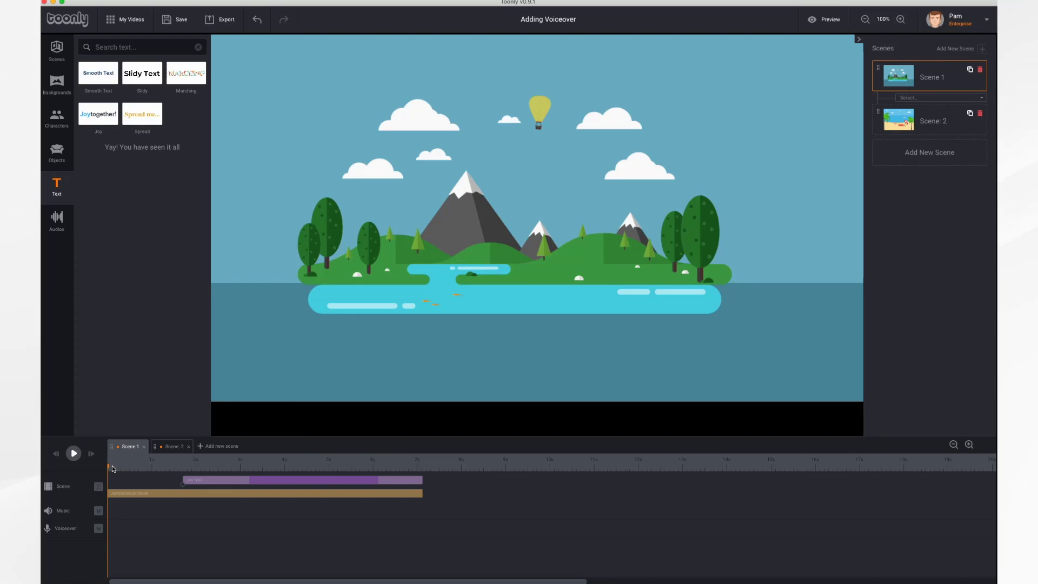
Record a voiceover starting at the beginning of the text clip in Scene 1.
left_click_drag(109, 468, 184, 473)
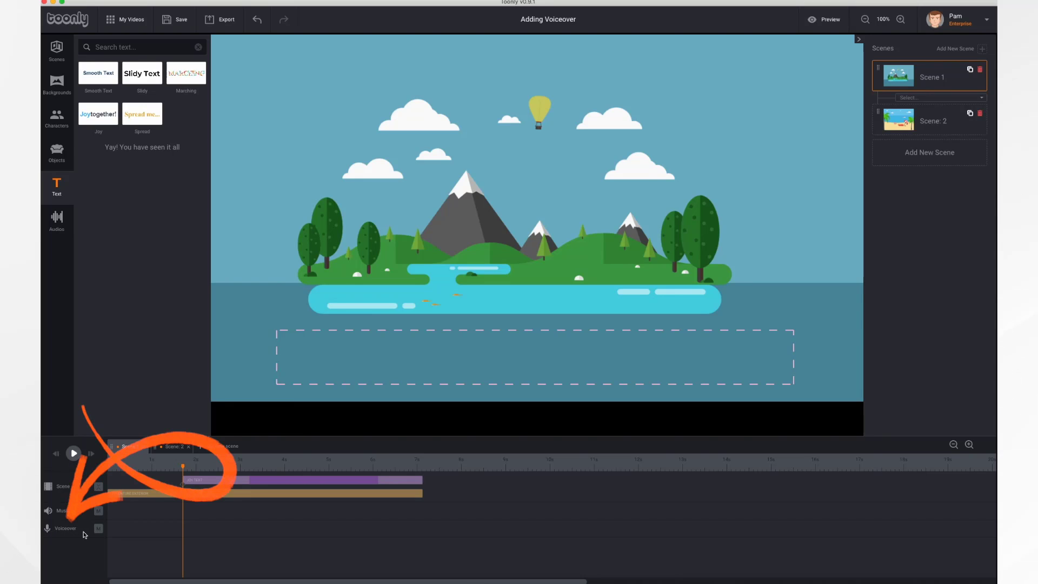
left_click(48, 529)
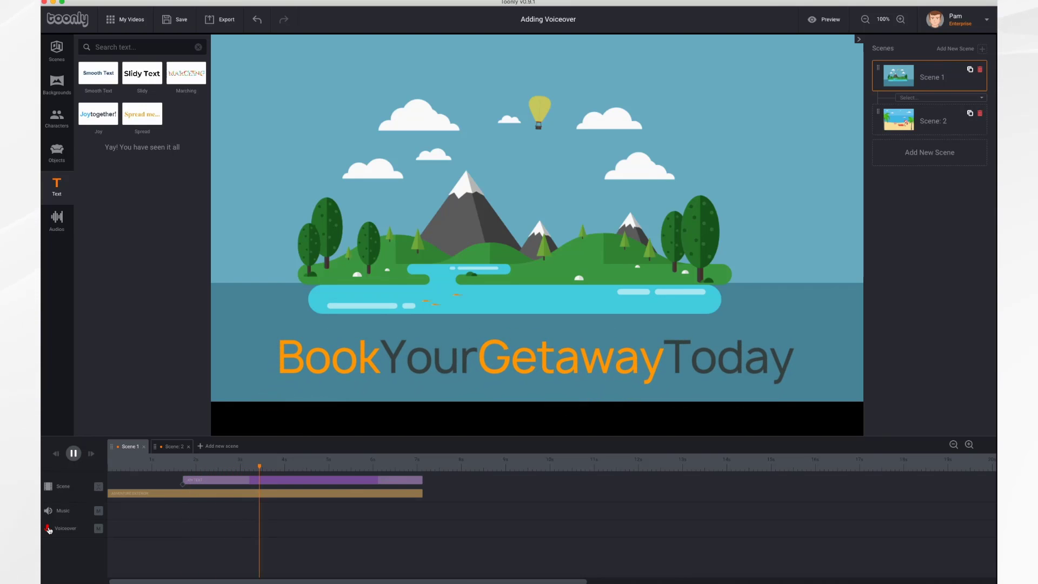
left_click(48, 529)
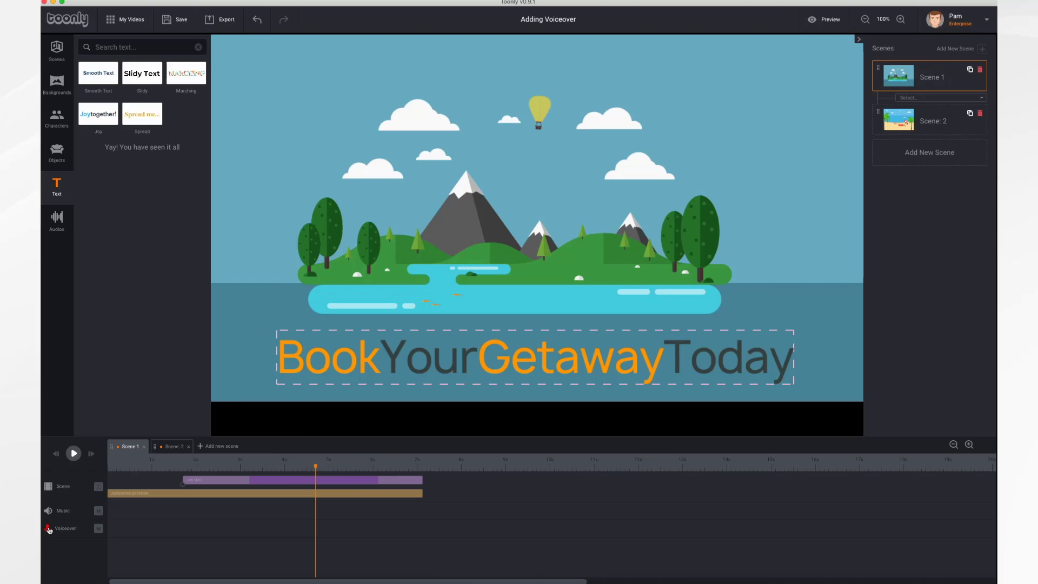
left_click(48, 528)
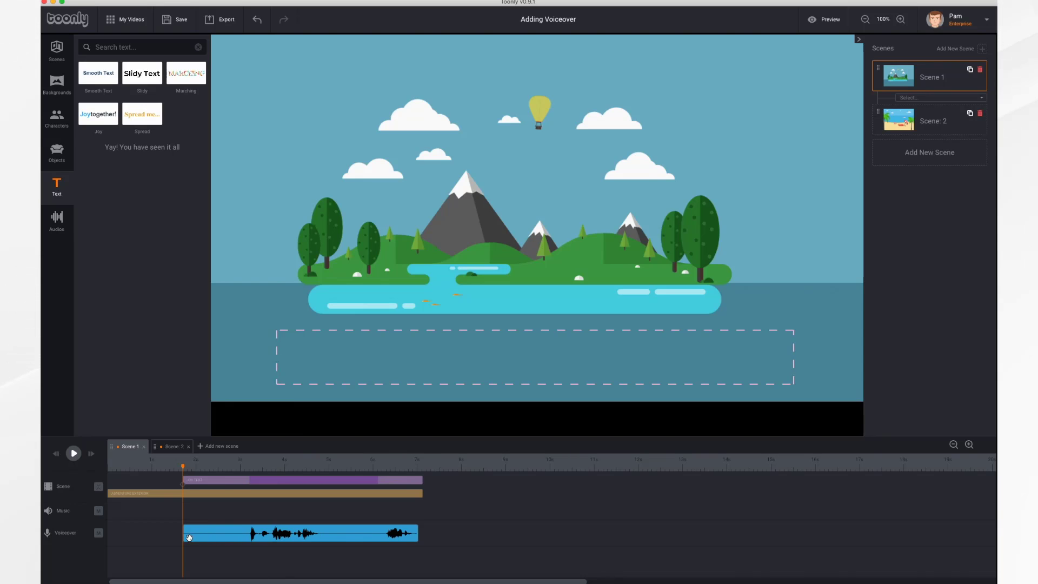
Trim the silence from both ends of the voiceover clip, align it near the text clip's start, and play it back.
left_click_drag(186, 530, 246, 536)
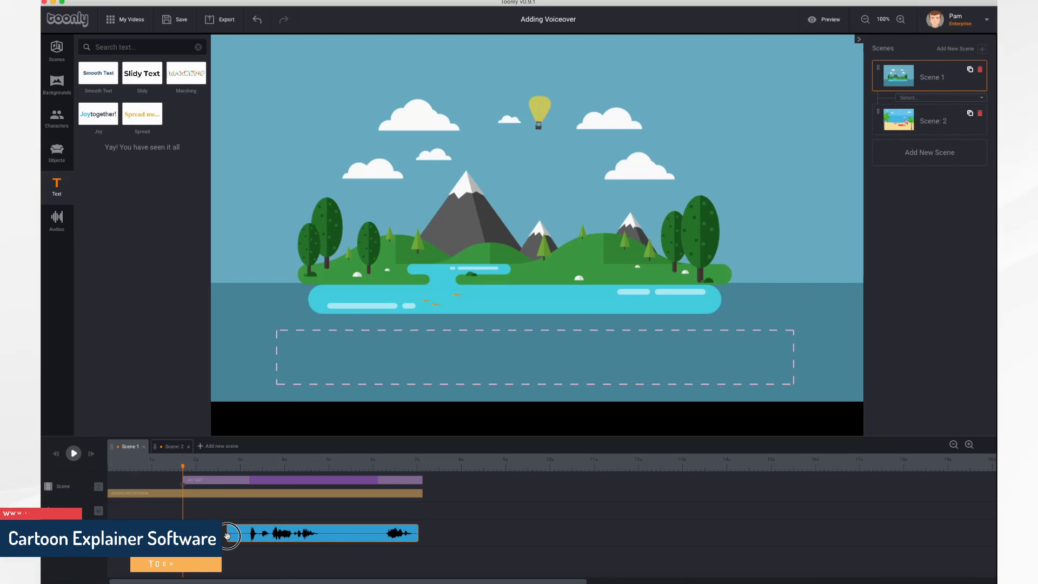
left_click_drag(245, 537, 246, 536)
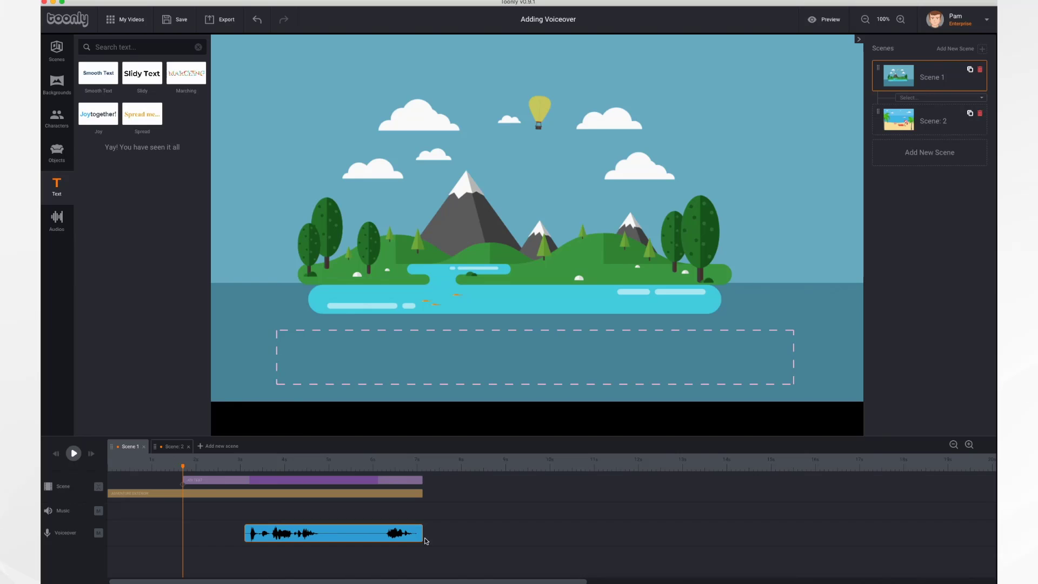
left_click_drag(423, 532, 241, 533)
left_click(74, 454)
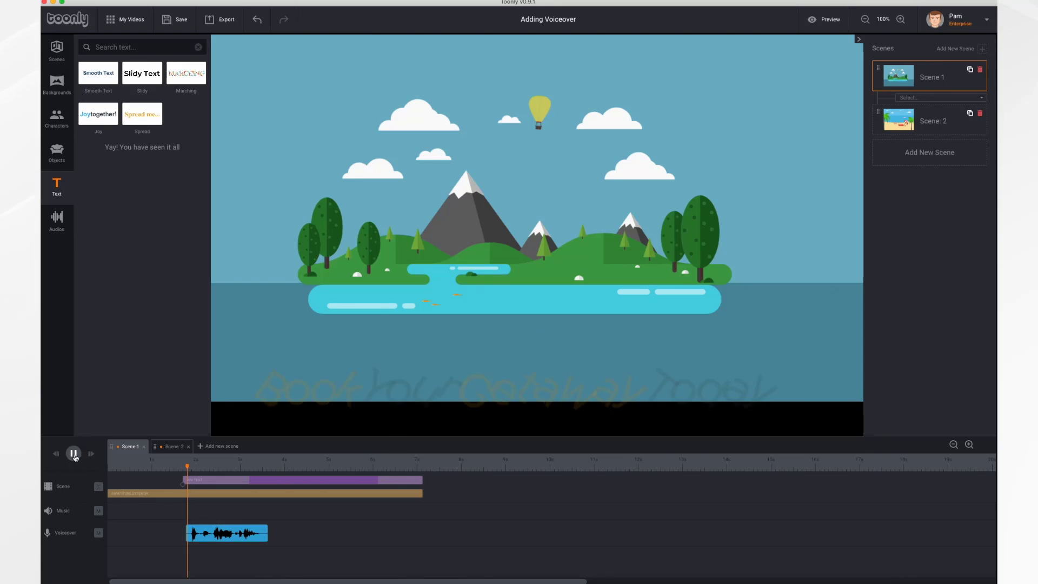
Mute and unmute the voiceover and music tracks.
left_click(99, 535)
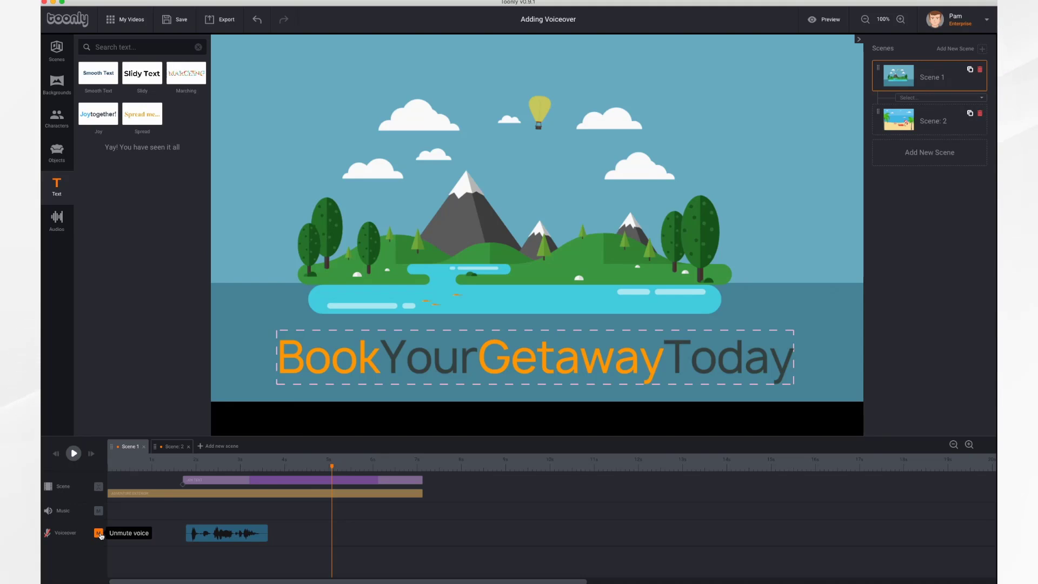
left_click(100, 535)
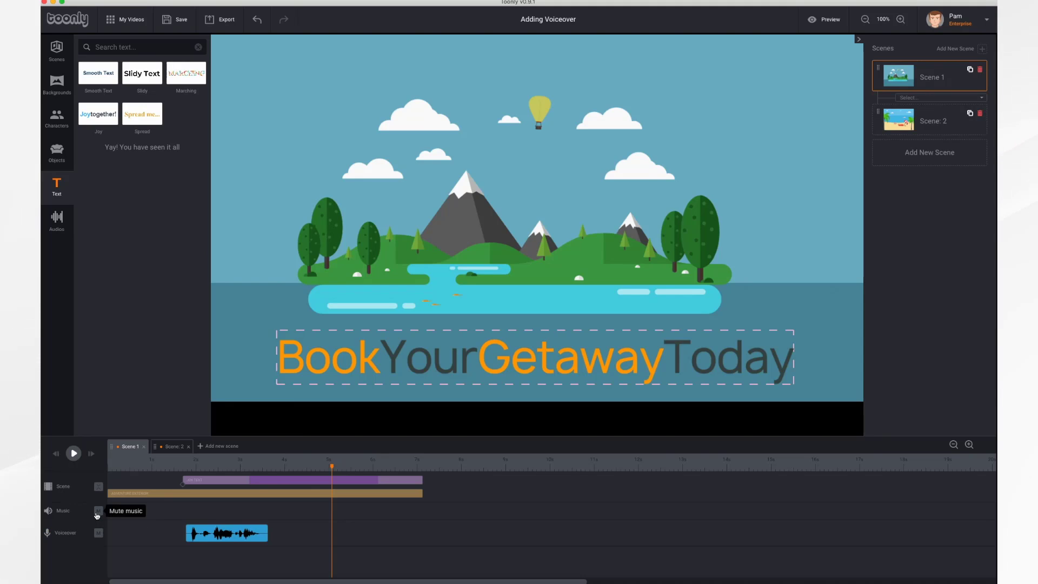
left_click(98, 512)
left_click(97, 512)
left_click(99, 533)
left_click(99, 534)
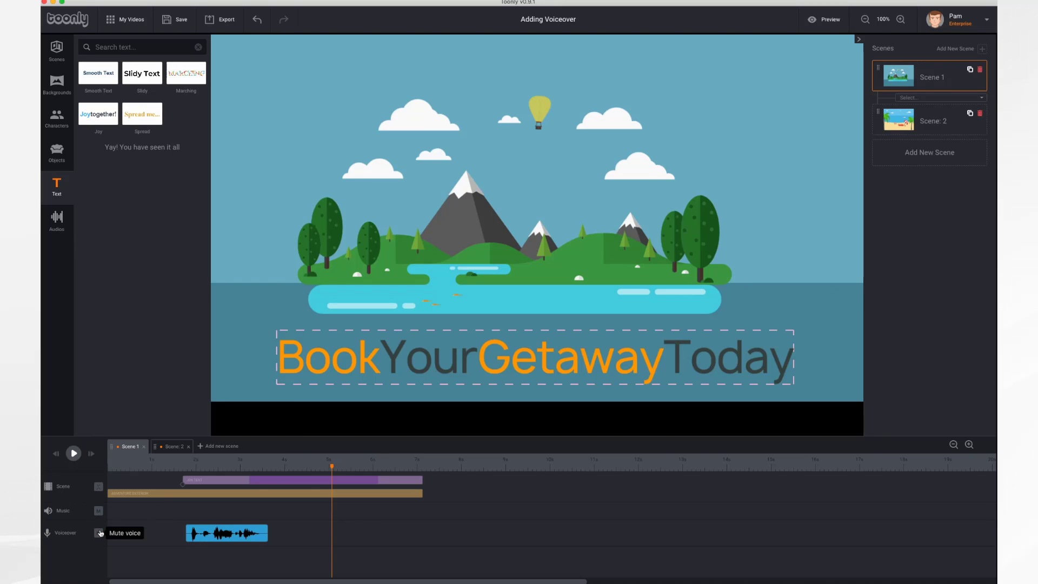
Raise the voiceover clip's volume slightly in its sound settings.
left_click(240, 535)
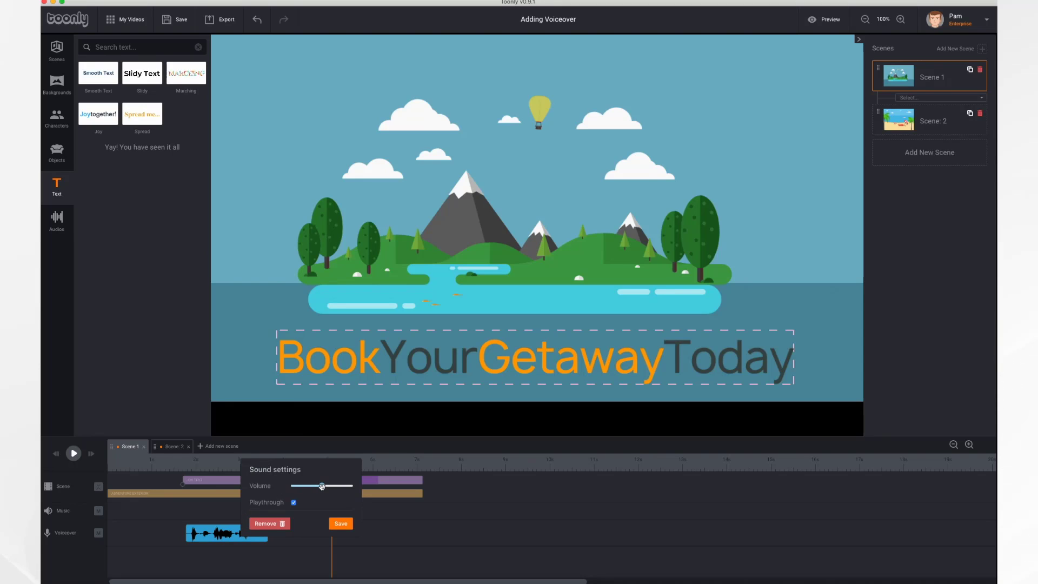
mouse_move(322, 486)
left_mouse_down()
mouse_move(303, 485)
mouse_move(346, 490)
mouse_move(299, 490)
mouse_move(325, 489)
left_mouse_up()
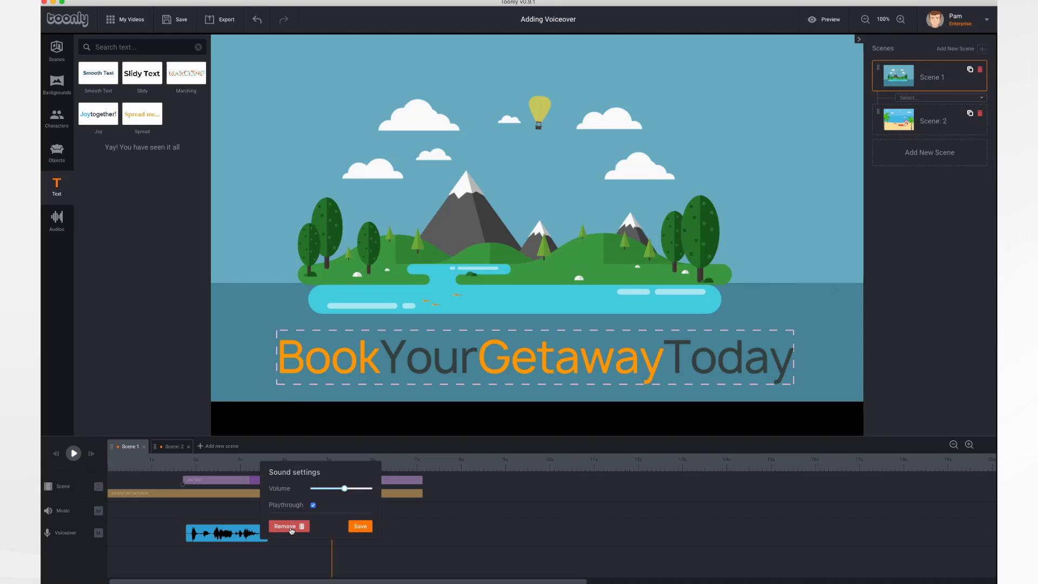
left_click(418, 523)
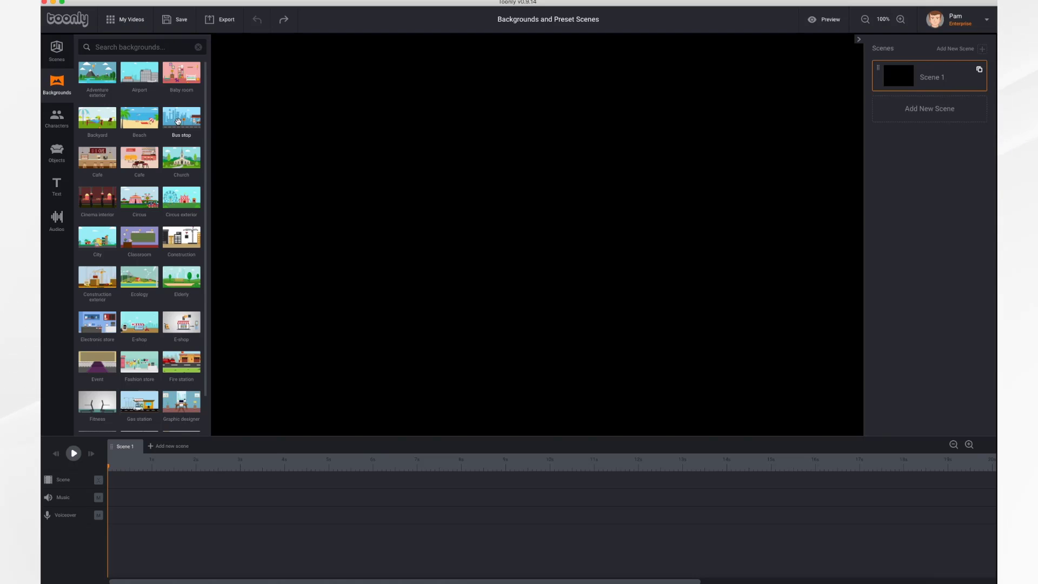
Add the Bus stop background to Scene 1 and play the scene.
left_click_drag(182, 119, 447, 204)
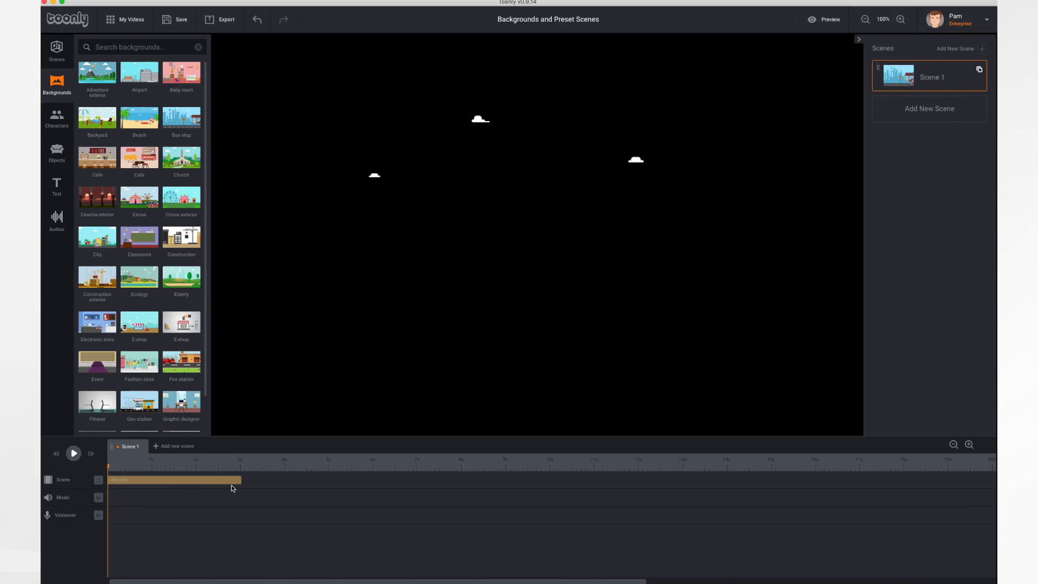
left_click(73, 454)
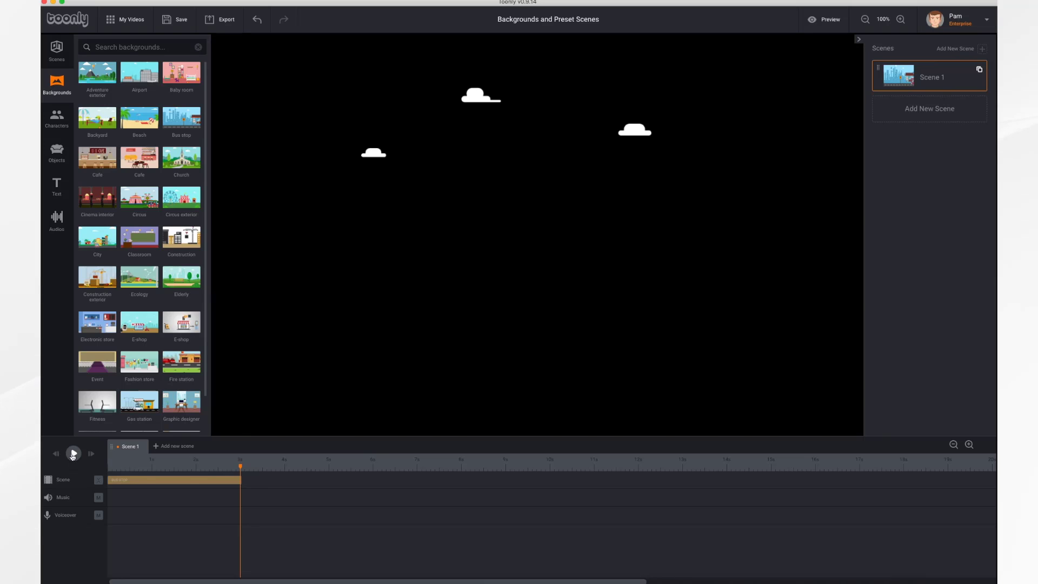
Switch the Bus stop background's Entrance and Exit animations off and back on.
left_click(138, 480)
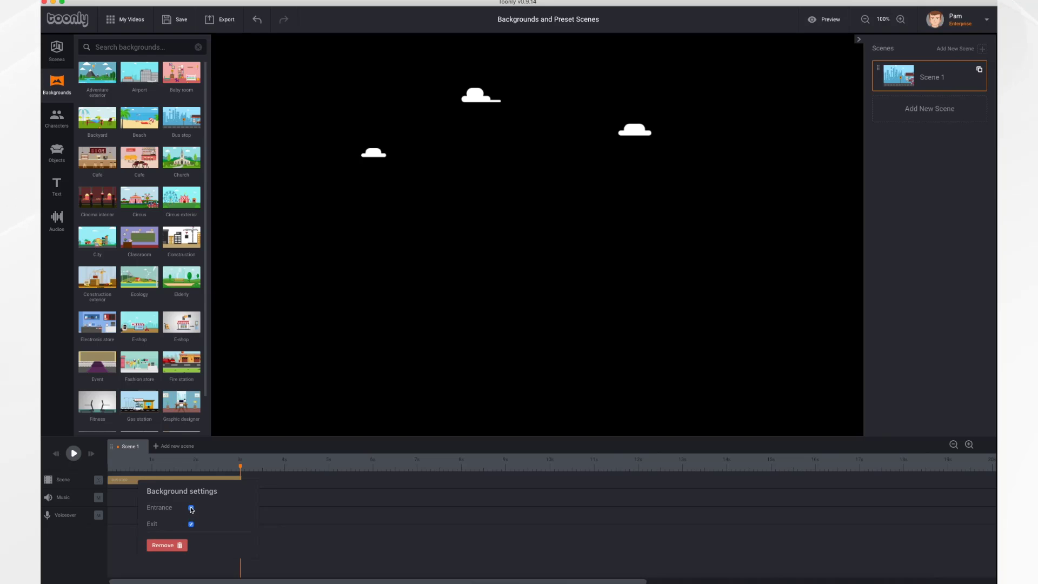
left_click(191, 524)
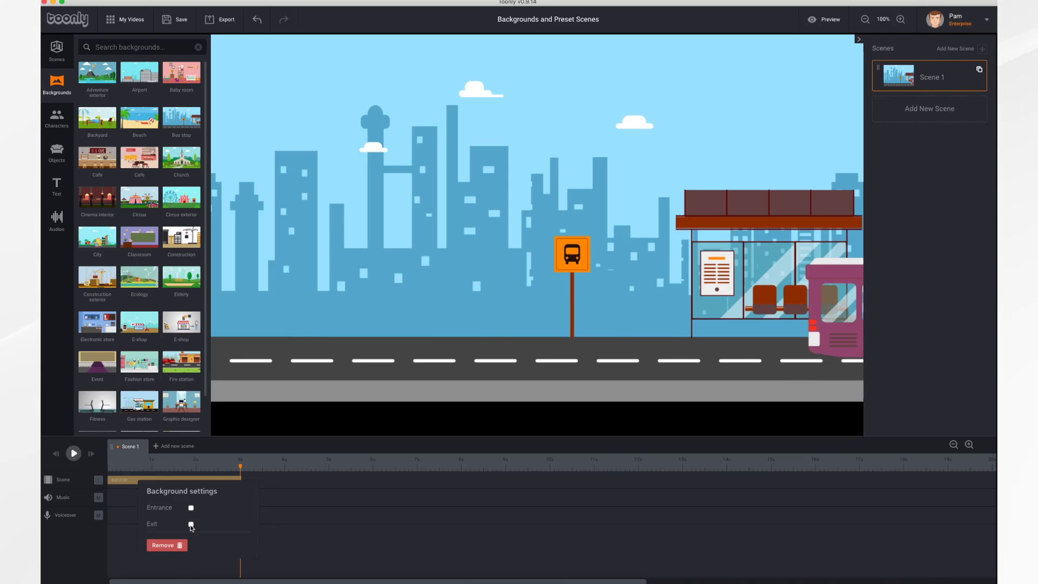
left_click(191, 525)
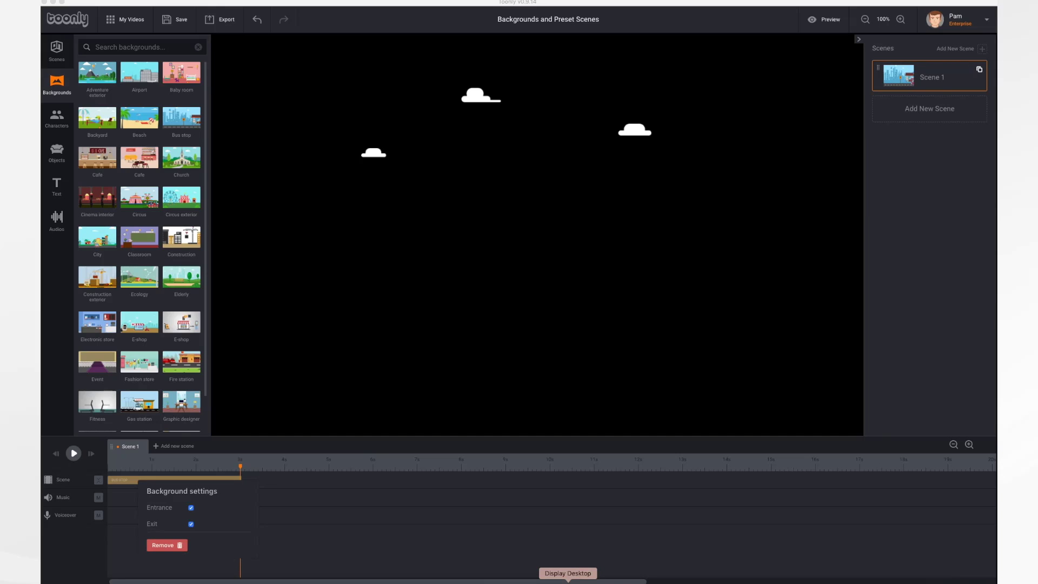
Add a second scene with the Airport background and preview the video.
left_click(176, 447)
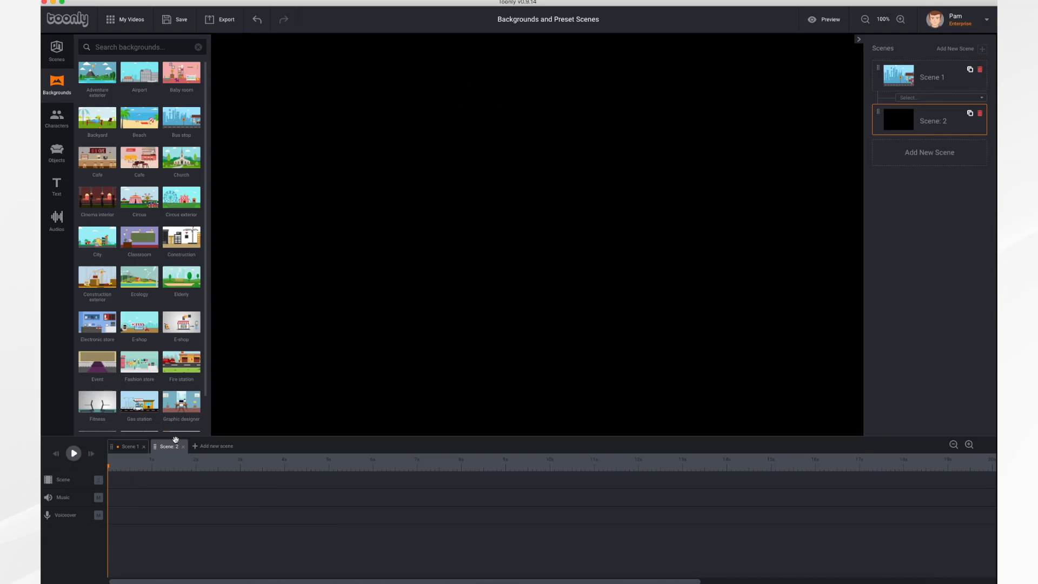
left_click_drag(140, 73, 454, 242)
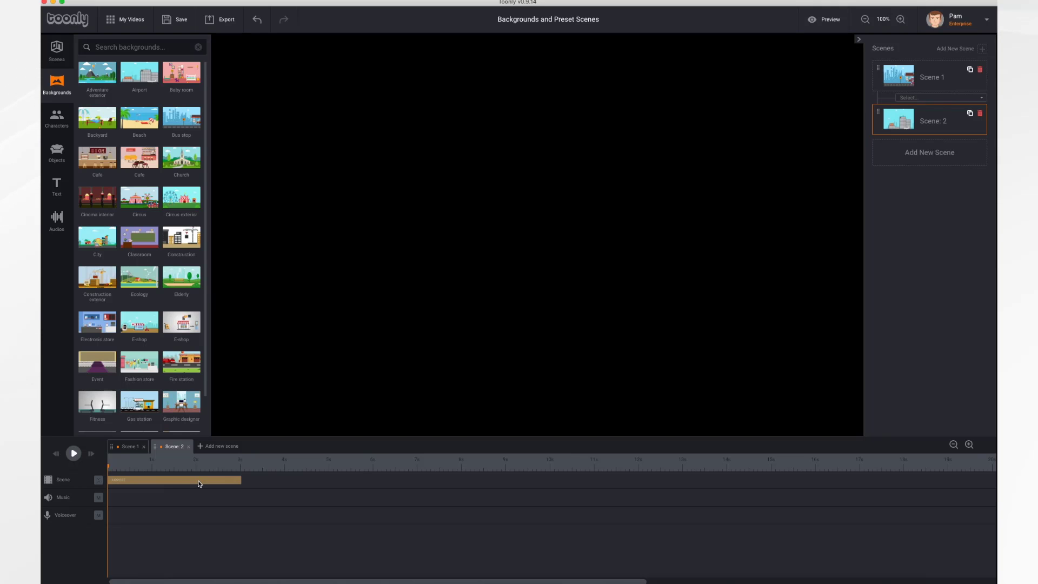
left_click(817, 20)
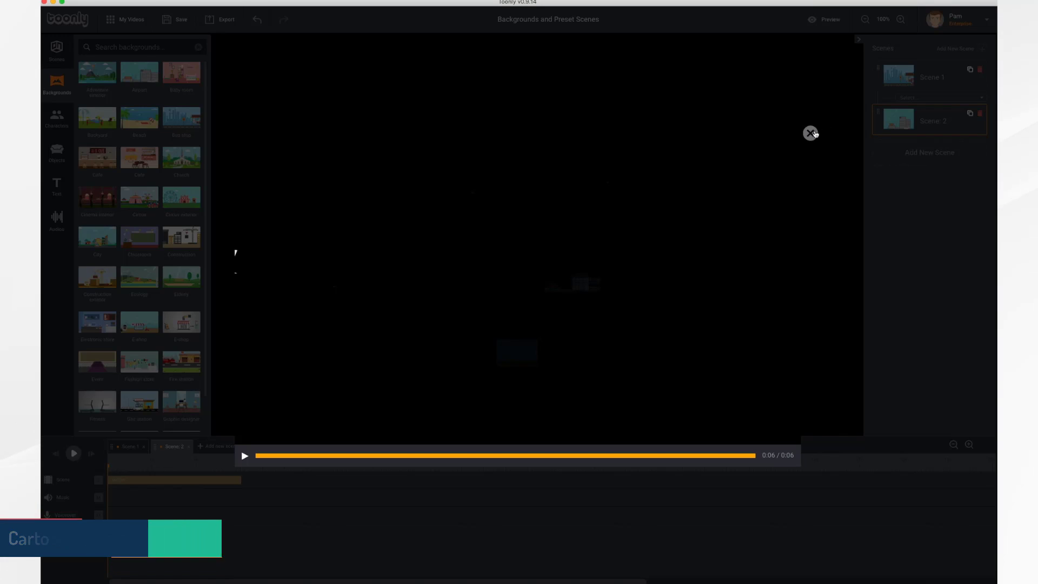
left_click(811, 133)
Set the transition between Scene 1 and Scene 2 to Slide Down and preview it.
left_click(944, 97)
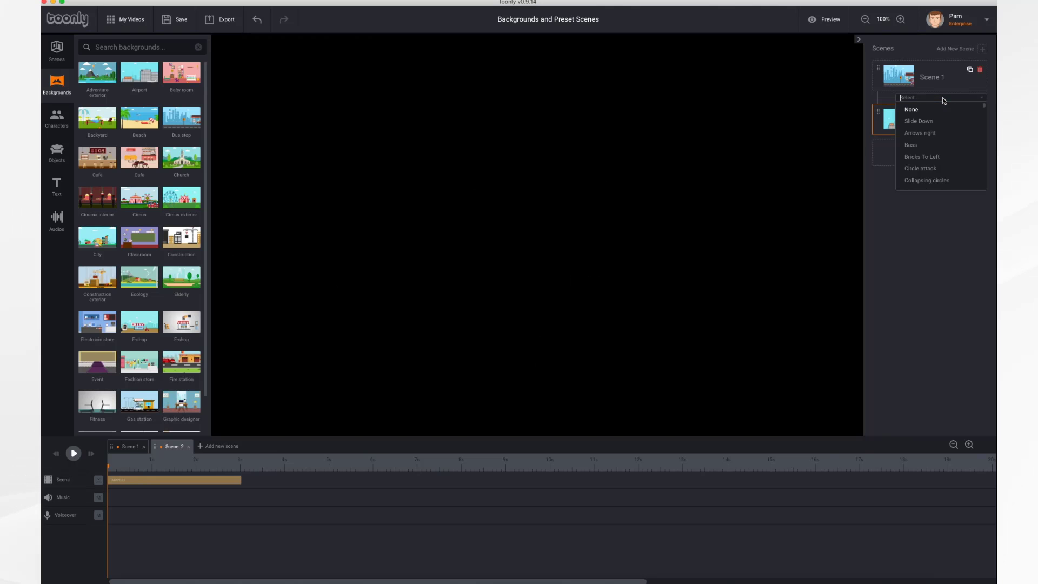
left_click(932, 121)
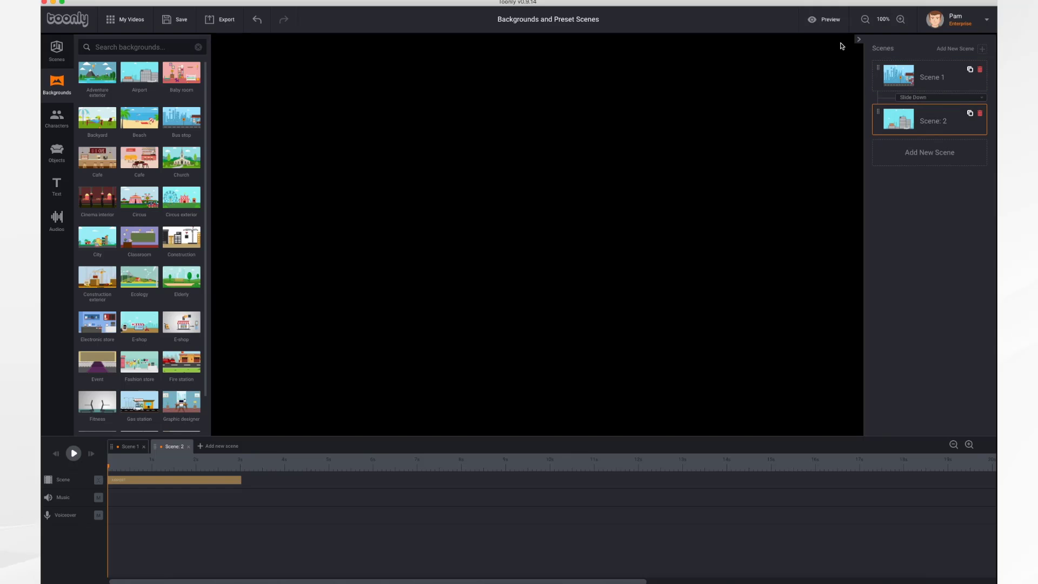
left_click(832, 22)
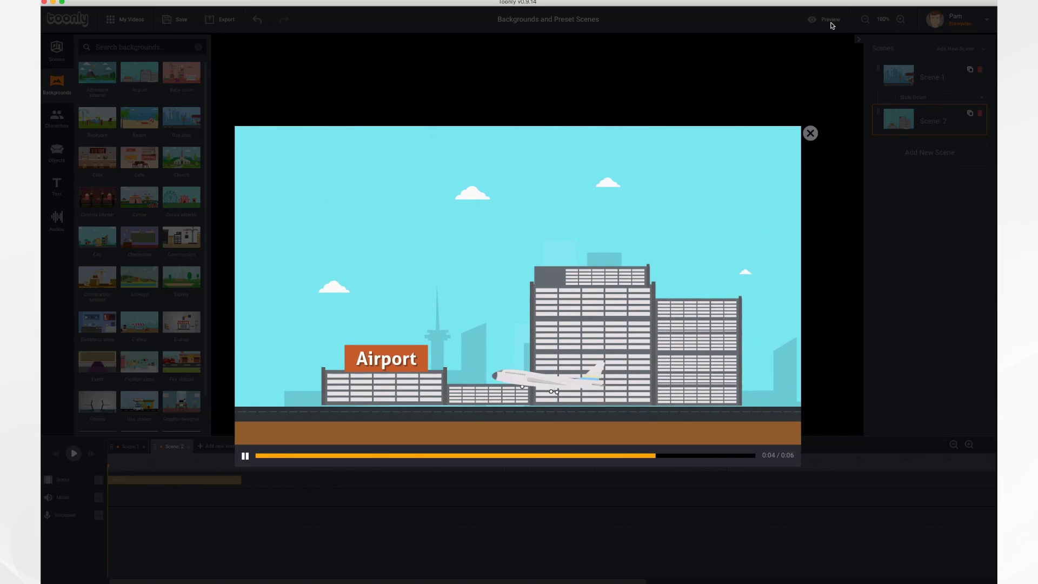
left_click(810, 134)
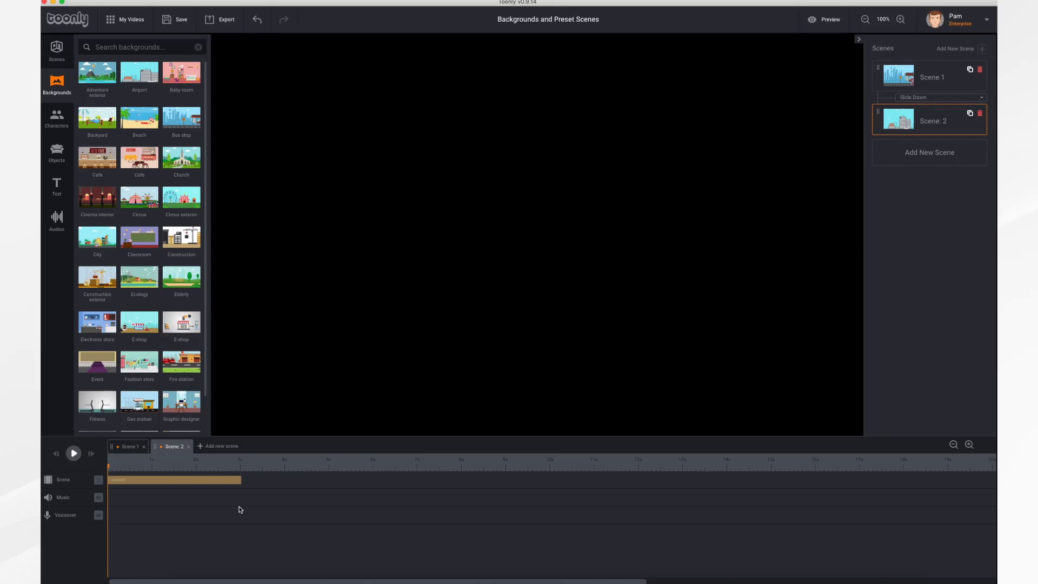
Turn off the Exit animation of Scene 1's background and the Entrance animation of Scene 2's background, and preview the result.
left_click(131, 447)
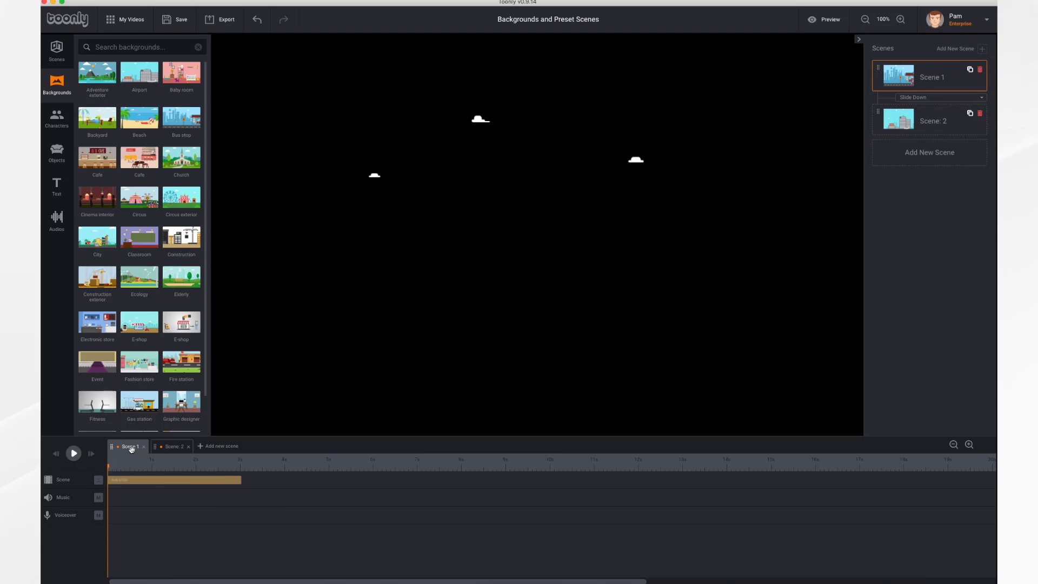
left_click(158, 482)
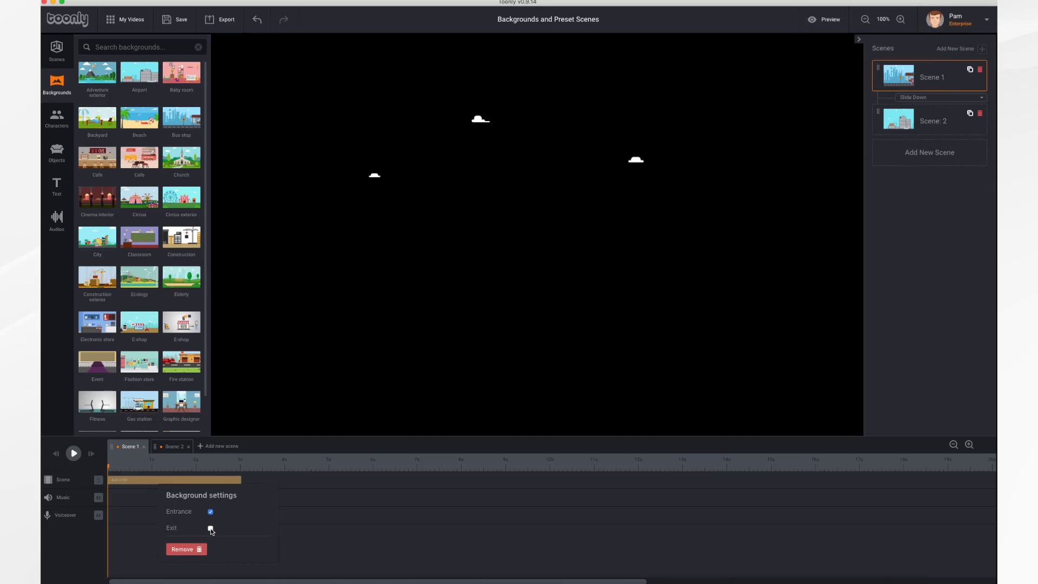
left_click(170, 447)
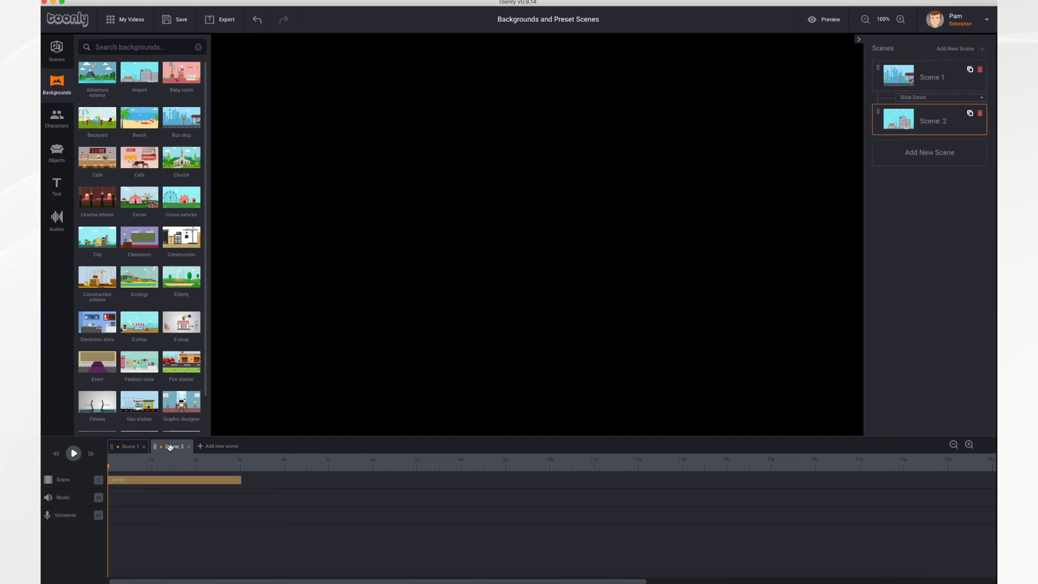
left_click(187, 481)
left_click(238, 508)
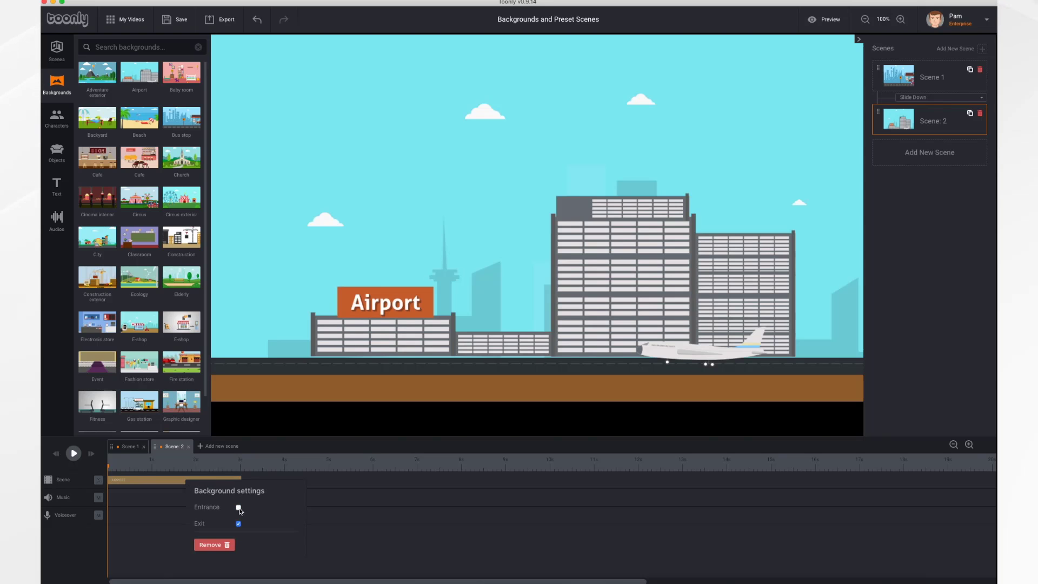
left_click(331, 466)
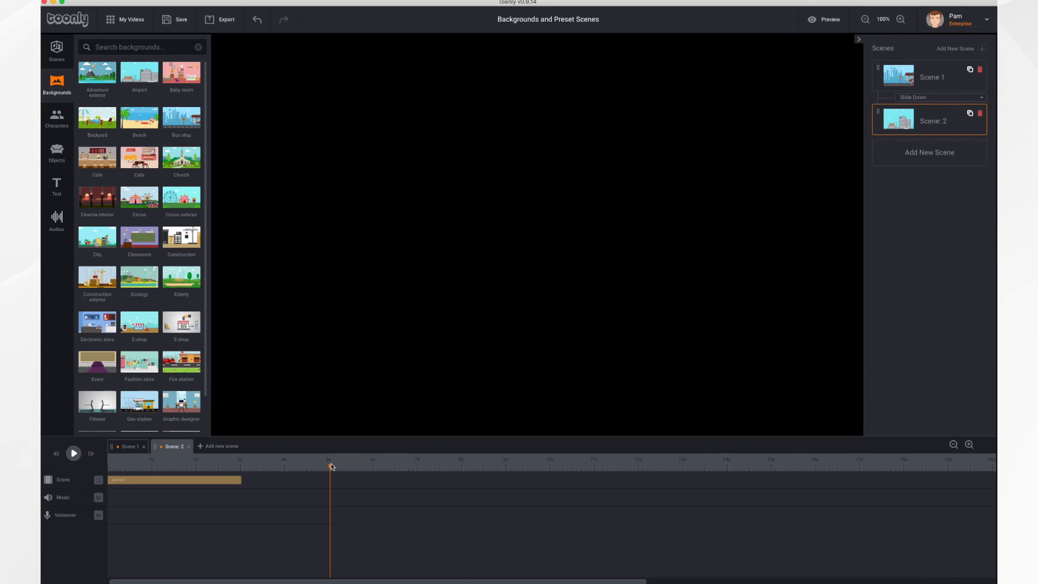
left_click(828, 20)
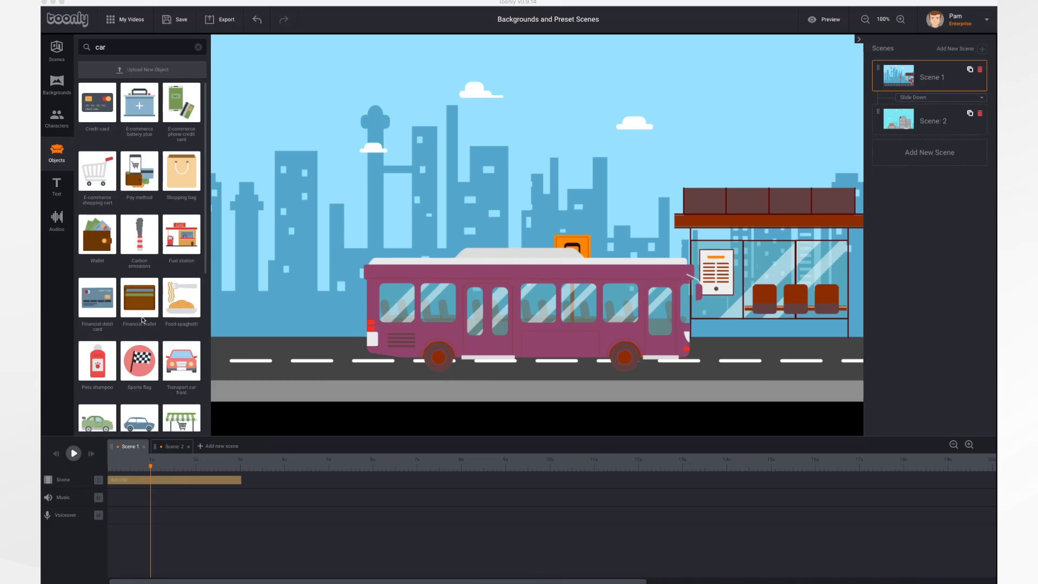
Add the green Transport car side object to the road in Scene 1 and extend its duration to about the 9-second mark.
scroll(143, 320, "down", 3)
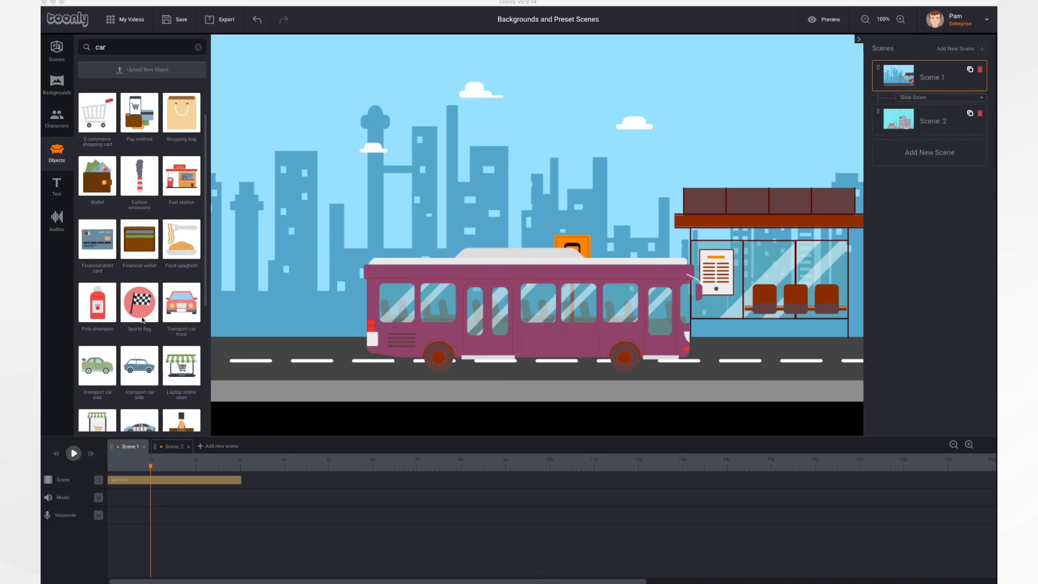
left_click(98, 310)
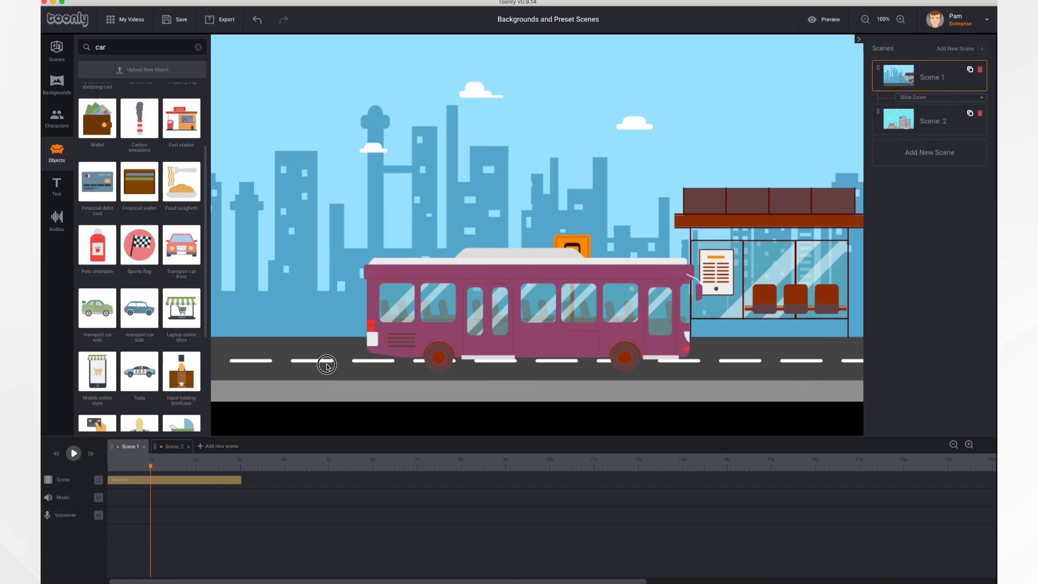
left_click_drag(96, 305, 347, 371)
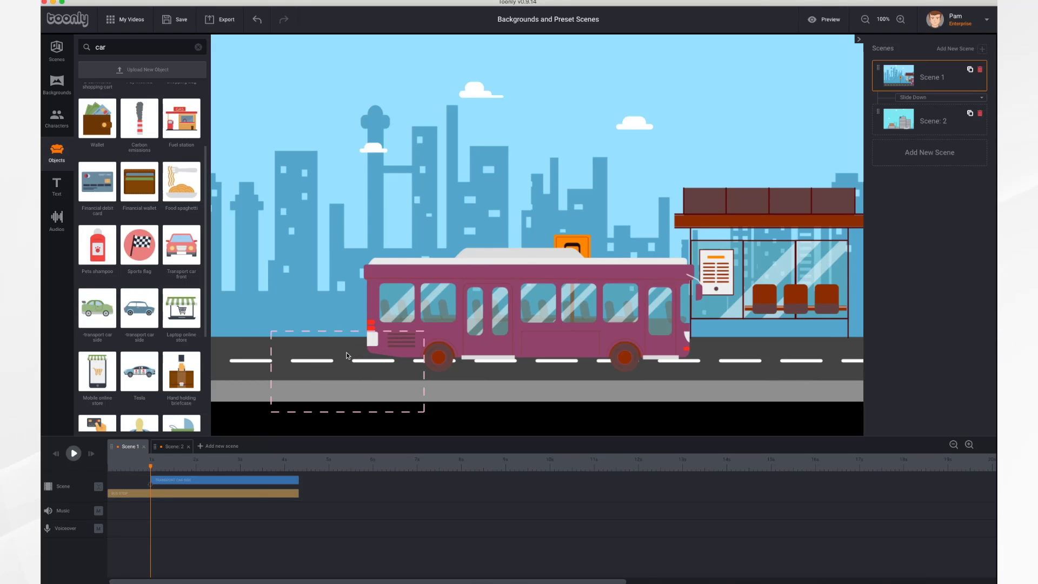
left_click_drag(296, 481, 507, 484)
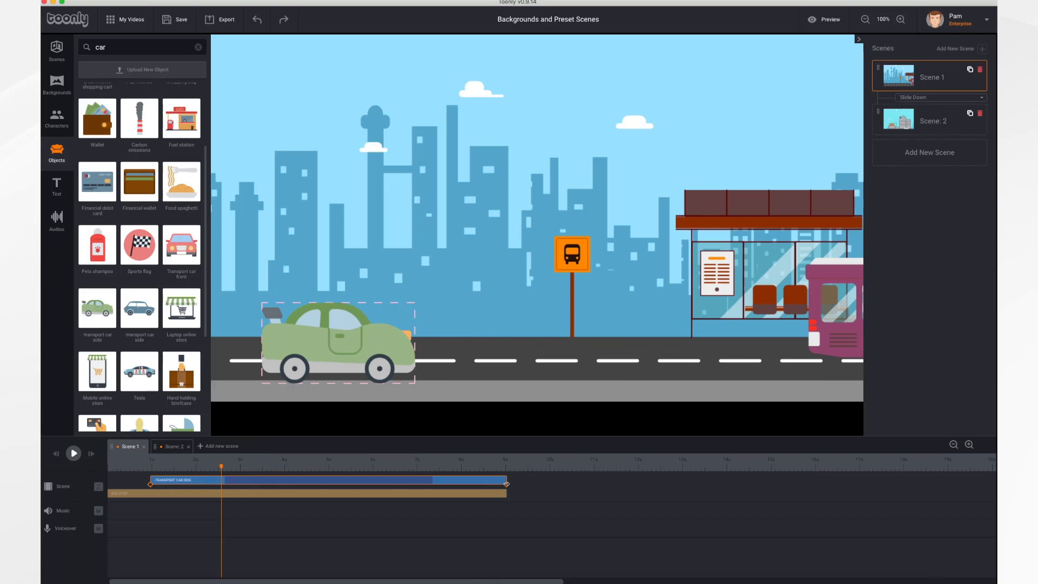
Add a third scene using the Circus preset and play it.
left_click(226, 447)
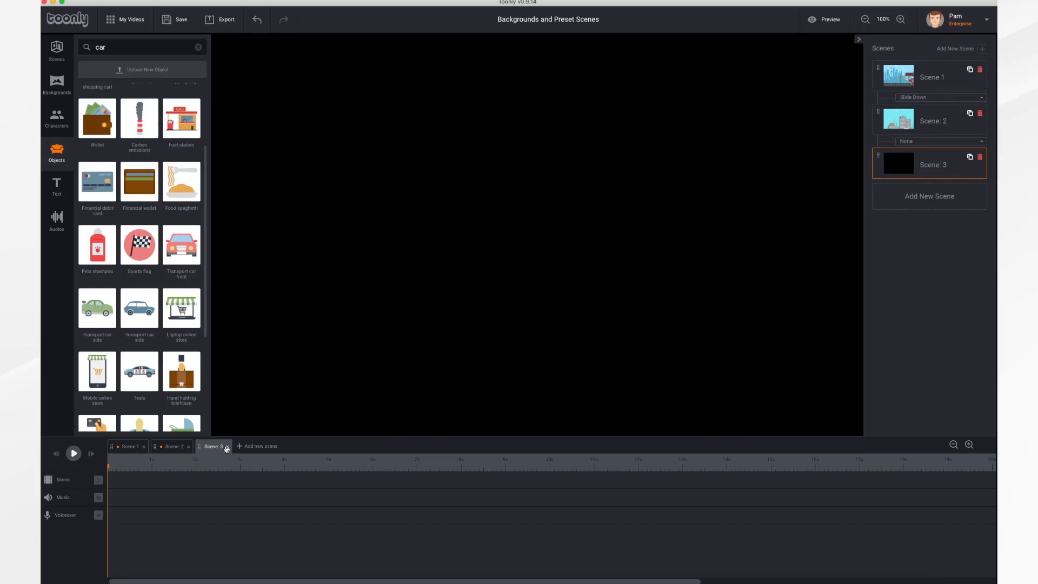
left_click(53, 55)
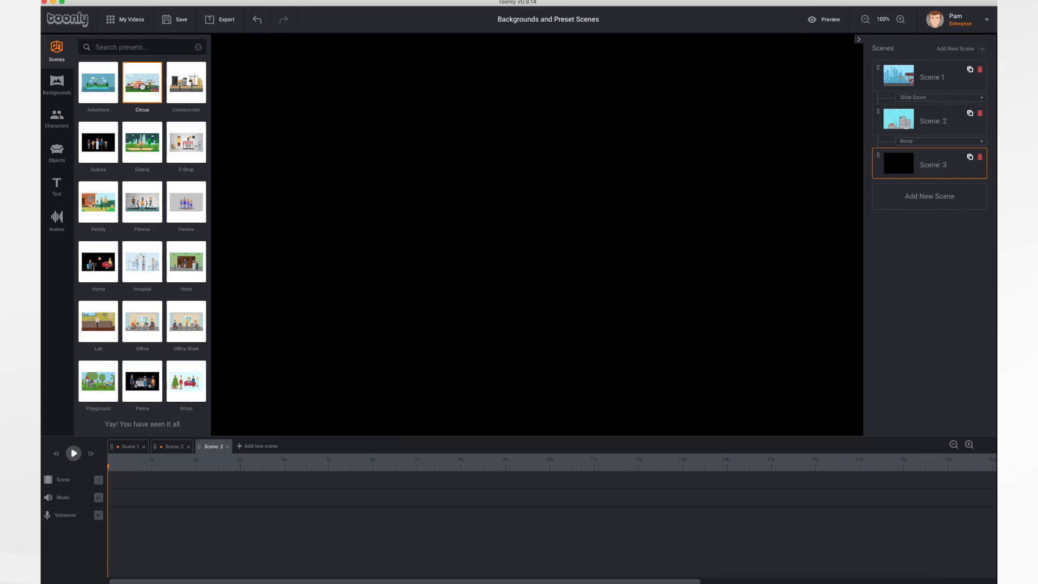
left_click_drag(142, 86, 405, 287)
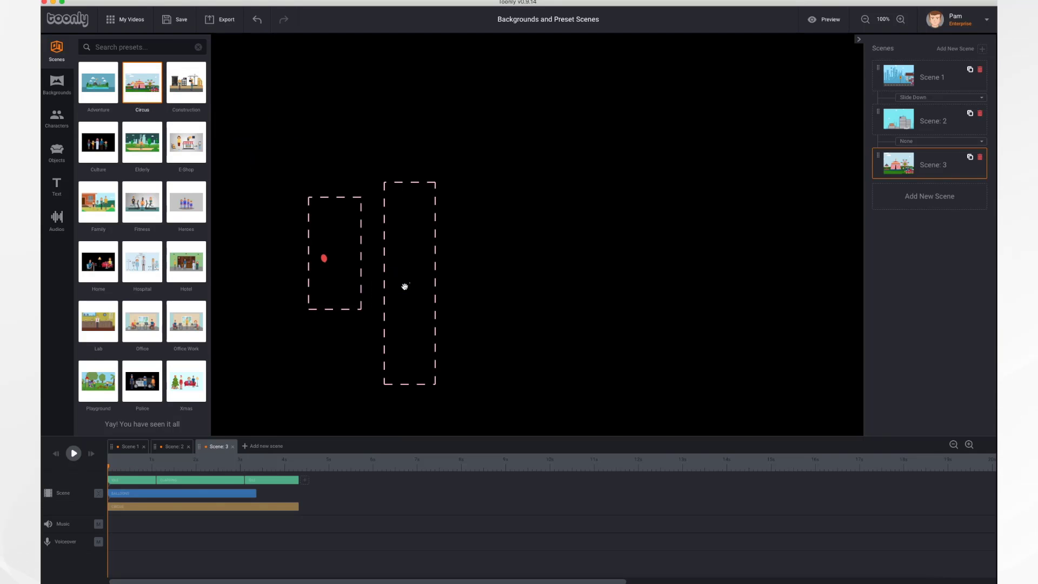
left_click(75, 459)
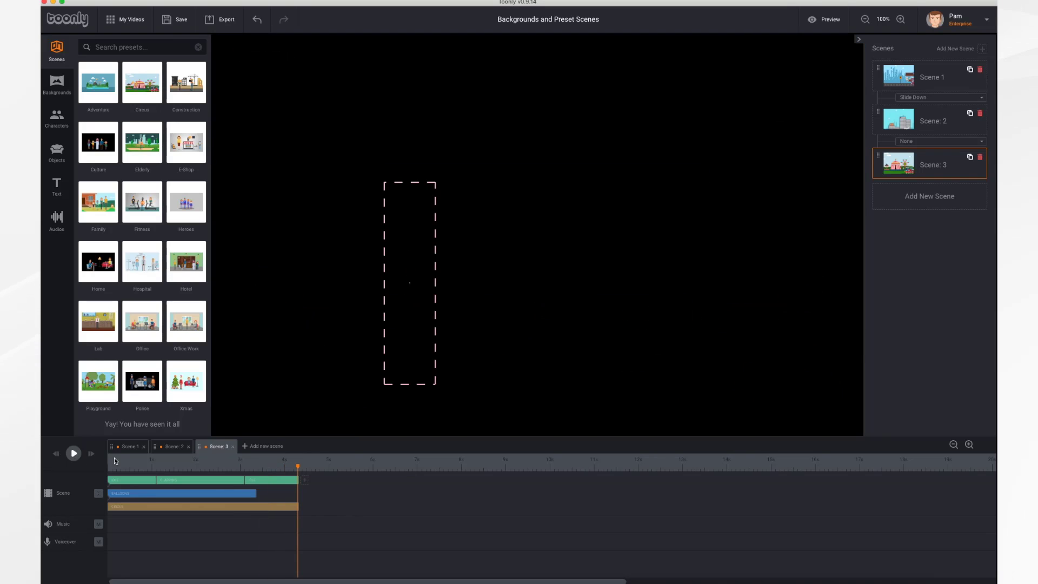
Inspect the Circus background's Entrance and Exit settings, and look through the available objects and characters.
left_click(274, 508)
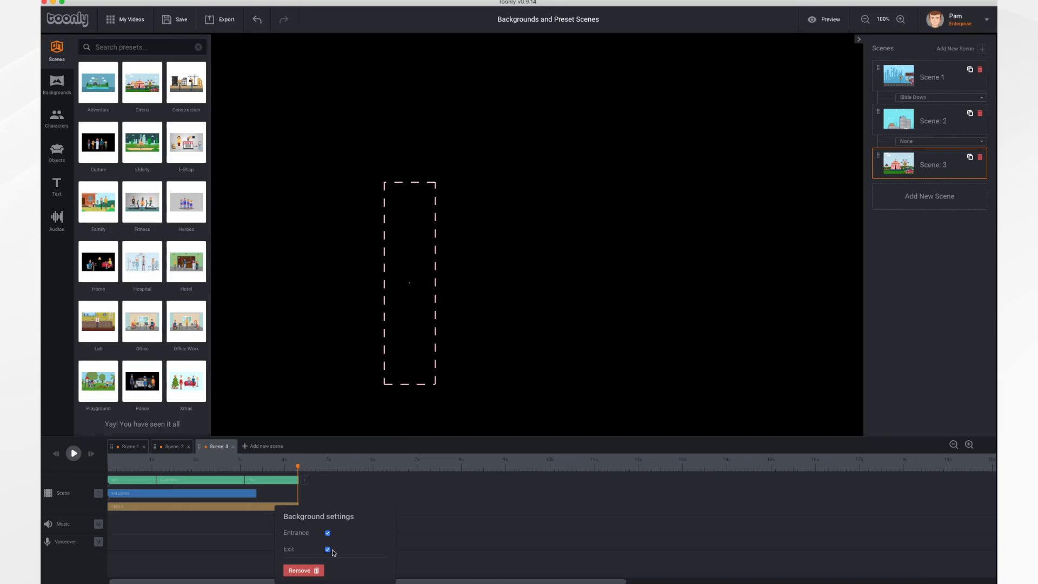
left_click(266, 511)
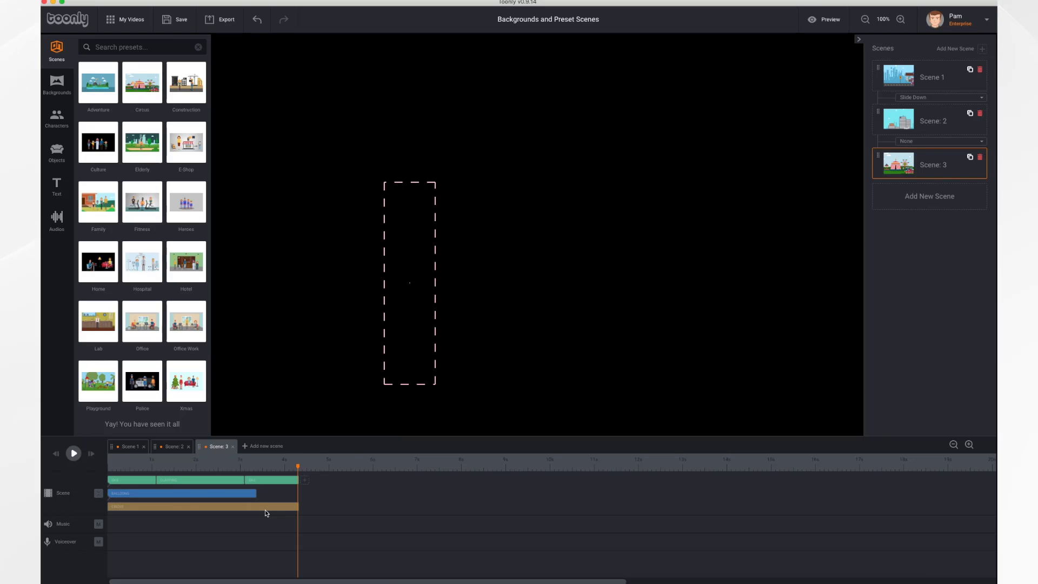
left_click(55, 148)
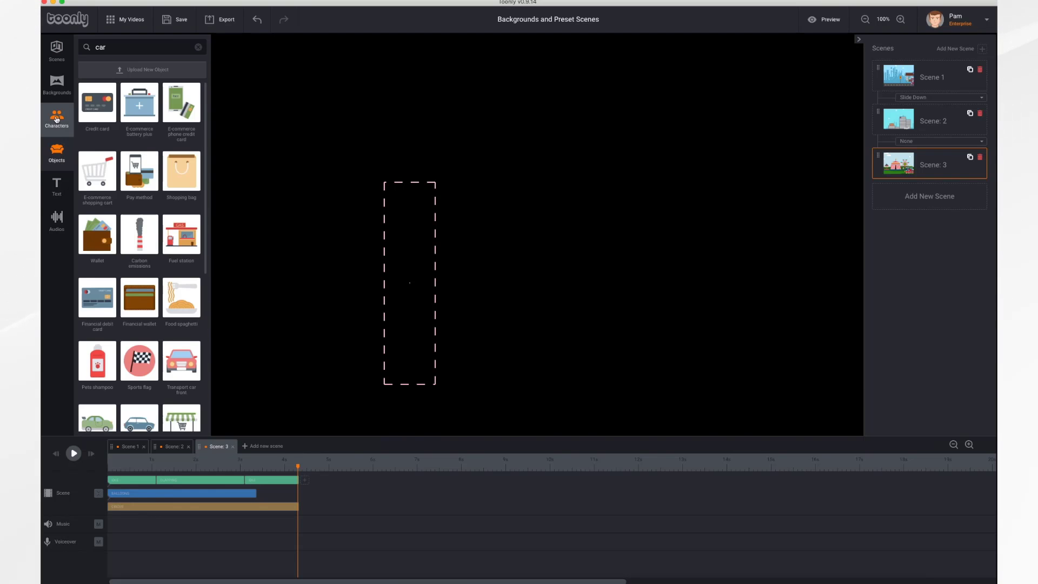
left_click(55, 125)
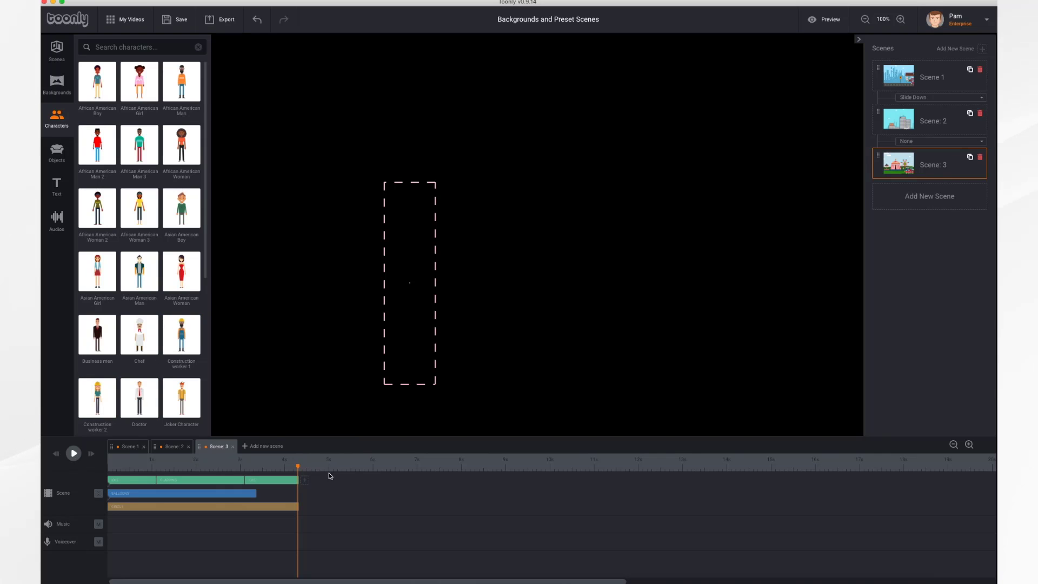
Reposition the clown in front of the tent's right side, then flip the balloons horizontally and place them on his right.
left_click_drag(298, 467, 206, 462)
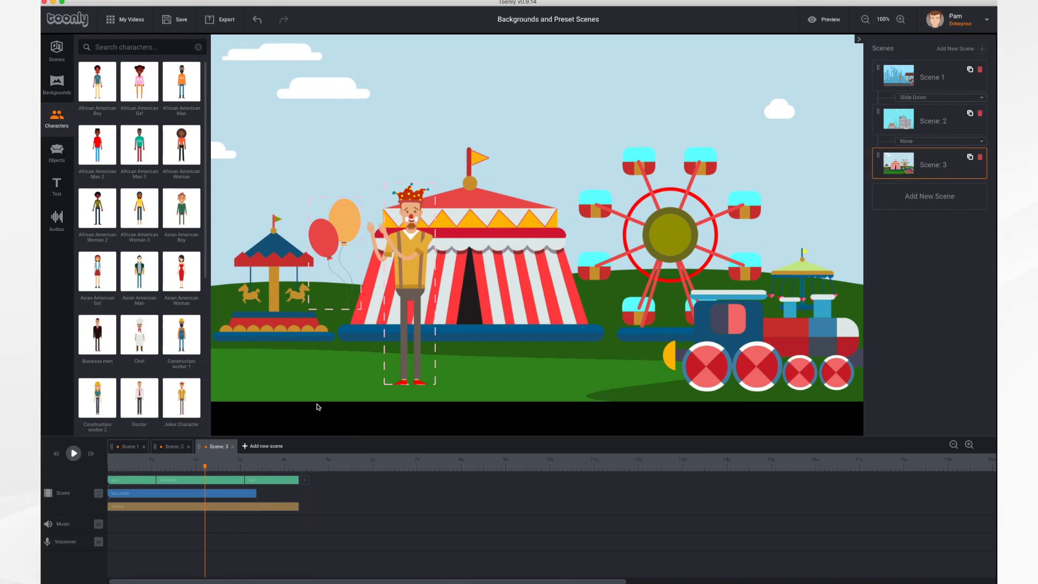
left_click_drag(410, 251, 529, 260)
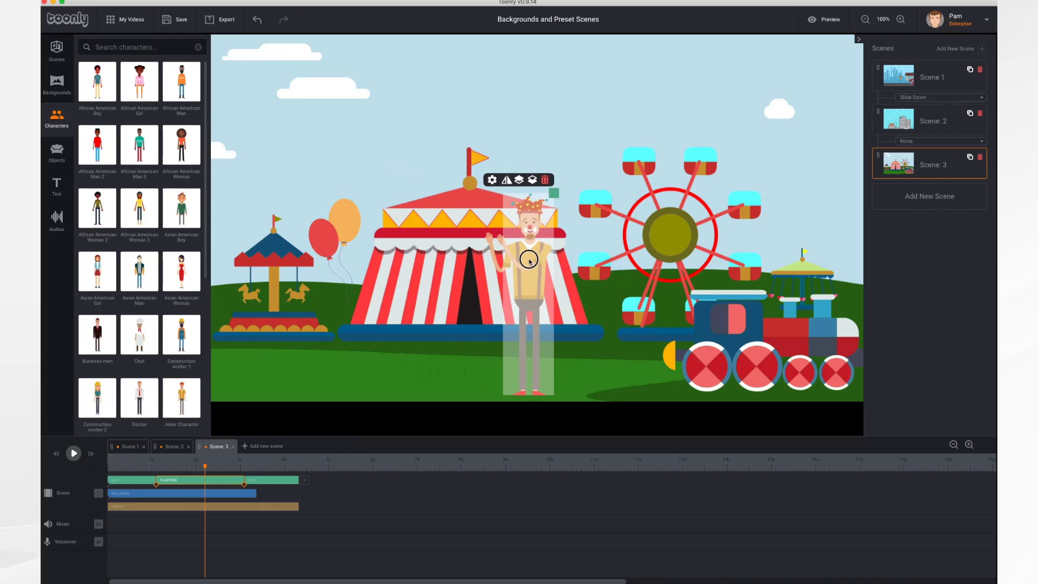
left_click_drag(344, 223, 479, 182)
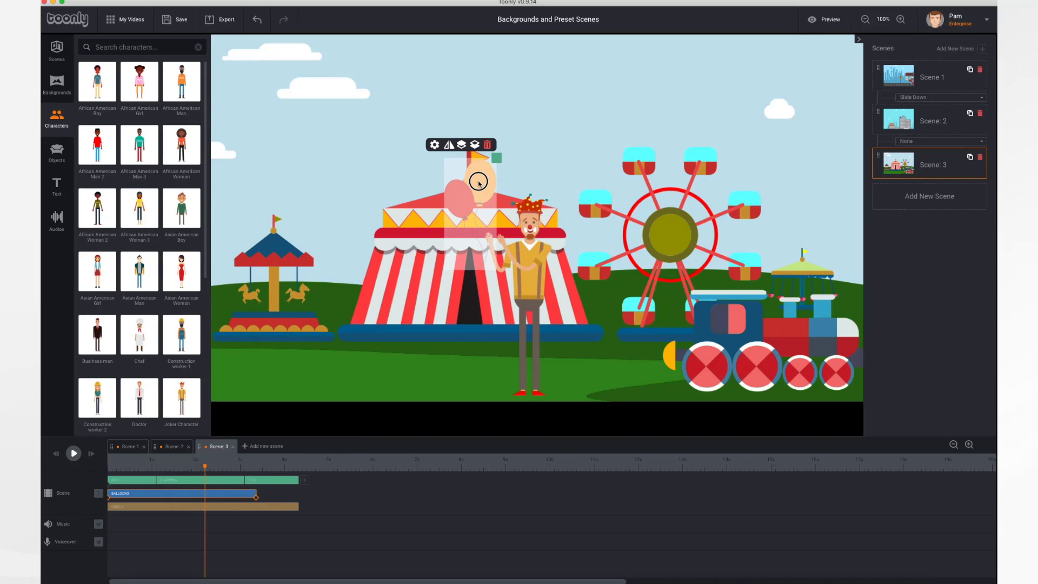
left_click(448, 145)
left_click_drag(474, 188, 574, 159)
left_click(190, 465)
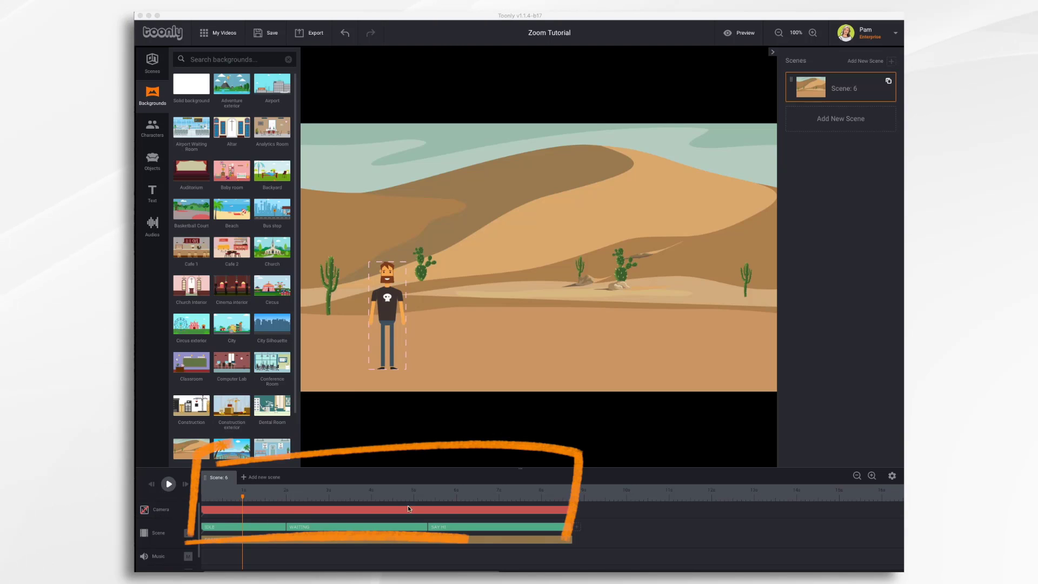
In the desert scene, shrink the starting camera frame to about half size and position it around the bearded man.
left_click(145, 512)
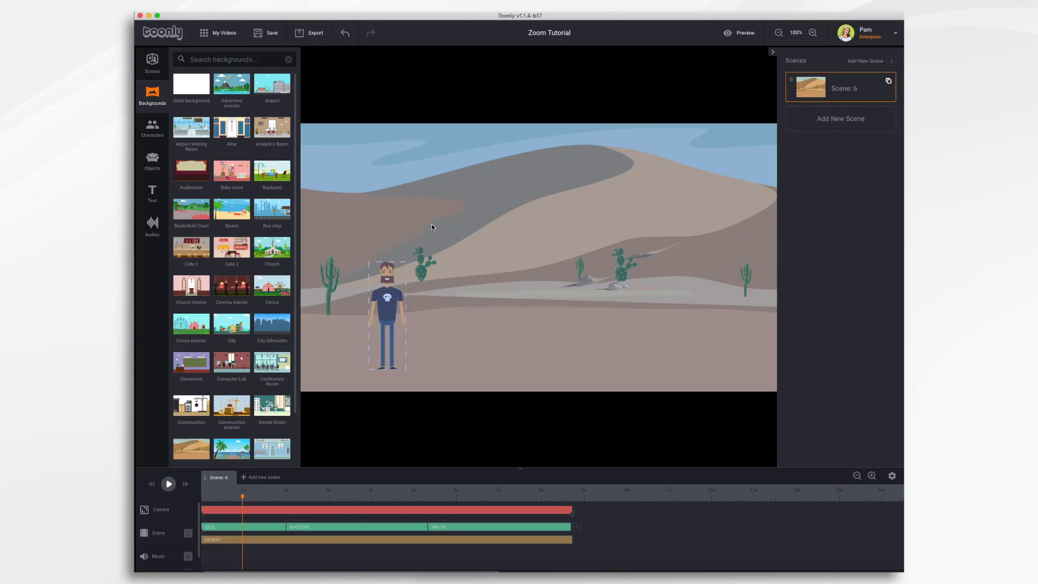
left_click(203, 518)
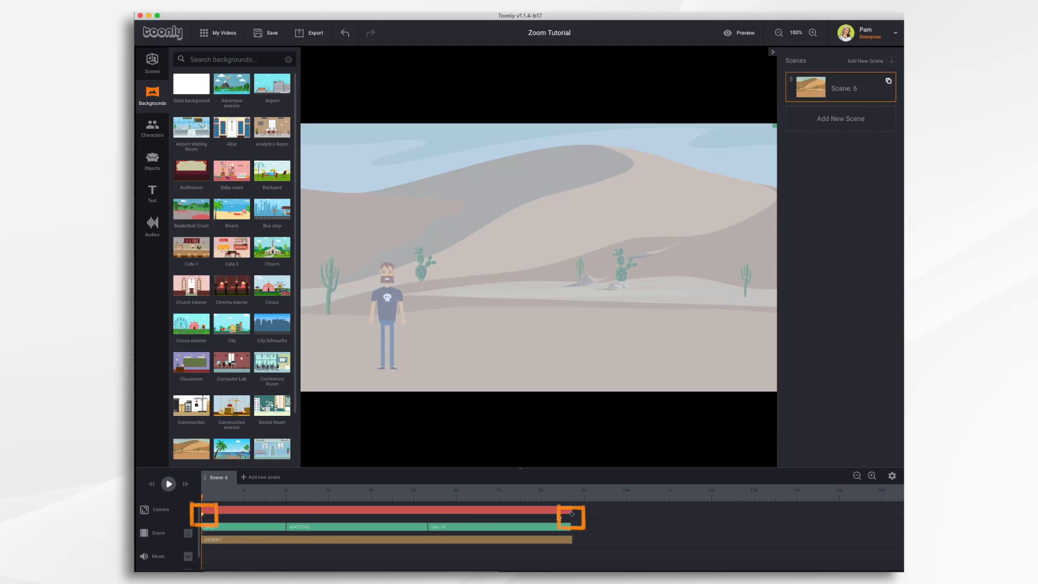
left_click(384, 511)
left_click(203, 516)
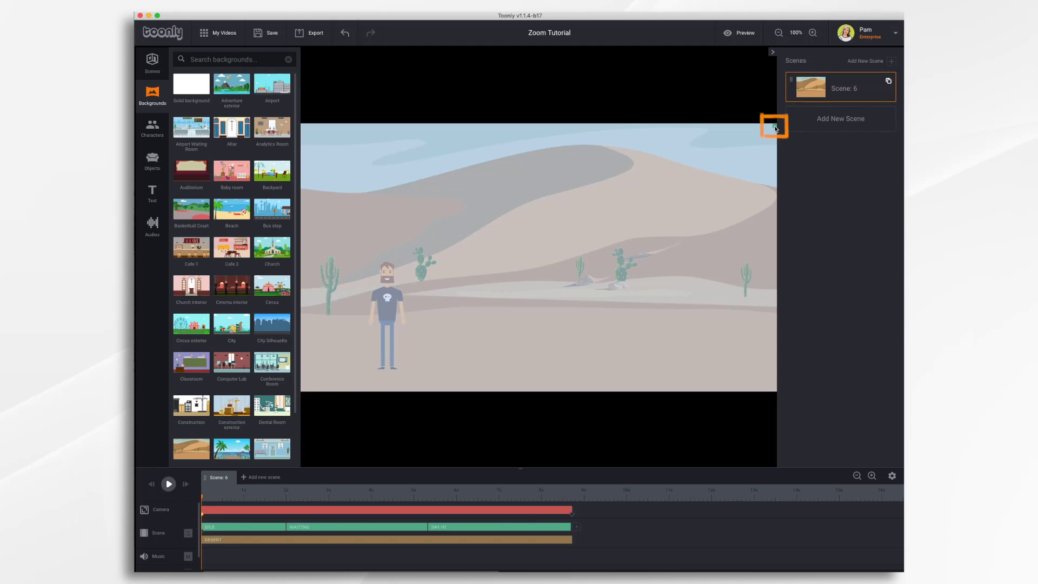
mouse_move(776, 129)
left_mouse_down()
mouse_move(692, 184)
mouse_move(753, 155)
mouse_move(727, 178)
mouse_move(626, 233)
mouse_move(674, 215)
mouse_move(777, 122)
mouse_move(572, 242)
left_mouse_up()
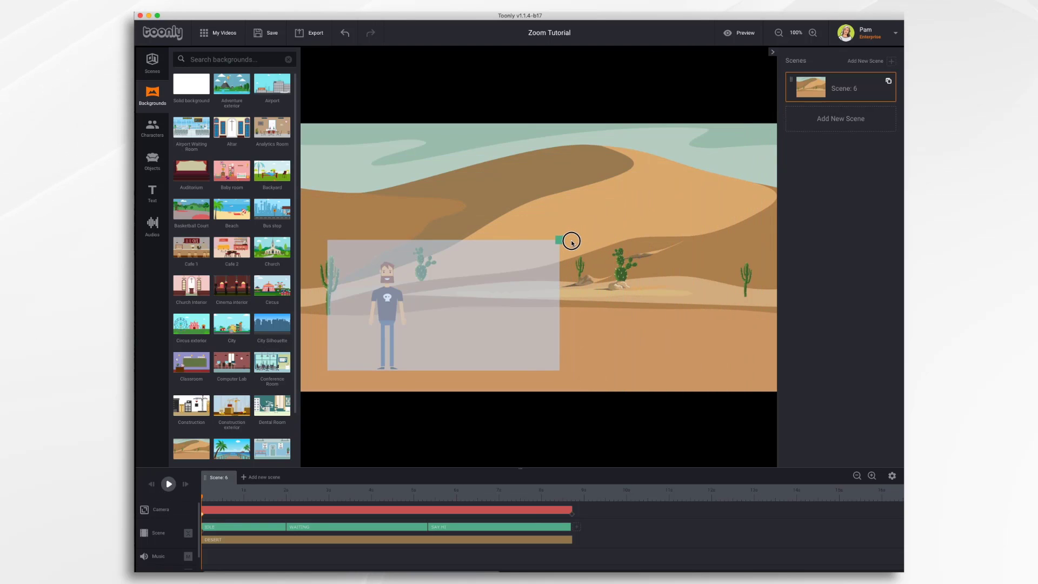
left_click_drag(530, 279, 514, 281)
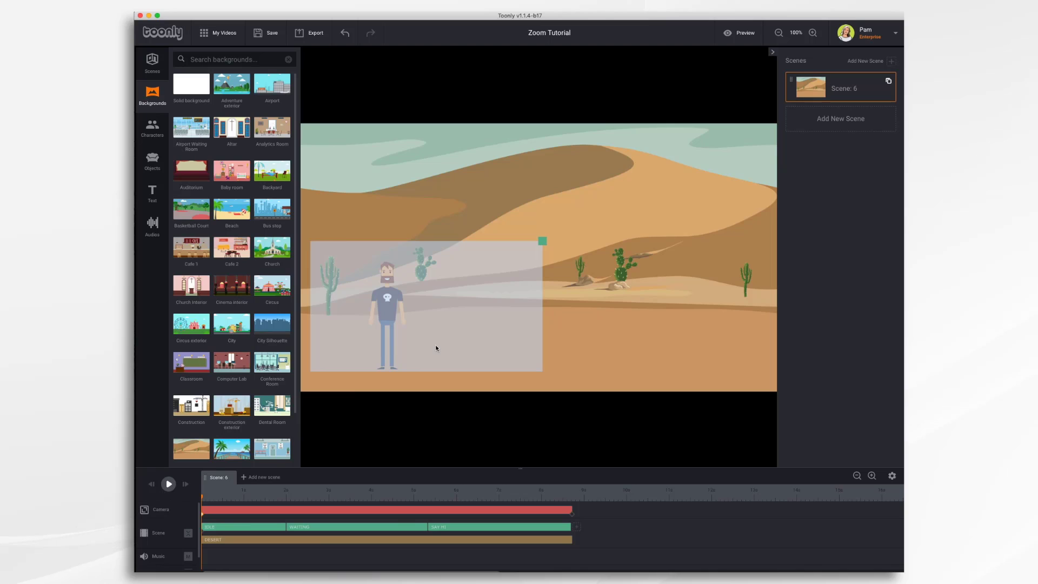
Check the desert scene's ending camera frame, play the zoom from the start, and preview the video.
left_click(573, 514)
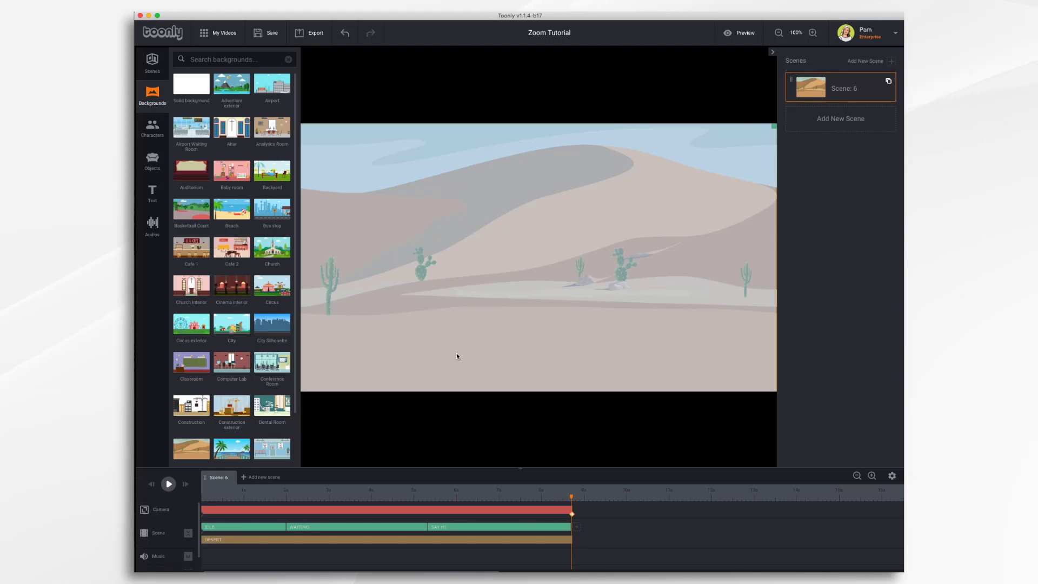
left_click(152, 484)
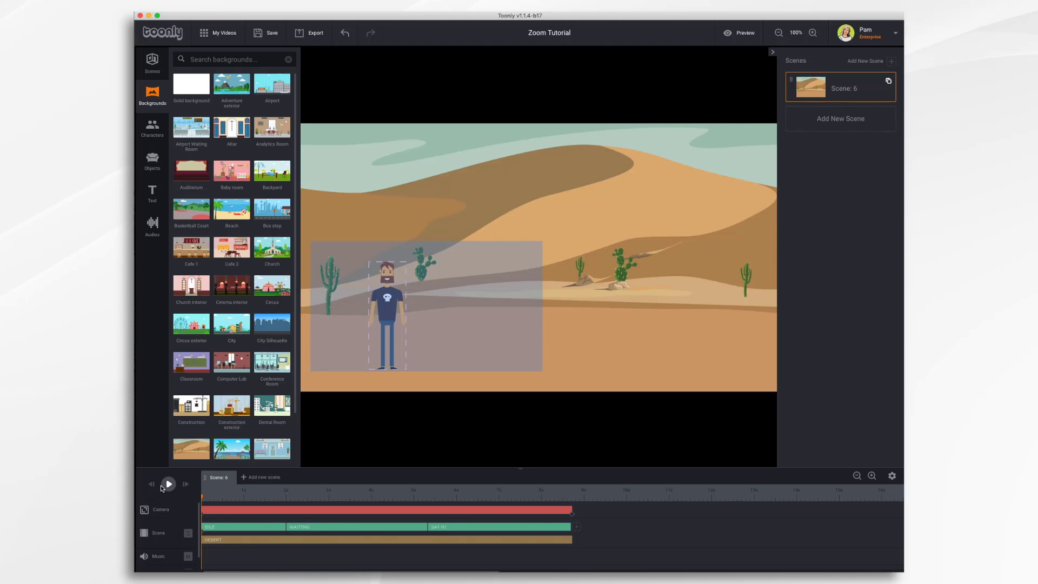
left_click(169, 484)
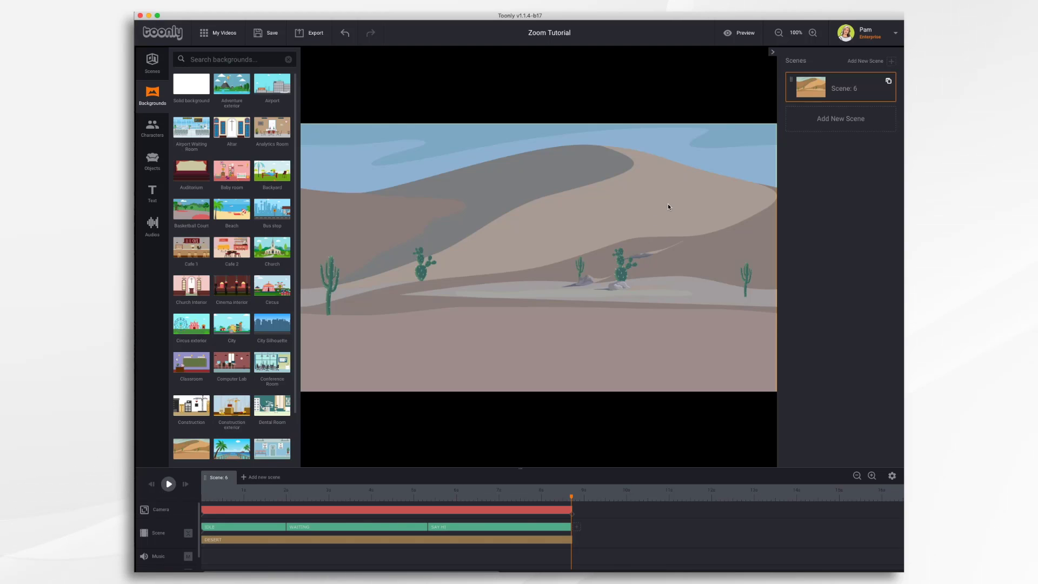
left_click(741, 38)
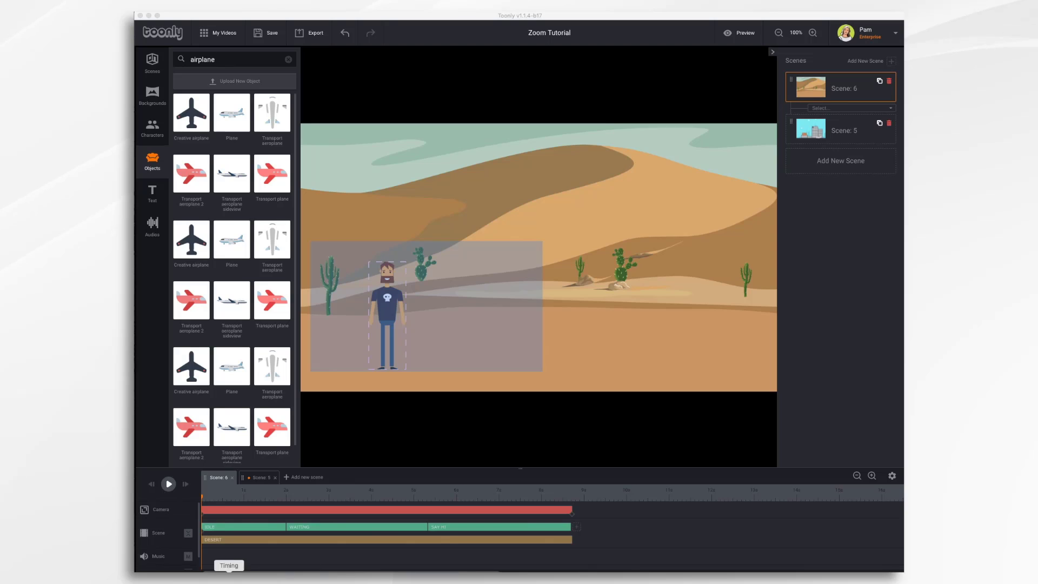
In the airport scene, shrink the starting camera frame and position it around the Airport sign and terminal.
left_click(261, 480)
left_click(259, 478)
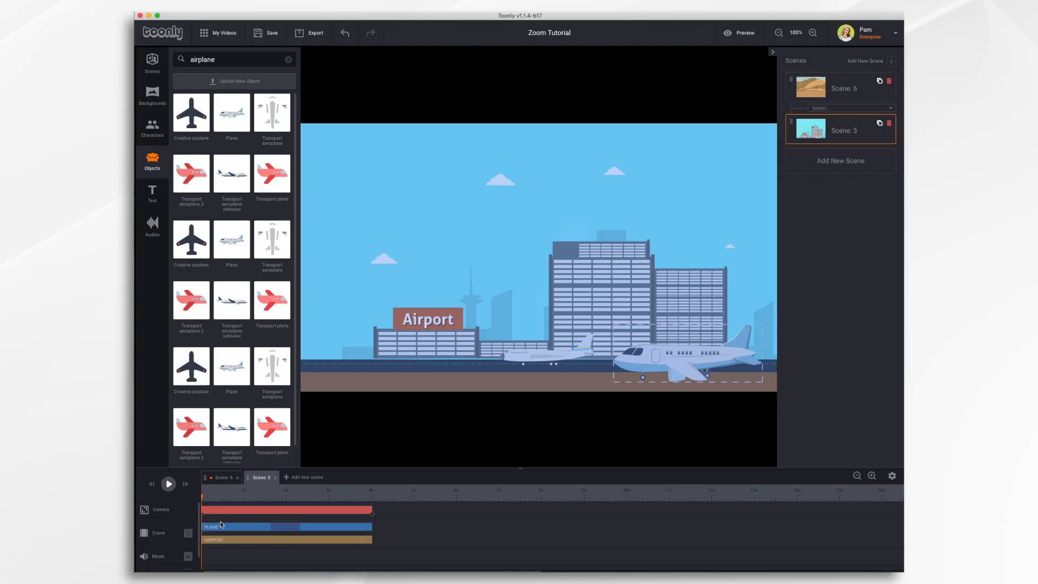
left_click(204, 514)
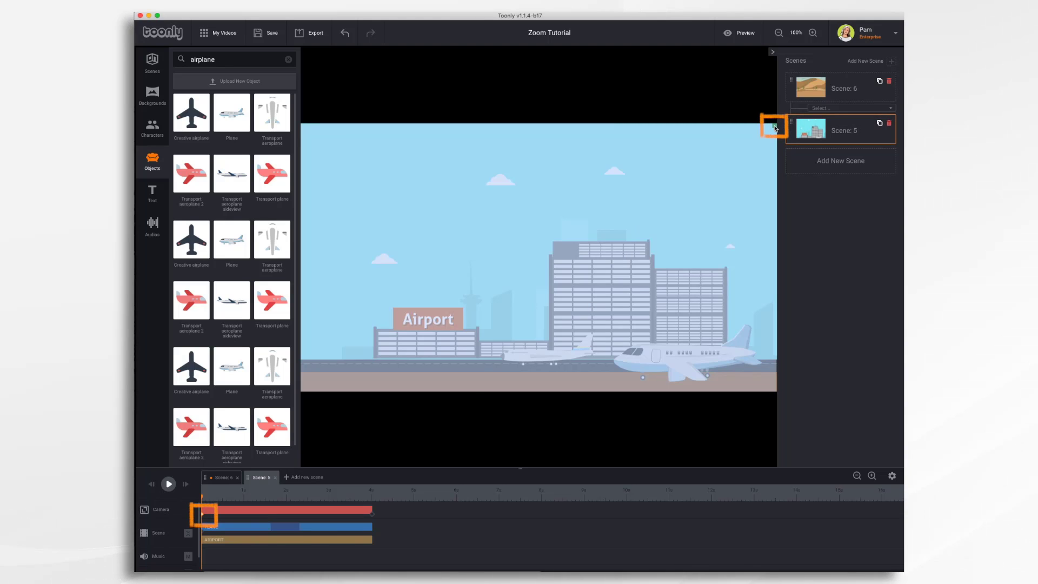
left_click_drag(776, 129, 611, 227)
left_click_drag(566, 256, 504, 310)
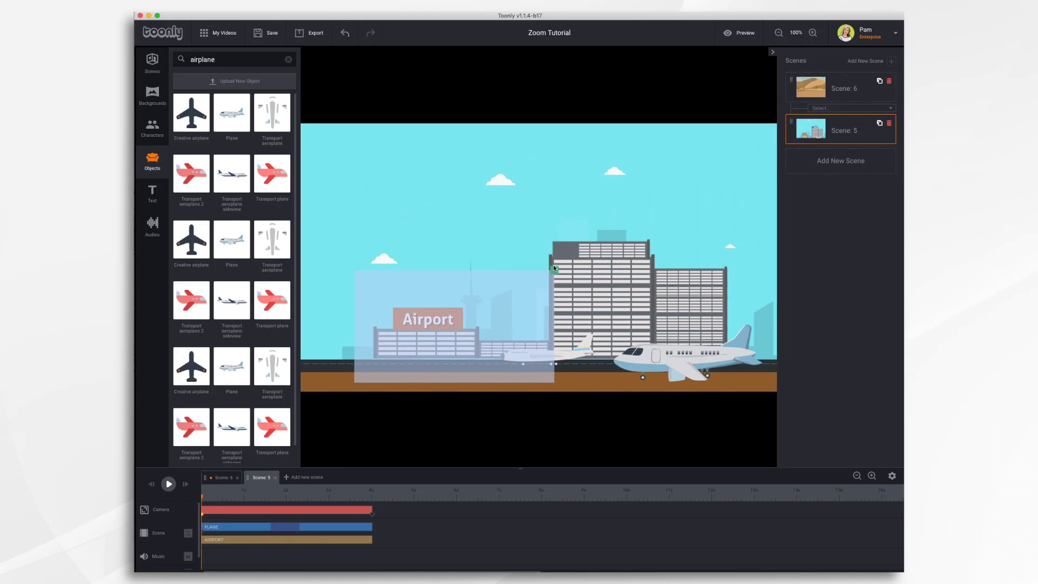
left_click_drag(554, 271, 542, 276)
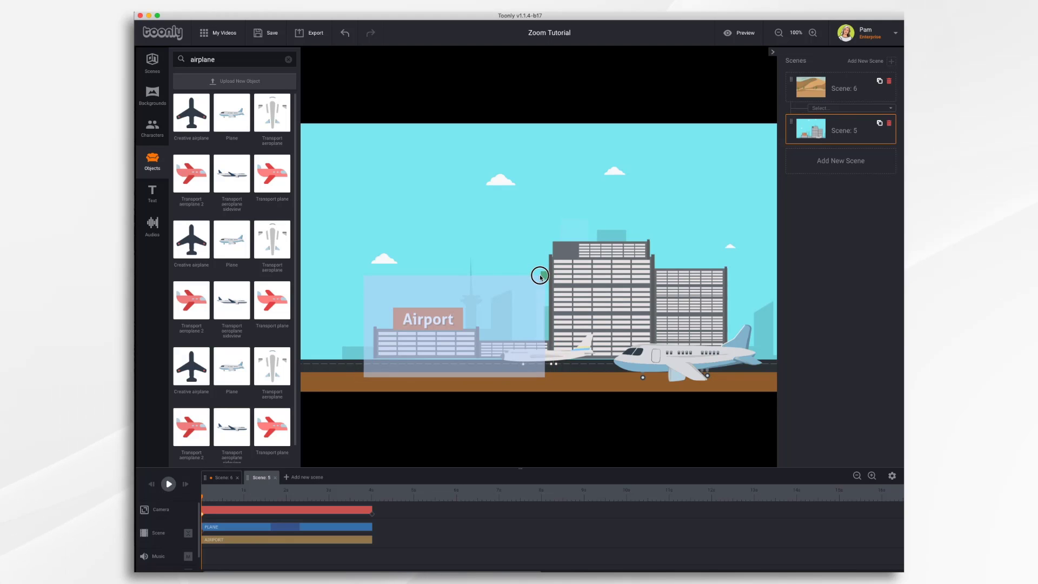
left_click_drag(492, 314, 482, 304)
left_click_drag(534, 269, 512, 274)
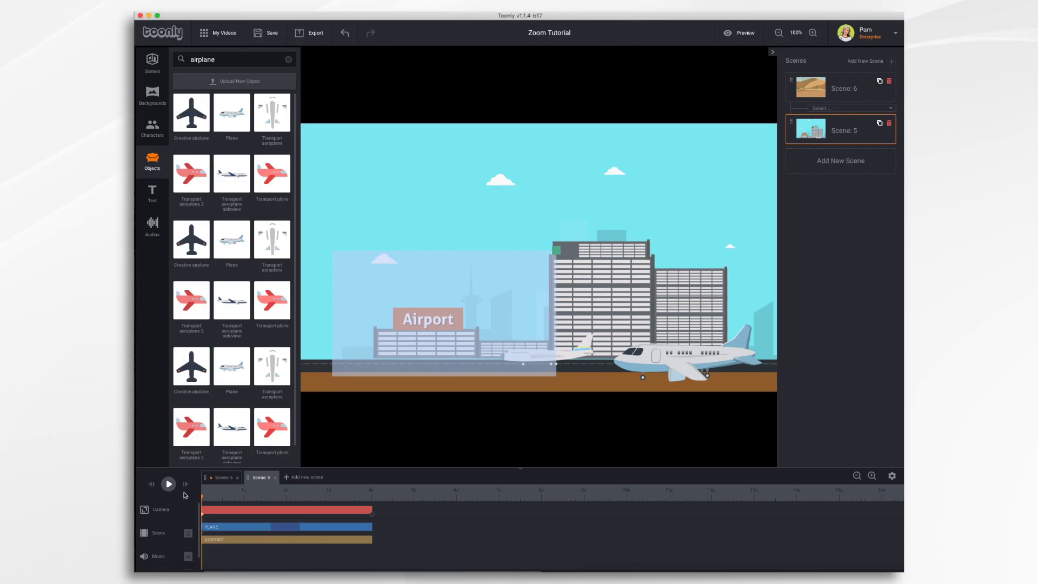
Shrink the airport scene's ending camera frame and position it around the large parked plane.
left_click(372, 518)
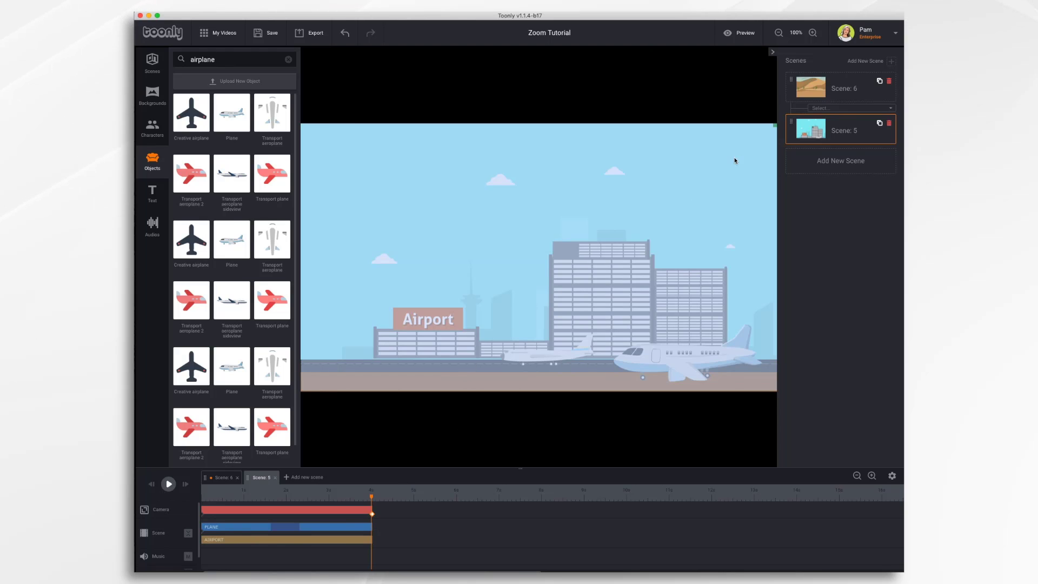
left_click_drag(775, 127, 693, 204)
left_click_drag(579, 244, 714, 315)
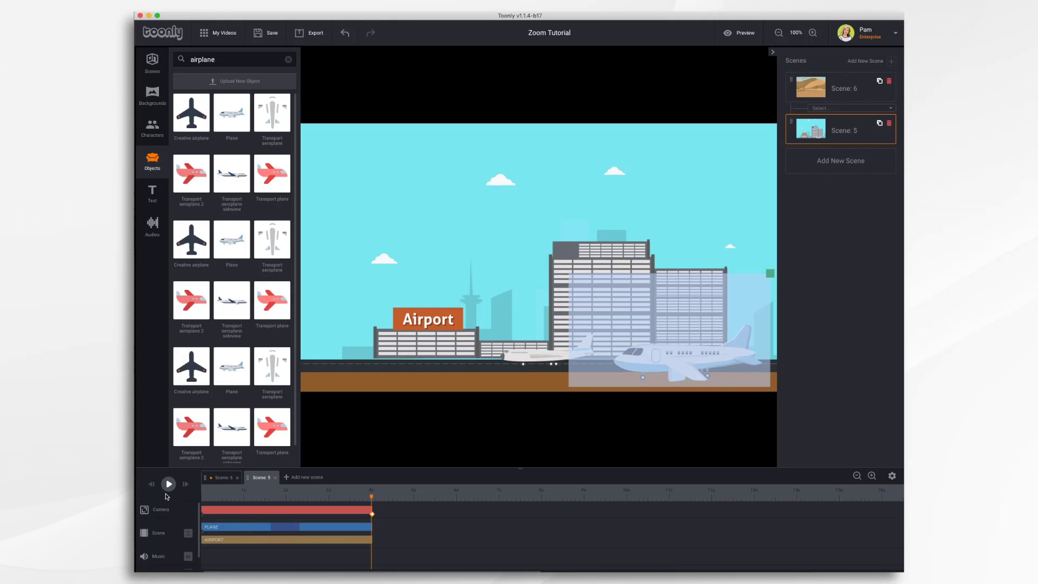
Play the airport scene's camera movement from the start and preview the video.
left_click(153, 486)
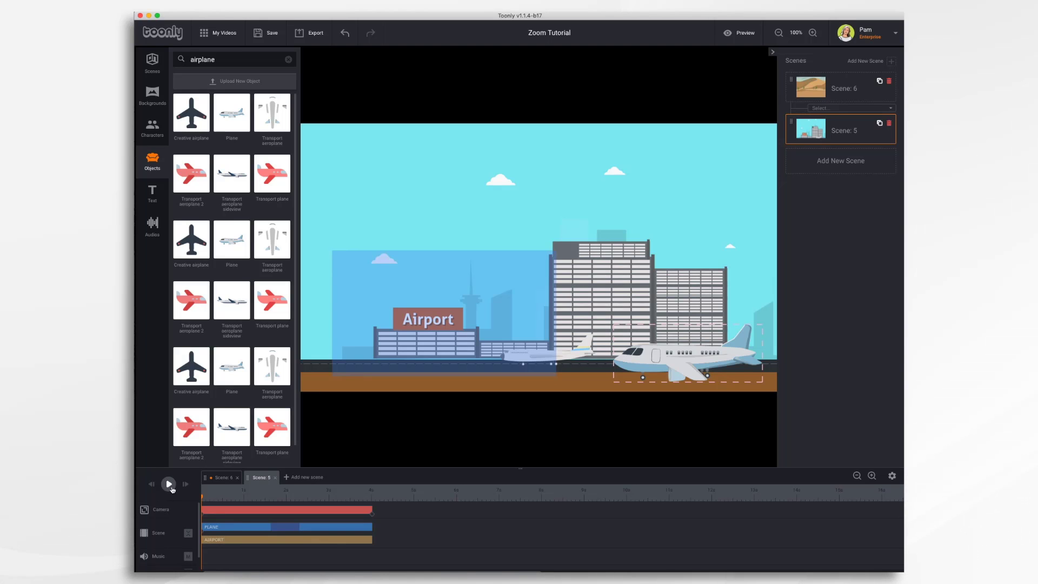
left_click(168, 485)
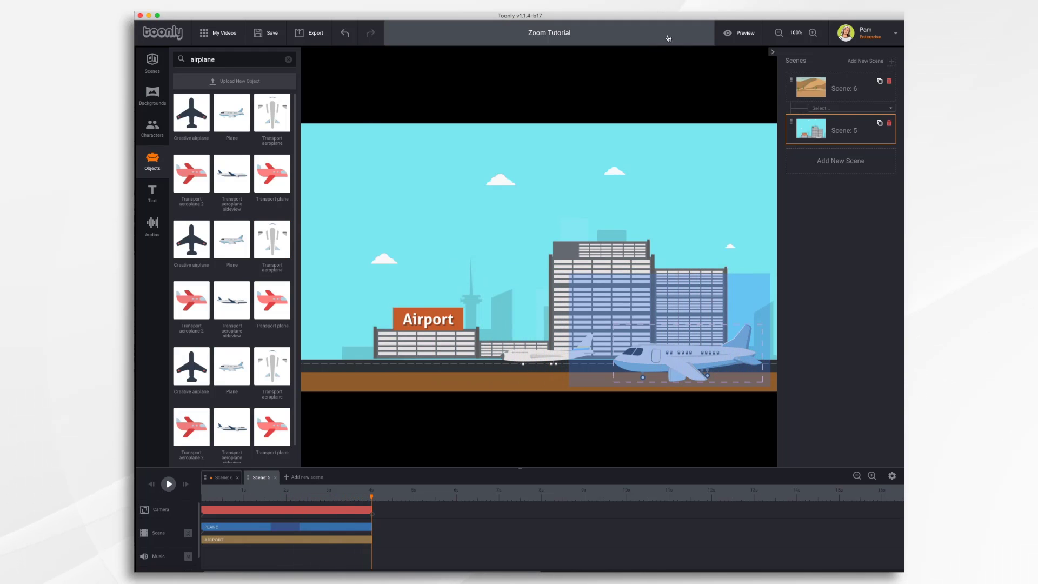
left_click(730, 35)
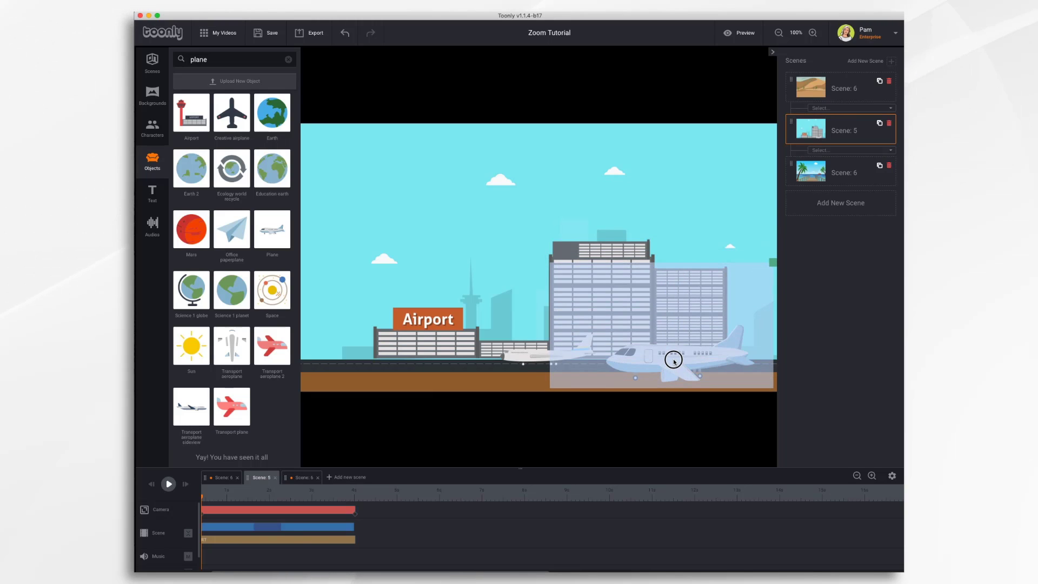
Add two intermediate camera keyframes in the airport scene and position the first one's frame around the Airport sign and terminal.
double_click(246, 511)
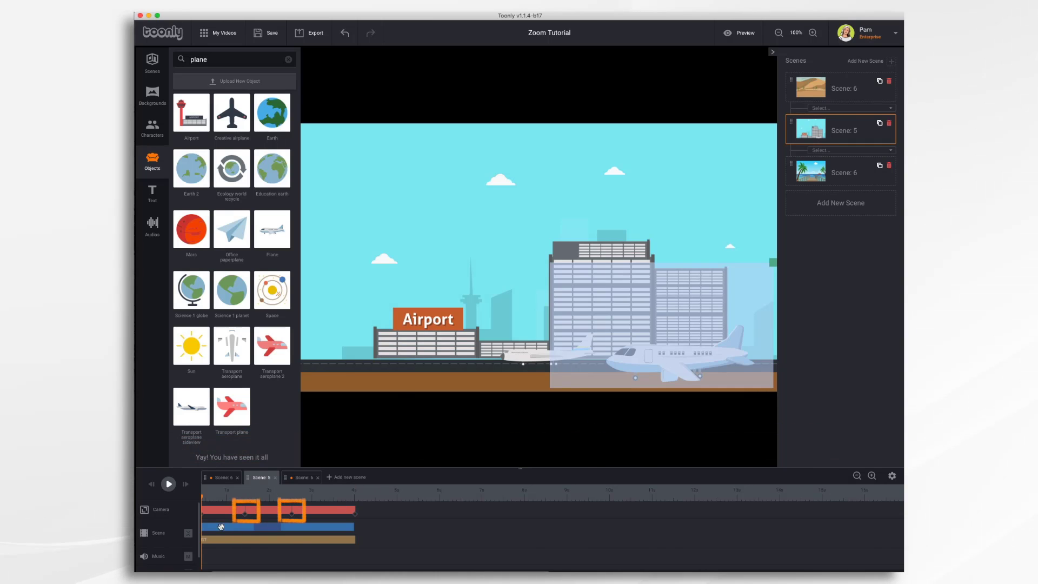
left_click(245, 514)
left_click_drag(604, 331, 399, 332)
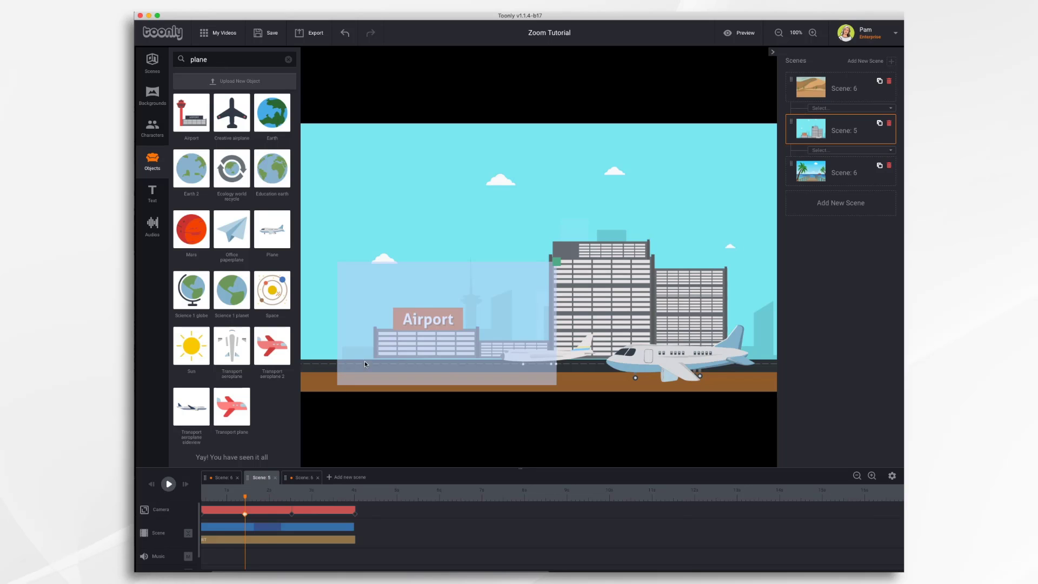
Remove both intermediate keyframes from the airport scene's camera track.
left_click(293, 514, "alt")
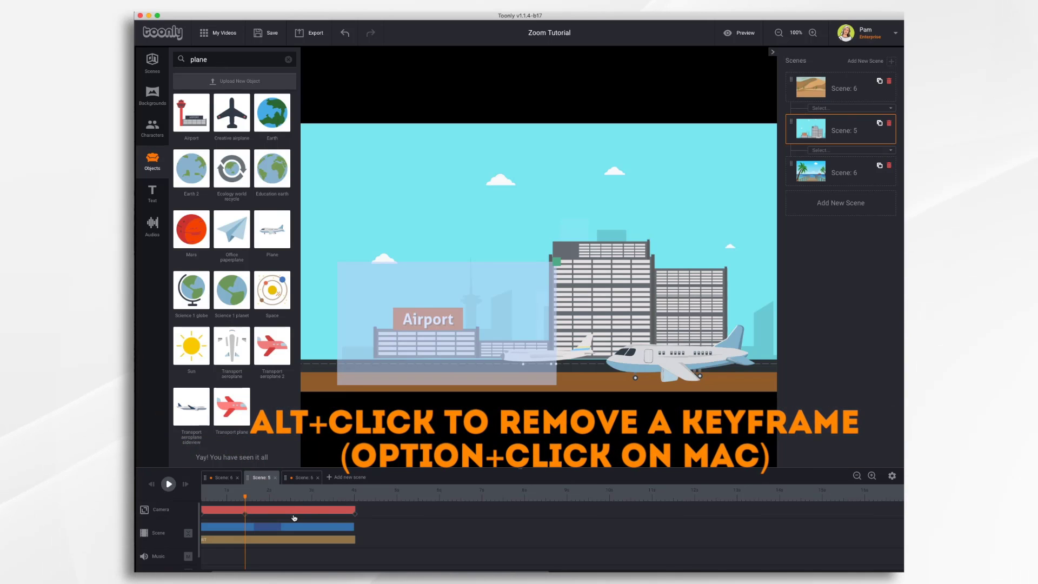
left_click(246, 516, "alt")
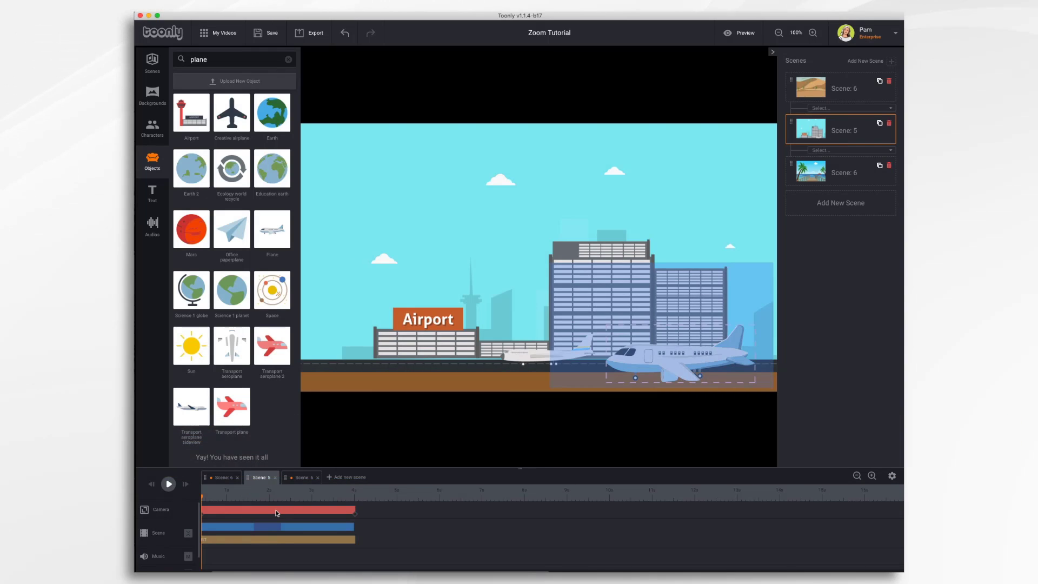
Set the airport scene's camera easing to Elastic with In & Out, and preview the video.
left_click(277, 512)
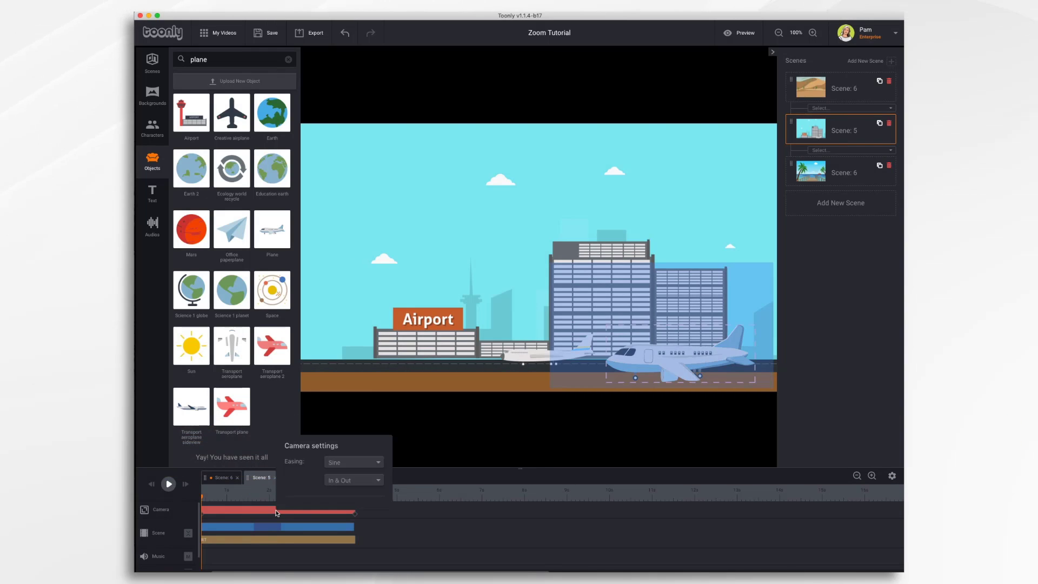
left_click(374, 467)
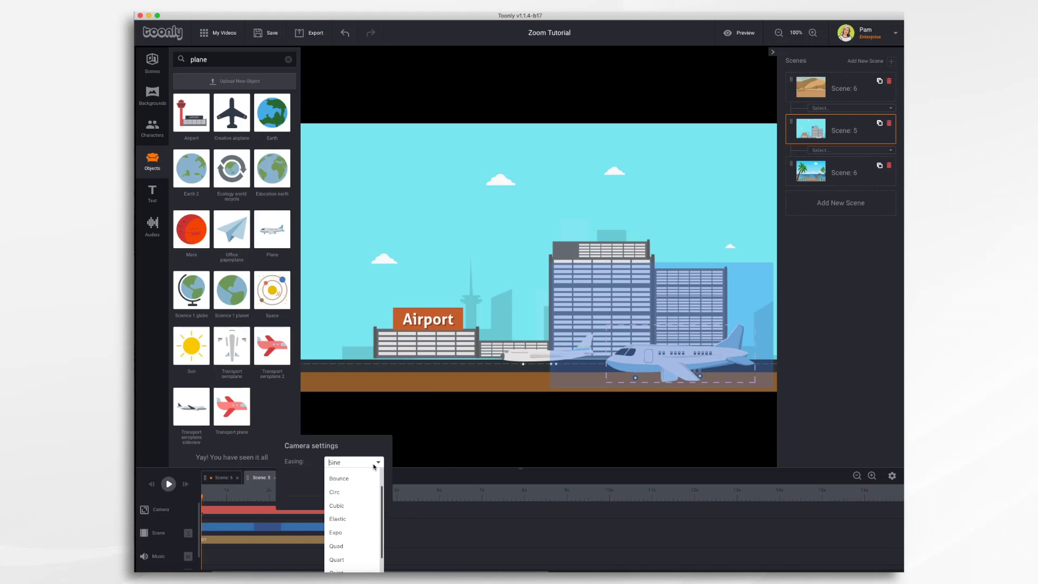
scroll(361, 540, "down", 2)
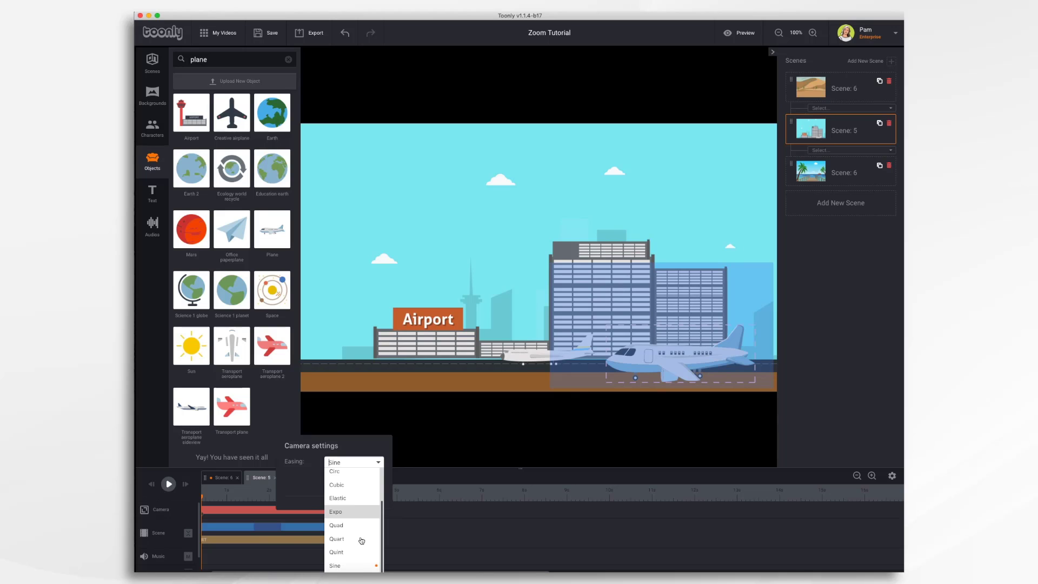
scroll(361, 541, "up", 3)
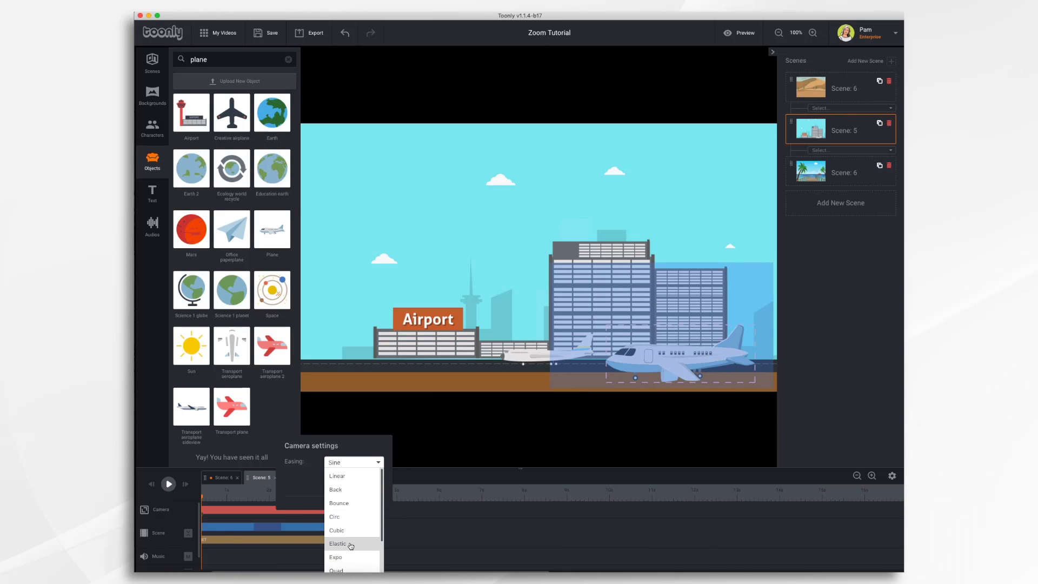
left_click(353, 544)
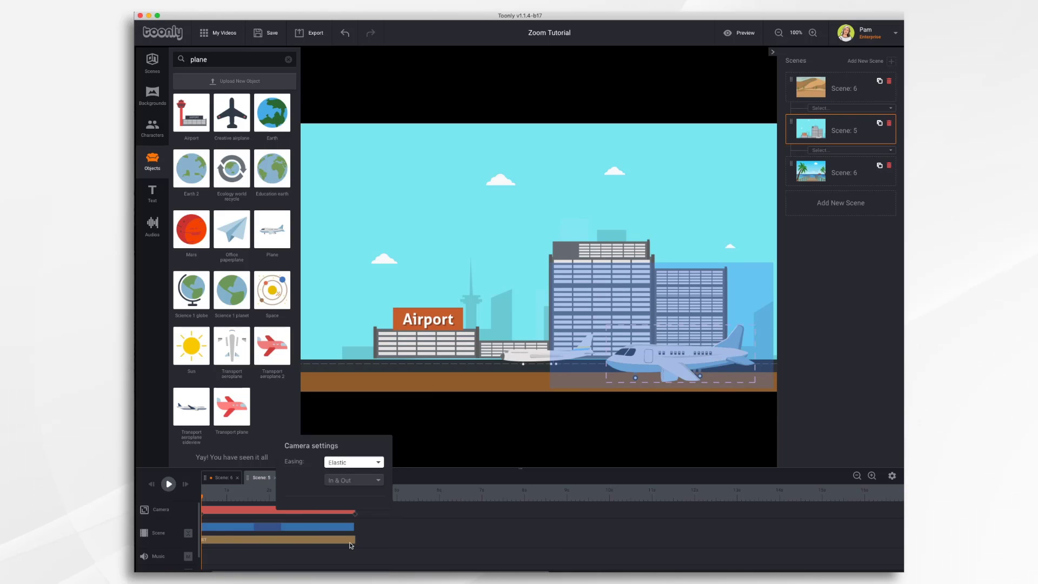
left_click(334, 482)
left_click(347, 485)
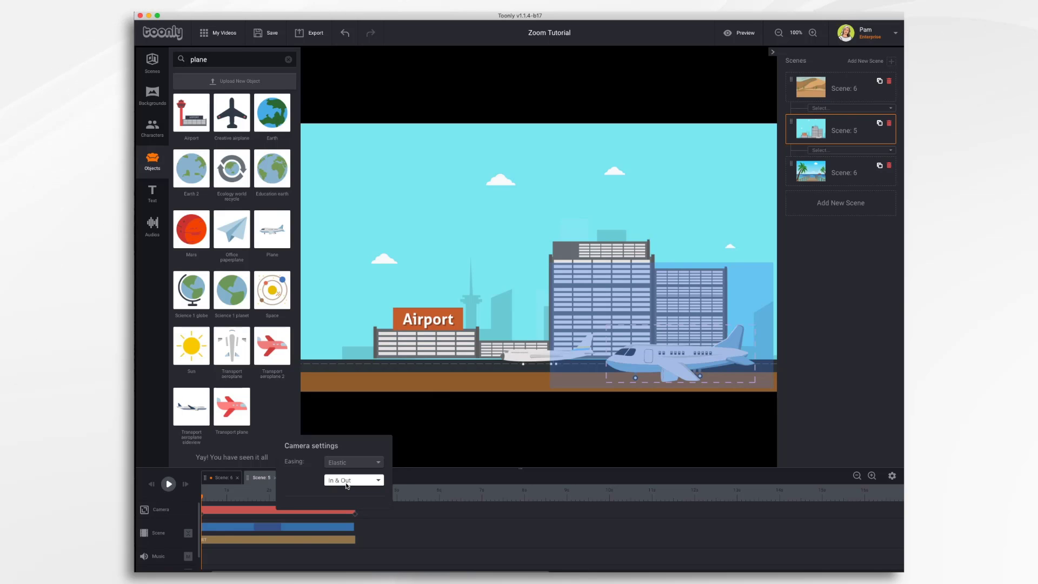
left_click(468, 516)
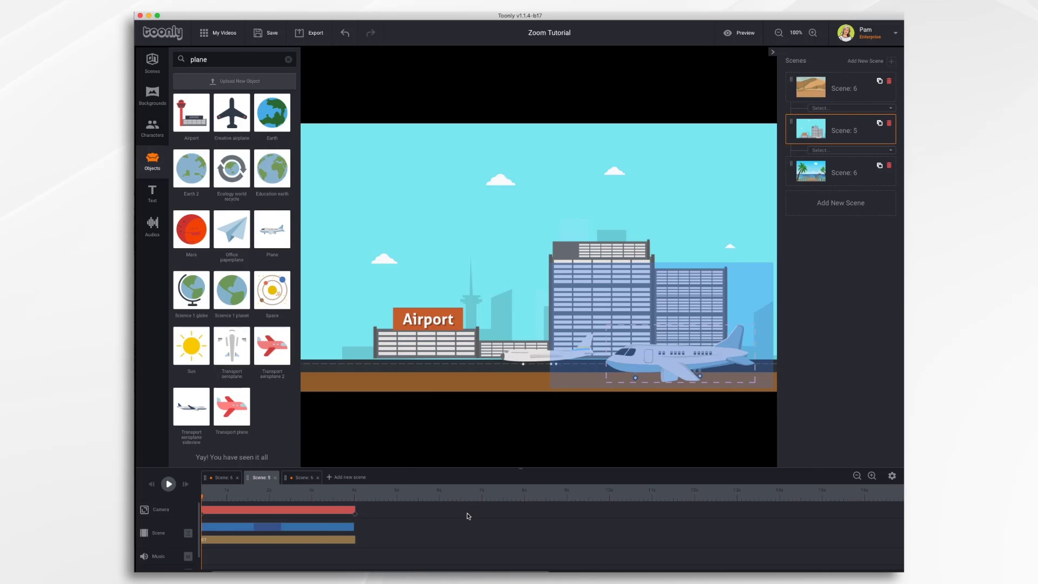
left_click(740, 33)
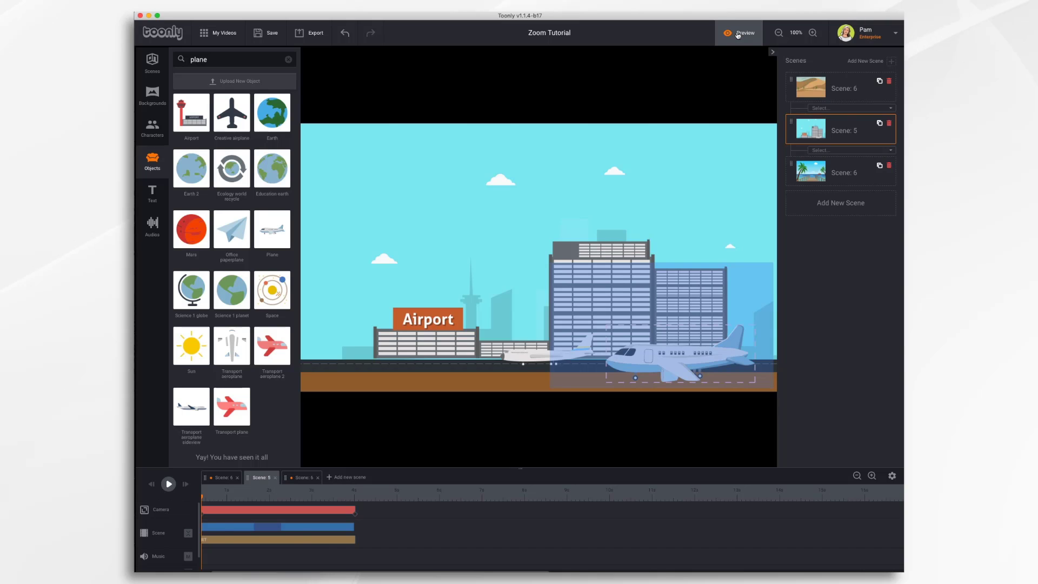
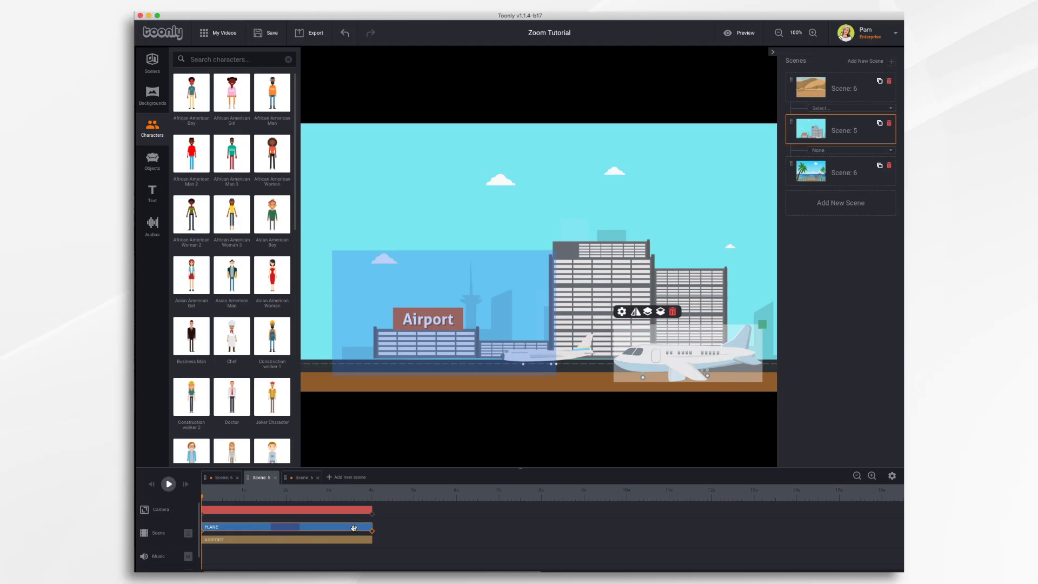
At the plane's ending keyframe, move the plane in front of the Airport terminal, and return the playhead to the scene's start.
left_click(373, 532)
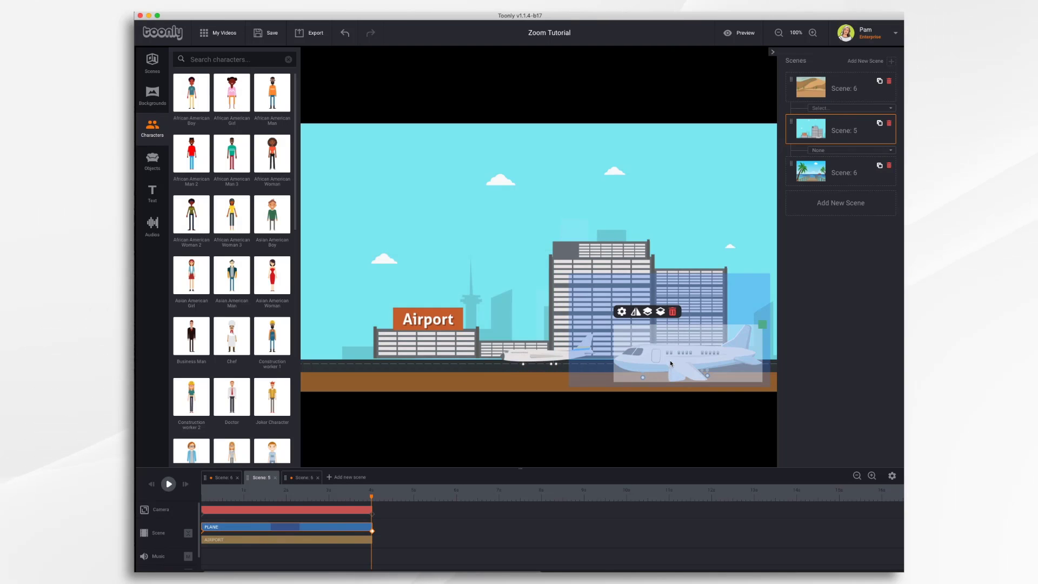
left_click_drag(671, 364, 386, 359)
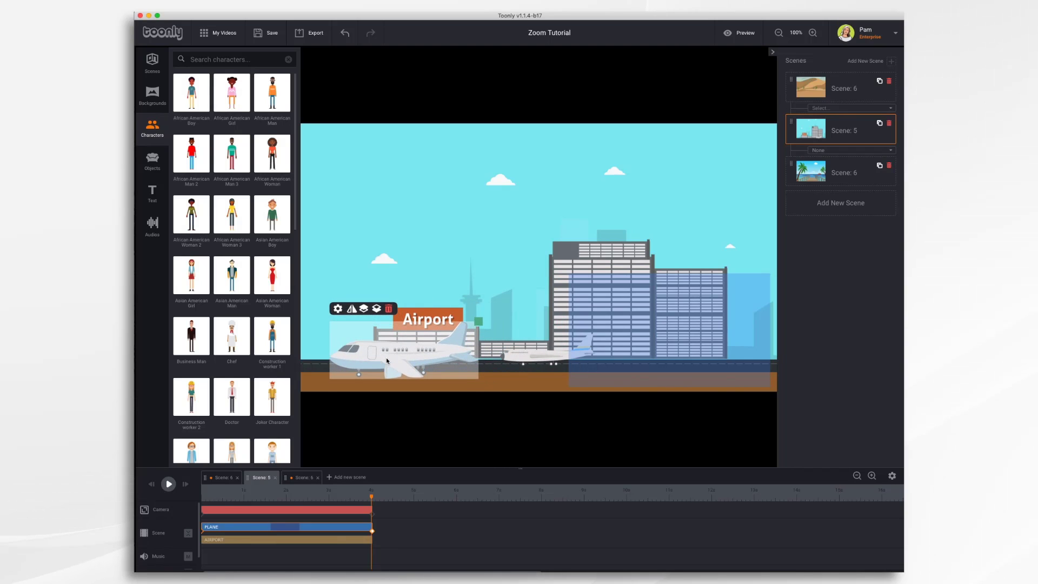
left_click_drag(372, 498, 192, 491)
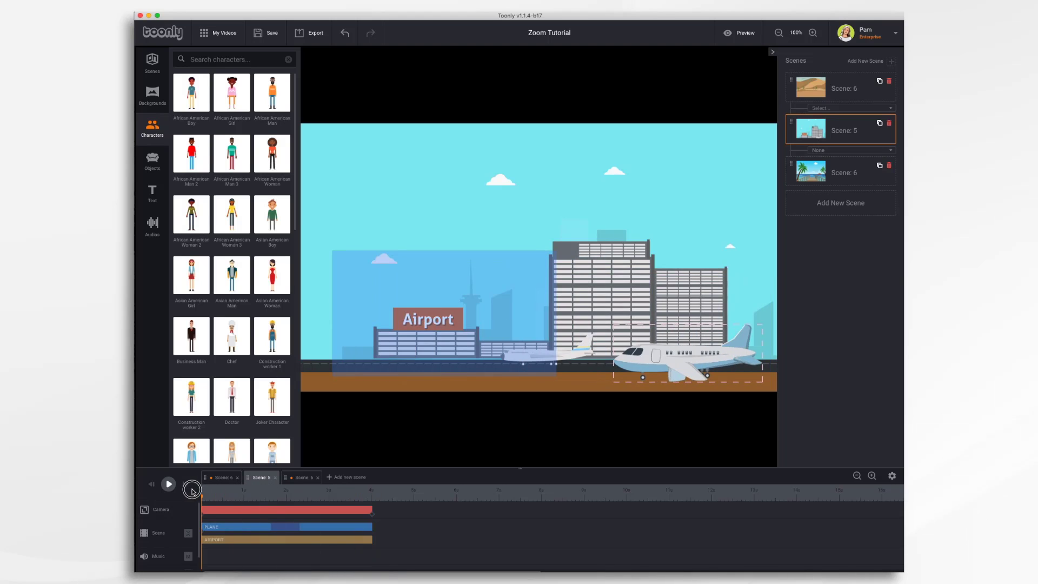
Position the starting camera frame around the plane beside the tall buildings and the ending frame around the plane by the Airport sign.
left_click(203, 516)
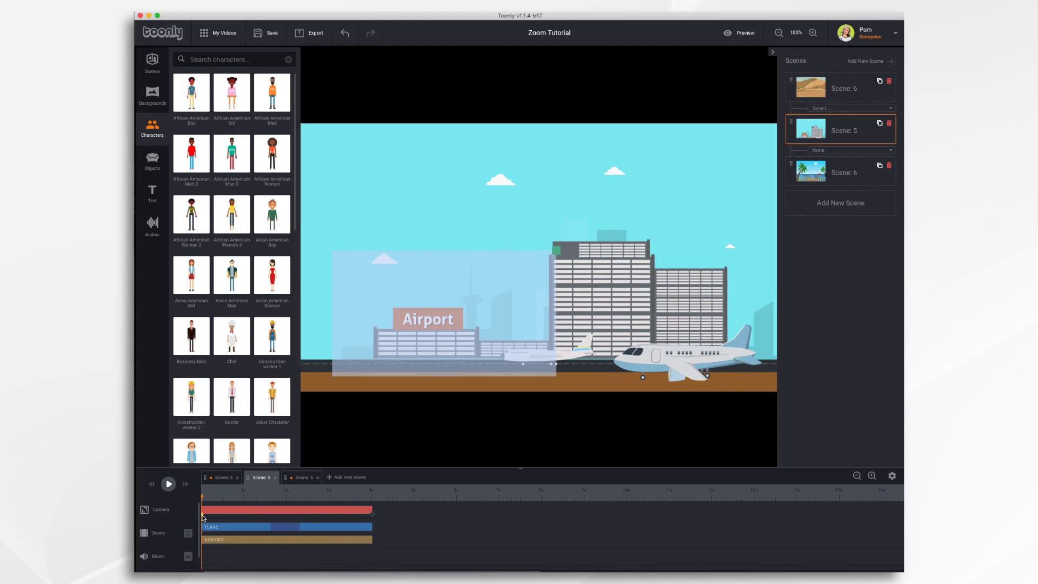
left_click_drag(463, 319, 672, 335)
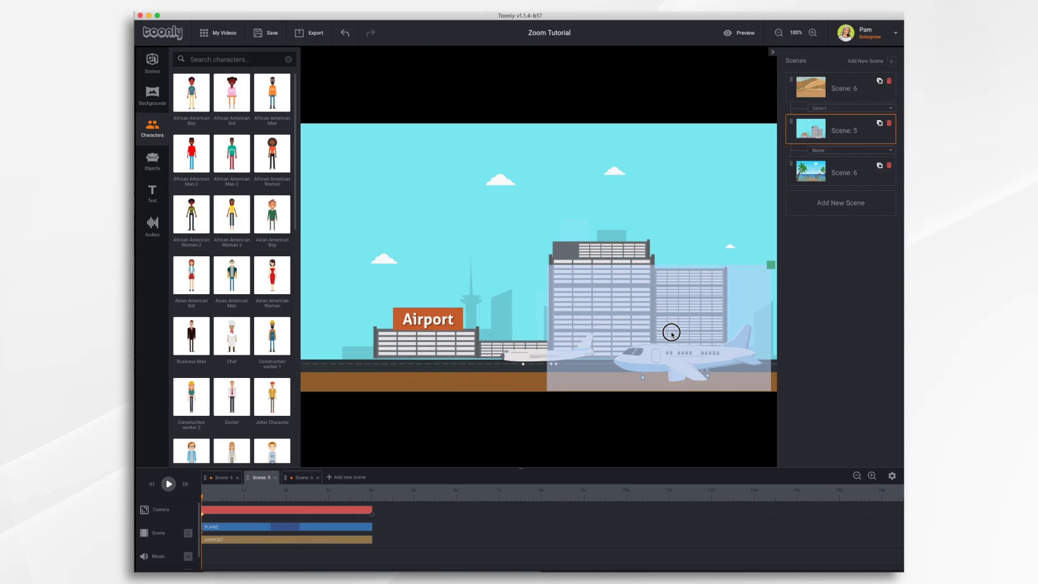
left_click(373, 519)
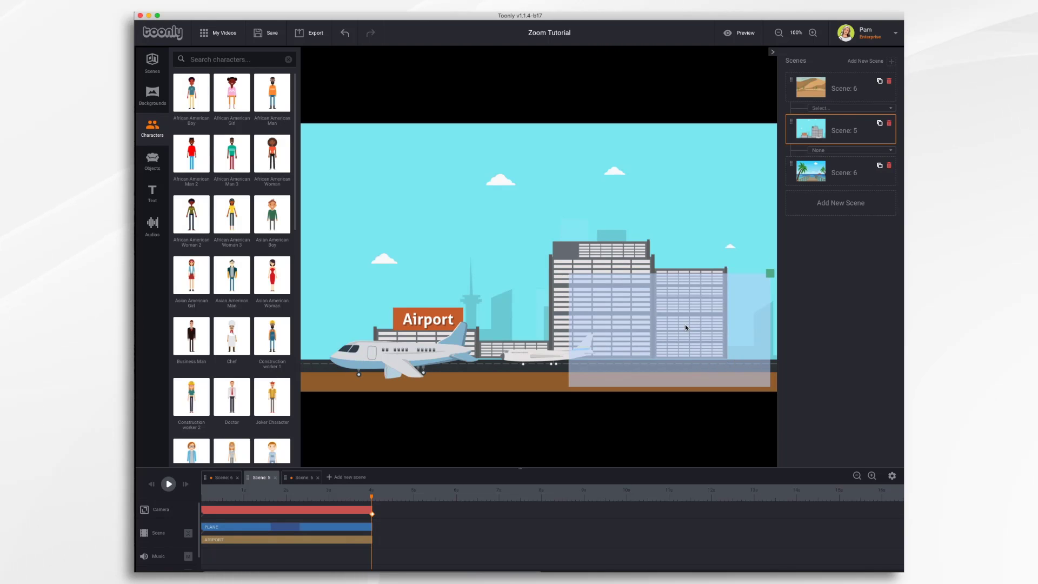
left_click_drag(686, 327, 425, 327)
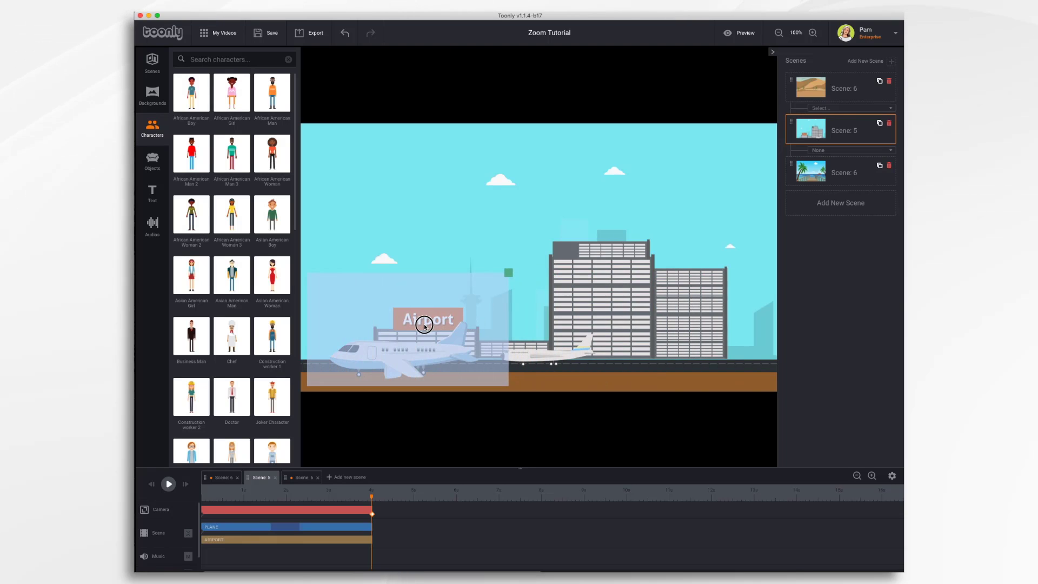
Play the airport scene from the start to check the camera following the plane, and preview the video.
left_click(151, 487)
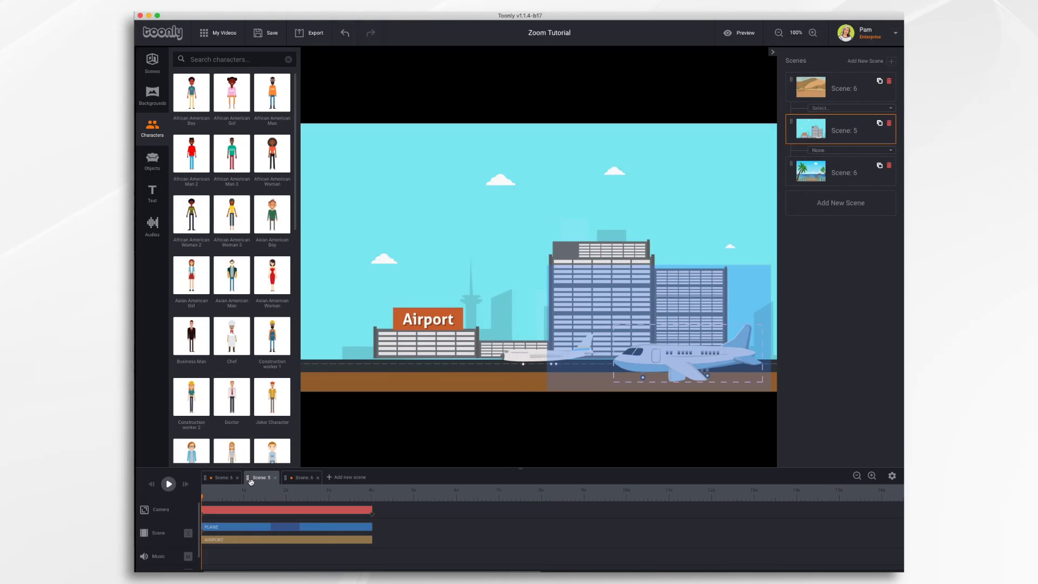
left_click(168, 484)
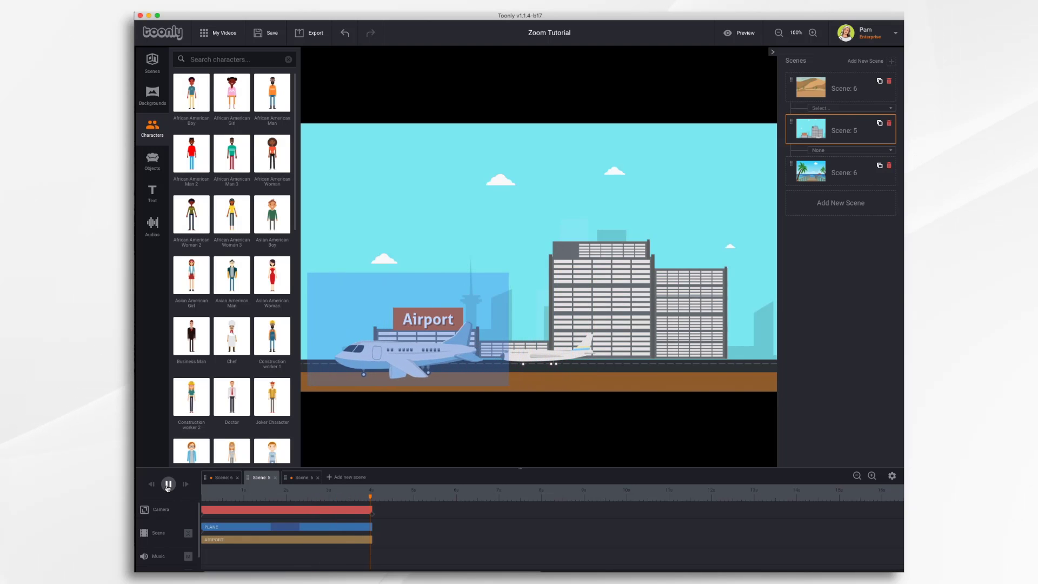
left_click(739, 32)
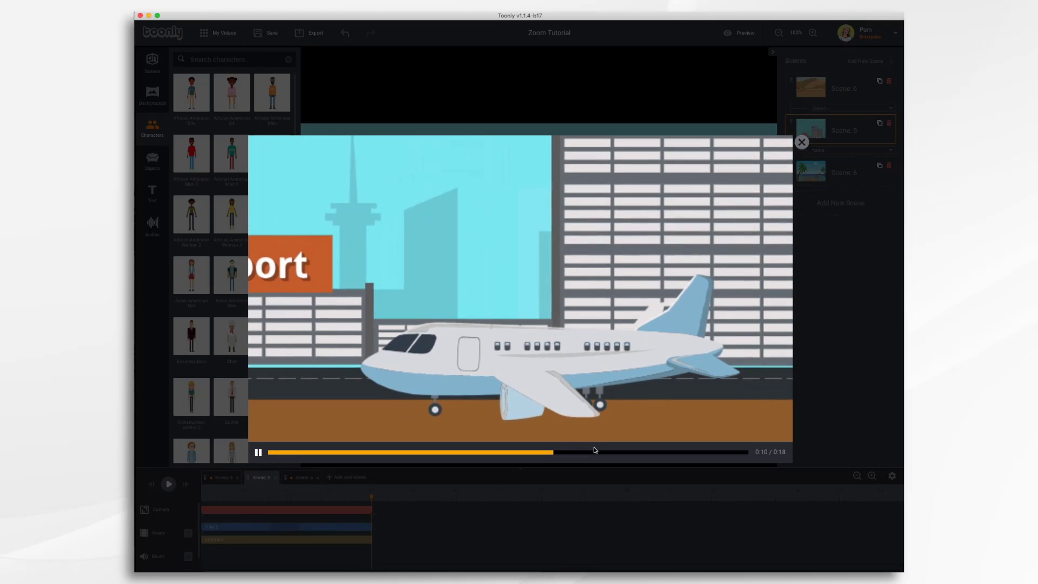
left_click(802, 142)
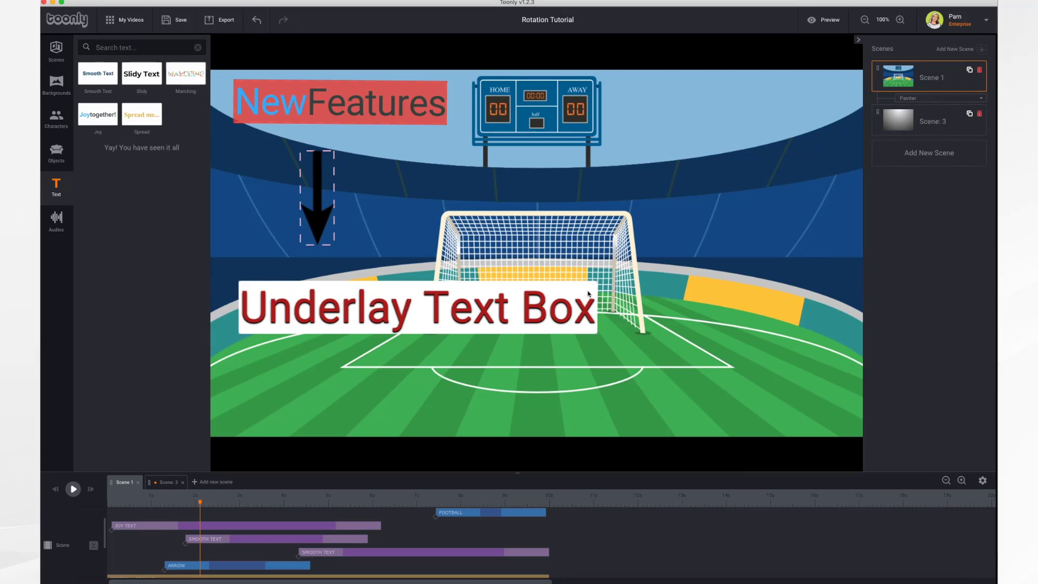
Open the text settings of the Underlay Text Box text in the soccer stadium scene.
left_click(464, 307)
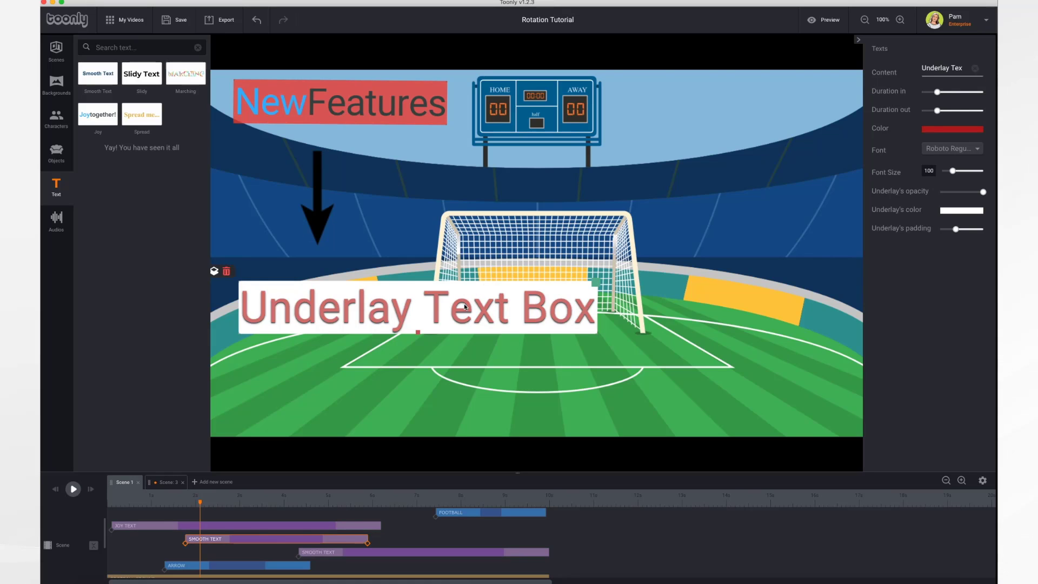
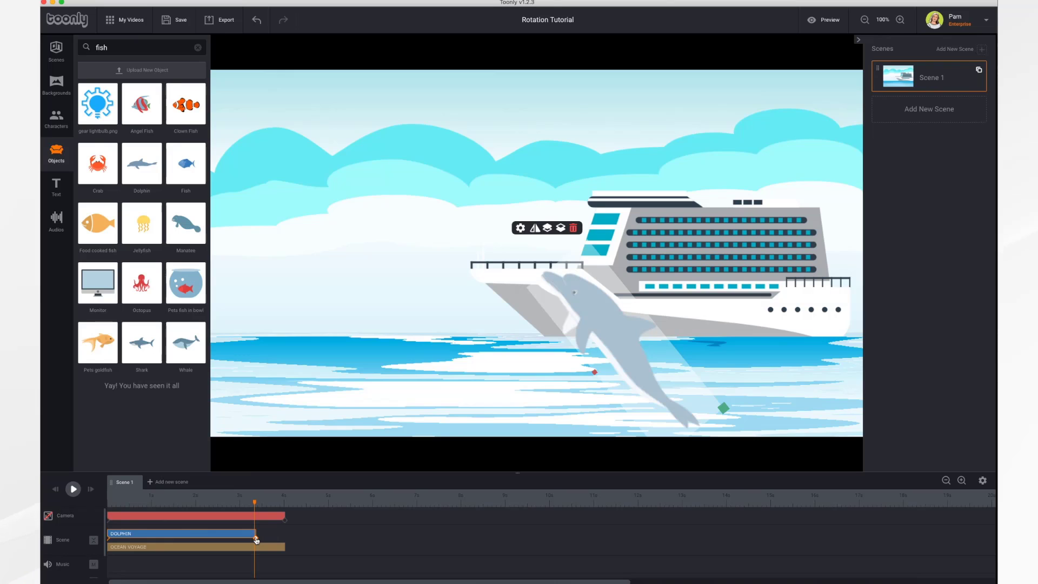
At the dolphin's ending keyframe, move it away from the ship's bow over open water and rotate it to dive nose-down.
left_click_drag(623, 328, 342, 275)
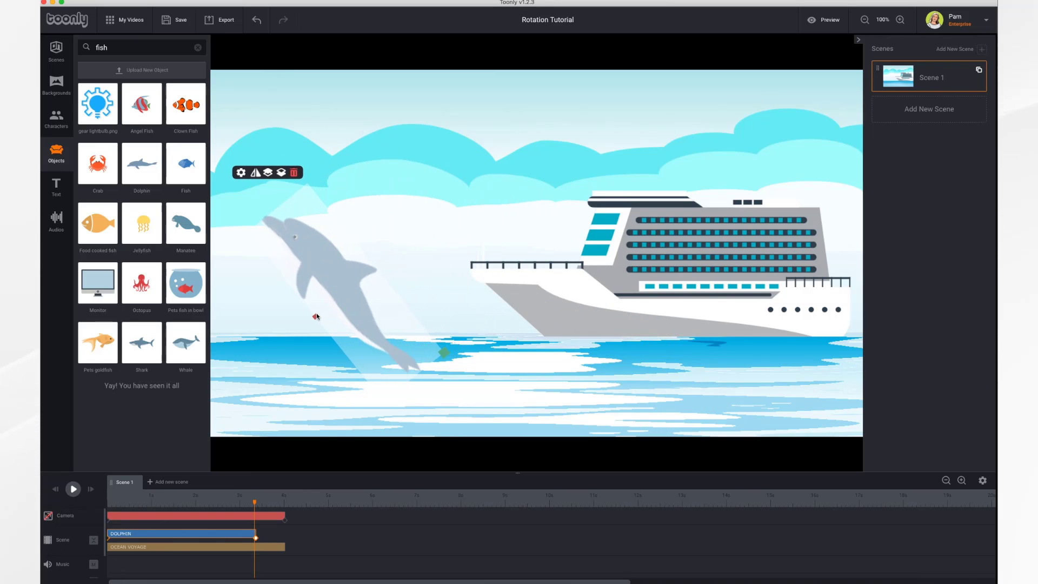
left_click_drag(315, 318, 383, 330)
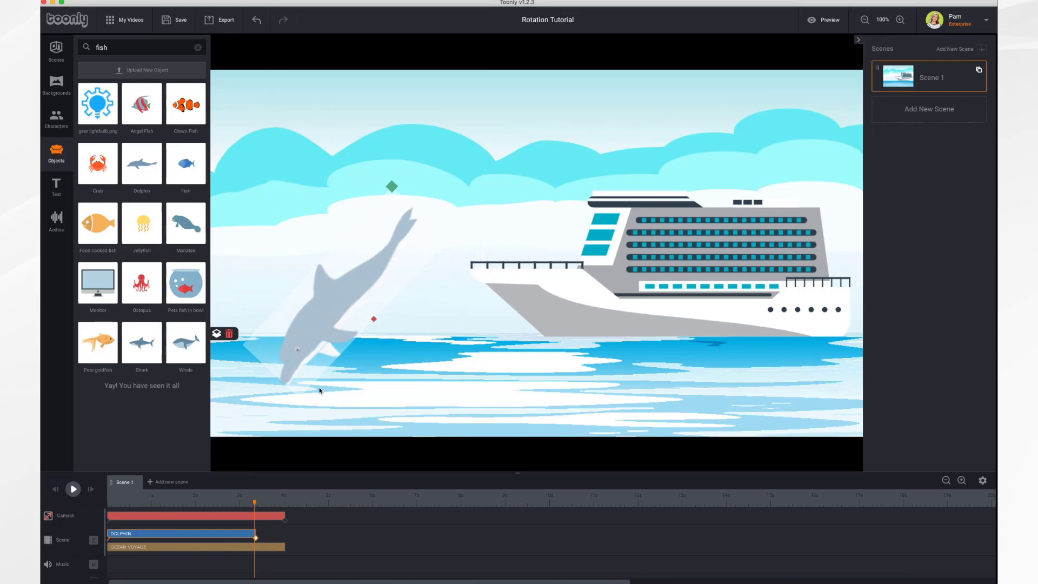
Play the ocean scene from the start to review the dolphin's rotating movement.
left_click_drag(256, 505, 96, 505)
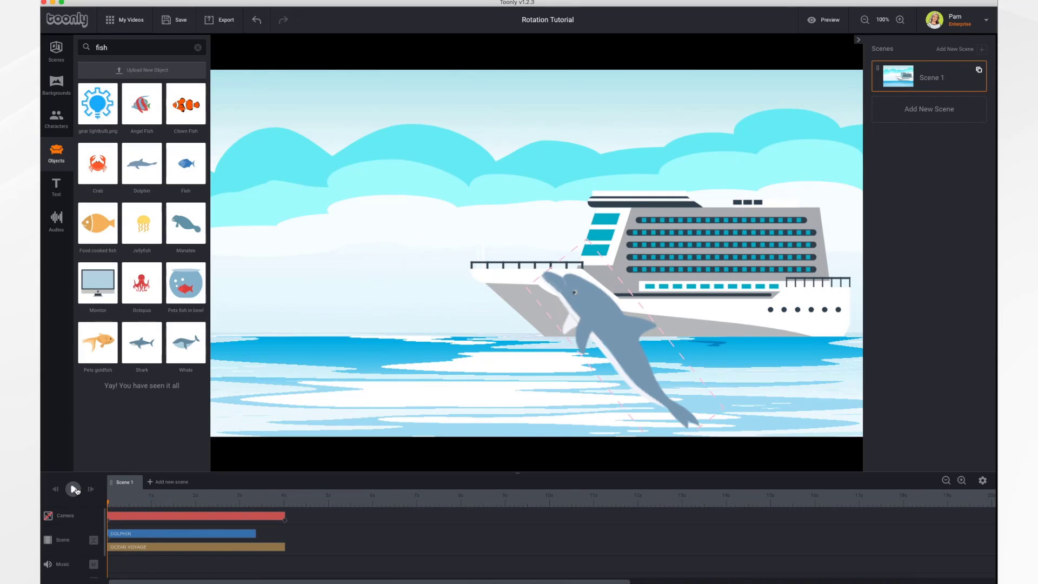
left_click(76, 491)
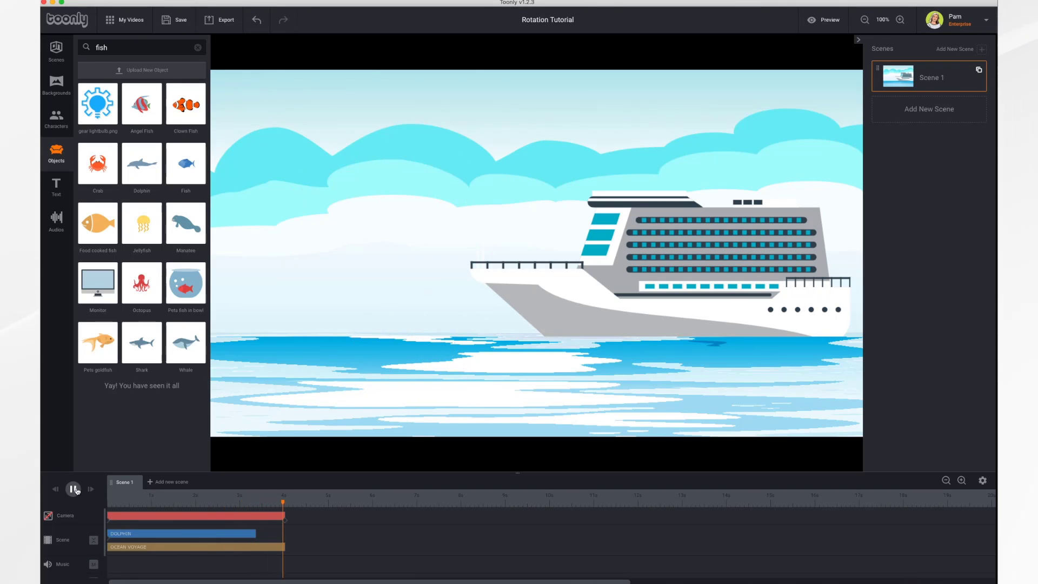
left_click(75, 489)
left_click(74, 489)
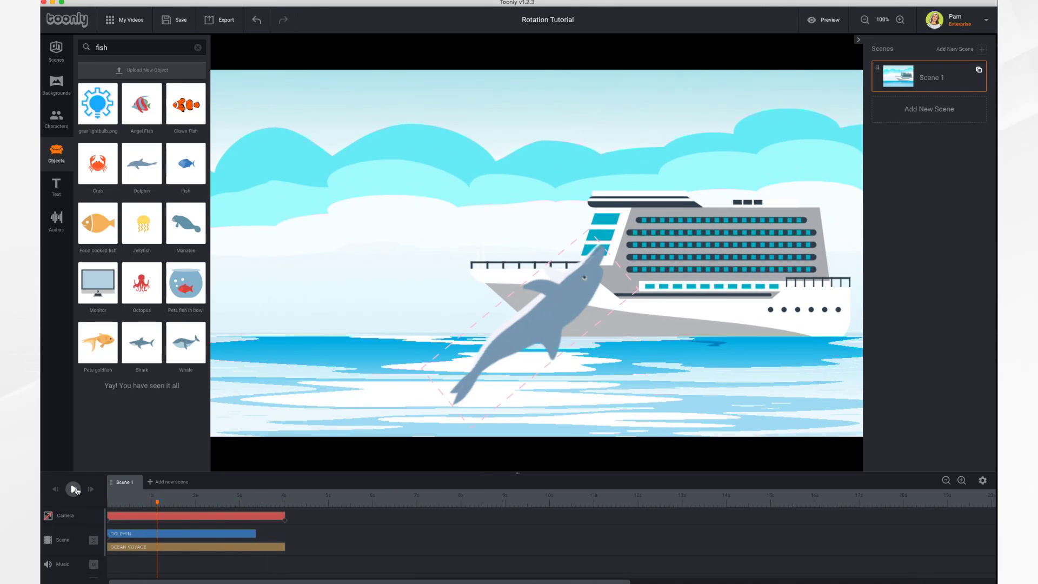
Set the dolphin's rotation direction to Counterclockwise and return the playhead to the start of the ocean scene.
left_click(200, 536)
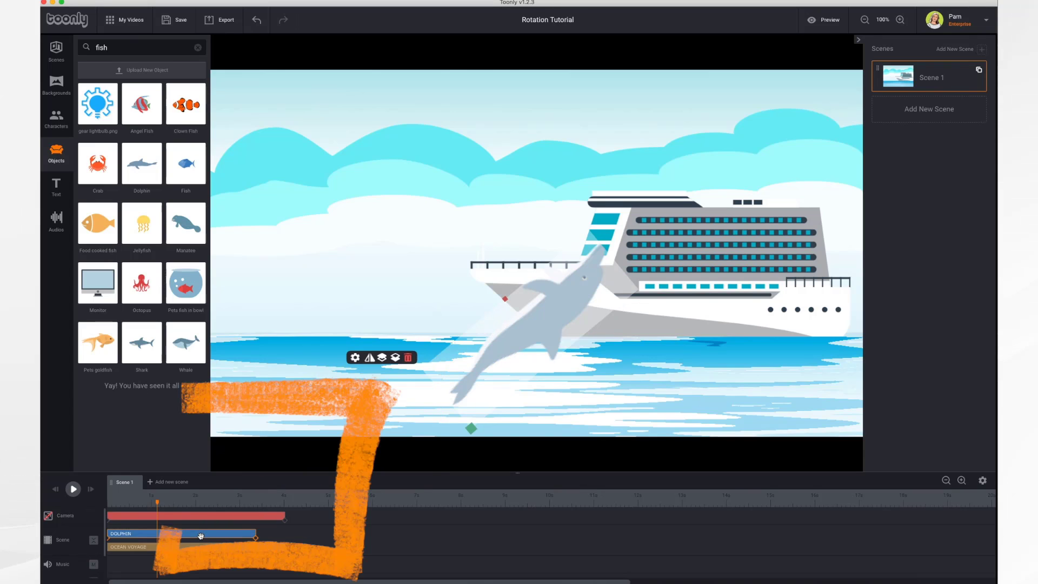
left_click(201, 536)
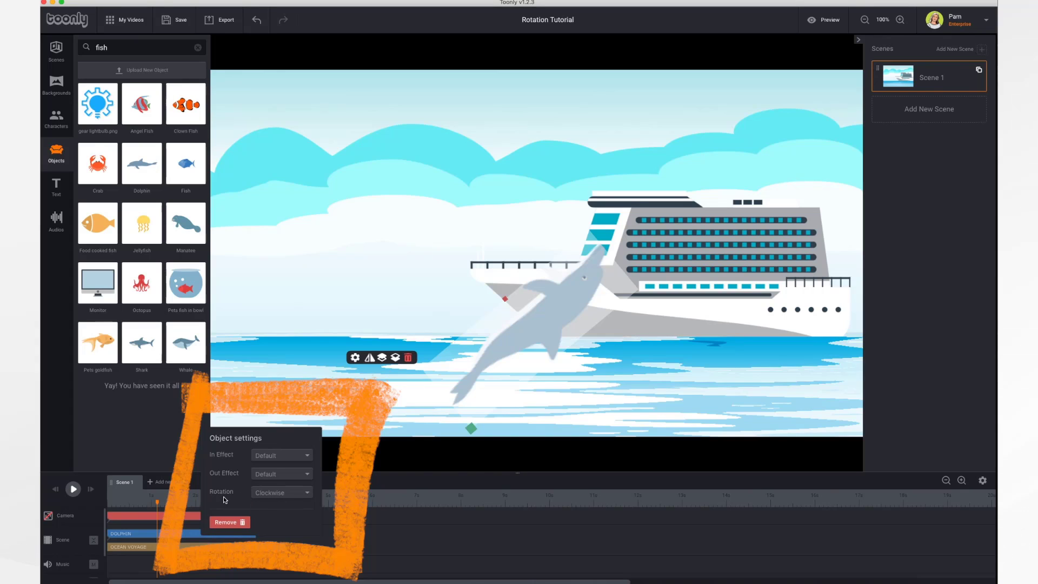
left_click(295, 498)
left_click(295, 522)
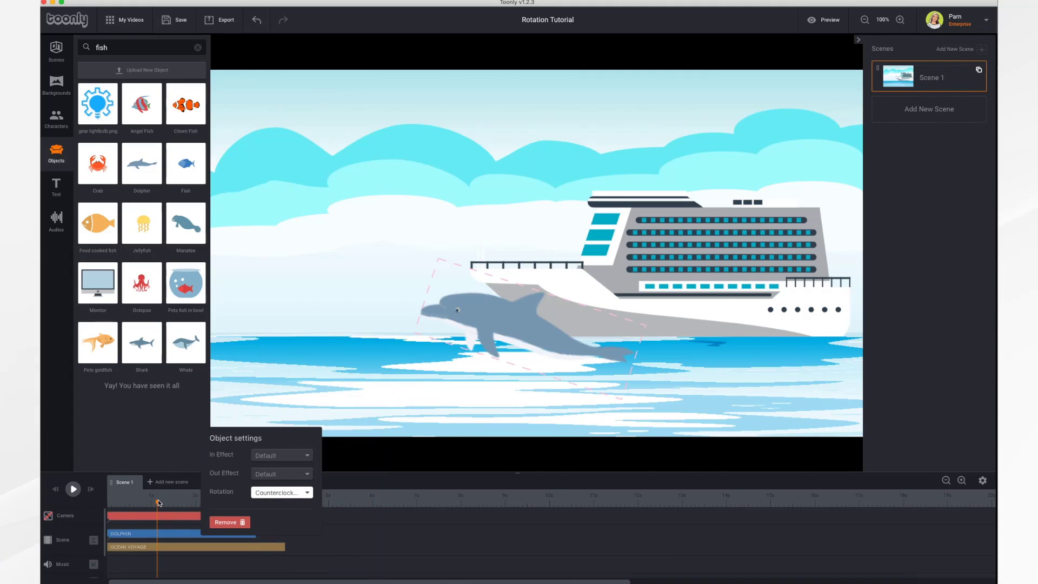
left_click_drag(158, 504, 108, 501)
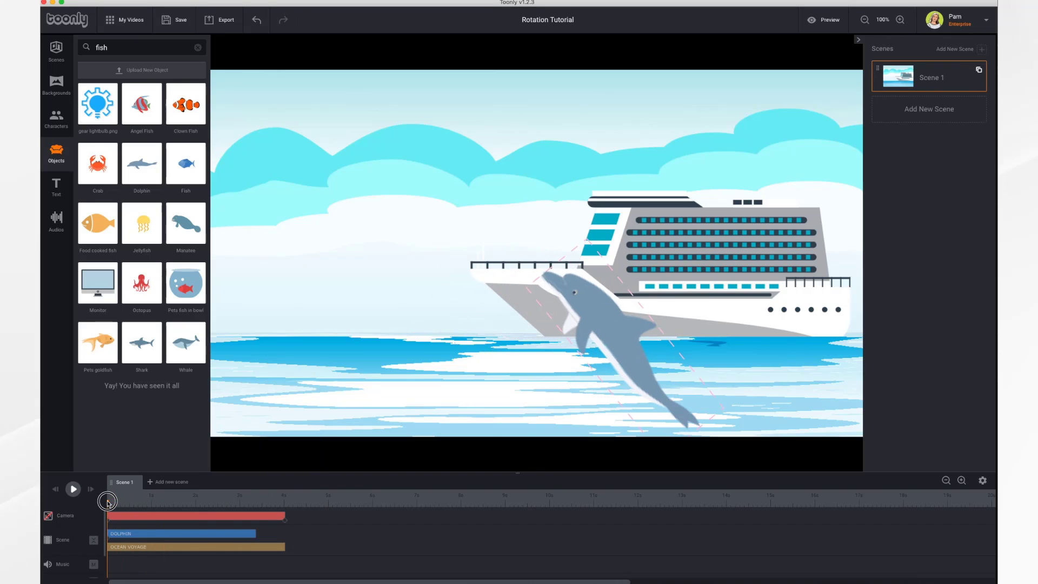
Play the first two seconds of the ocean scene to review the dolphin's counterclockwise rotation, and check its object settings.
left_click(73, 489)
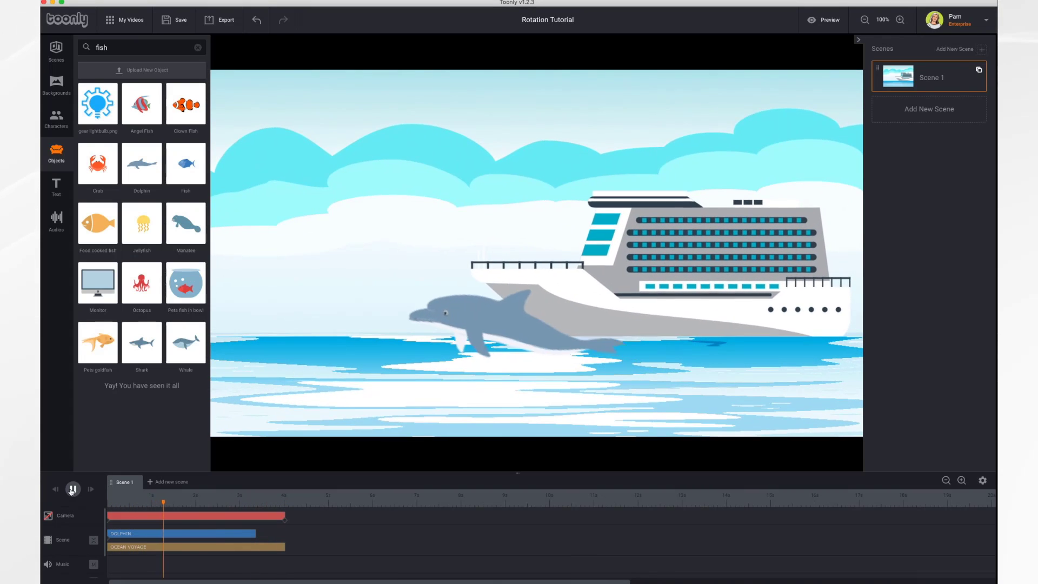
left_click(73, 490)
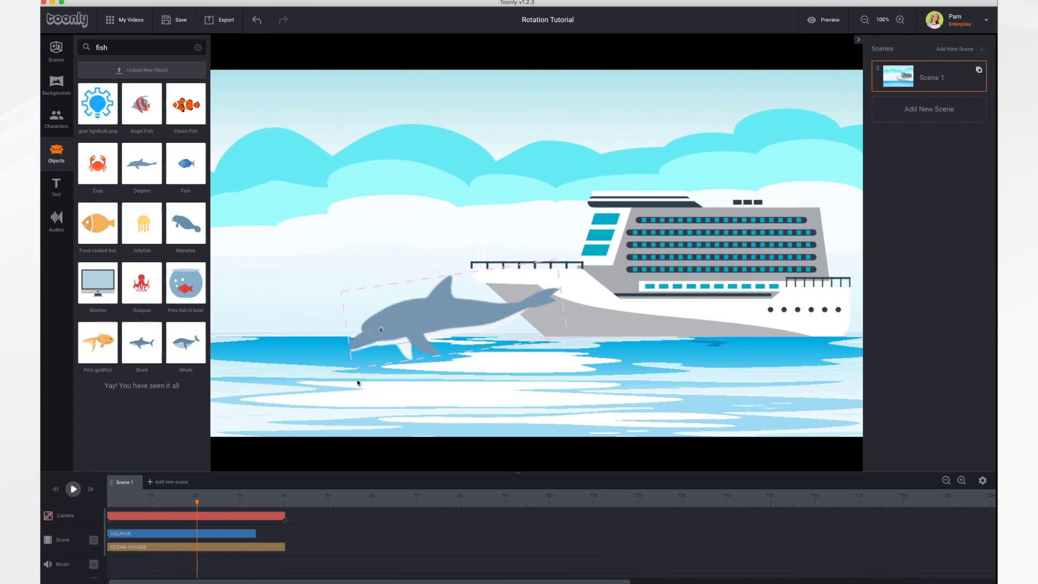
left_click(406, 323)
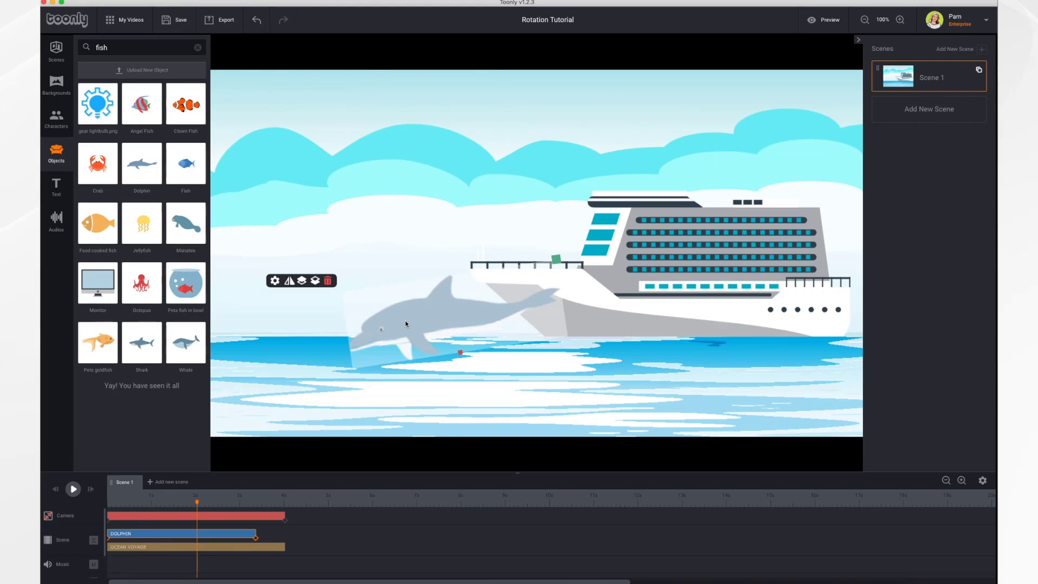
left_click(272, 283)
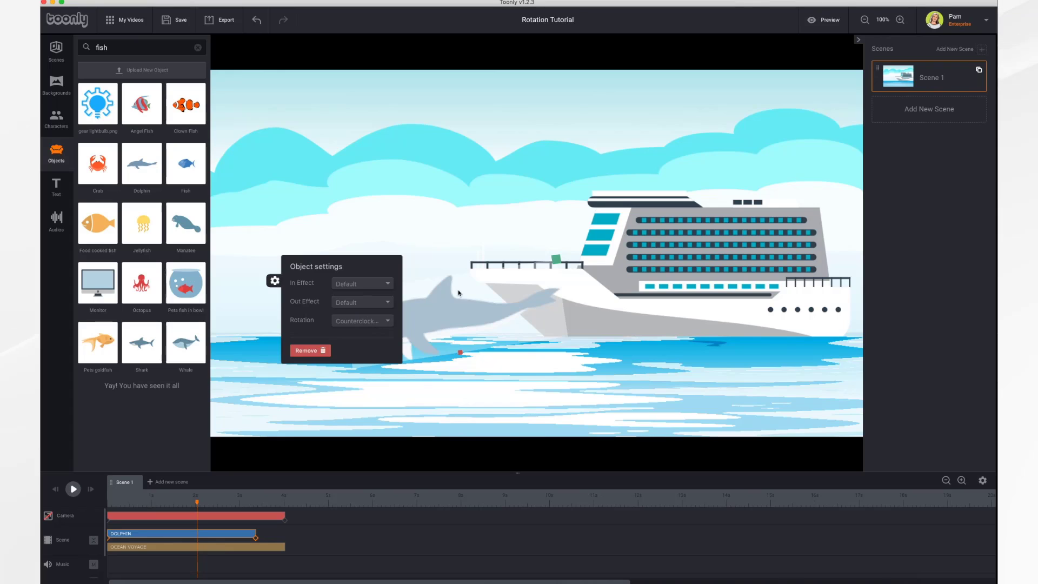
left_click(434, 237)
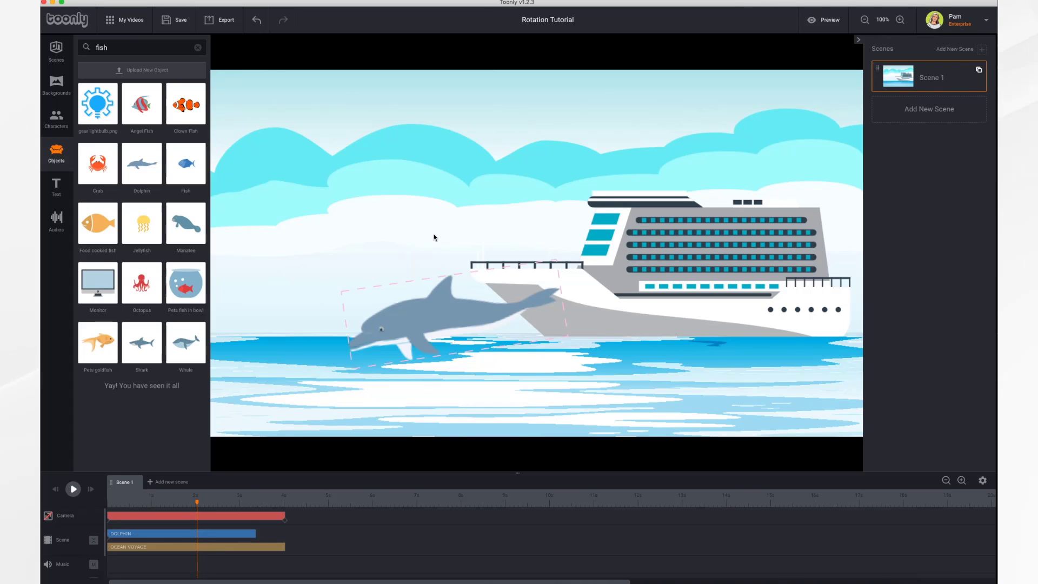
Set the dolphin's rotation direction to Clockwise in its object settings.
right_click(445, 316)
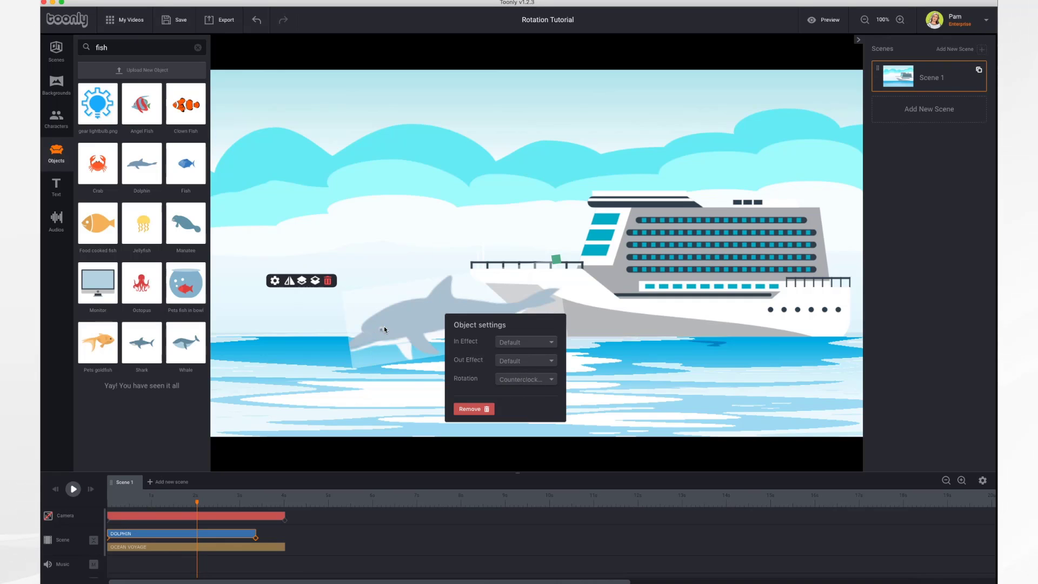
left_click(522, 381)
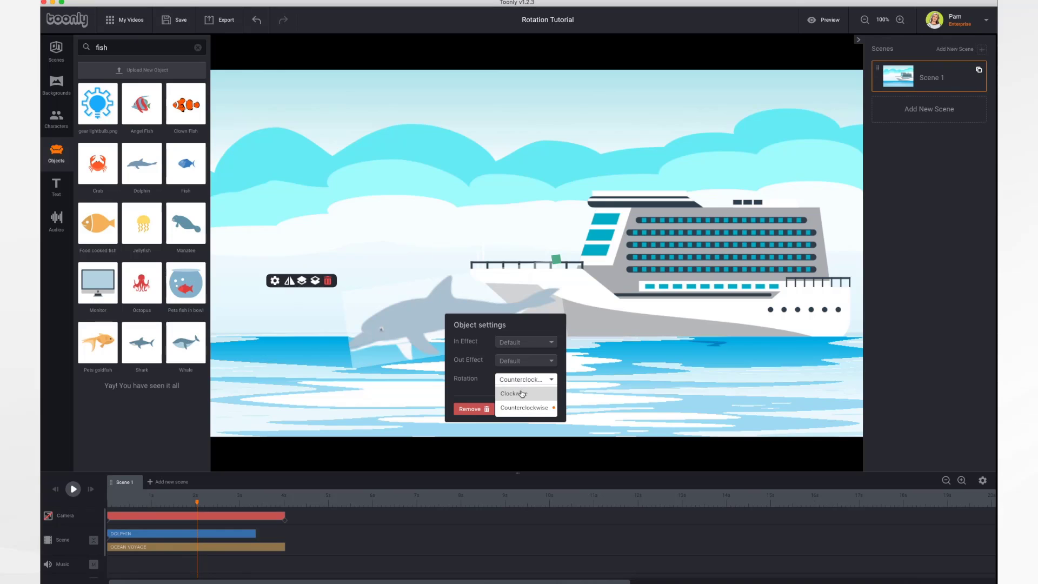
left_click(522, 394)
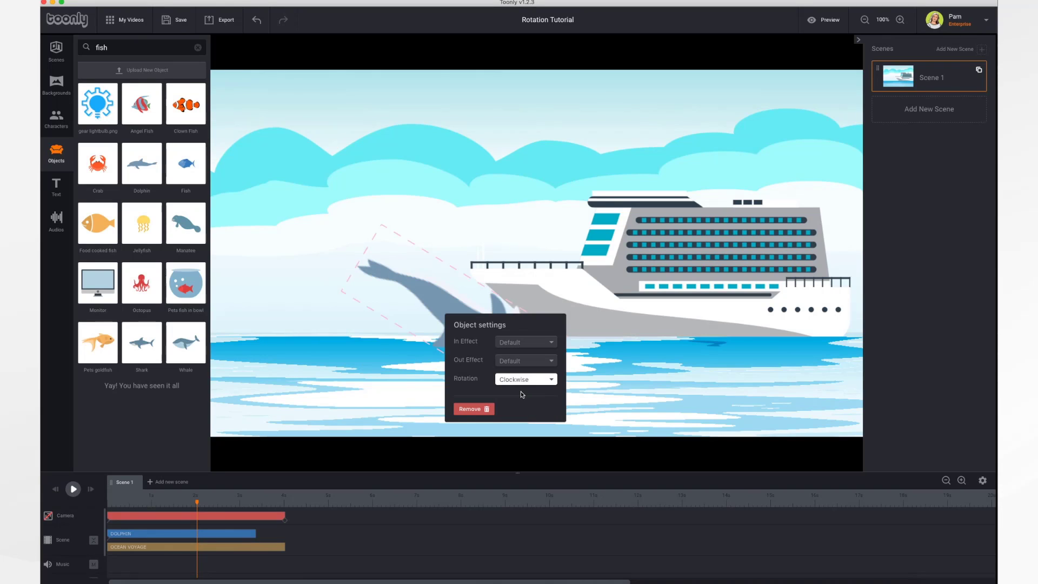
left_click(394, 363)
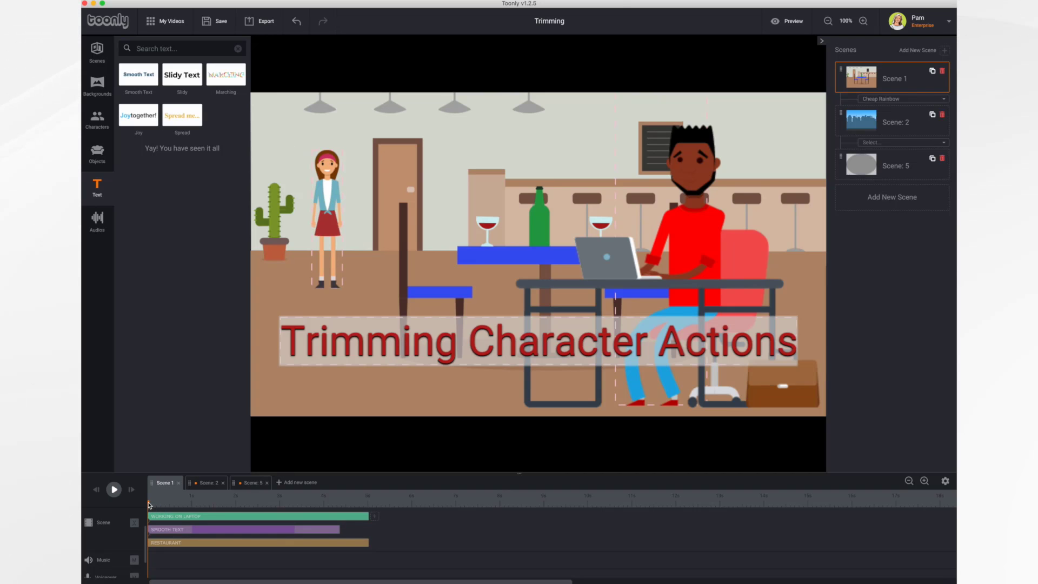
Play Scene 1 of the Trimming project from the start to review its Working on Laptop animation.
left_click_drag(150, 504, 149, 532)
left_click(114, 489)
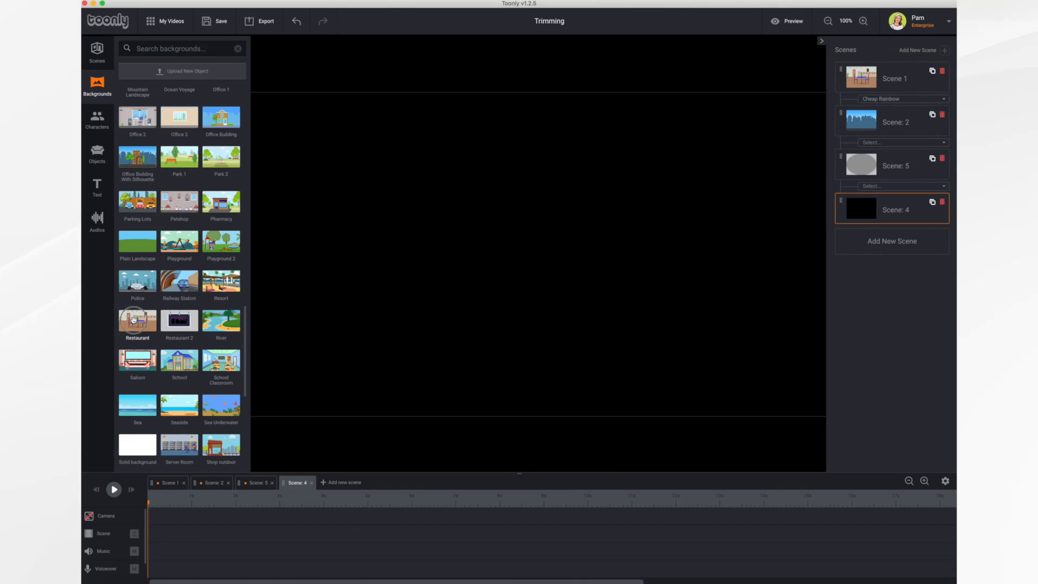
Add the Restaurant background to the empty Scene 4 and place an enlarged African American Woman 3 character beside the cafe table's near chair.
left_click_drag(135, 319, 451, 281)
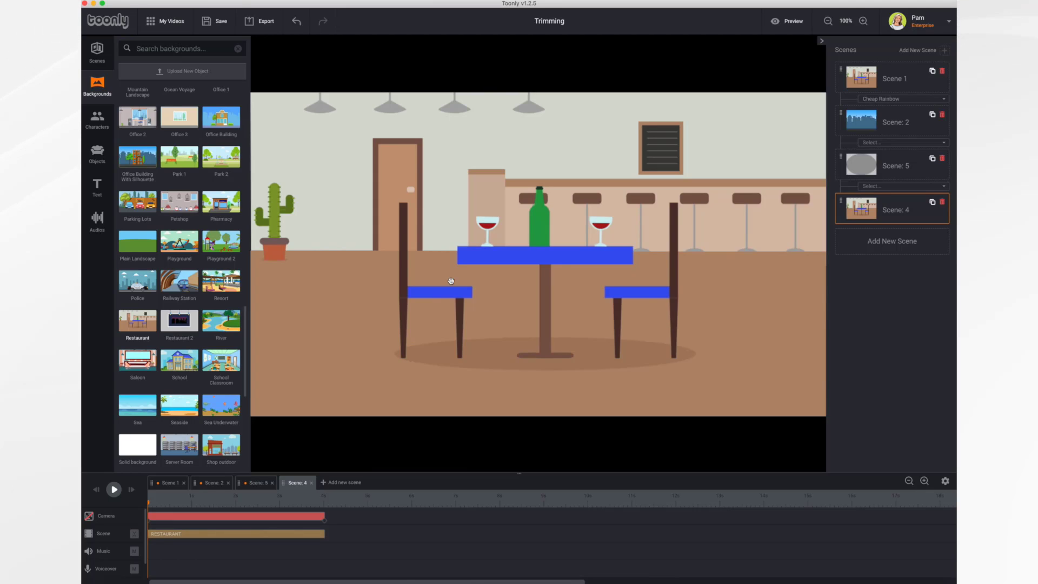
left_click(98, 117)
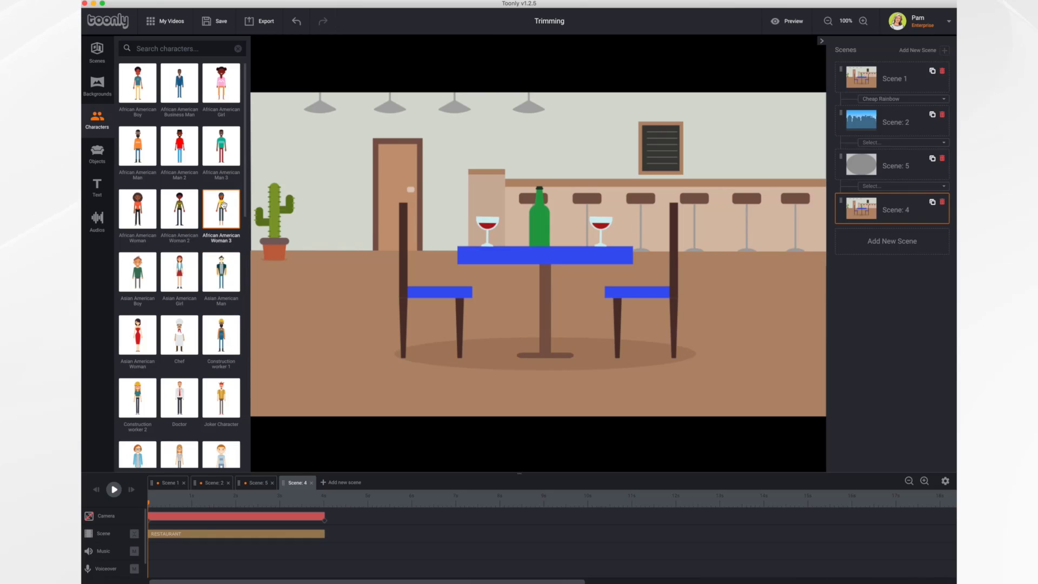
left_click_drag(222, 211, 361, 250)
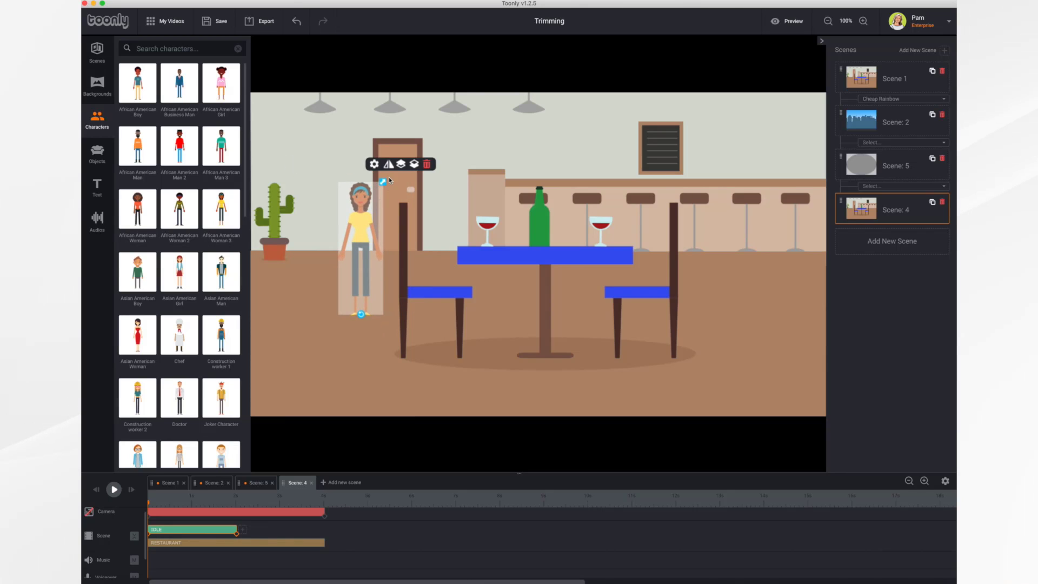
left_click_drag(383, 184, 460, 135)
left_click_drag(354, 209, 359, 228)
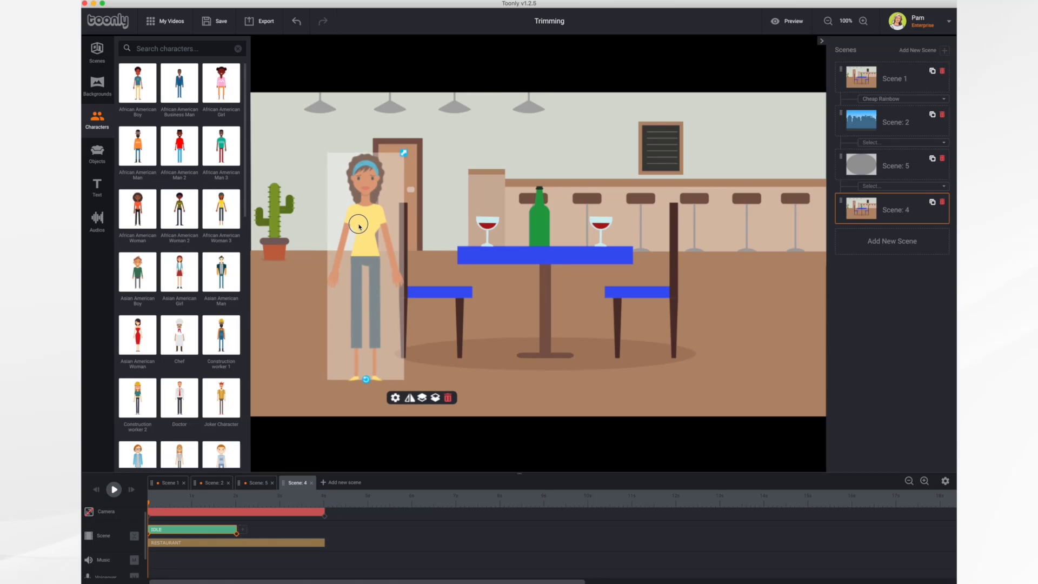
Set the woman's animation type to Working on laptop and play the scene to see the action.
left_click(395, 398)
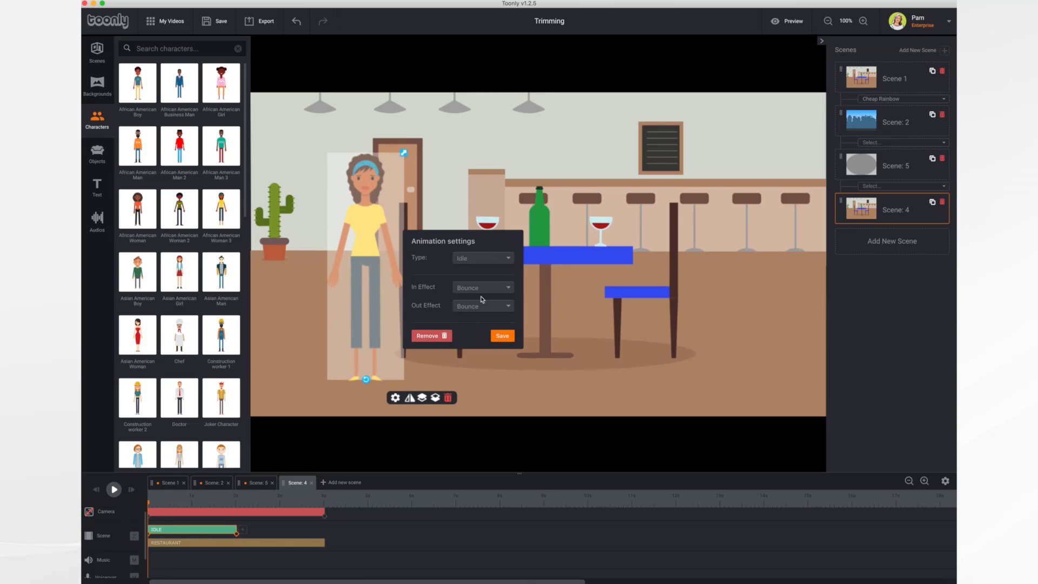
left_click(488, 262)
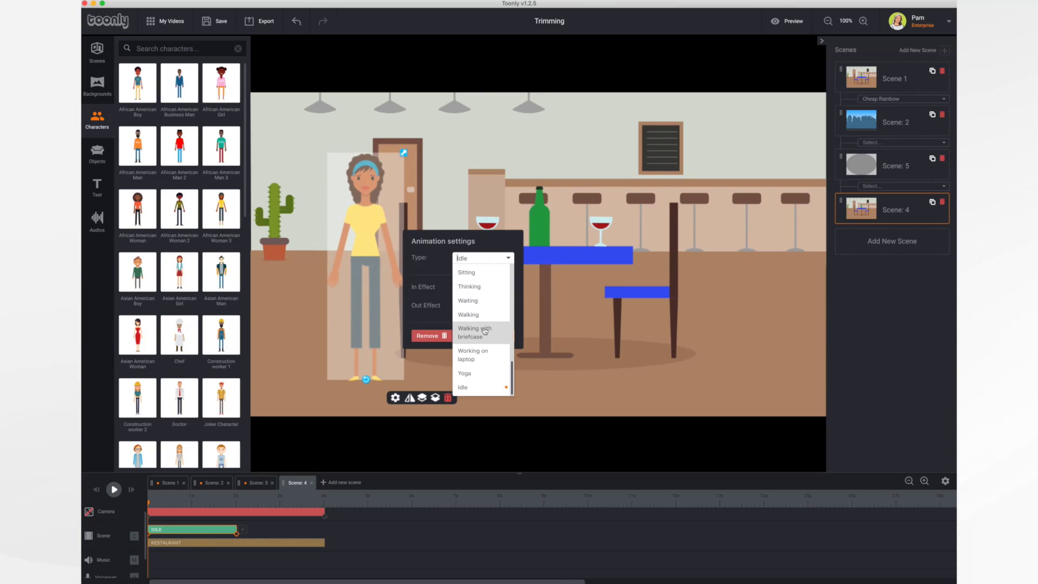
left_click(479, 351)
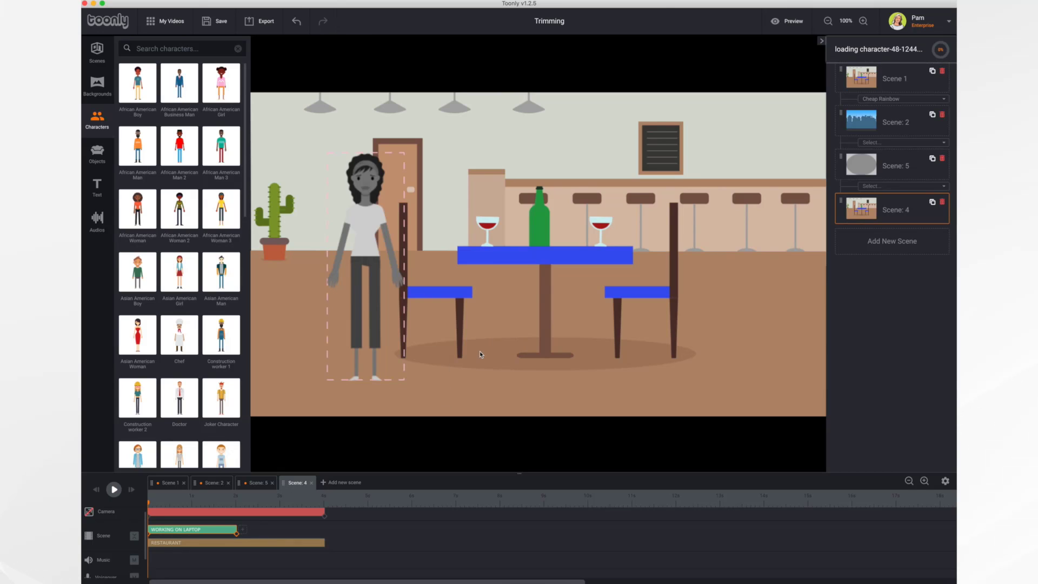
left_click(382, 244)
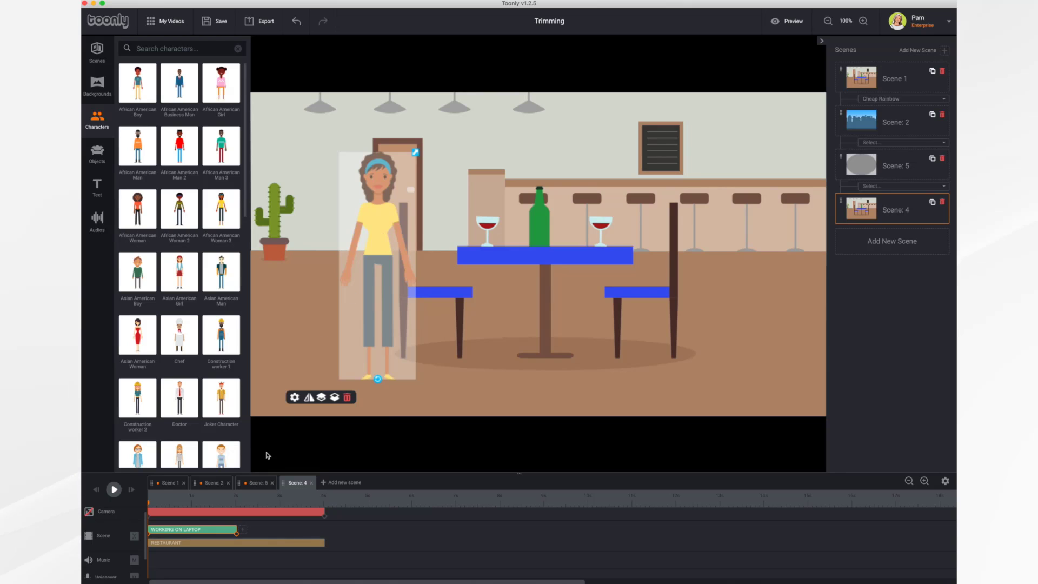
left_click(113, 490)
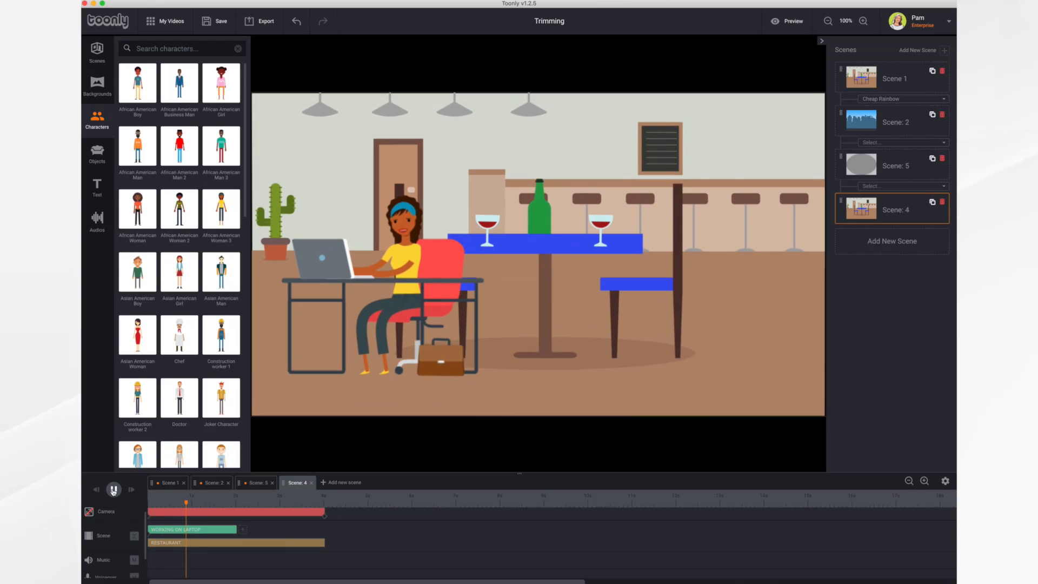
Move the seated woman across to the other side of the restaurant table, in front of the chalkboard, and enlarge her.
left_click_drag(406, 275, 711, 288)
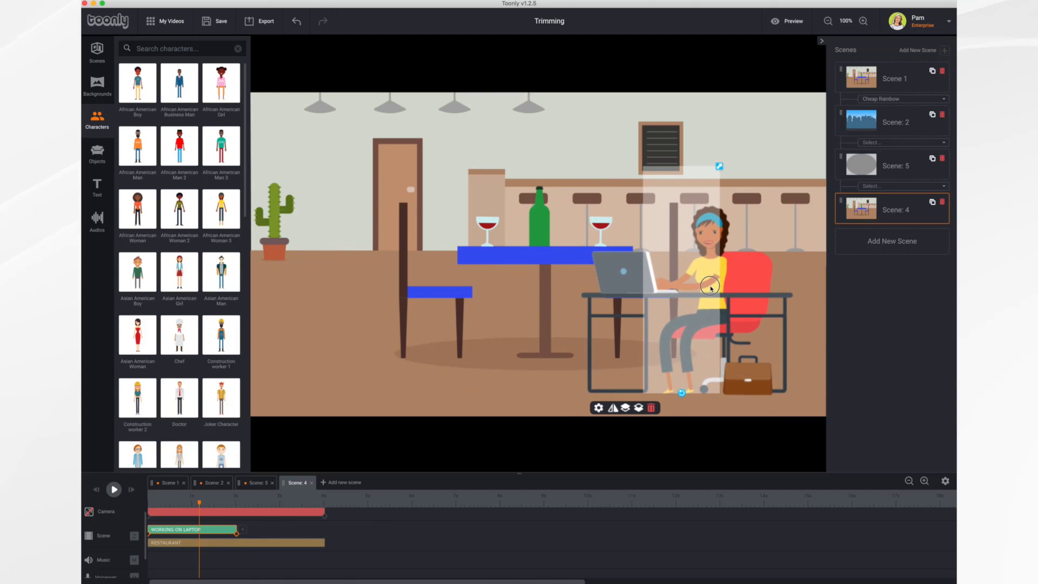
left_click_drag(721, 169, 770, 130)
left_click_drag(698, 300, 684, 271)
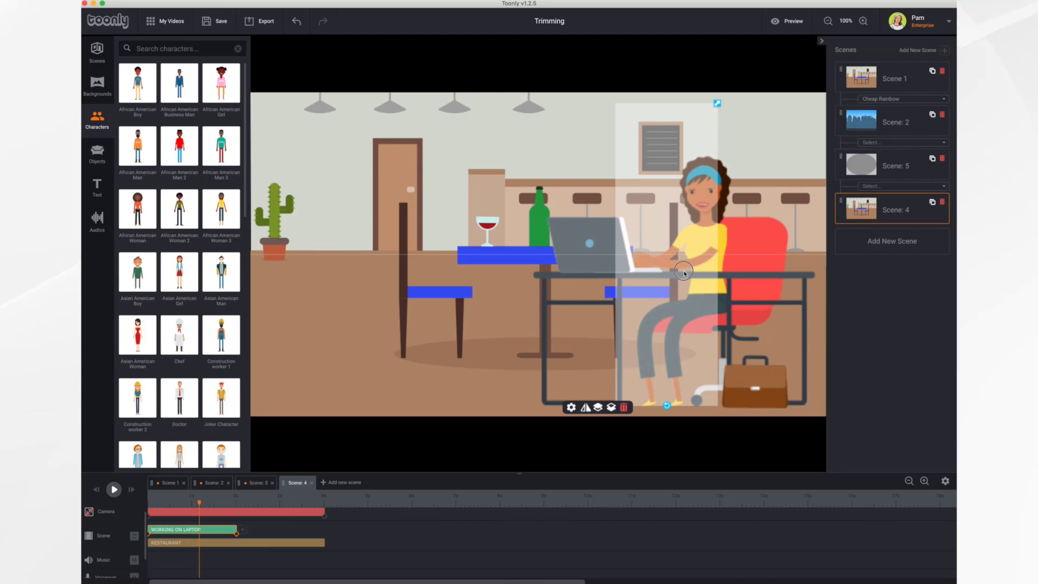
Trim the beginning of the woman's Working on Laptop animation to a start frame where she already sits typing, and save it.
left_click(571, 408)
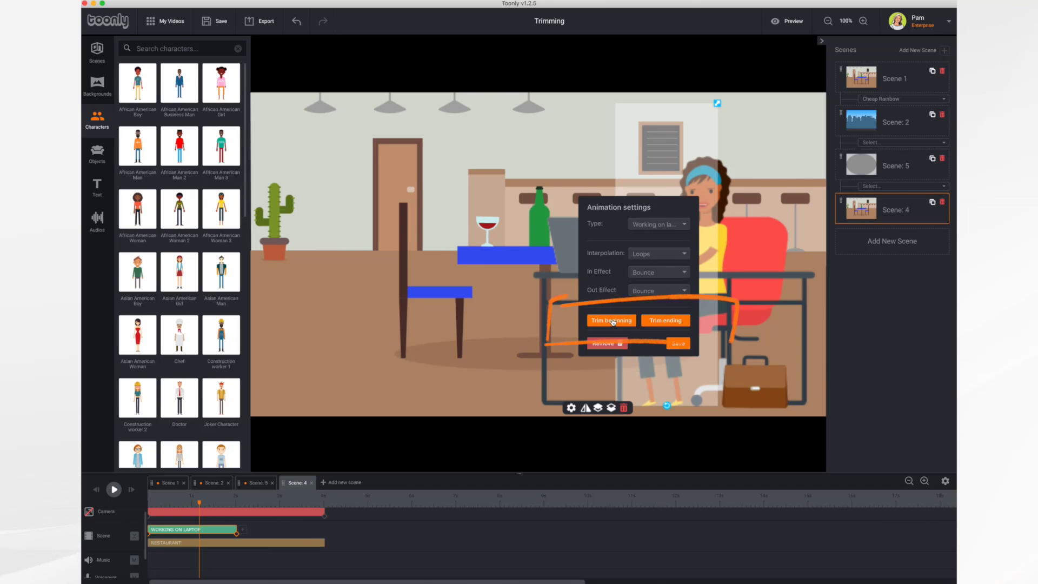
left_click(613, 322)
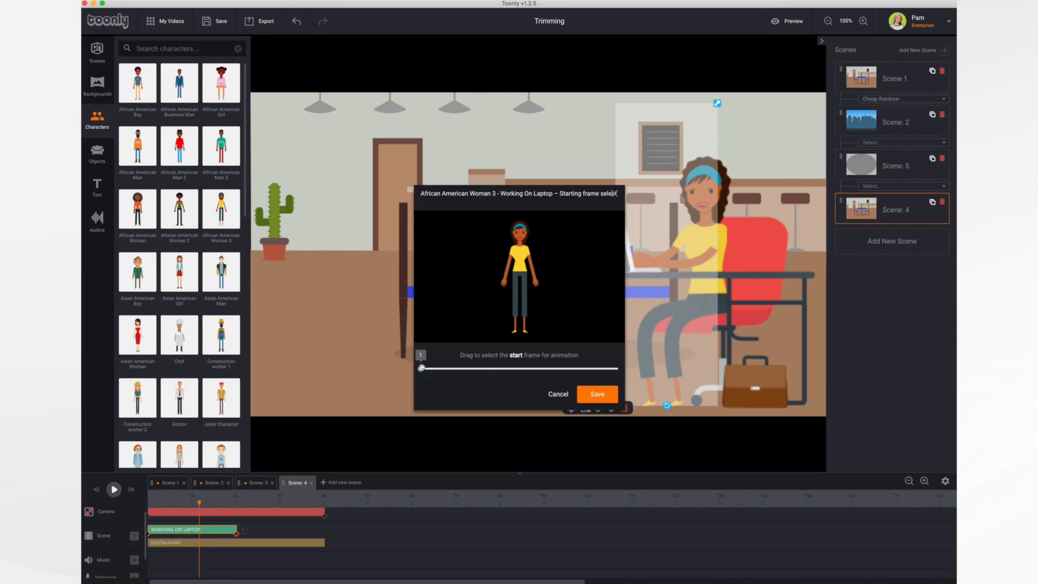
left_click_drag(421, 368, 461, 371)
left_click_drag(552, 385, 481, 384)
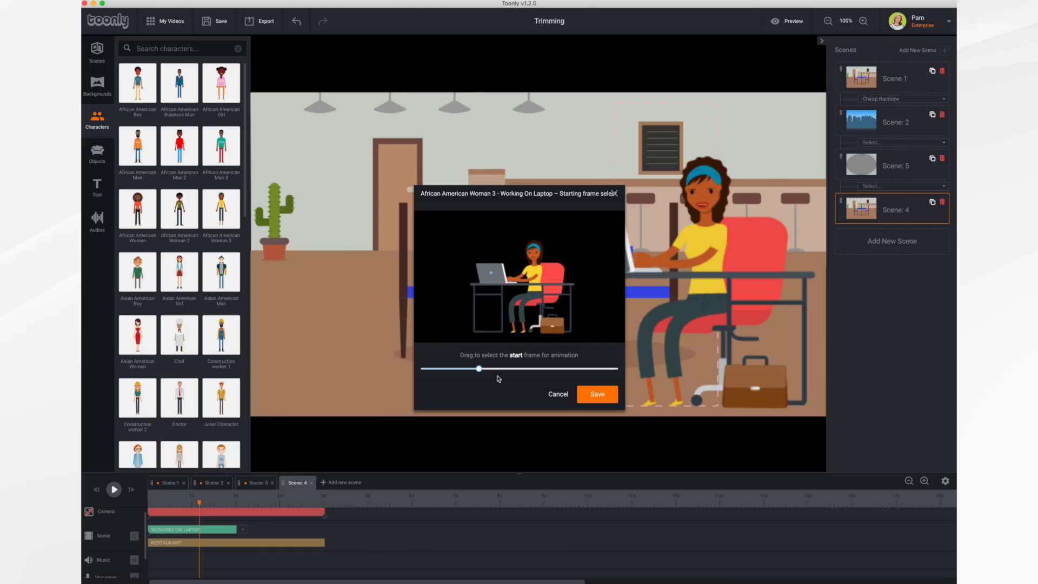
left_click(594, 395)
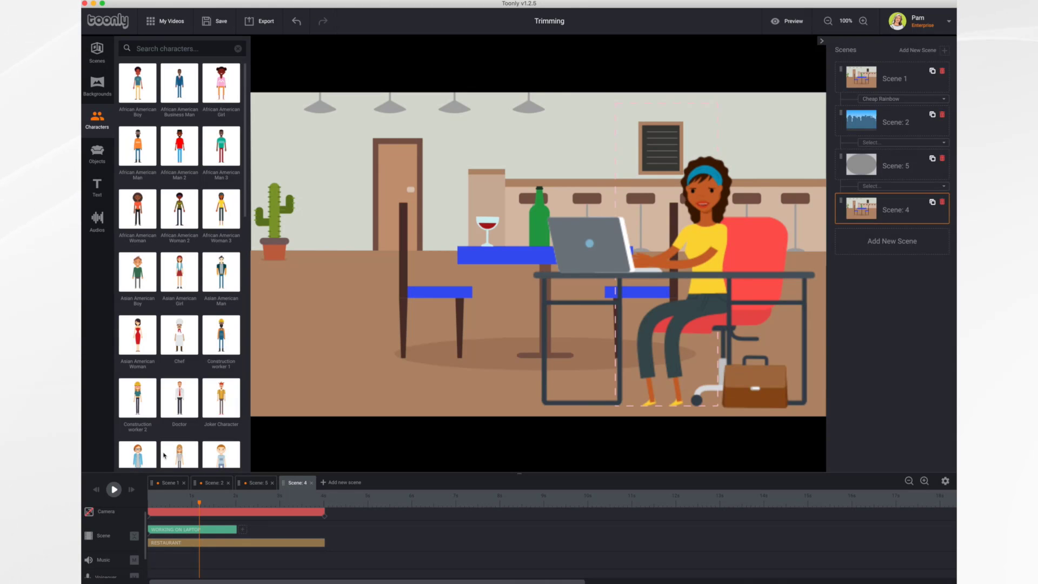
Play the restaurant scene from the start and extend the Working on Laptop clip to 5 seconds.
left_click_drag(200, 504, 134, 504)
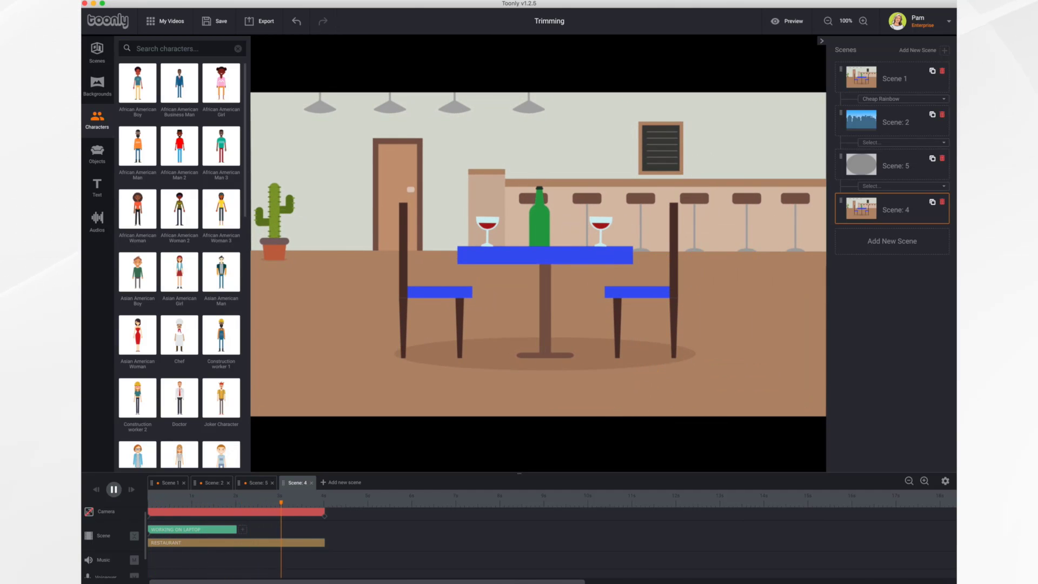
left_click(113, 490)
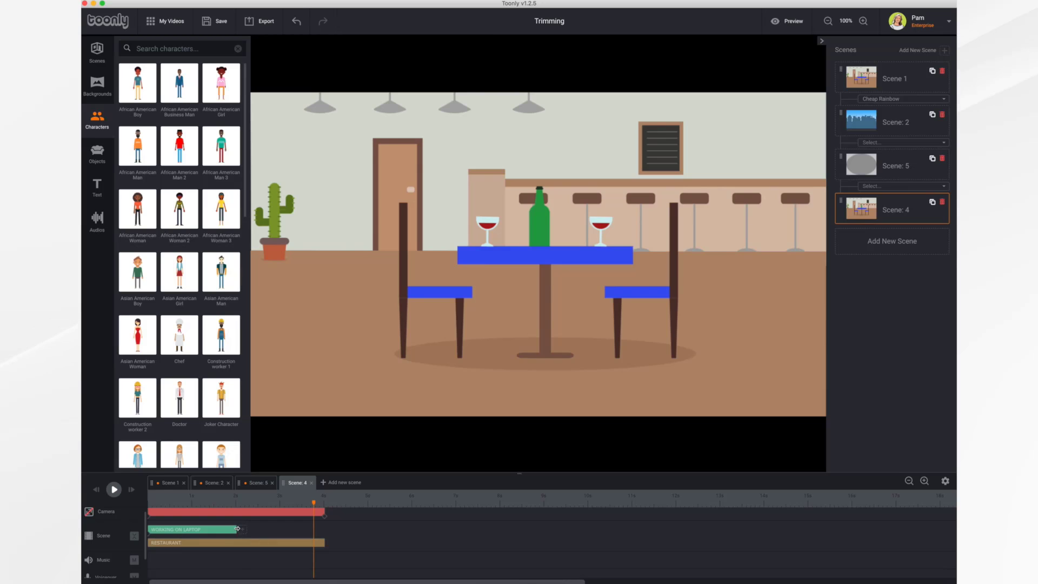
left_click_drag(240, 533, 371, 550)
Set both the In Effect and the Out Effect of the woman's laptop animation to Instant.
left_click(572, 408)
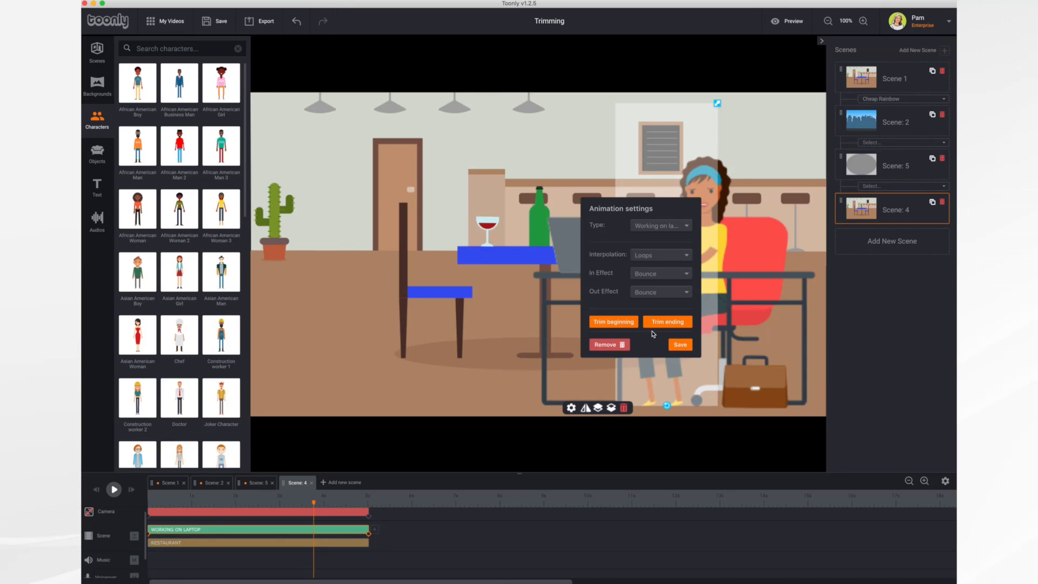
left_click(678, 276)
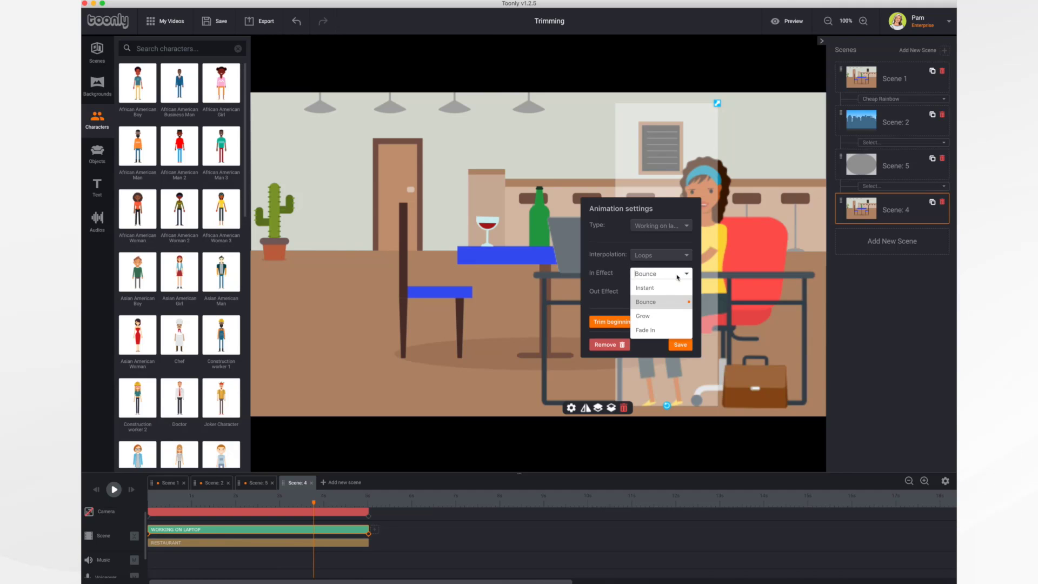
left_click(654, 289)
left_click(675, 294)
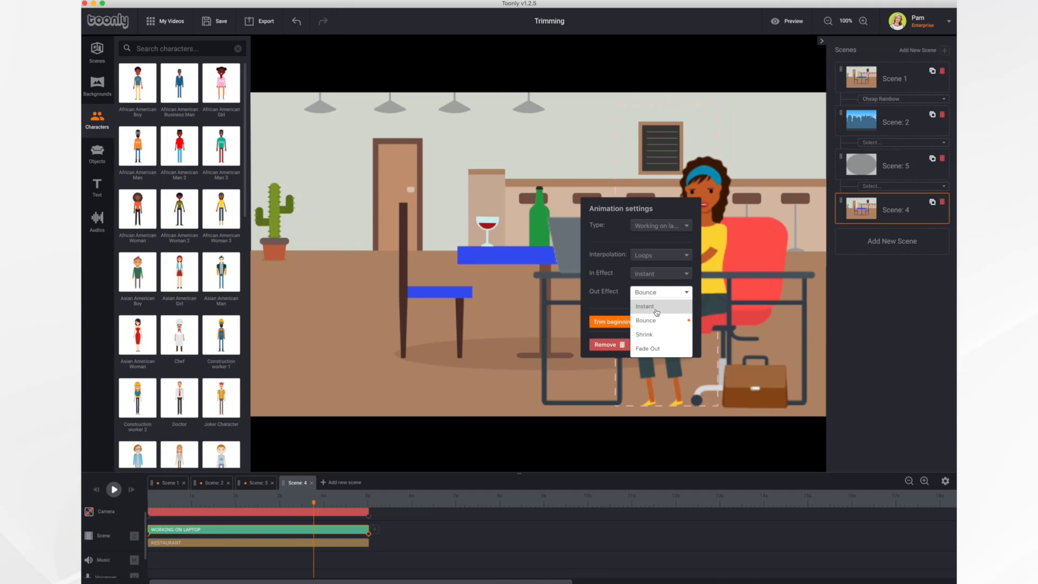
left_click(657, 311)
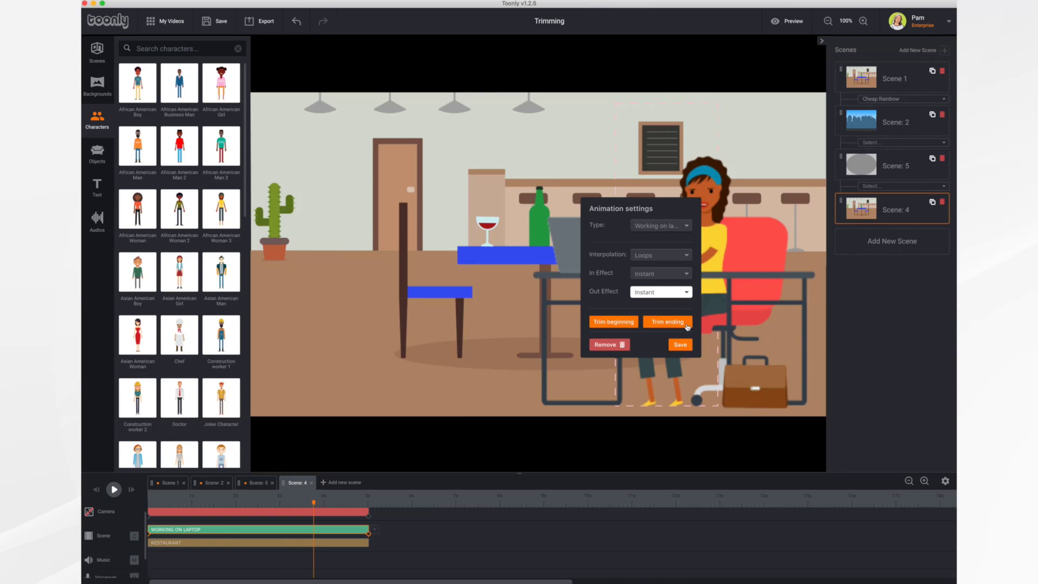
left_click(476, 432)
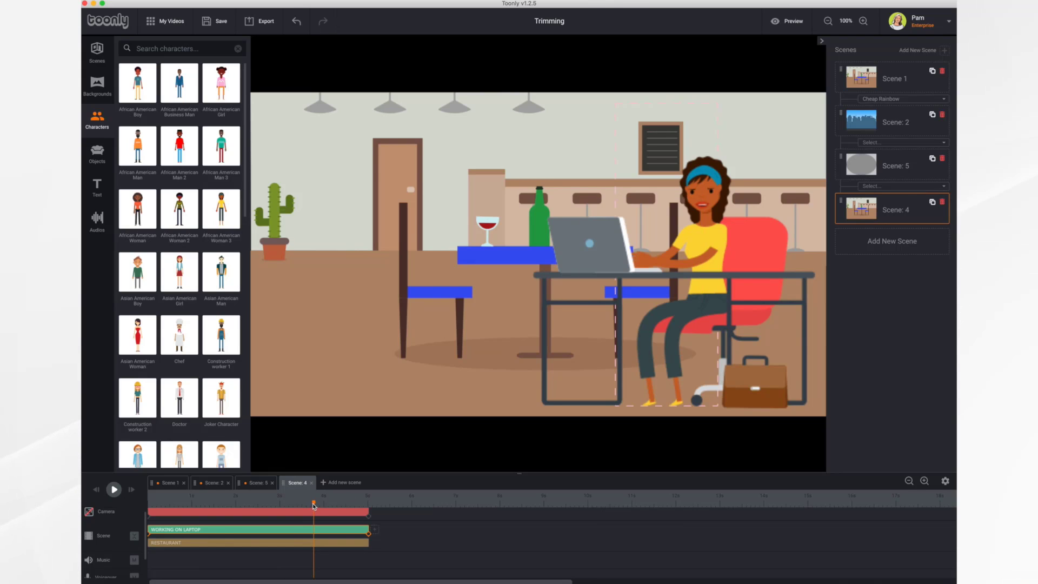
Play the restaurant scene from the start and scrub back from its end to examine how the laptop animation finishes.
left_click_drag(315, 505, 111, 492)
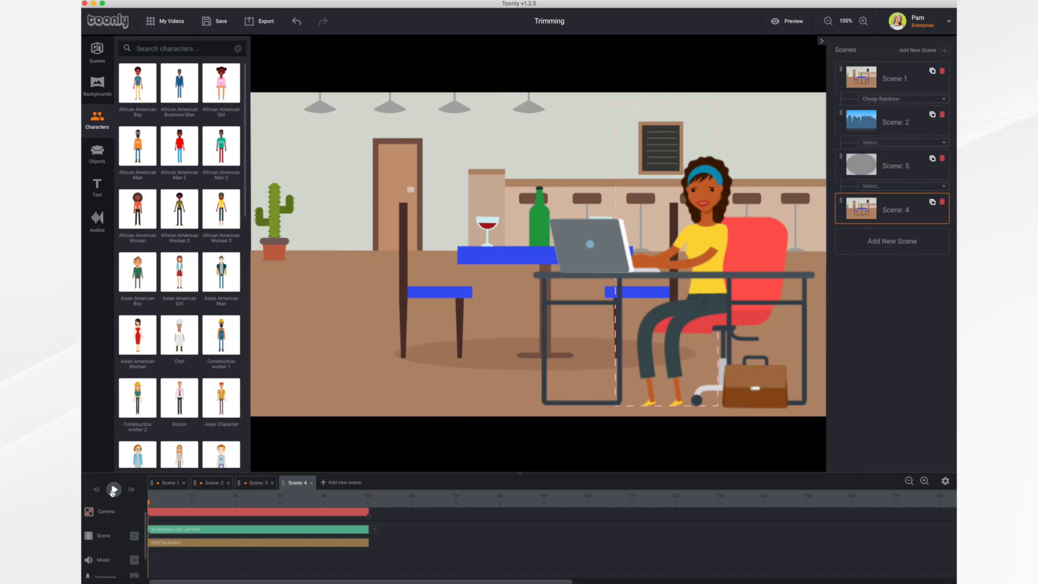
left_click(113, 490)
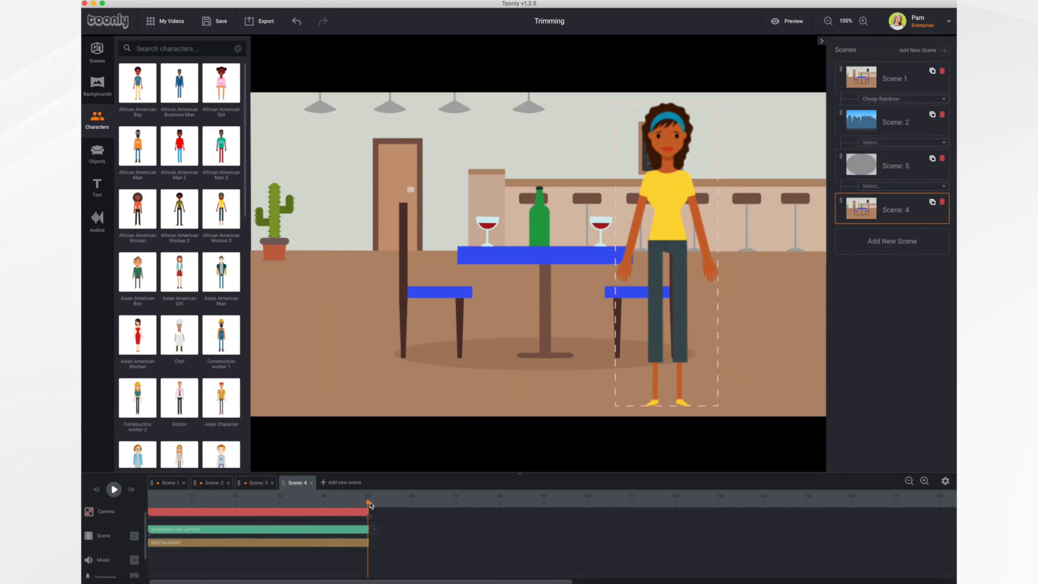
left_click_drag(370, 506, 333, 510)
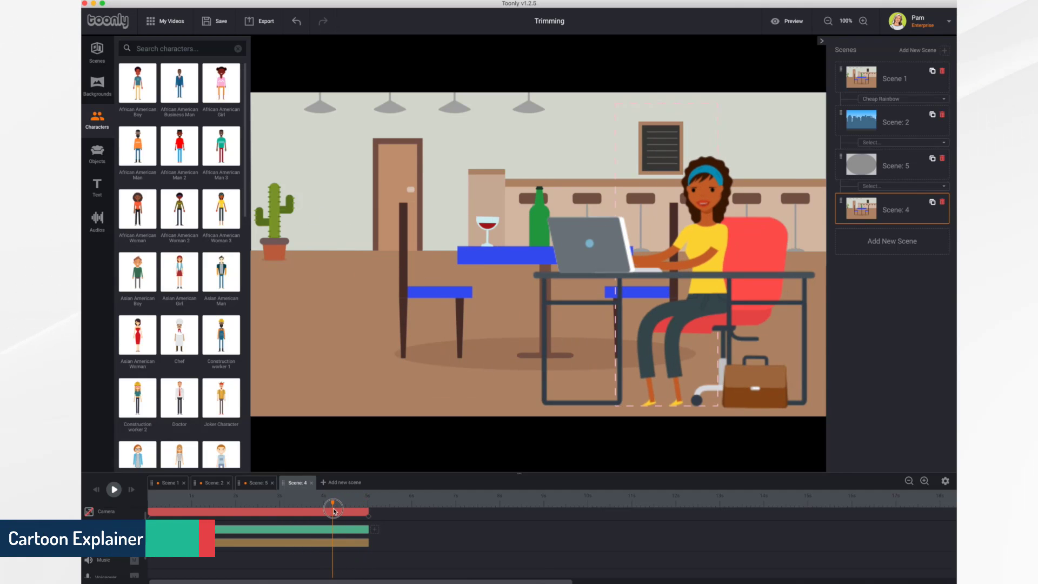
Trim the ending of the woman's Working on Laptop animation to a frame where she still sits typing, save it, and replay the scene.
left_click(705, 320)
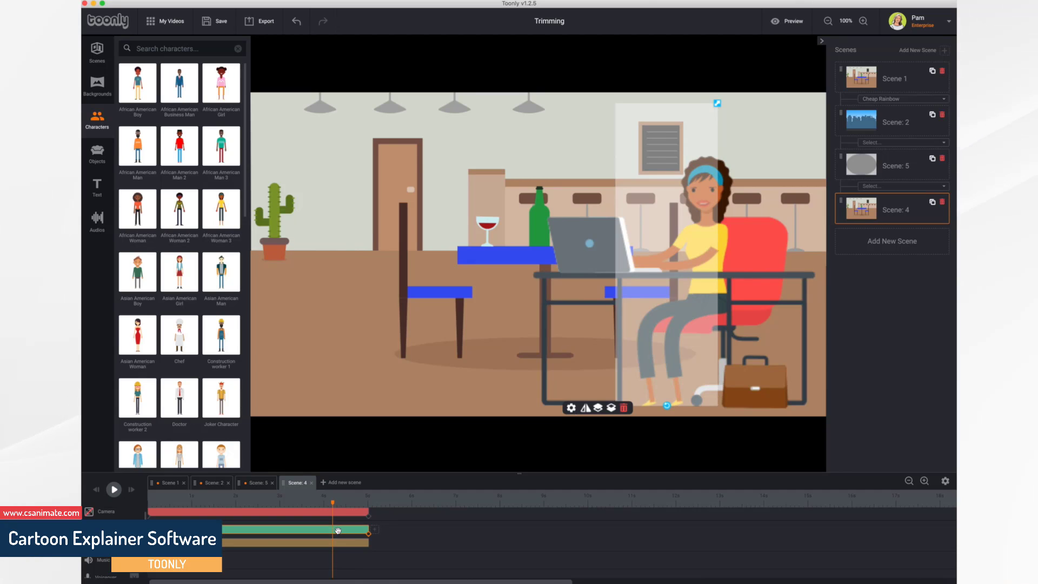
left_click(572, 409)
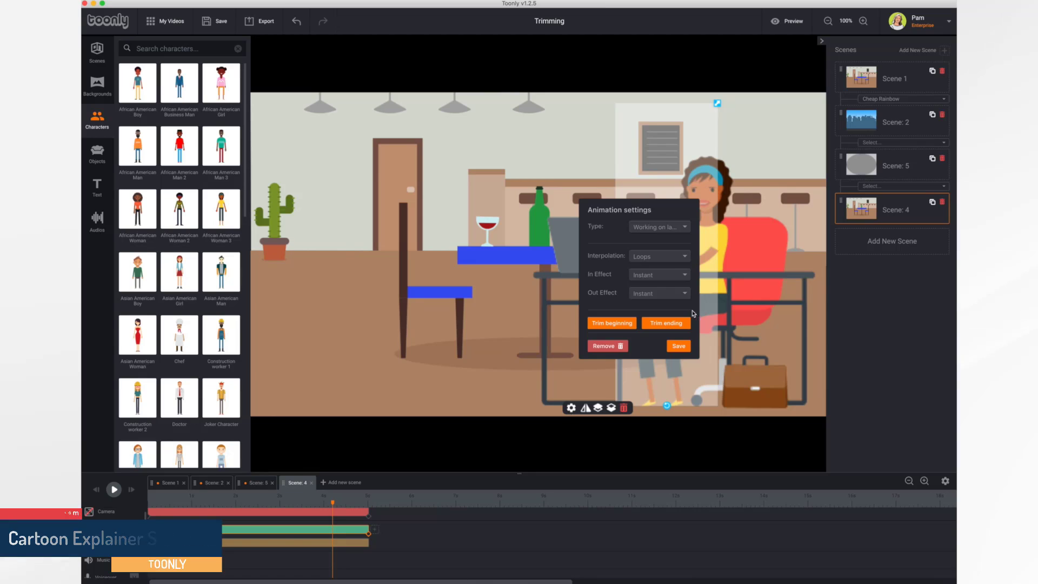
left_click(677, 326)
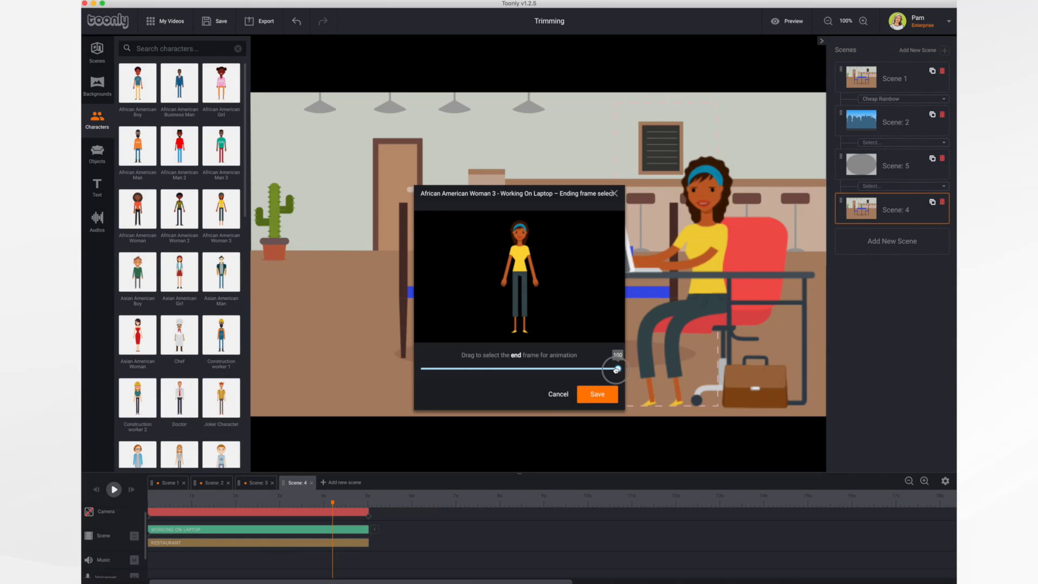
left_click_drag(618, 370, 559, 371)
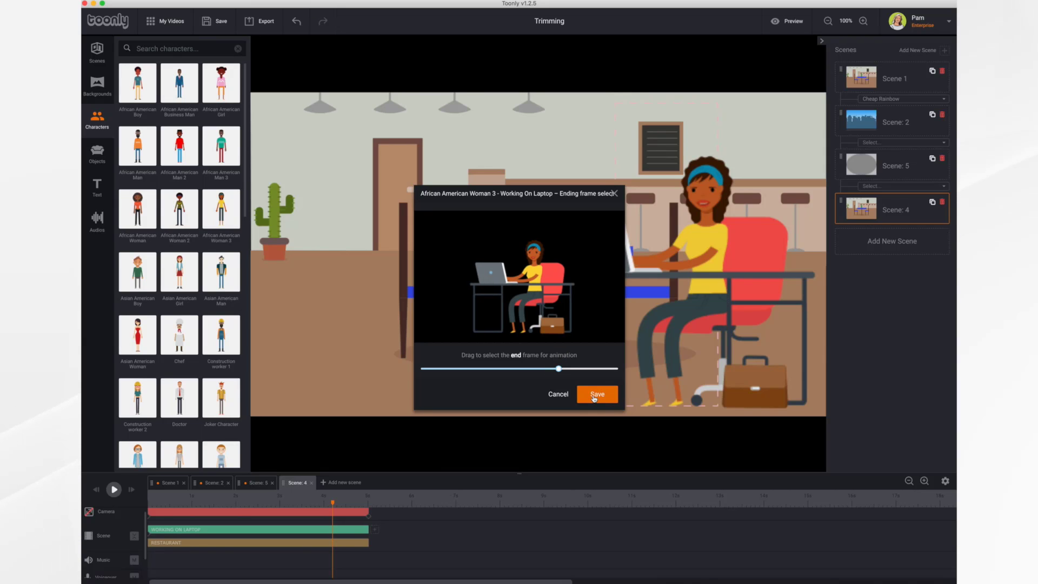
left_click(597, 394)
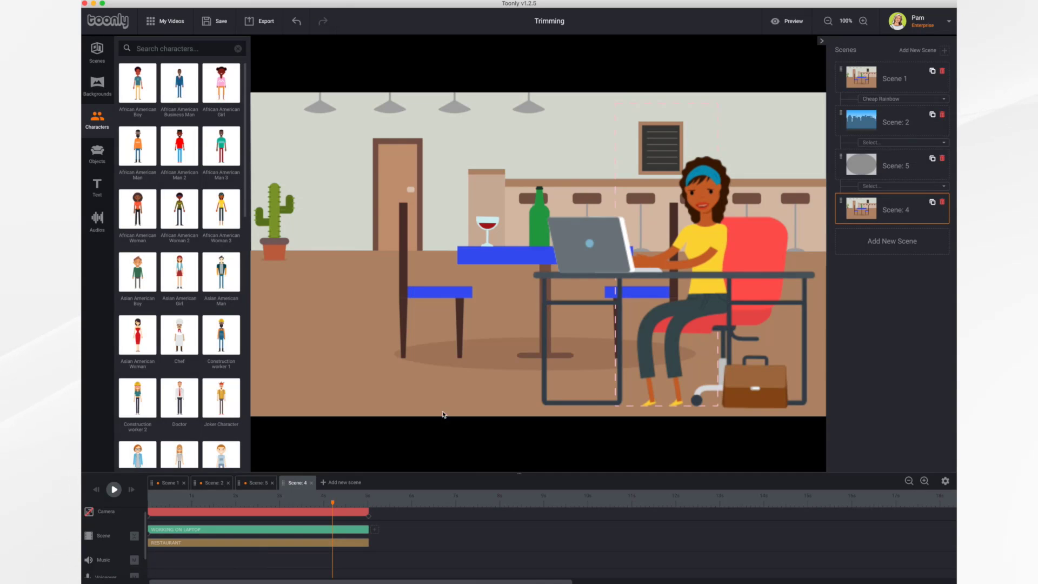
left_click(96, 489)
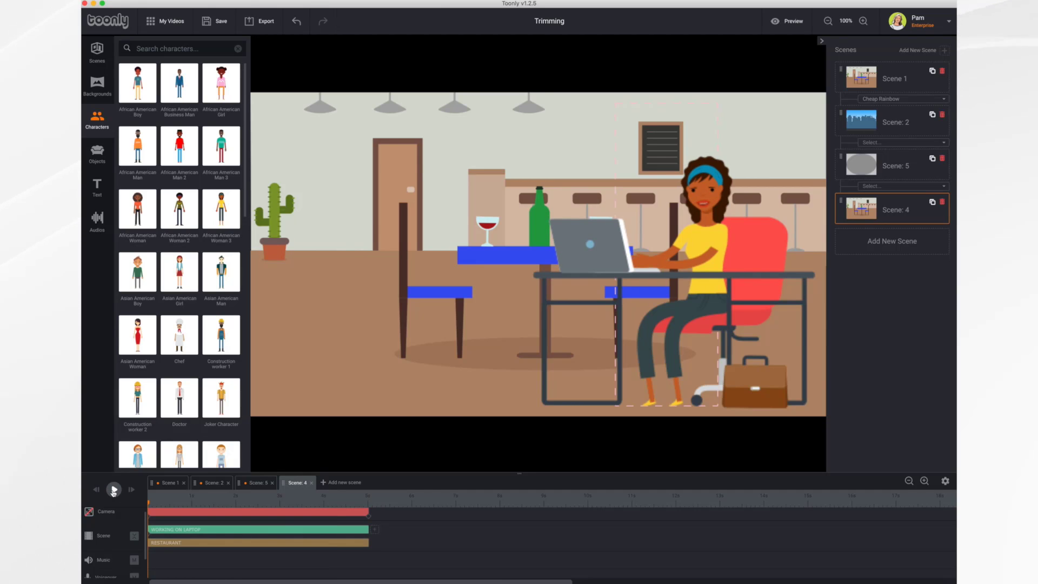
left_click(113, 490)
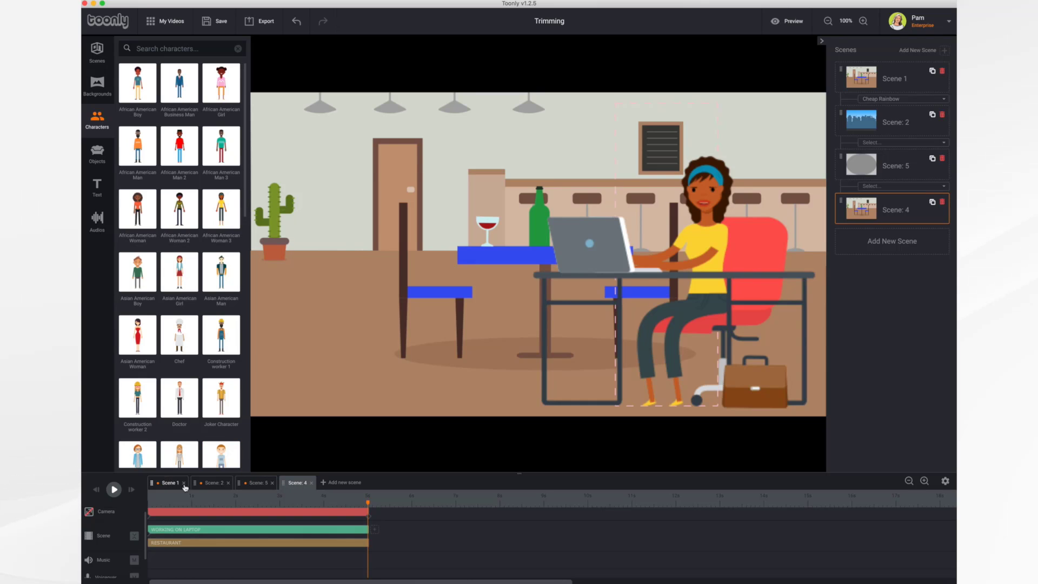
Scrub through Scene 2 to examine how both red-haired women change from the Searching action to Dancing.
left_click(216, 484)
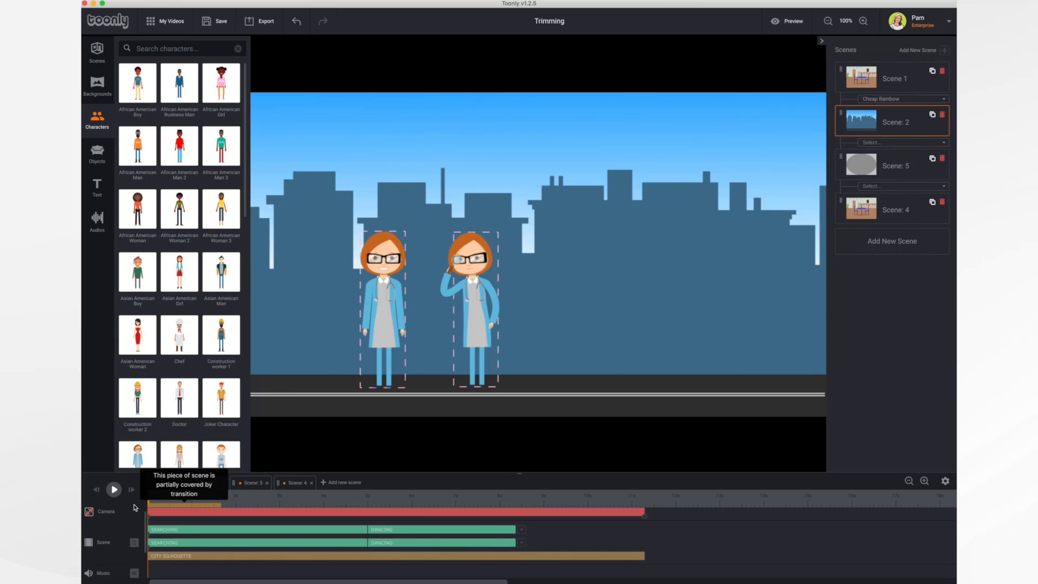
mouse_move(150, 506)
mouse_move(149, 506)
left_mouse_down()
mouse_move(241, 505)
mouse_move(151, 501)
left_mouse_up()
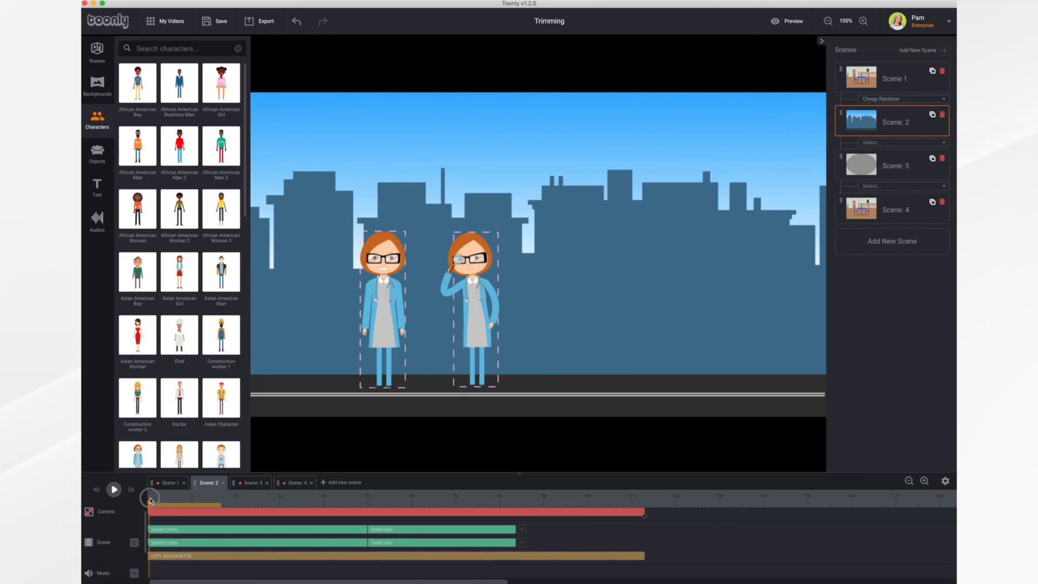
left_click_drag(151, 500, 297, 526)
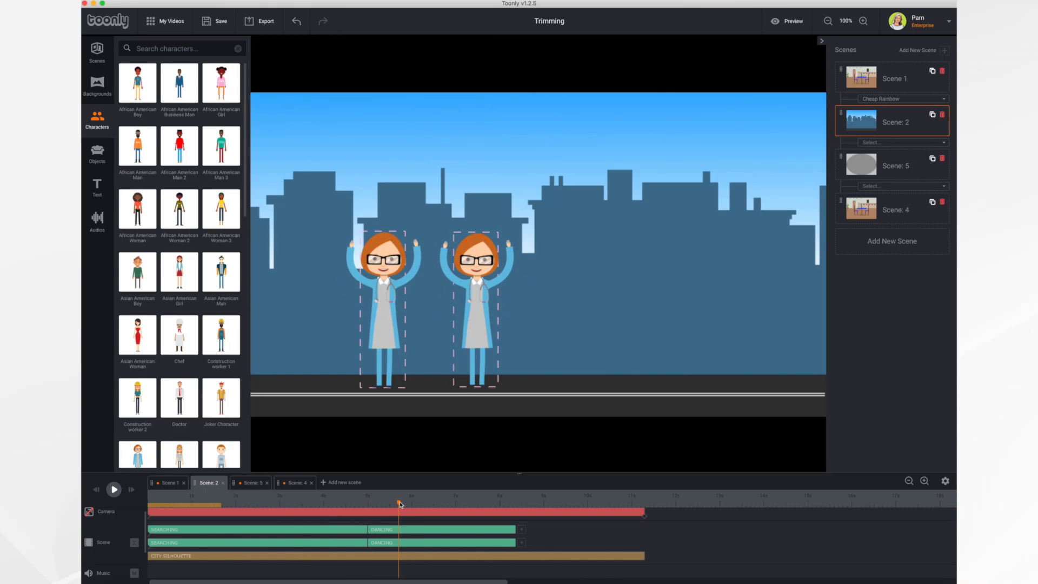
left_click_drag(399, 504, 329, 521)
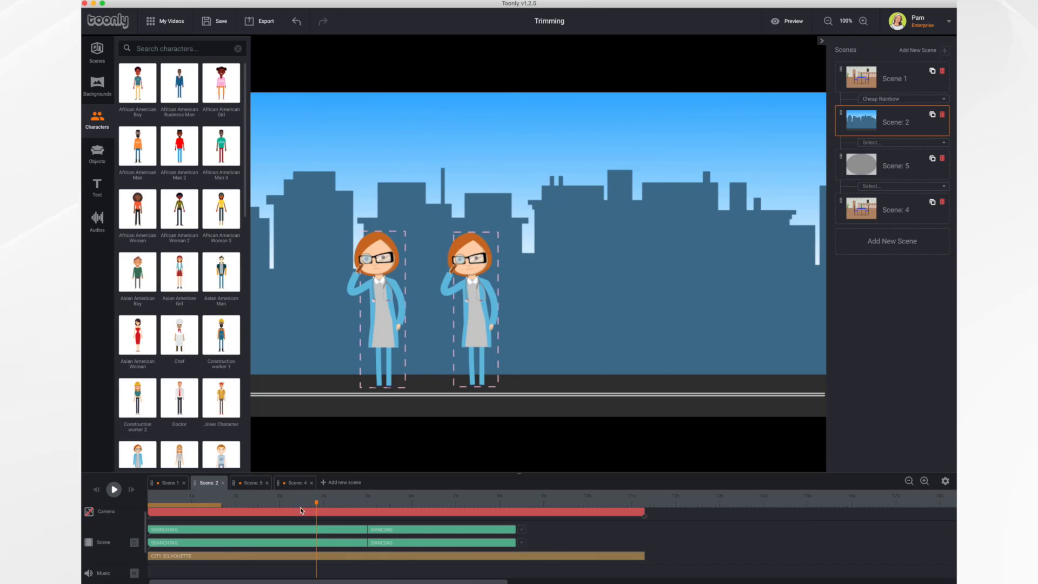
left_click_drag(317, 505, 358, 547)
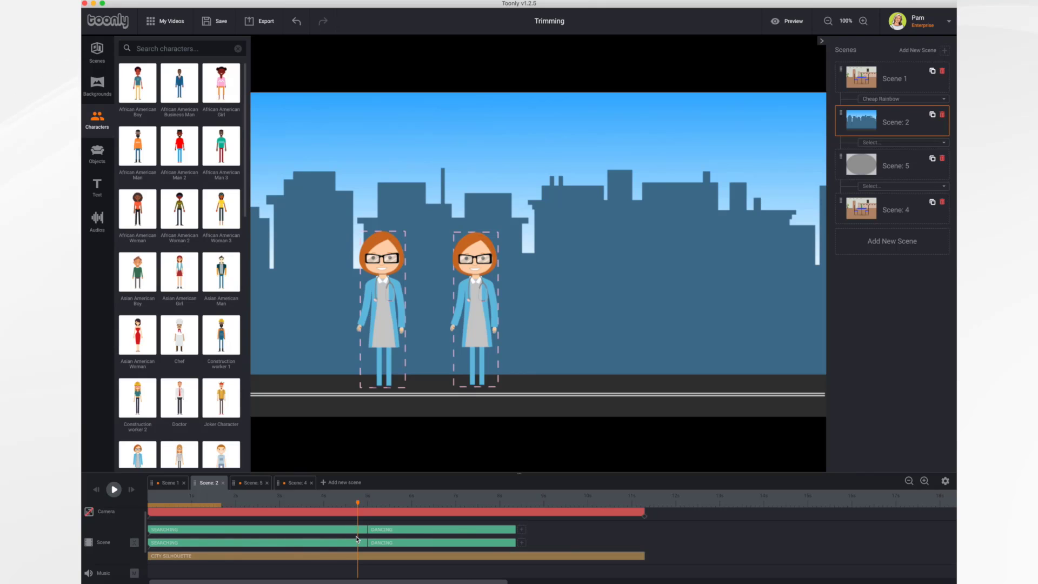
Examine which trimming options the animation settings offer for the second woman's Searching clip and for her Dancing clip.
left_click(345, 531)
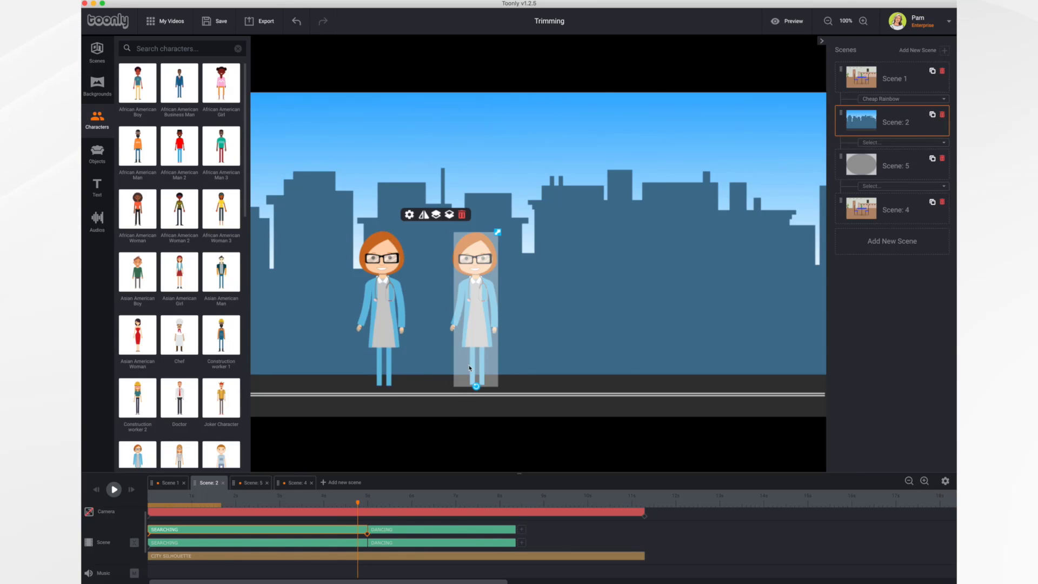
left_click(409, 215)
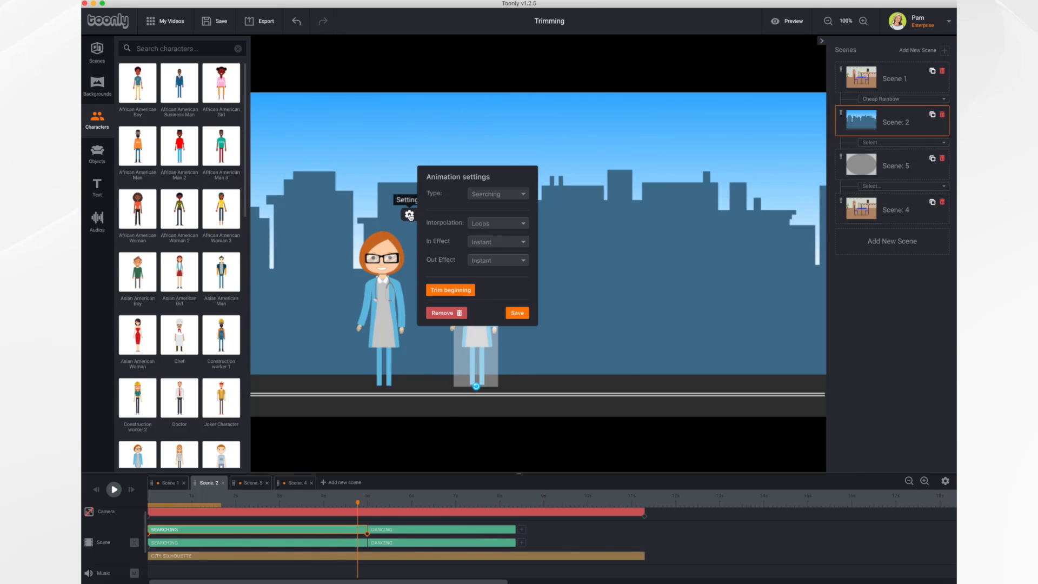
left_click(517, 314)
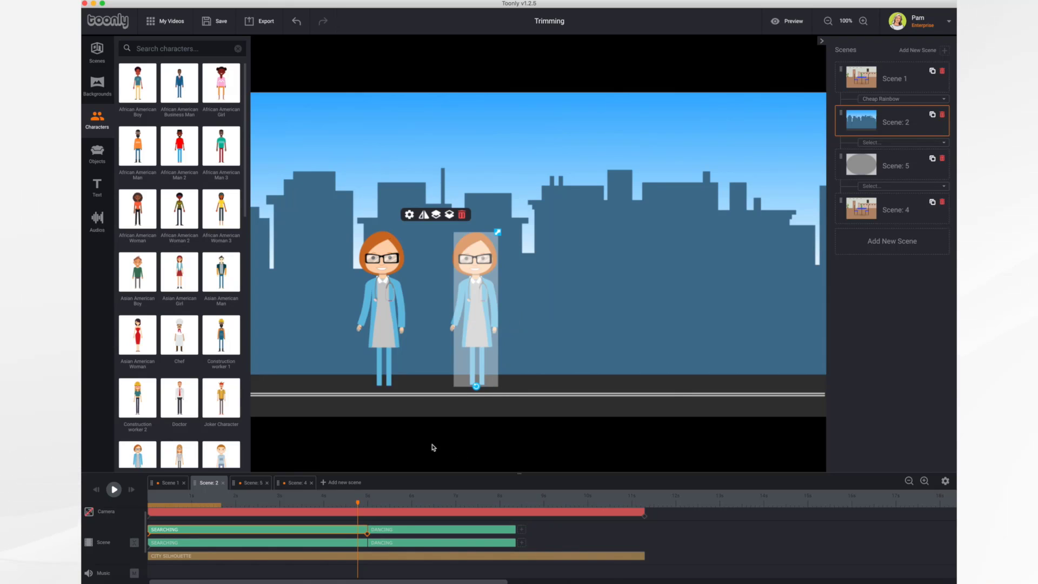
left_click(415, 532)
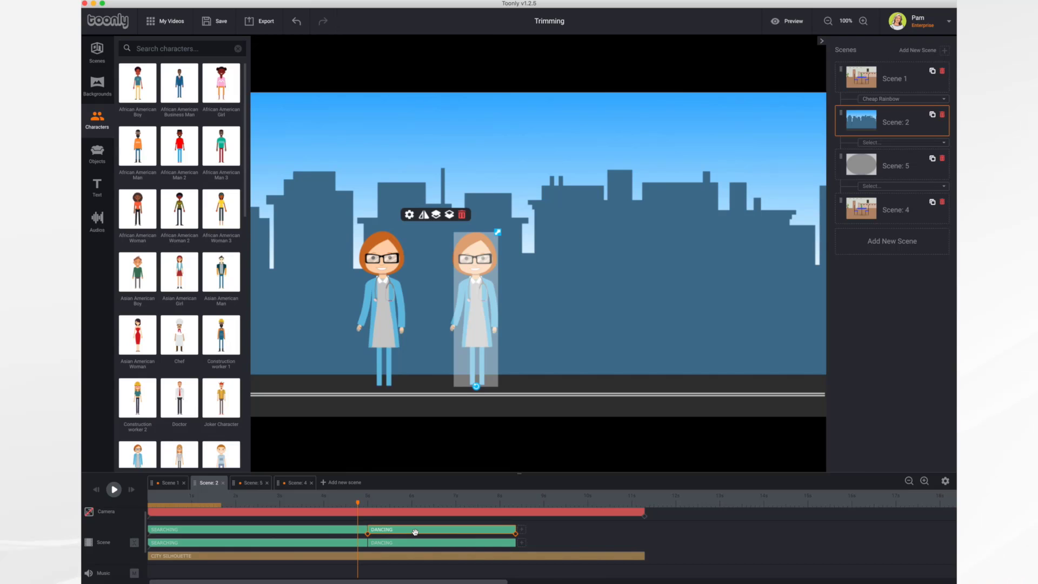
left_click(410, 216)
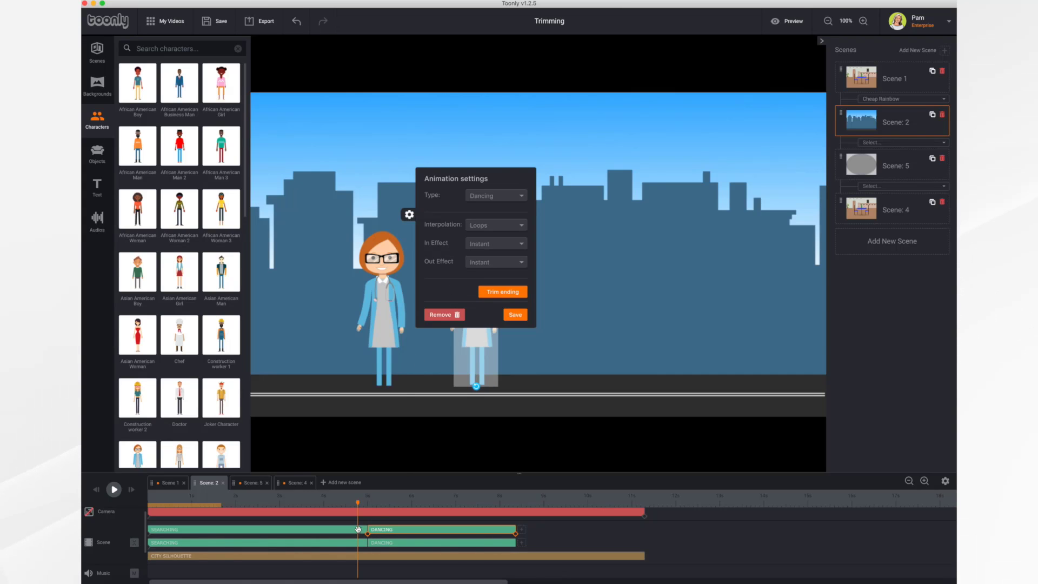
left_click(517, 316)
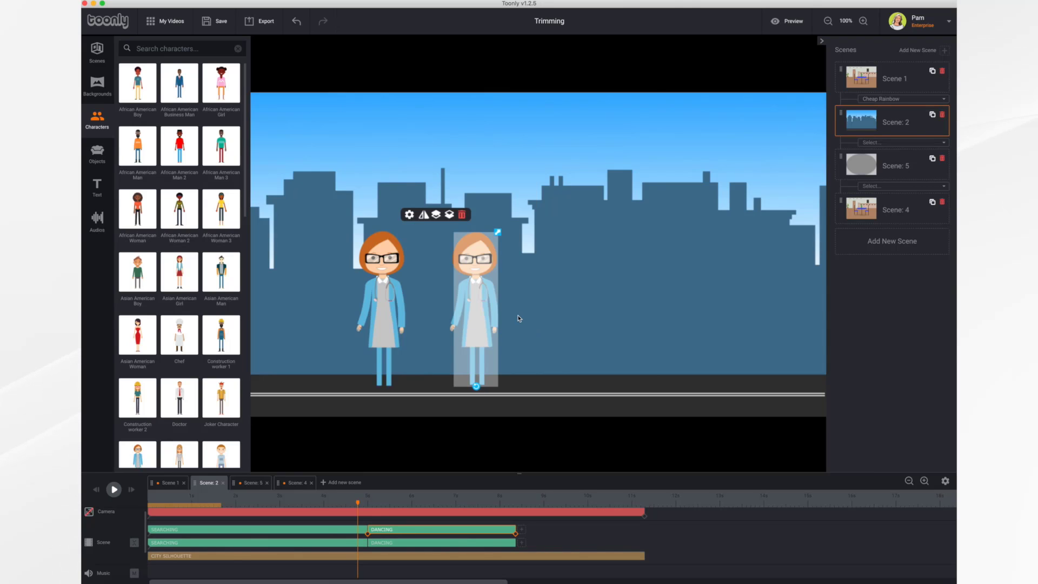
Check the animation settings of the superhero boy's first Idle clip in Scene 5 and preview the whole video.
left_click(252, 483)
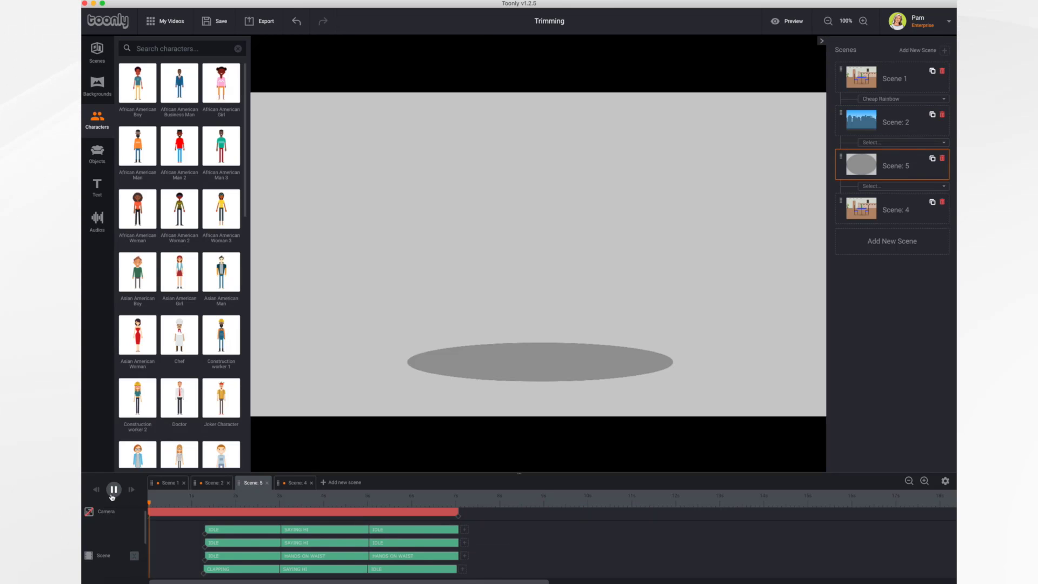
left_click(255, 520)
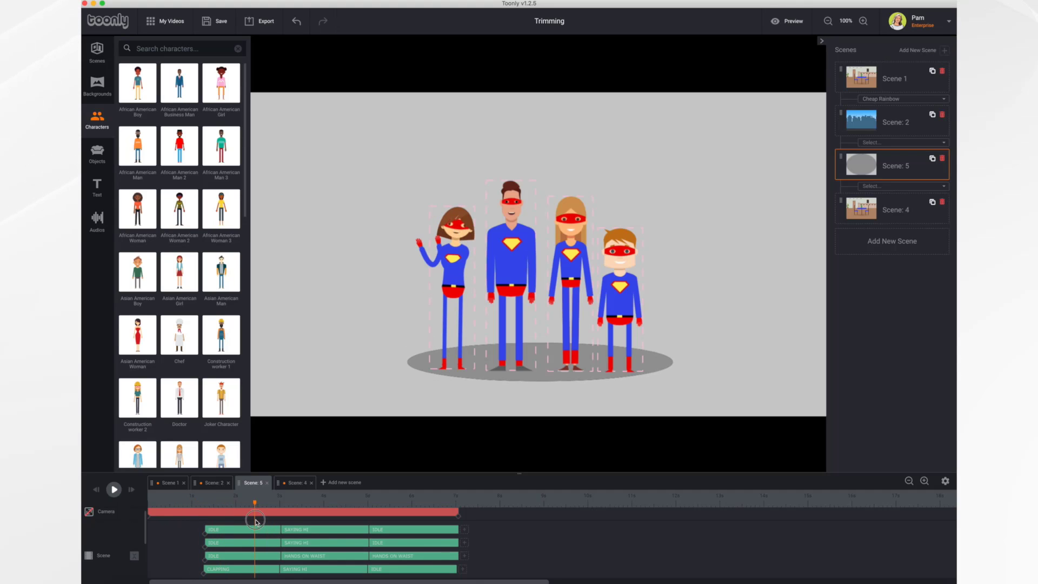
left_click(244, 533)
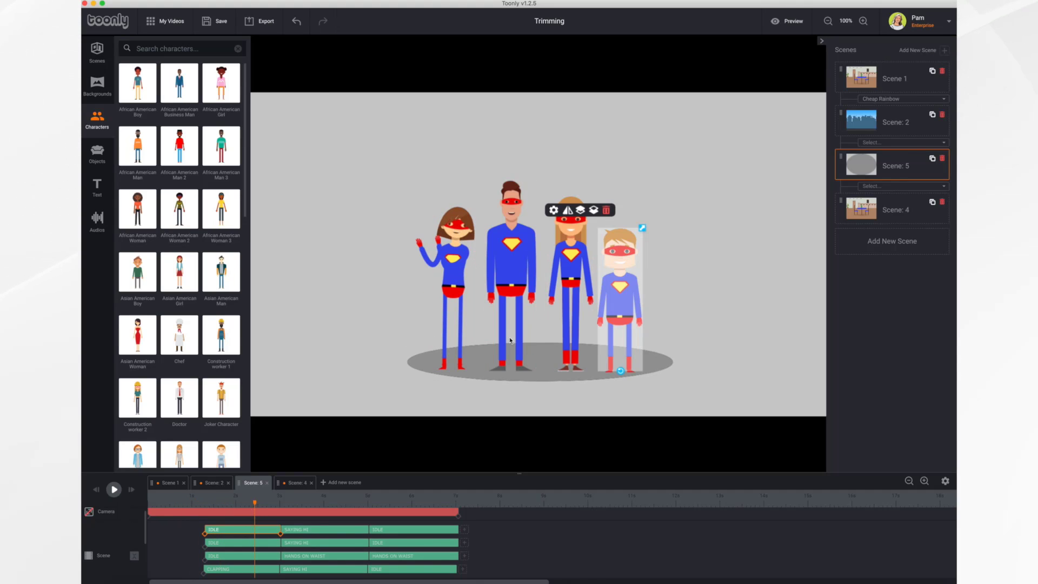
left_click(554, 210)
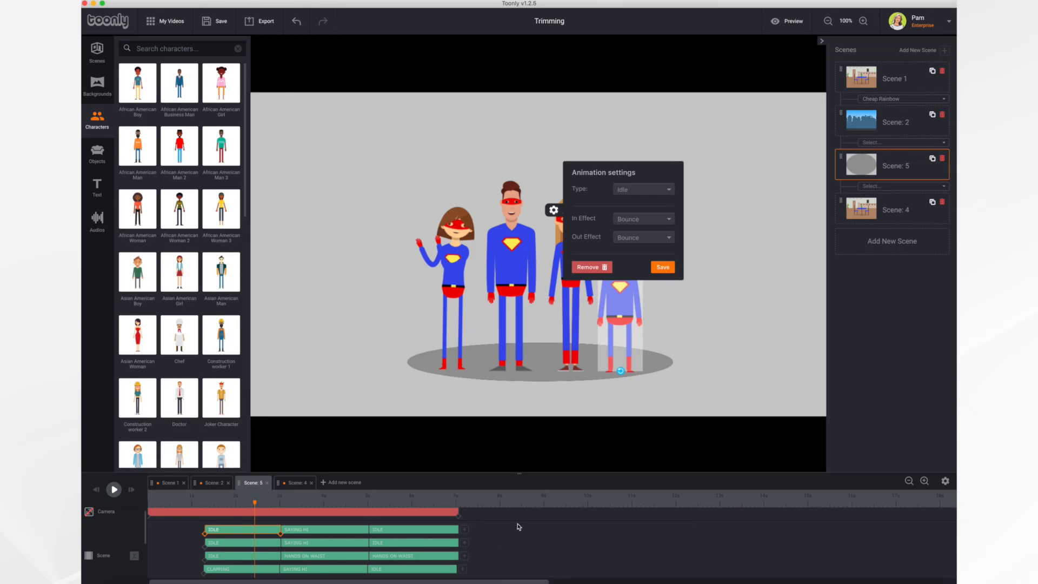
left_click(789, 21)
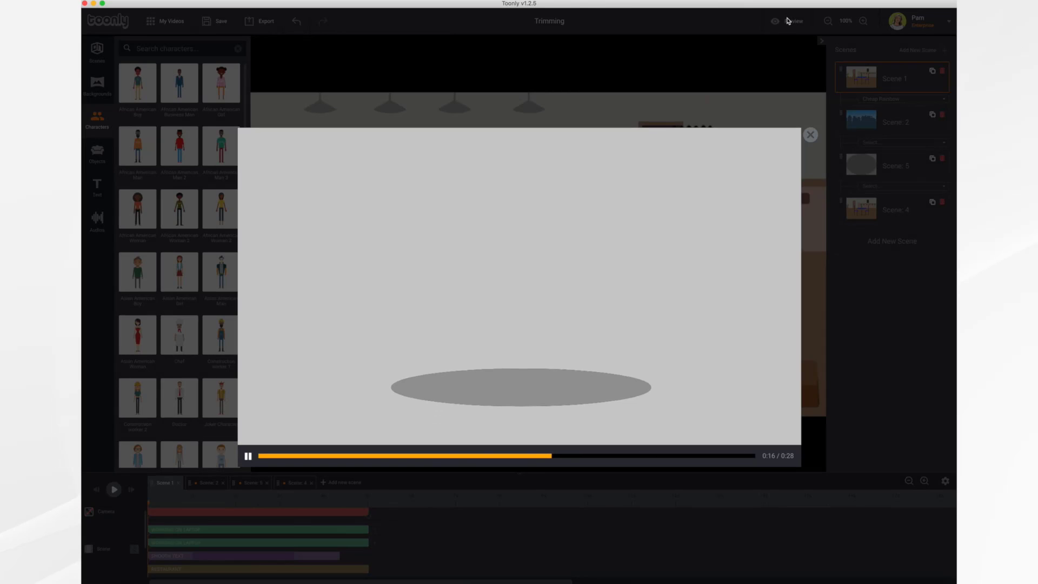
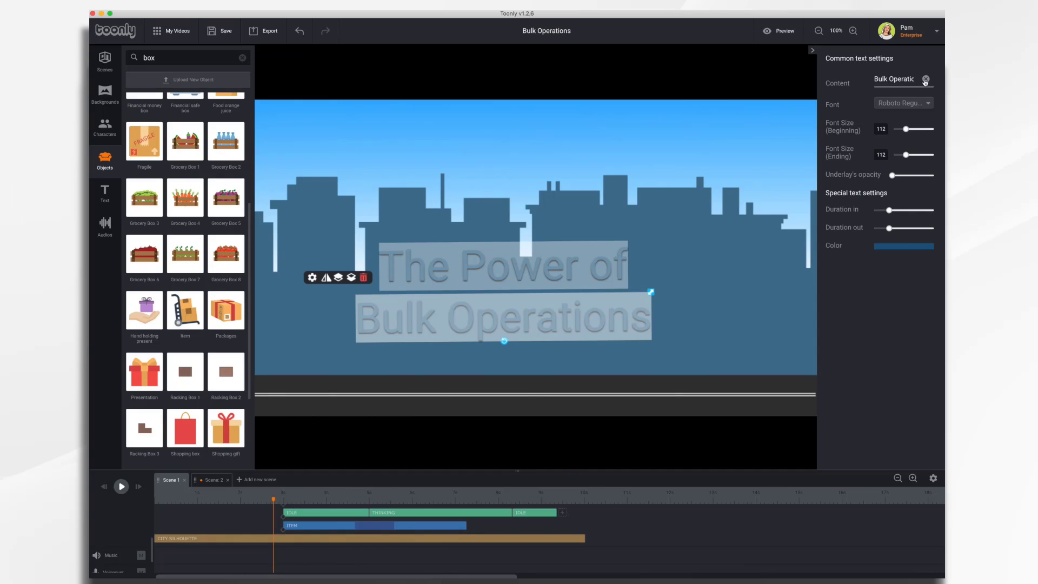
Change the font of both selected title lines to PatrickHand and set their beginning font size to 184.
left_click(928, 104)
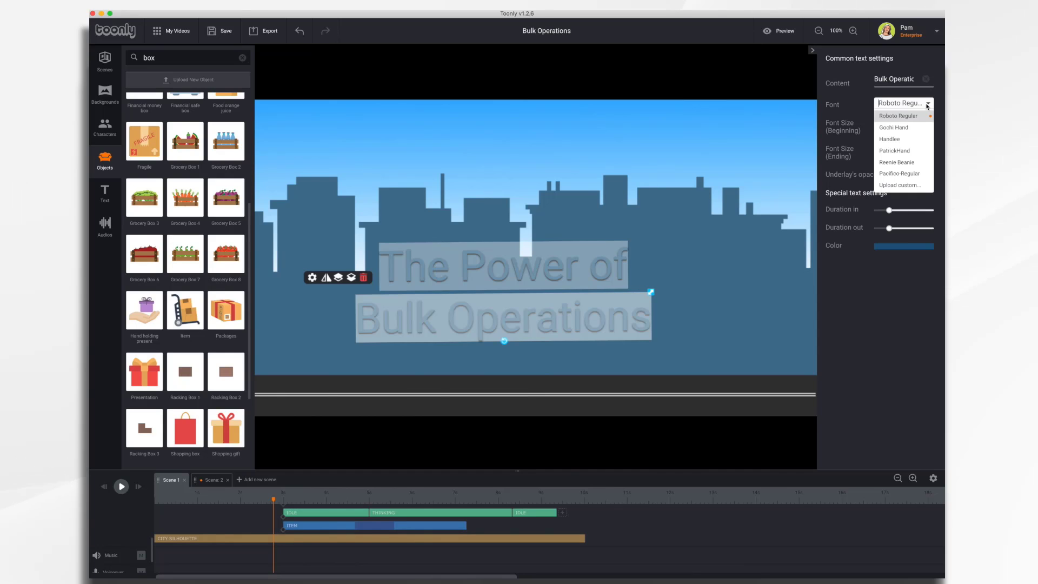
left_click(891, 151)
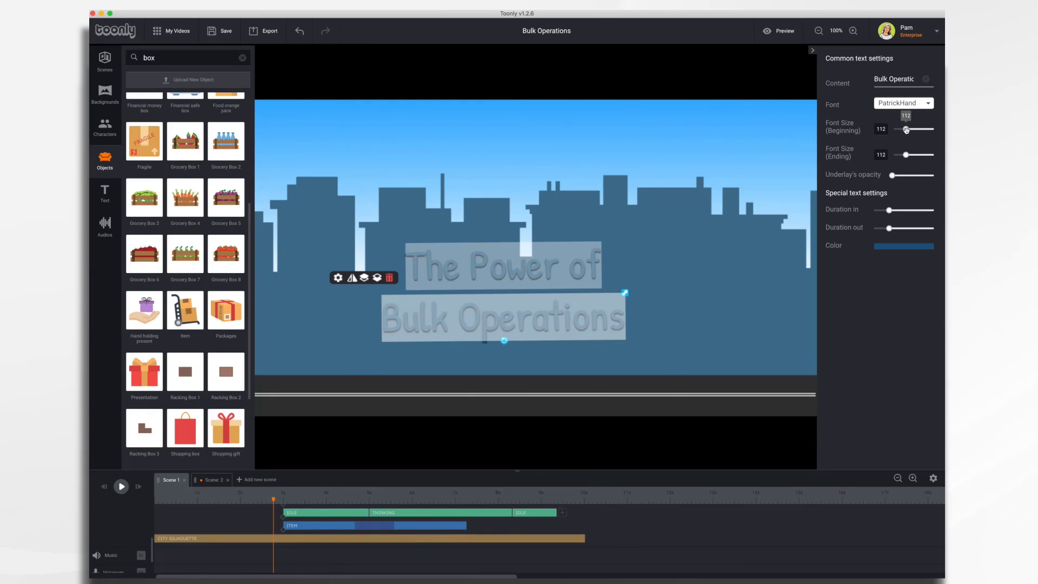
left_click_drag(907, 129, 917, 130)
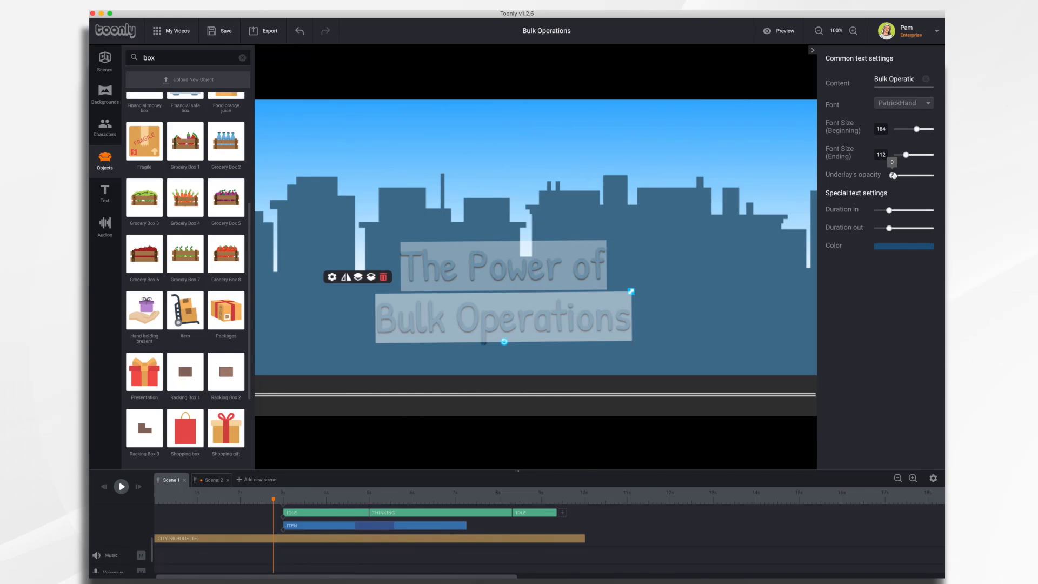
Give both title lines a faint light purple underlay with slightly increased padding, and deselect them.
left_click_drag(892, 176, 902, 175)
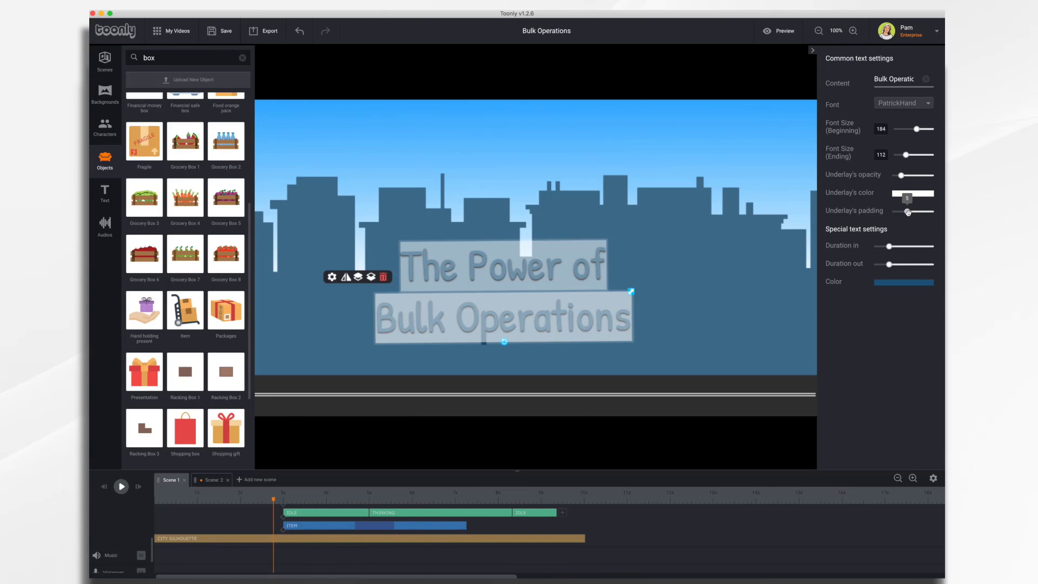
left_click_drag(908, 212, 910, 212)
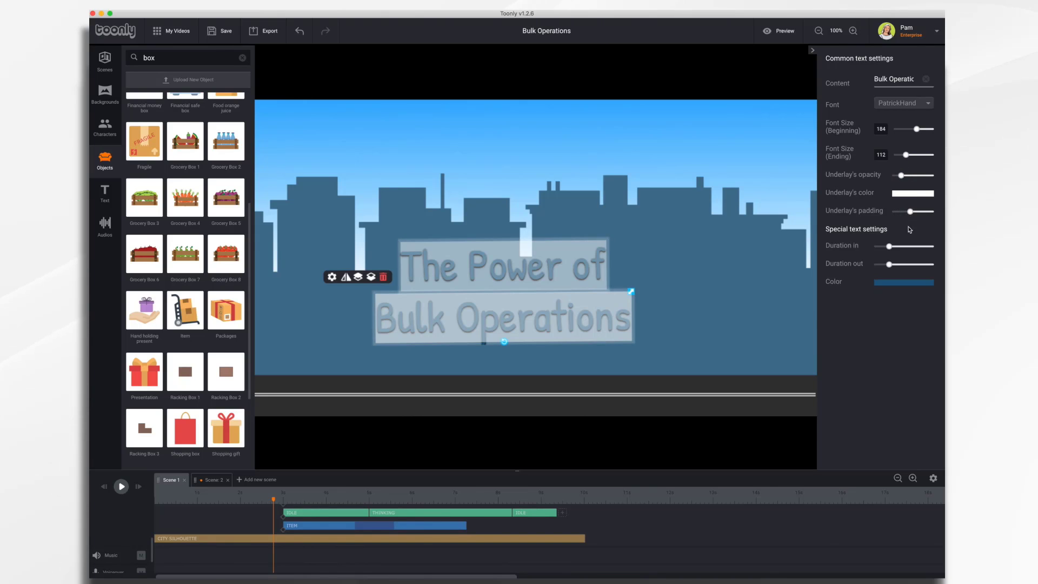
left_click(910, 193)
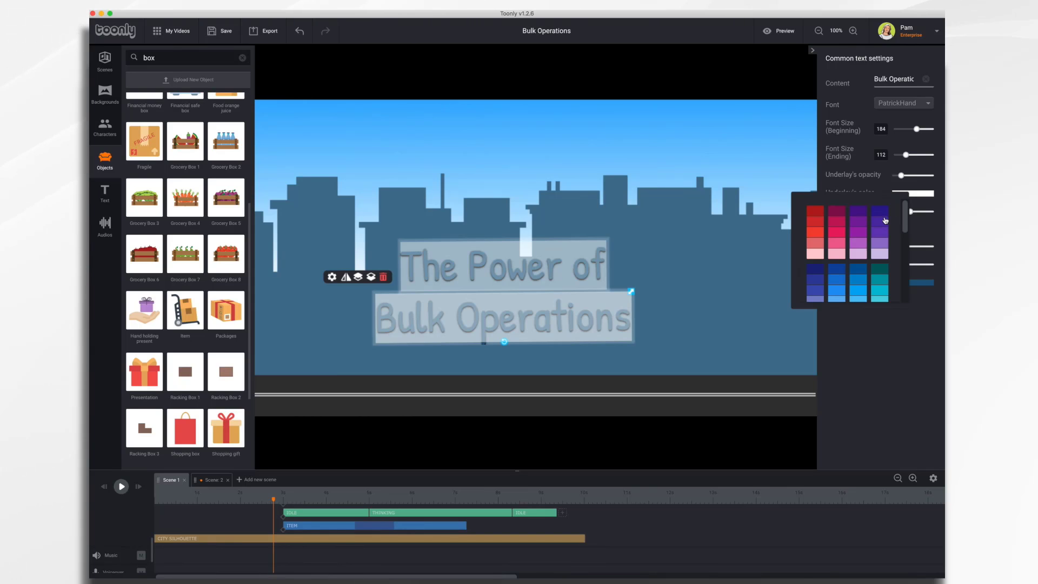
left_click(880, 247)
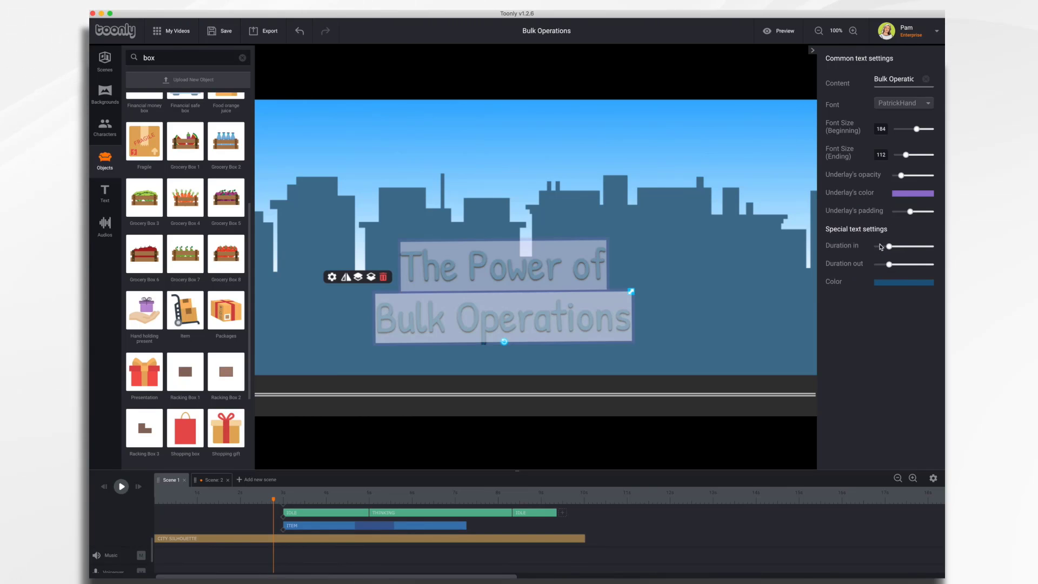
left_click(746, 253)
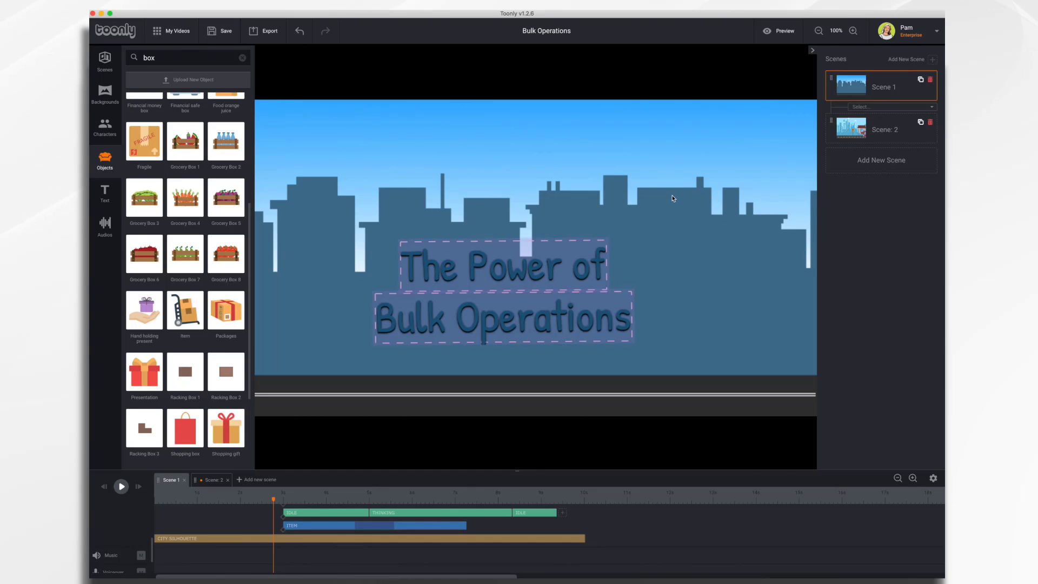
Move "The Power of" and "Bulk Operations" up to the upper part of the city scene and play the scene.
left_click(521, 266)
left_click_drag(521, 266, 524, 157)
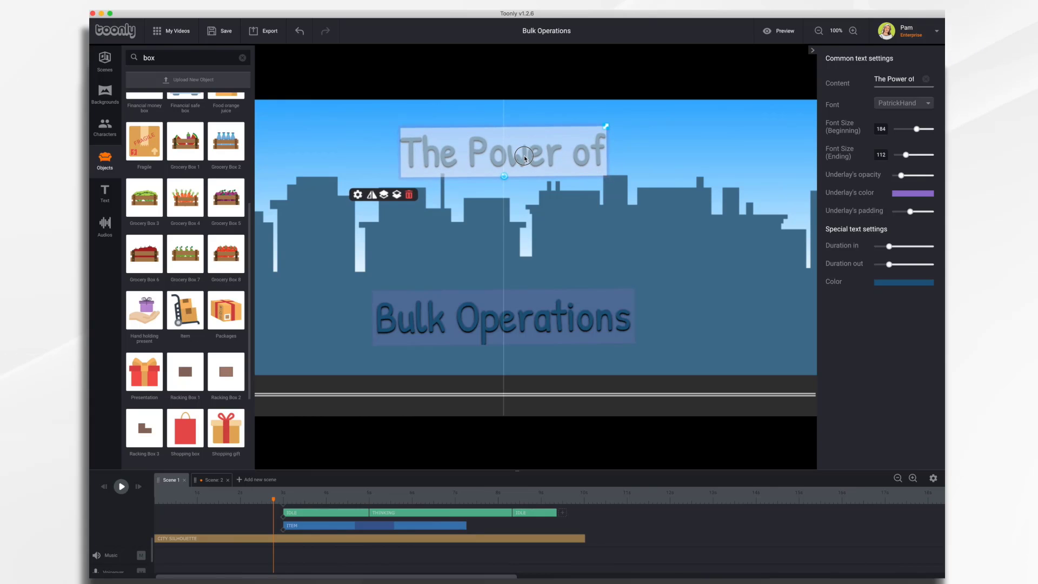
left_click_drag(511, 298, 511, 198)
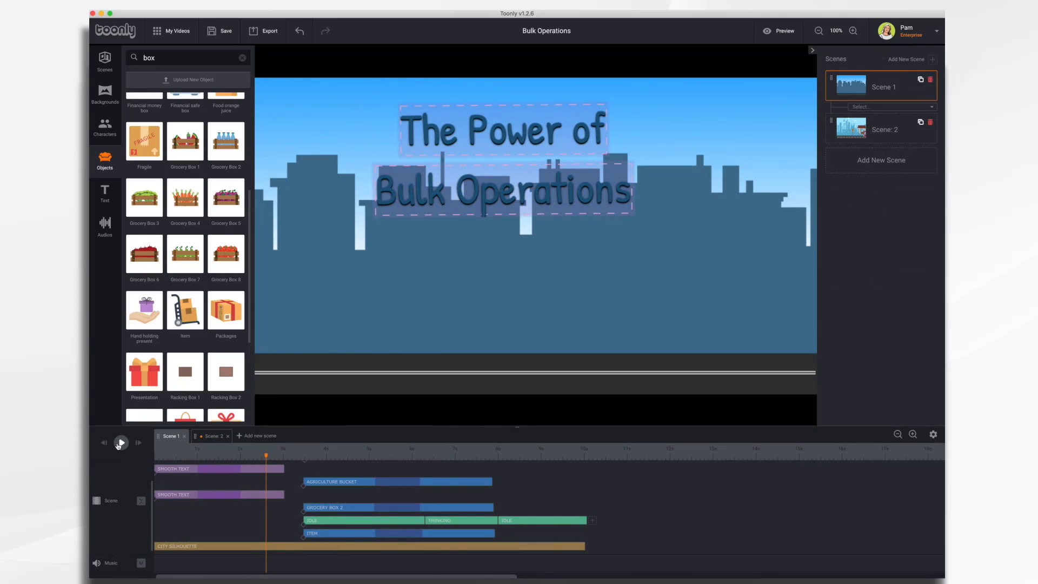
left_click(120, 444)
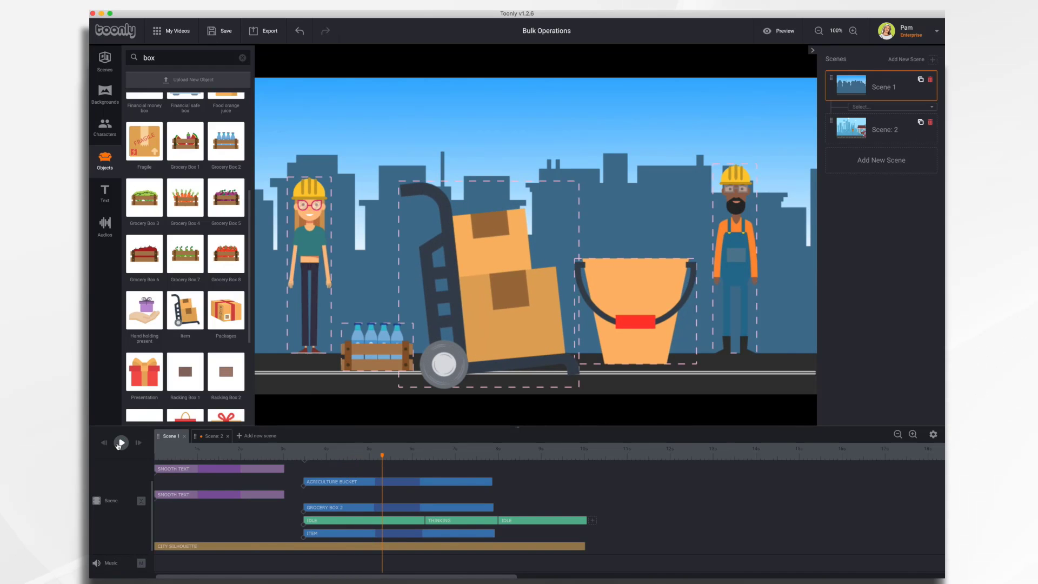
Select the hand truck with boxes and the bucket together, scale both down to roughly half size, and deselect them.
left_click(496, 277)
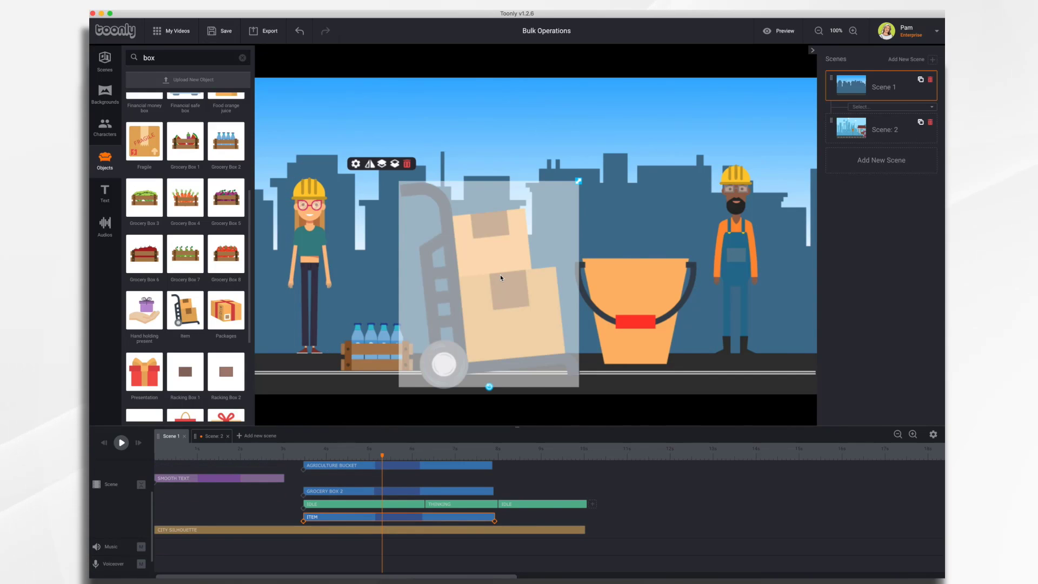
key("super+a")
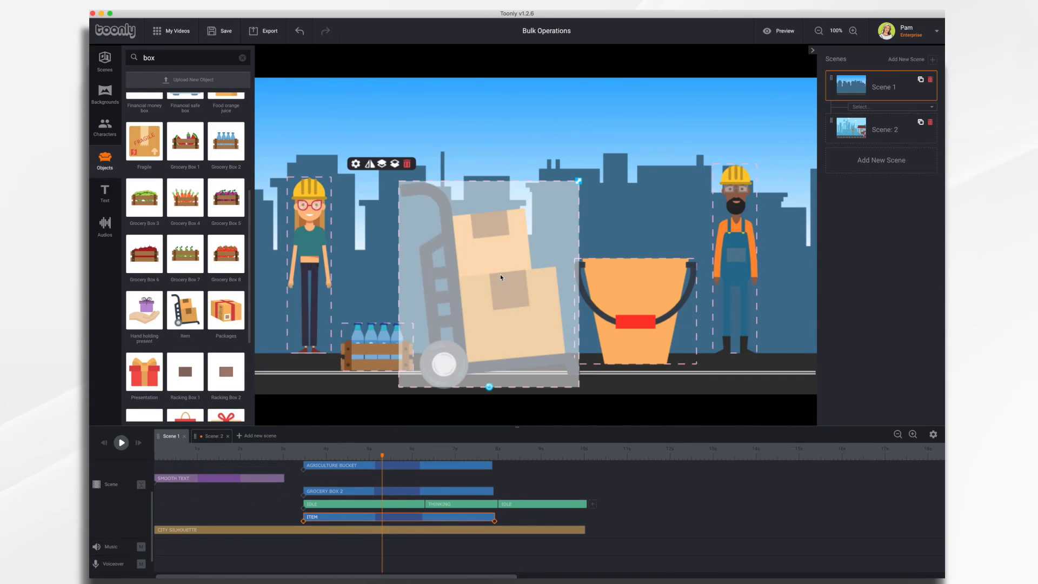
left_click(632, 292, "shift")
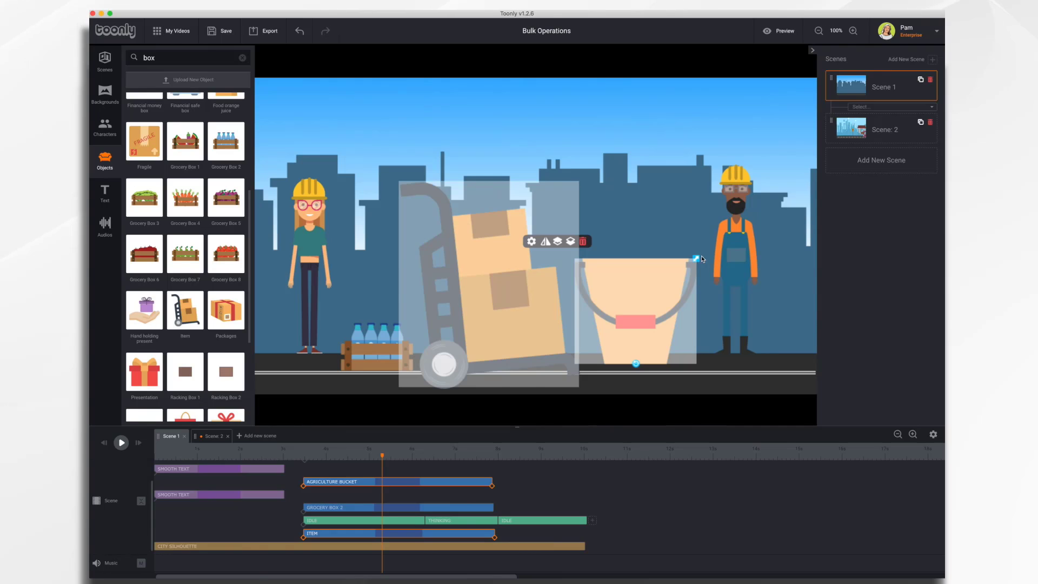
left_click_drag(696, 259, 640, 324)
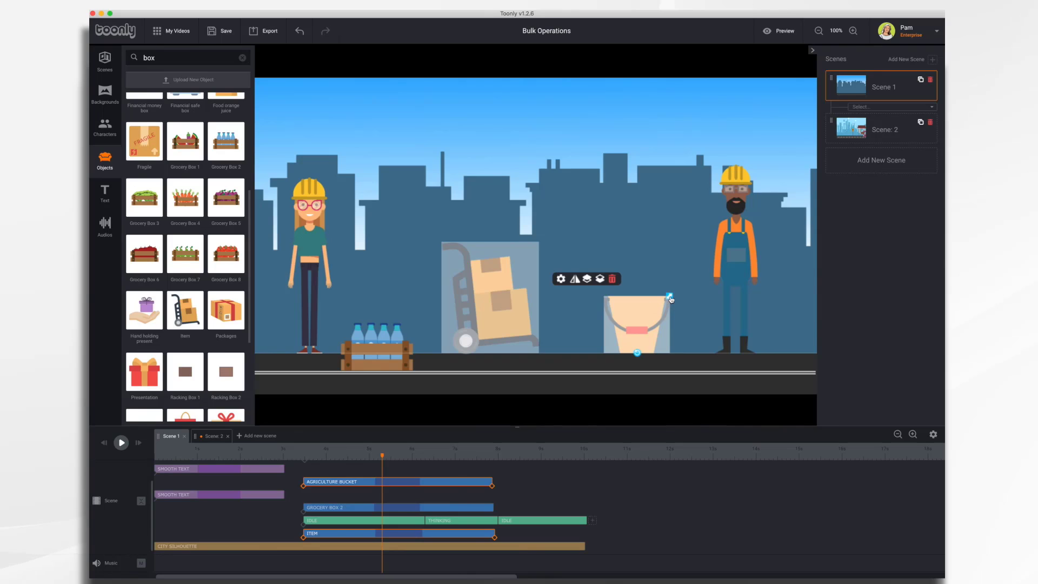
mouse_move(637, 353)
left_mouse_down()
mouse_move(628, 352)
mouse_move(638, 353)
left_mouse_up()
left_click(508, 189)
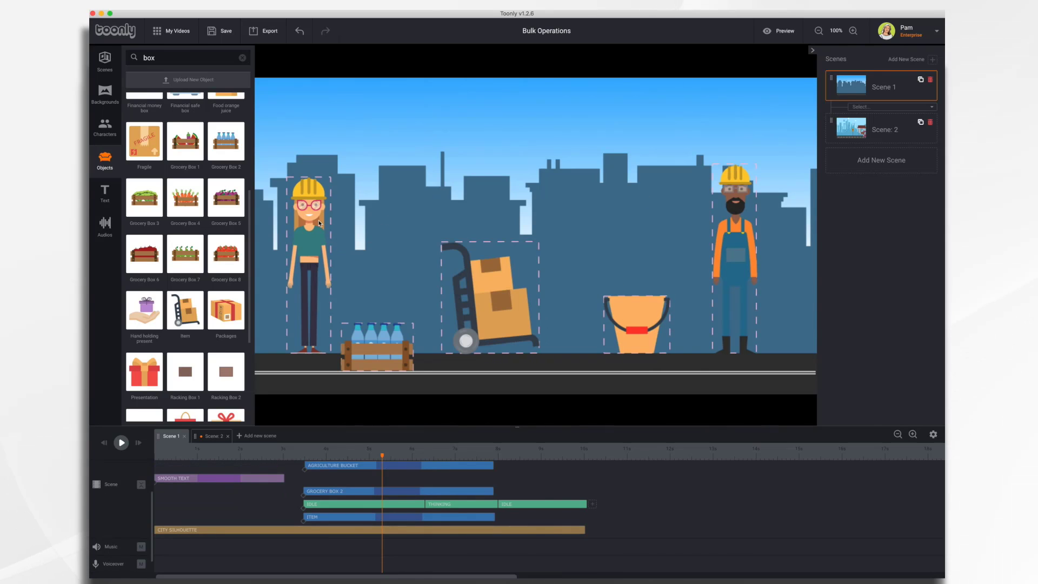
Select both construction workers together, enlarge them slightly with their feet at the road's edge, and deselect them.
left_click(329, 230)
left_click(734, 213, "super")
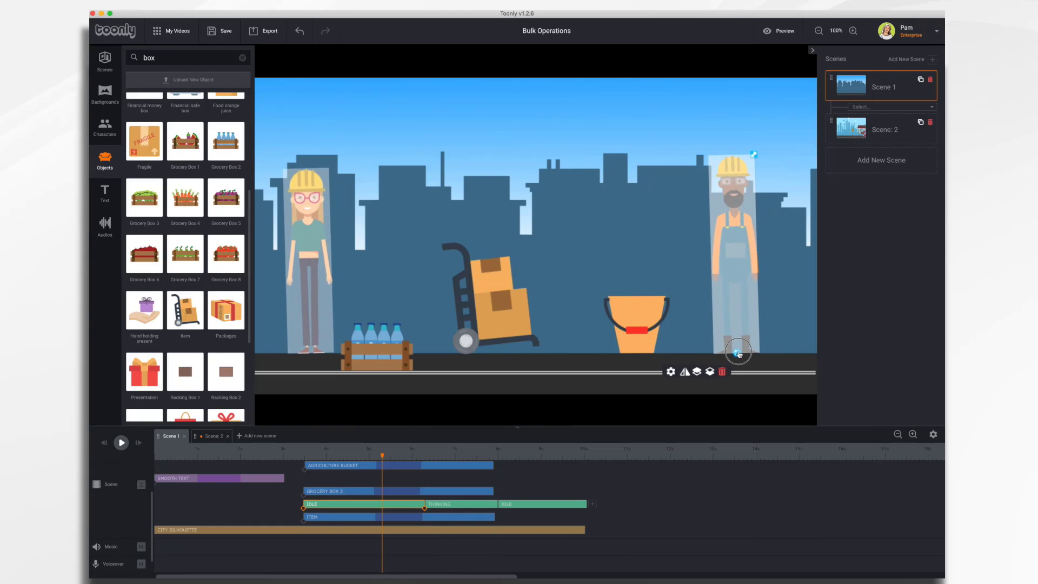
left_click_drag(736, 355, 738, 354)
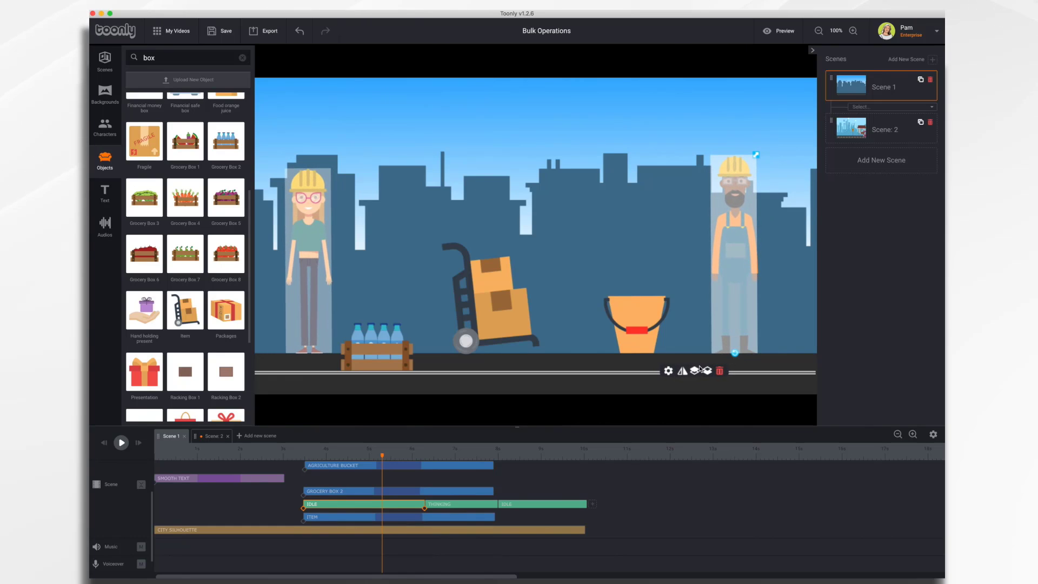
left_click(634, 270)
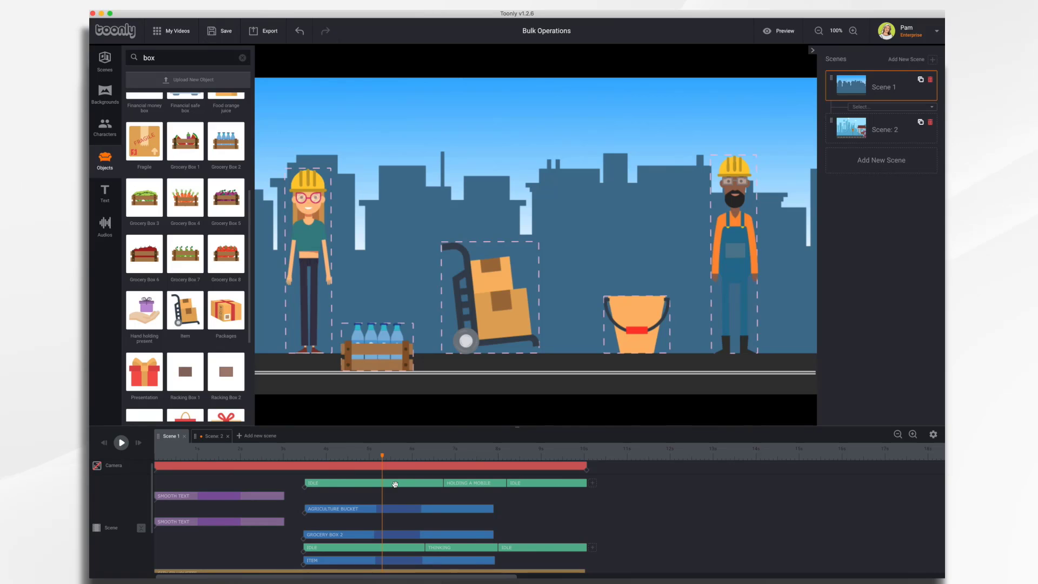
Select both workers' first Idle clips with the bucket, grocery box and item clips, and shift them all to start at about 1 s.
left_click(363, 484)
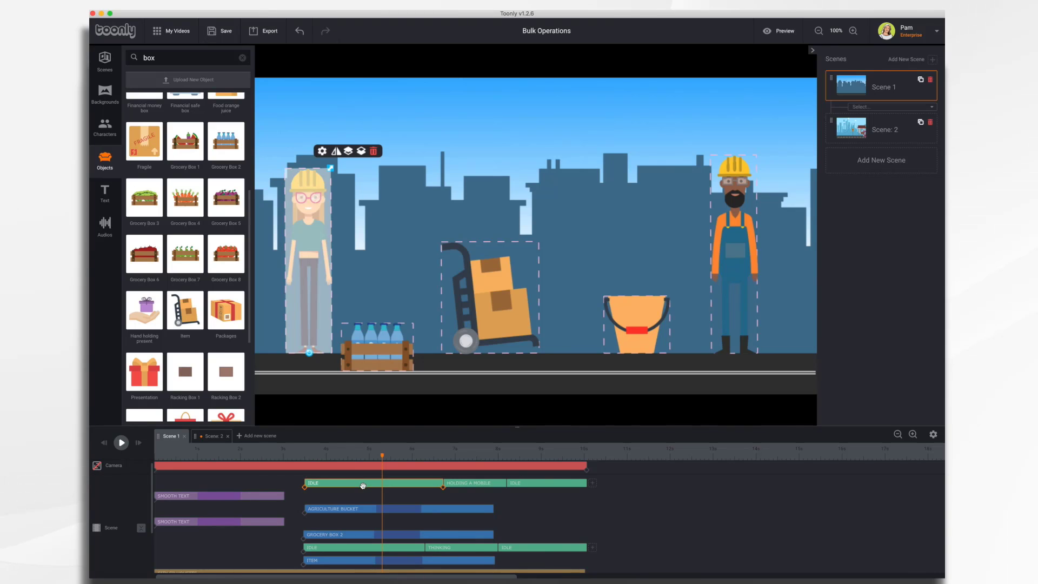
left_click(356, 548)
left_click(355, 510)
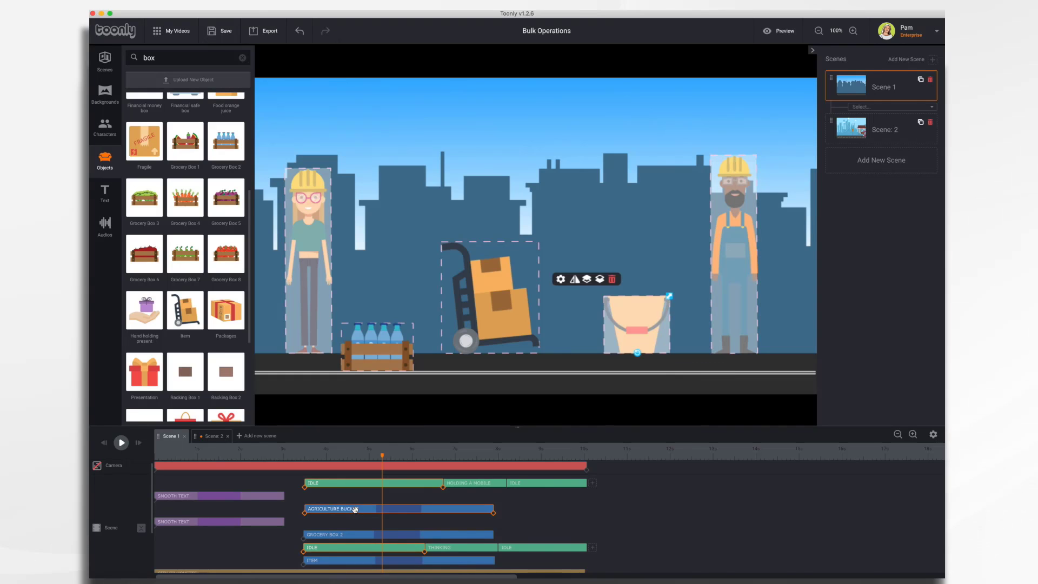
left_click(355, 534)
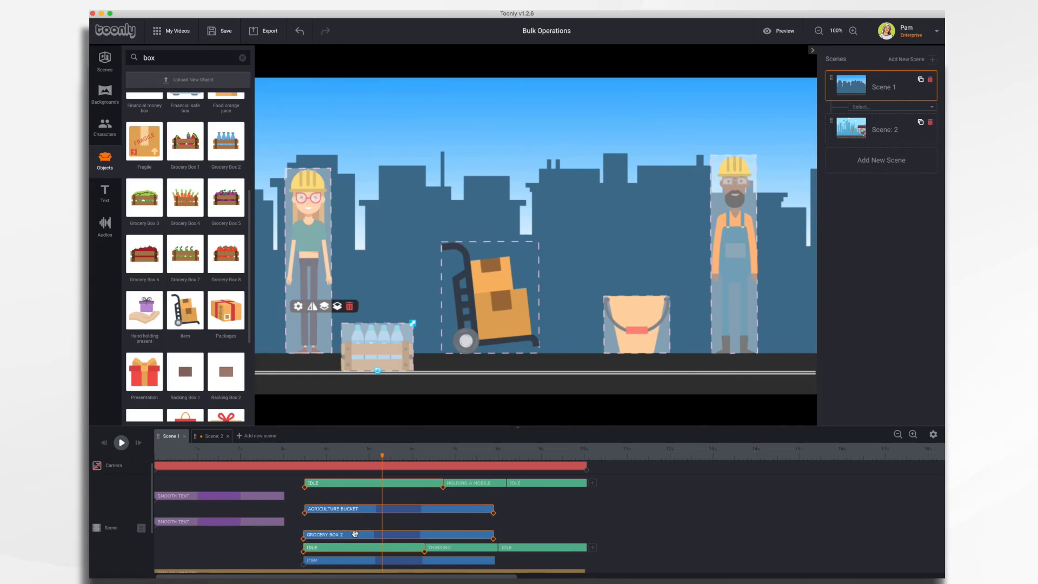
left_click(352, 561)
left_click_drag(352, 562, 245, 547)
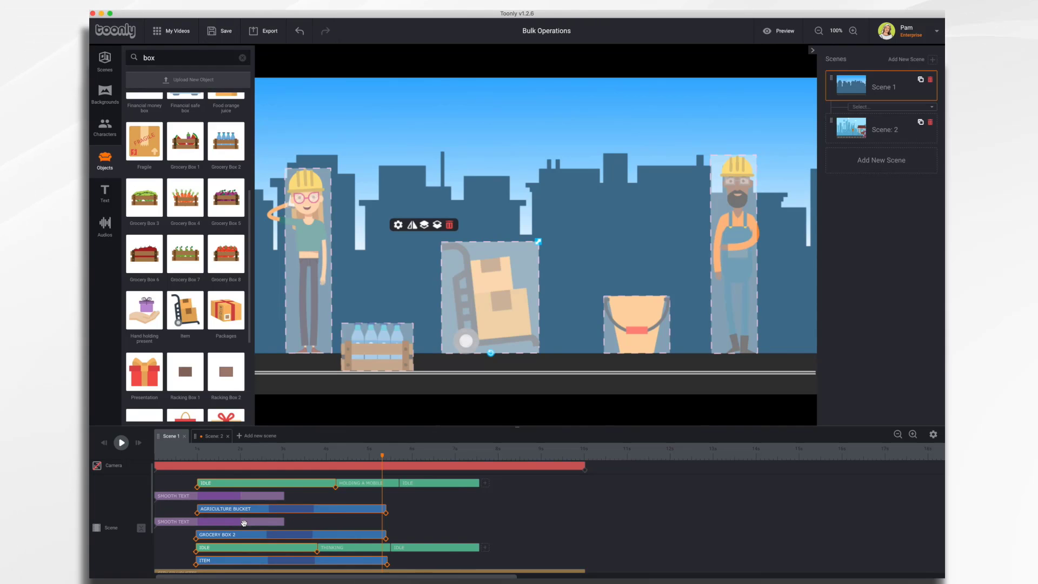
Select both workers' final Idle clips and the three object clips, and extend their ends together so the Idle clips reach about 10 s.
scroll(244, 523, "up", 1)
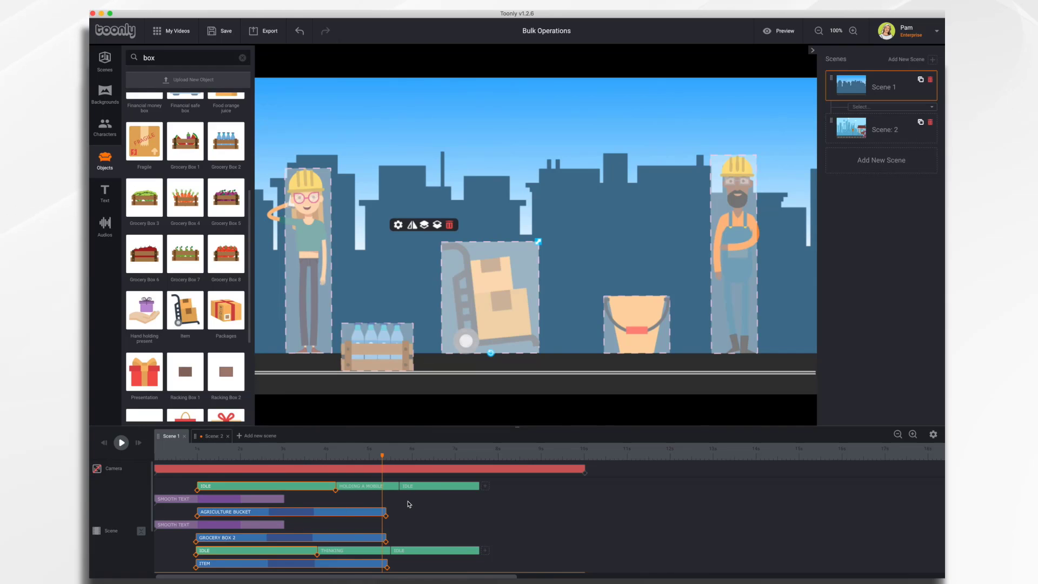
left_click(454, 487)
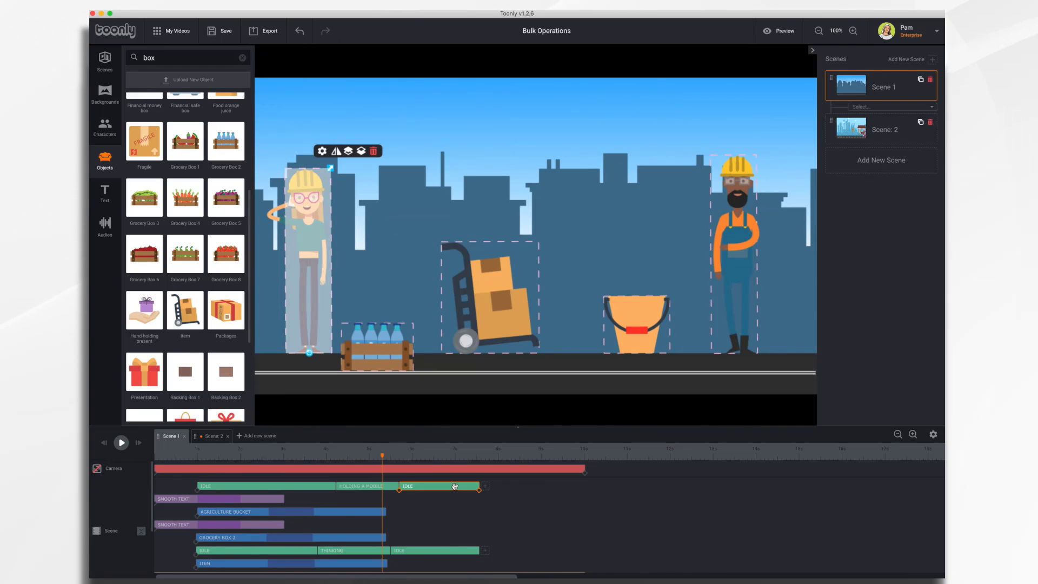
left_click(461, 551)
scroll(467, 547, "down", 2)
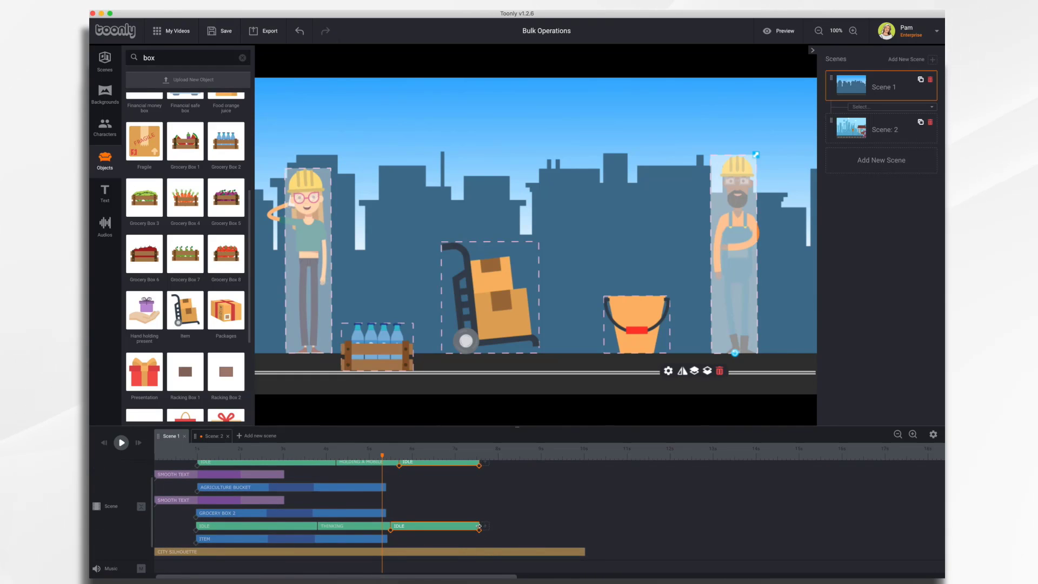
left_click(371, 540)
left_click(371, 514)
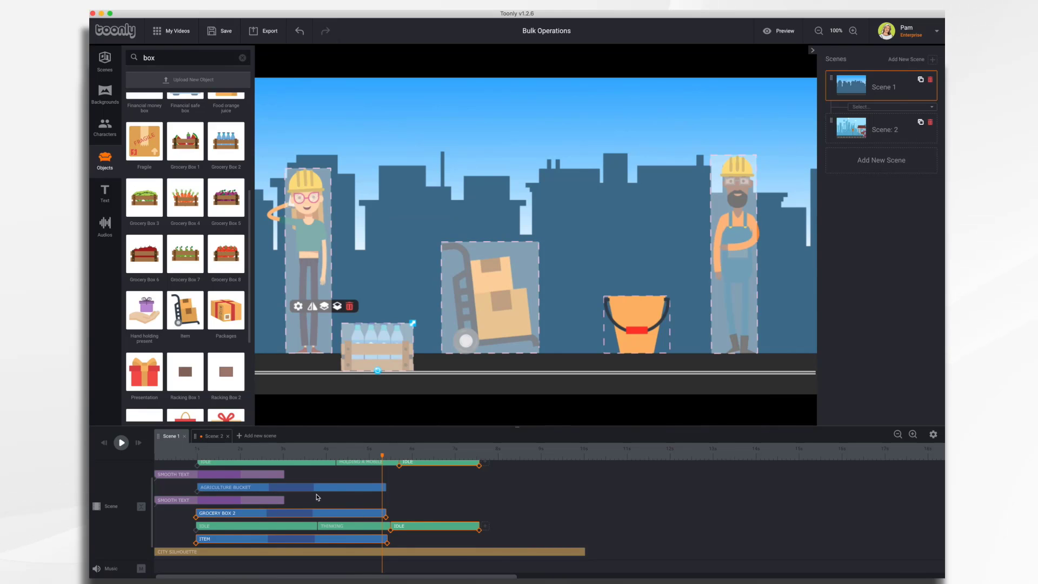
left_click(359, 489)
scroll(359, 490, "up", 2)
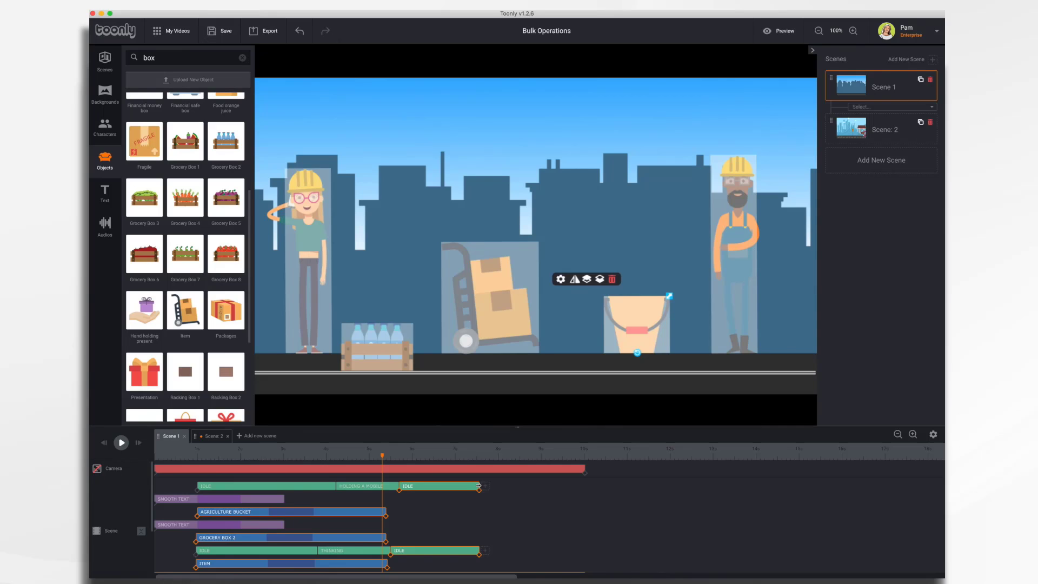
left_click_drag(478, 485, 583, 485)
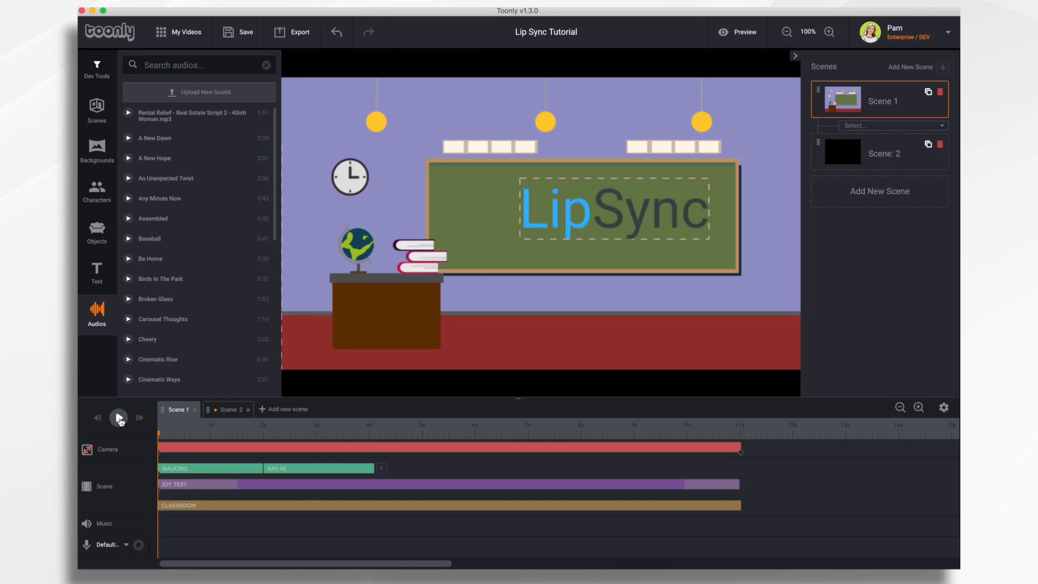
Play Scene 1 of the Lip Sync Tutorial video, and add a Lip sync action after the teacher's Say hi action.
left_click(119, 418)
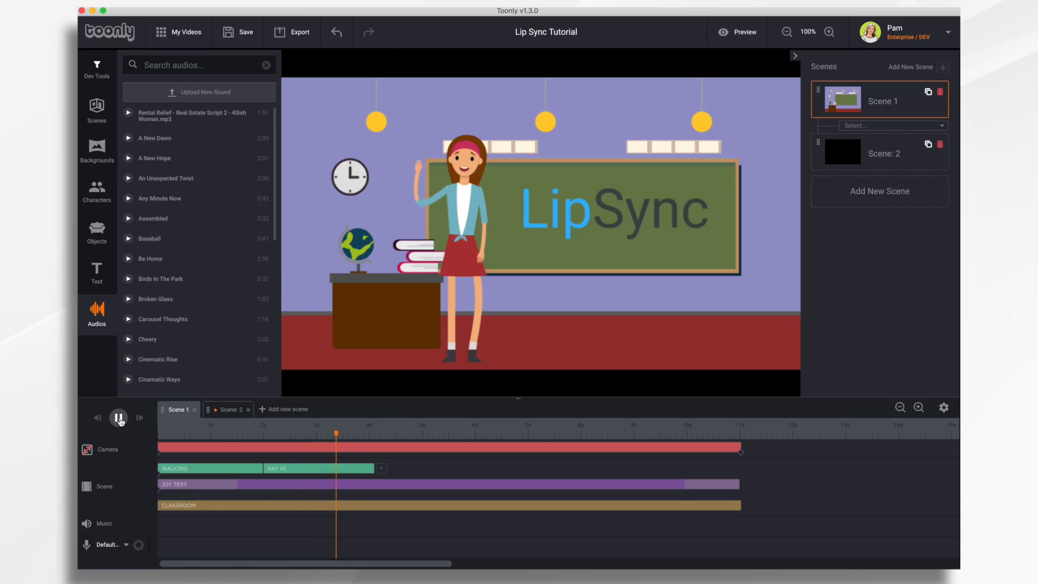
left_click(119, 418)
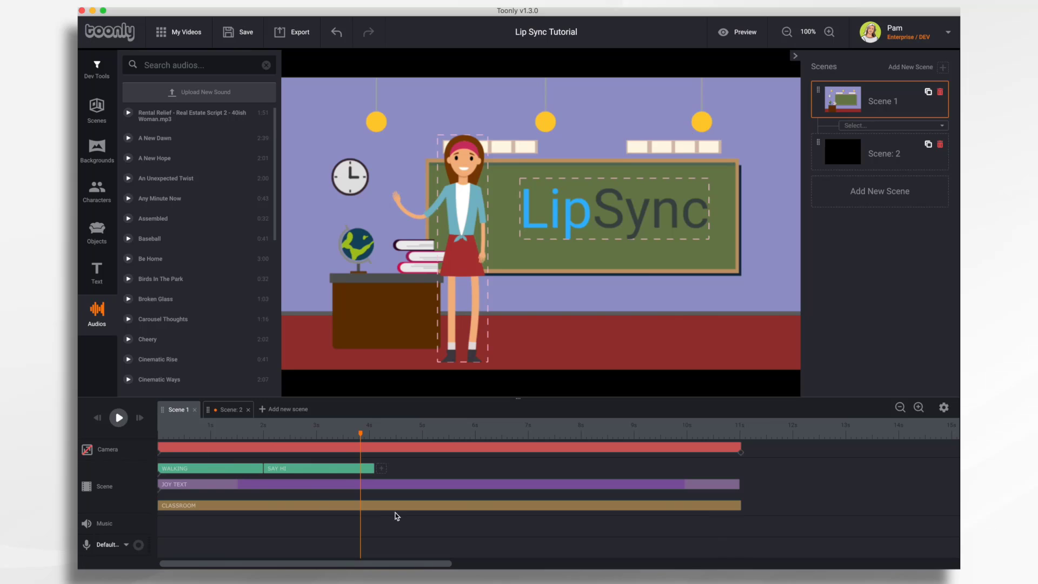
left_click(382, 469)
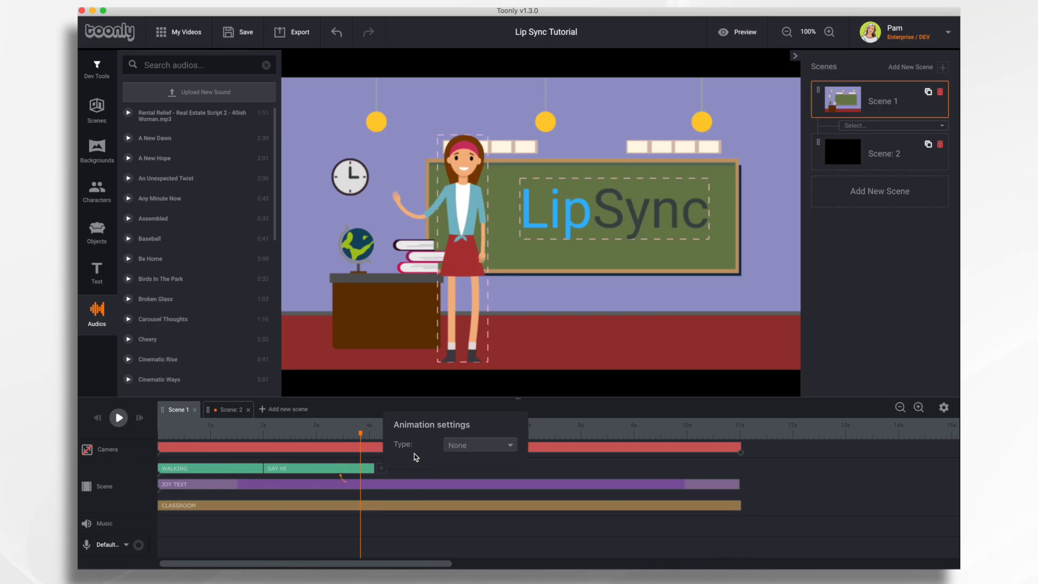
left_click(488, 452)
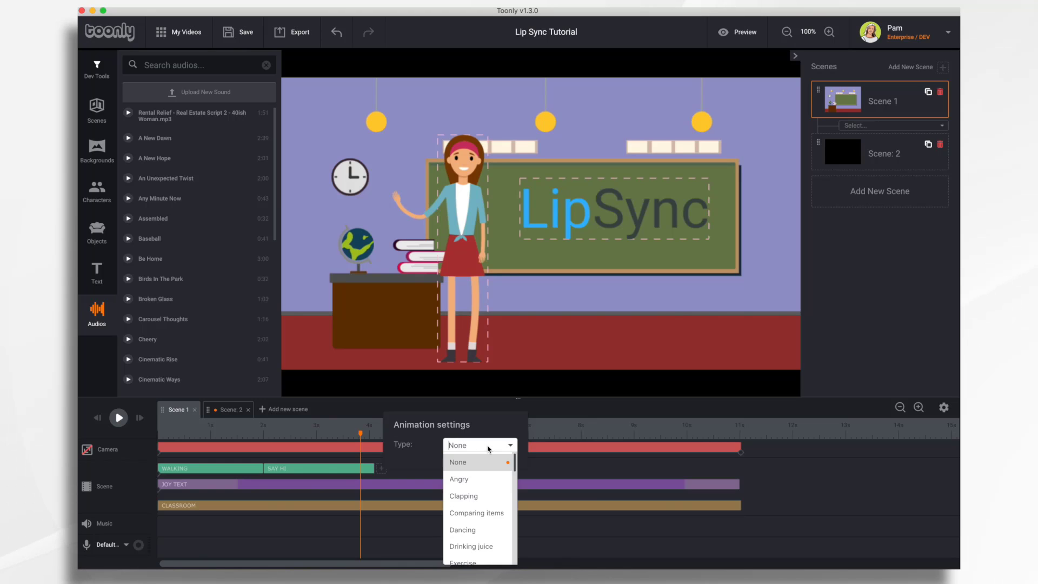
scroll(497, 530, "down", 4)
scroll(497, 537, "down", 5)
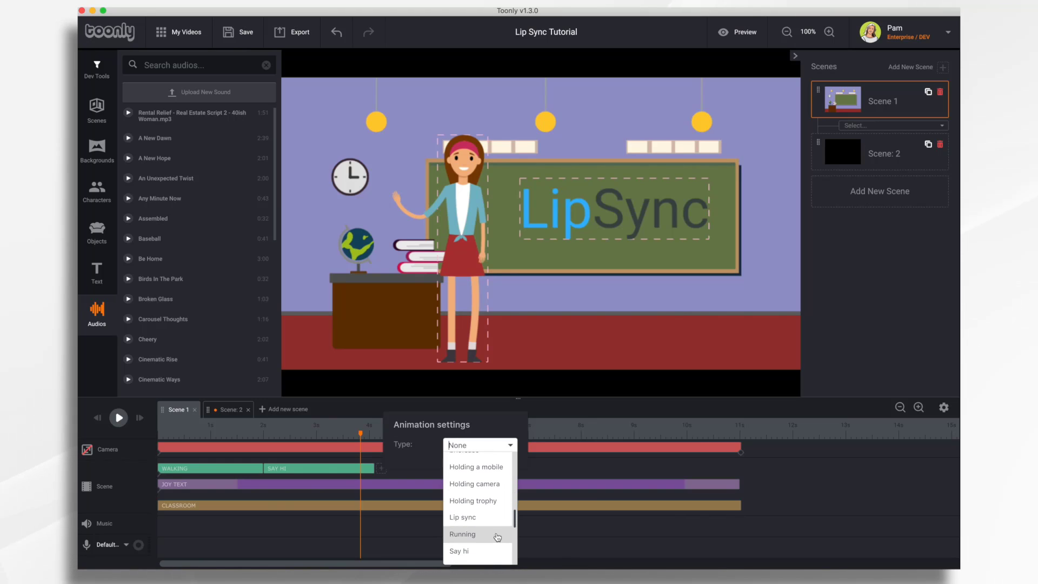
left_click(476, 518)
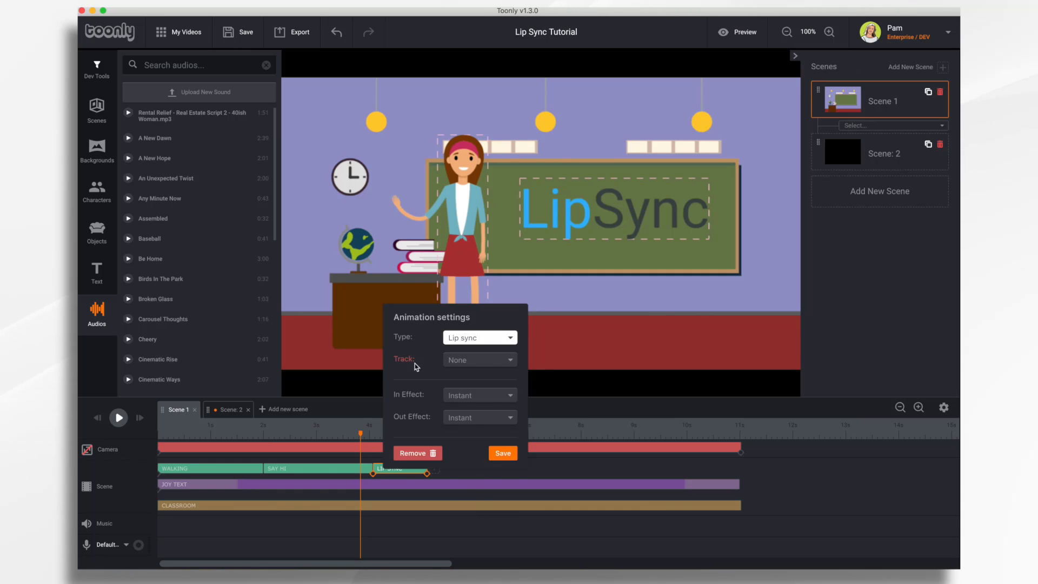
left_click(488, 367)
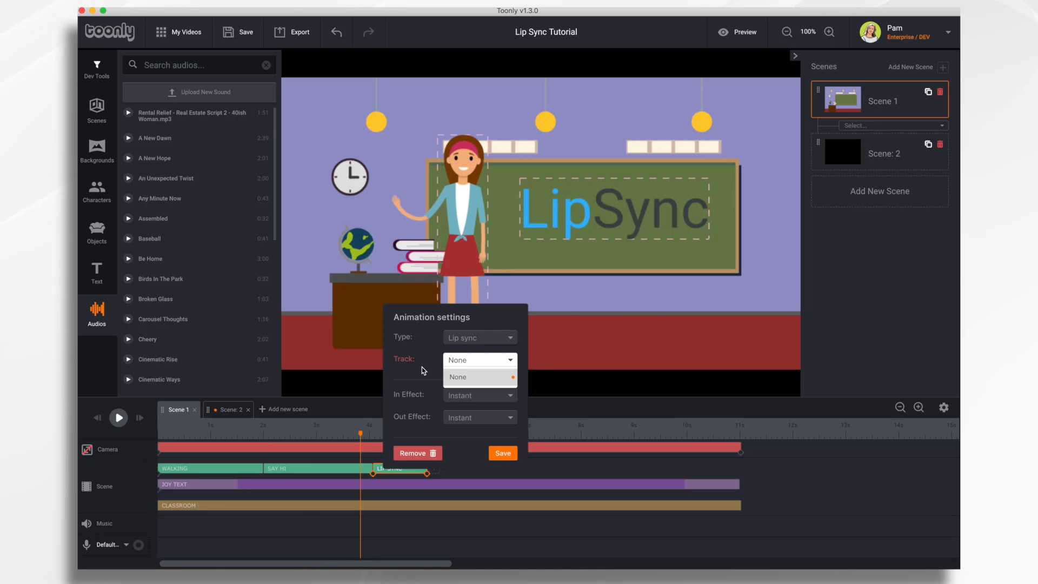
left_click(503, 454)
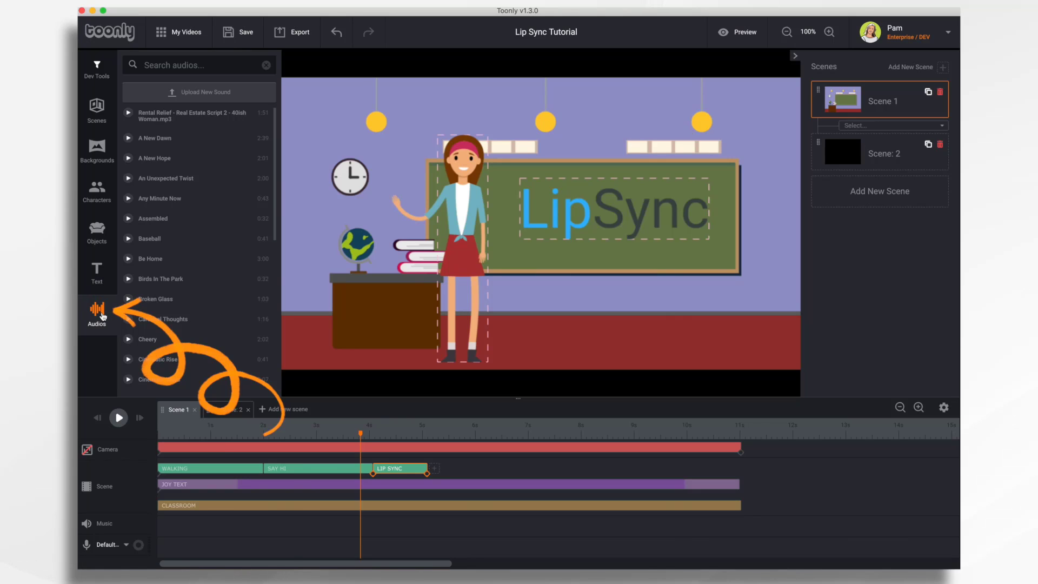
Upload the sound file Teacher Welcome.mp3 from the Desktop, keeping its file name as the sound name.
left_click(219, 93)
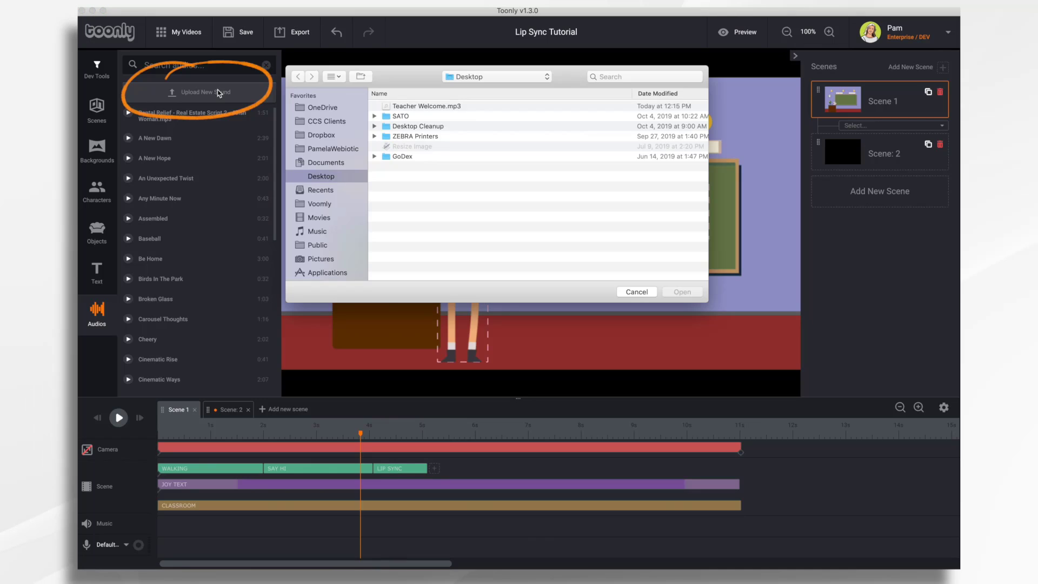
left_click(437, 107)
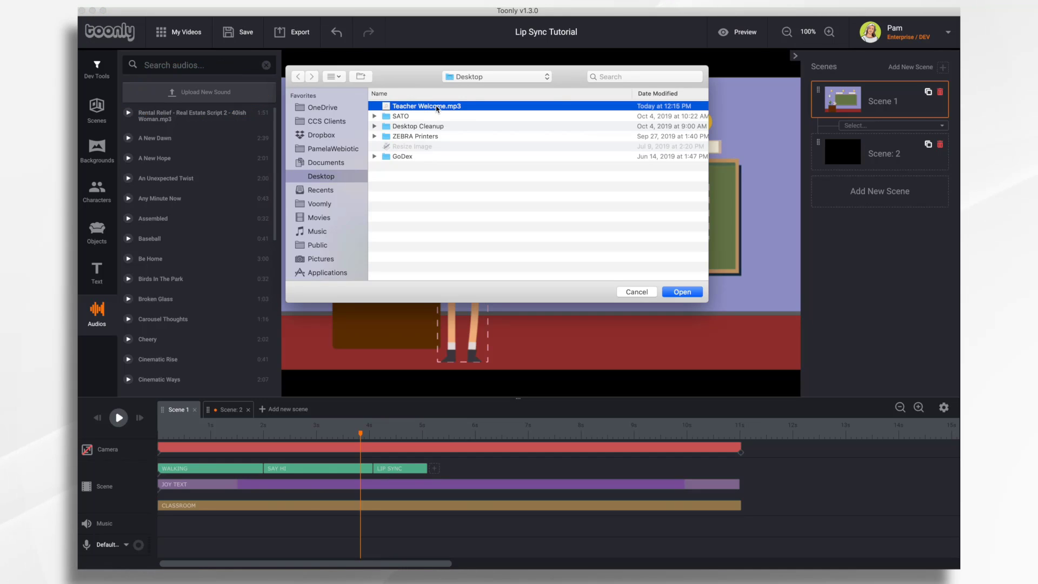
left_click(683, 292)
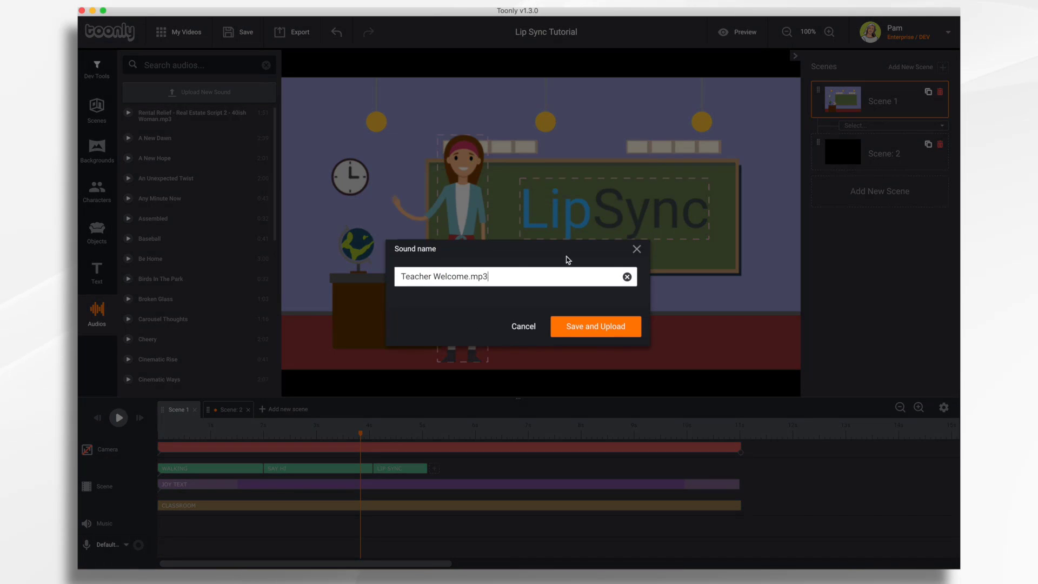
left_click(603, 327)
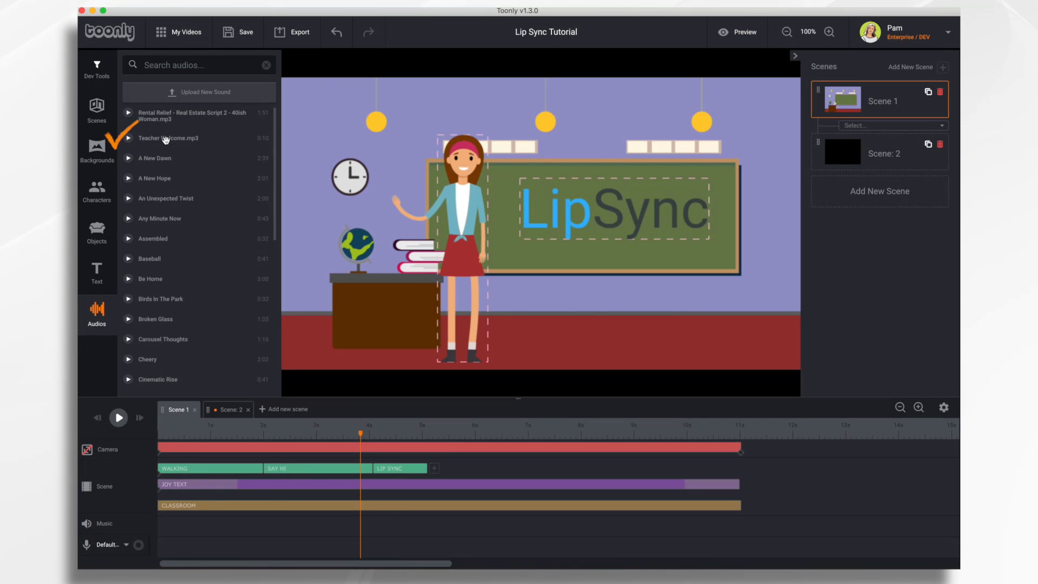
Place Teacher Welcome.mp3 on the voiceover track and delay its audio by about 3 seconds.
left_click_drag(166, 139, 240, 548)
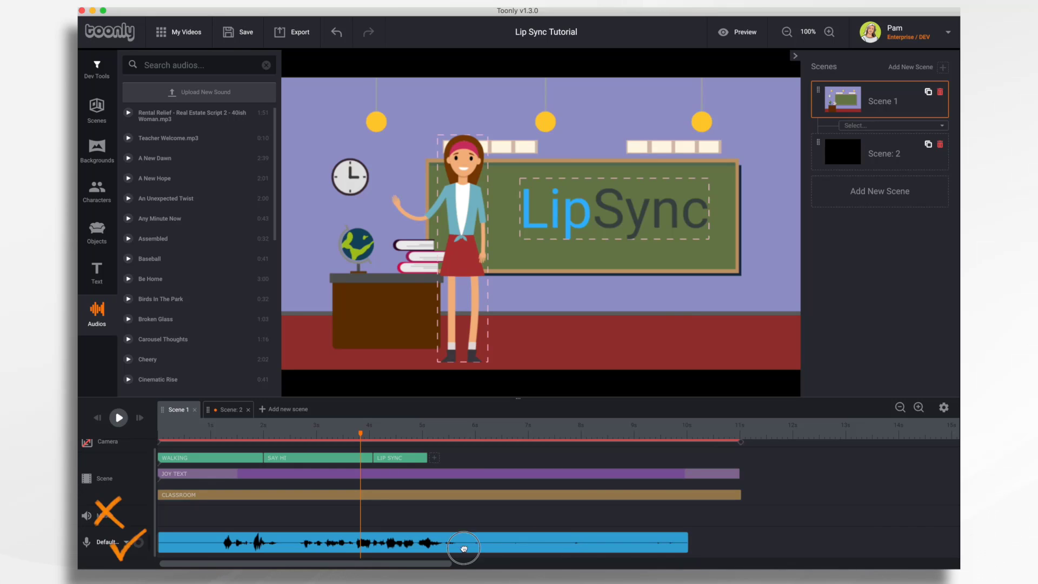
left_click_drag(463, 548, 615, 558)
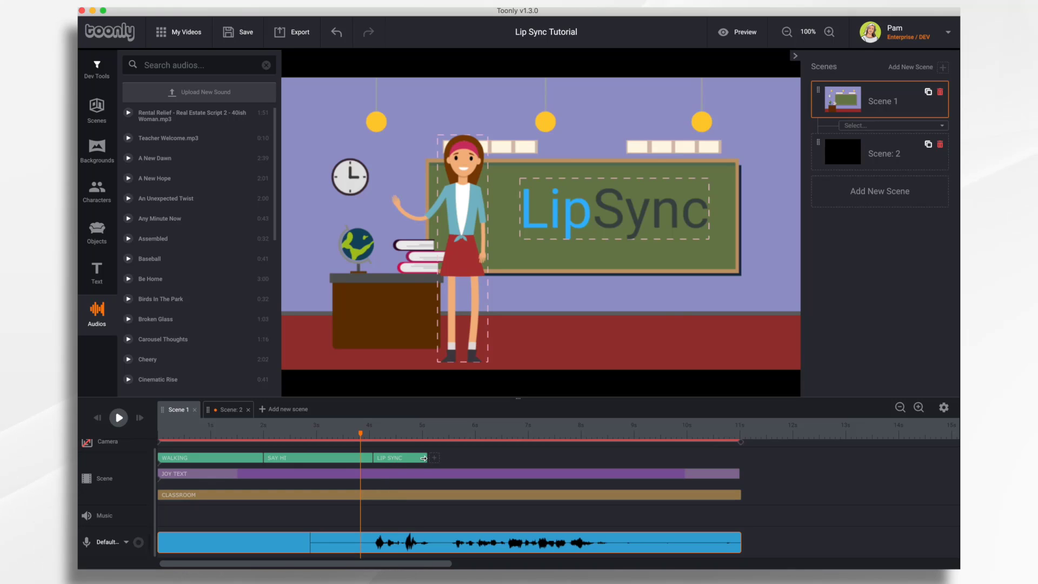
Extend the teacher's Lip sync action to about 8.8 s and set its track to Teacher Welcome.mp3.
left_click_drag(426, 458, 626, 452)
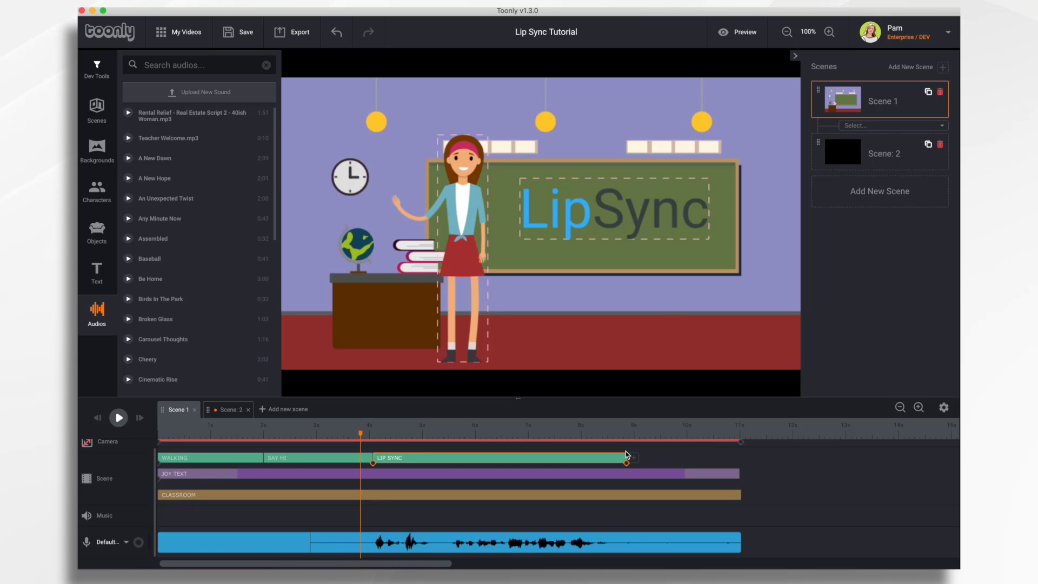
double_click(552, 458)
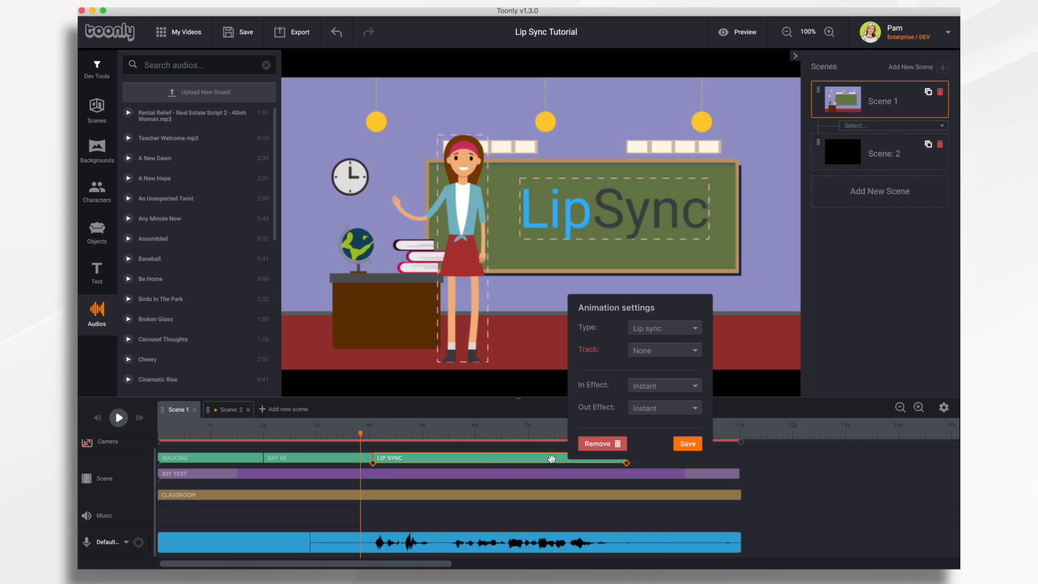
left_click(680, 352)
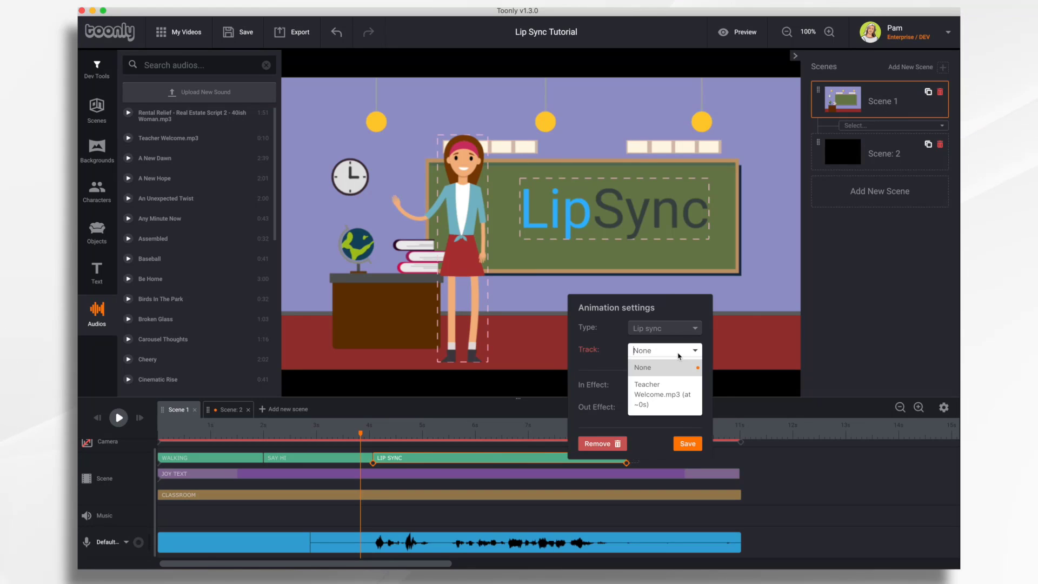
left_click(660, 393)
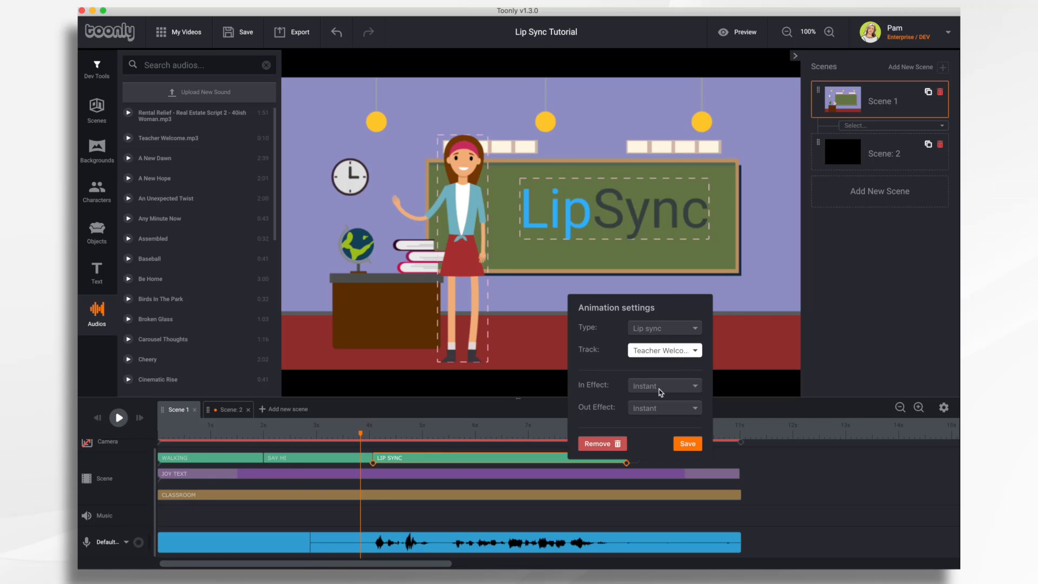
left_click(688, 444)
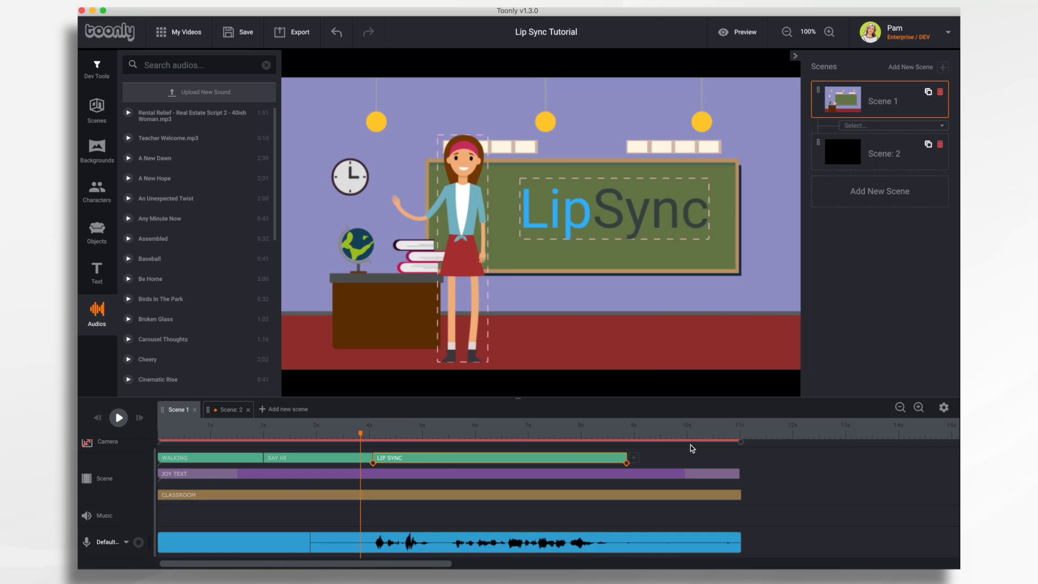
Turn off Playthrough for the Teacher Welcome.mp3 sound and trim it to run from about 4 s to 8.6 s.
left_click(644, 546)
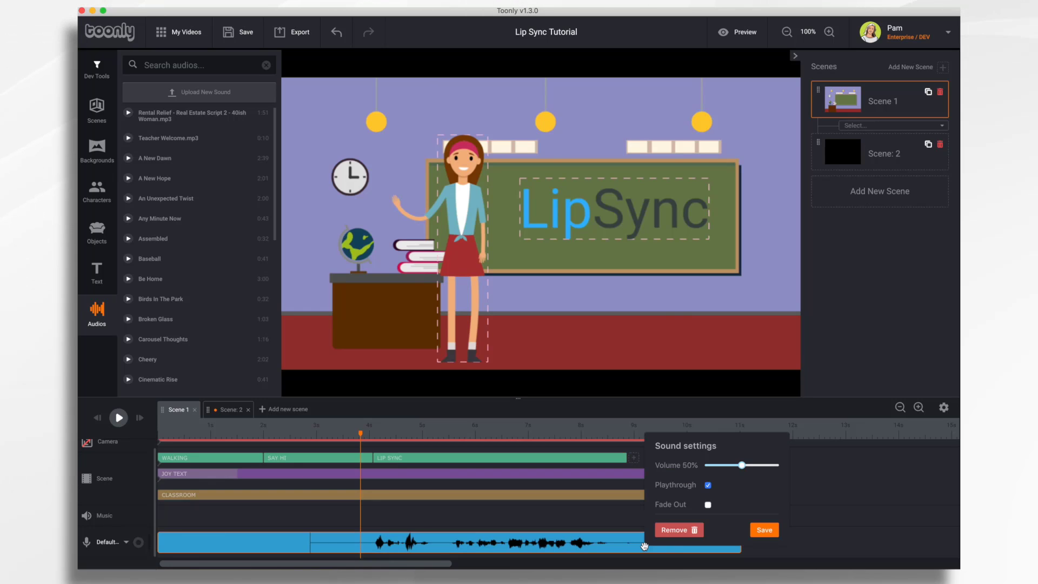
left_click(709, 486)
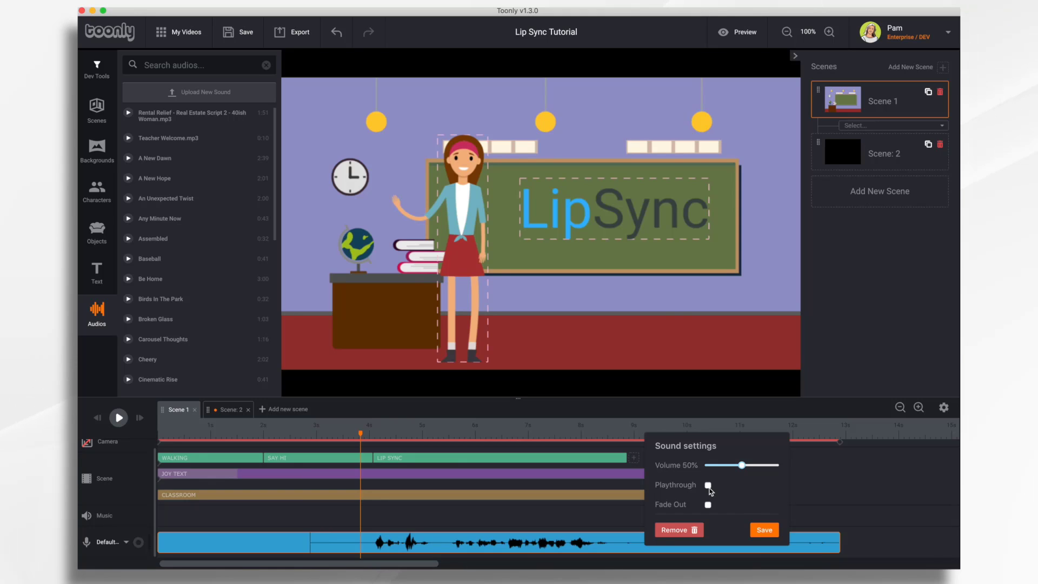
left_click(765, 530)
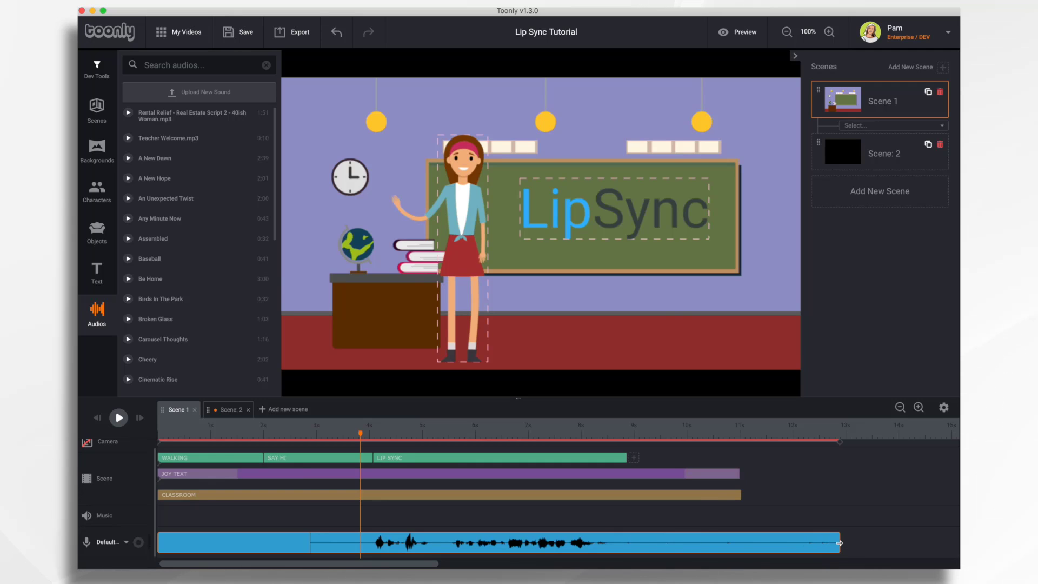
left_click_drag(841, 543, 612, 551)
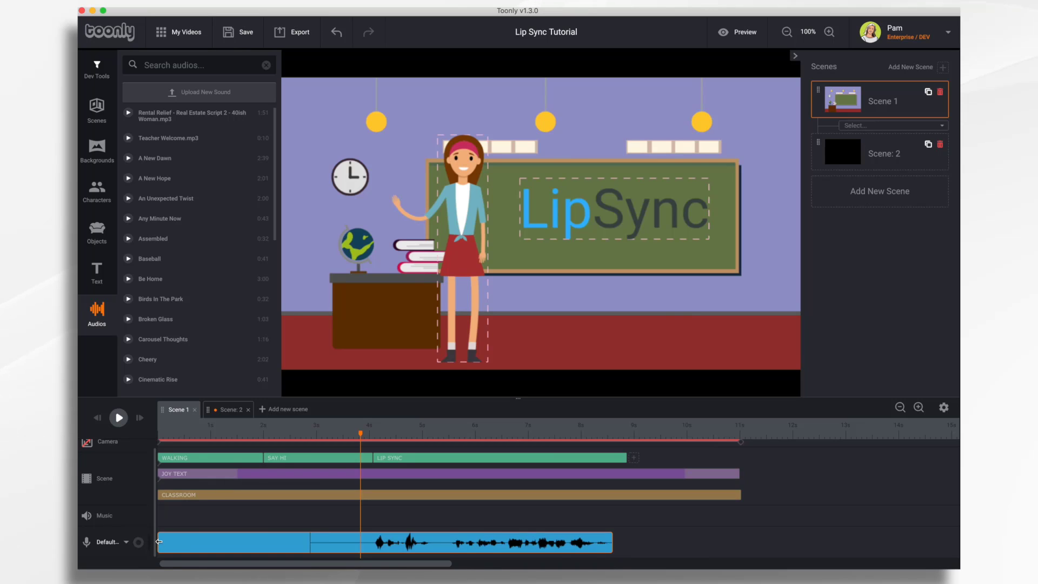
left_click_drag(159, 542, 372, 553)
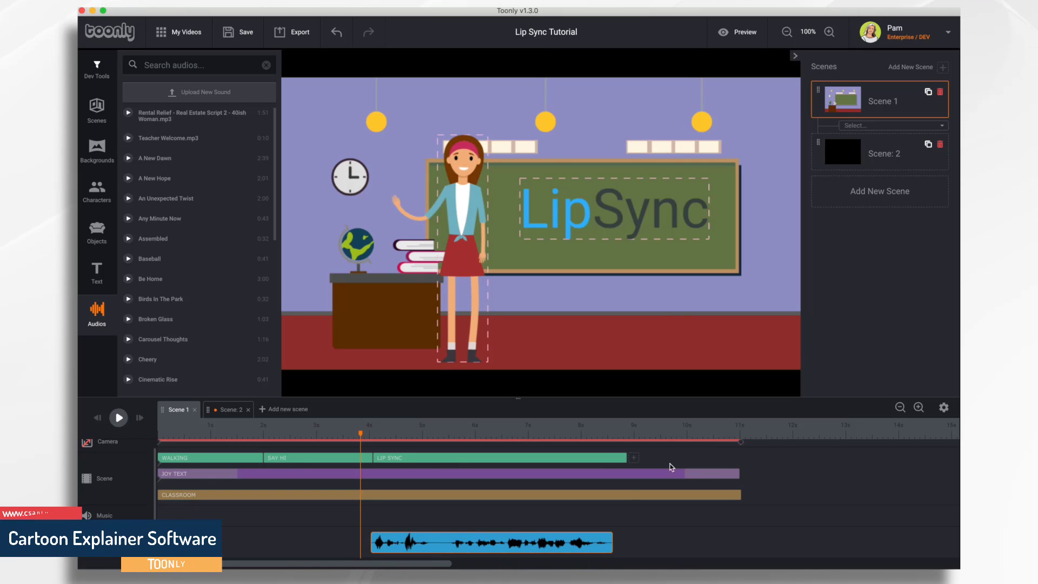
Play Scene 1 from the beginning to check the teacher's lip sync against the trimmed sound.
left_click(98, 418)
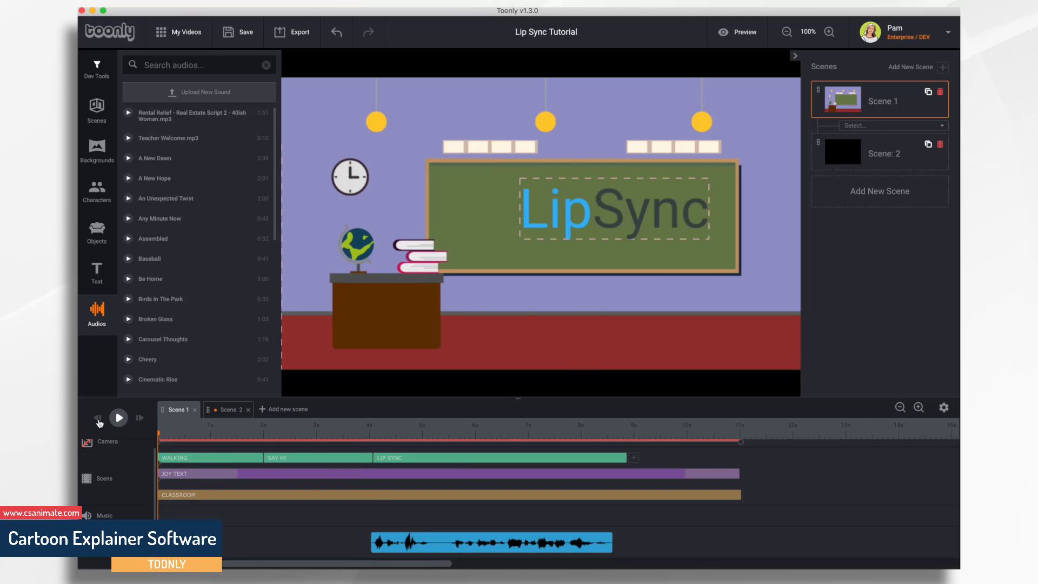
left_click(118, 418)
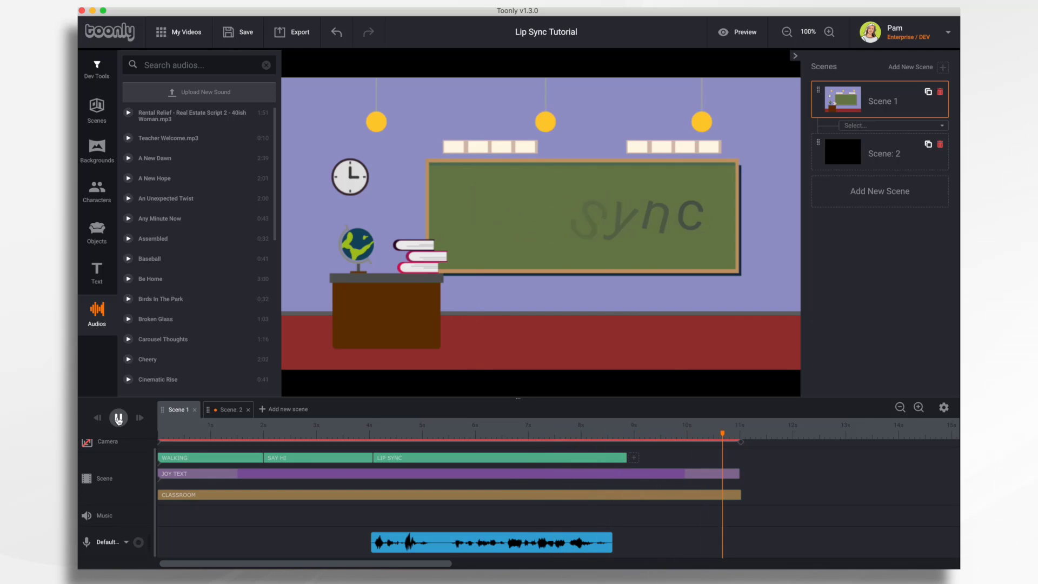
left_click(120, 421)
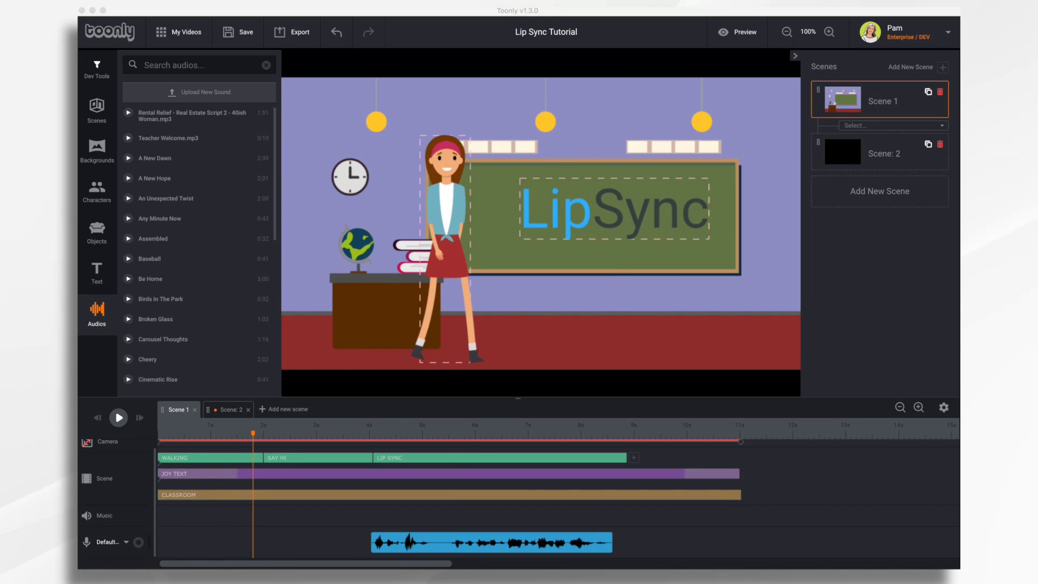
Remove the Teacher Welcome.mp3 sound from the voiceover track.
left_click(505, 539)
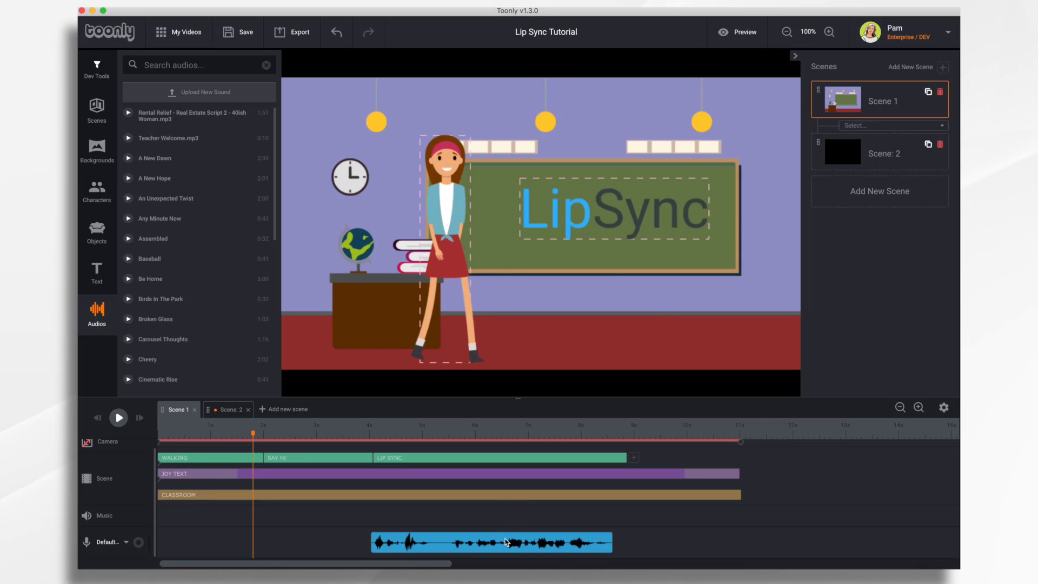
left_click(505, 539)
left_click(505, 539)
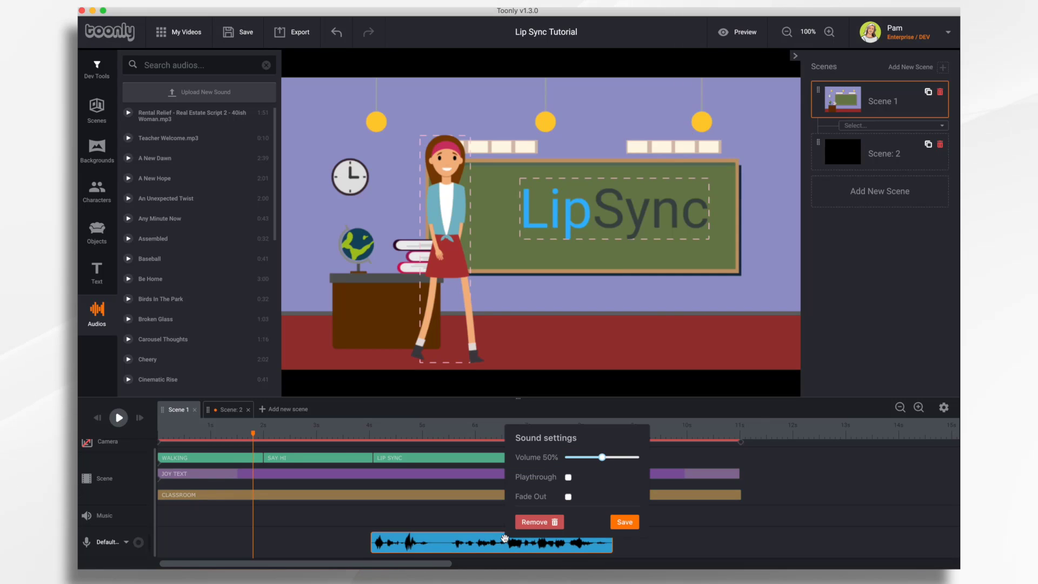
left_click(542, 523)
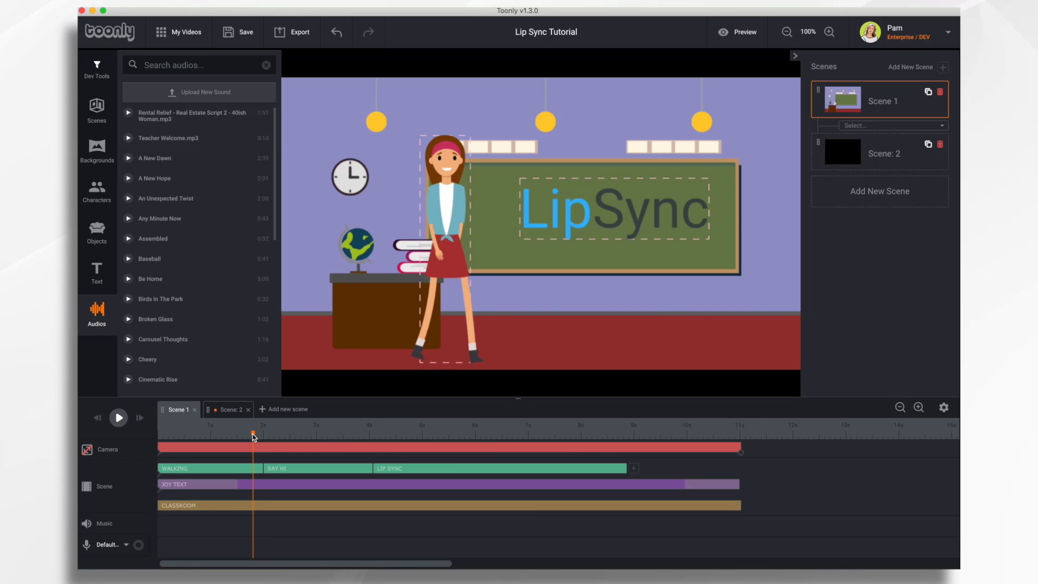
Record a voiceover in Scene 1, starting at the beginning of the Lip sync action at about 4 s.
left_click_drag(254, 437, 377, 457)
right_click(377, 457)
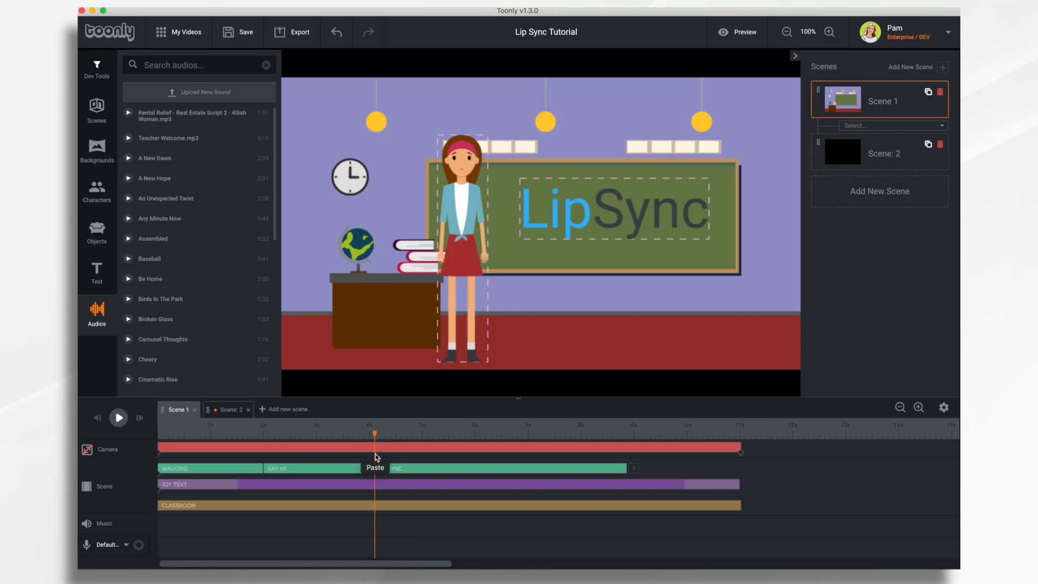
left_click(375, 467)
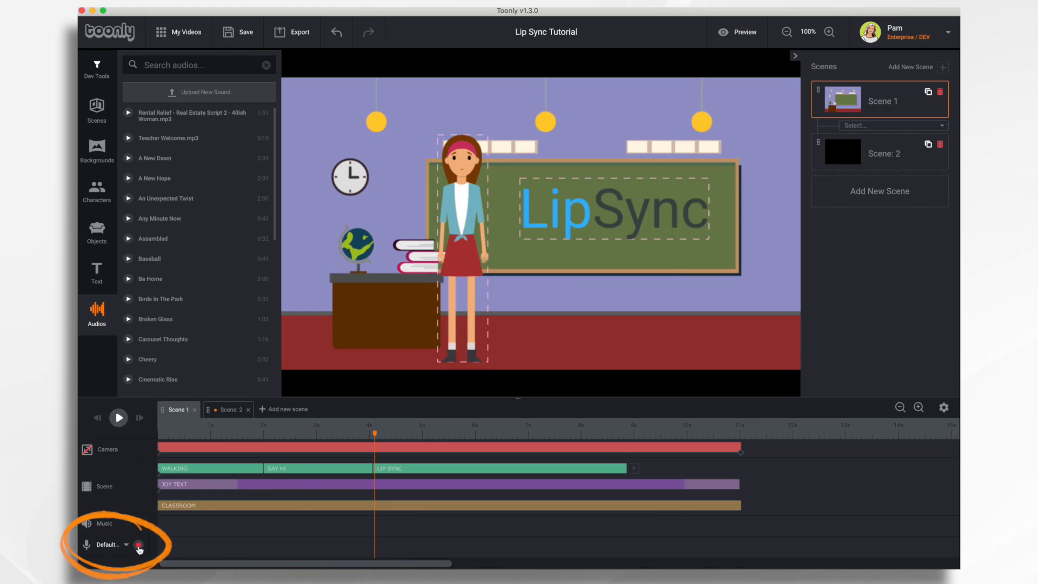
left_click(139, 545)
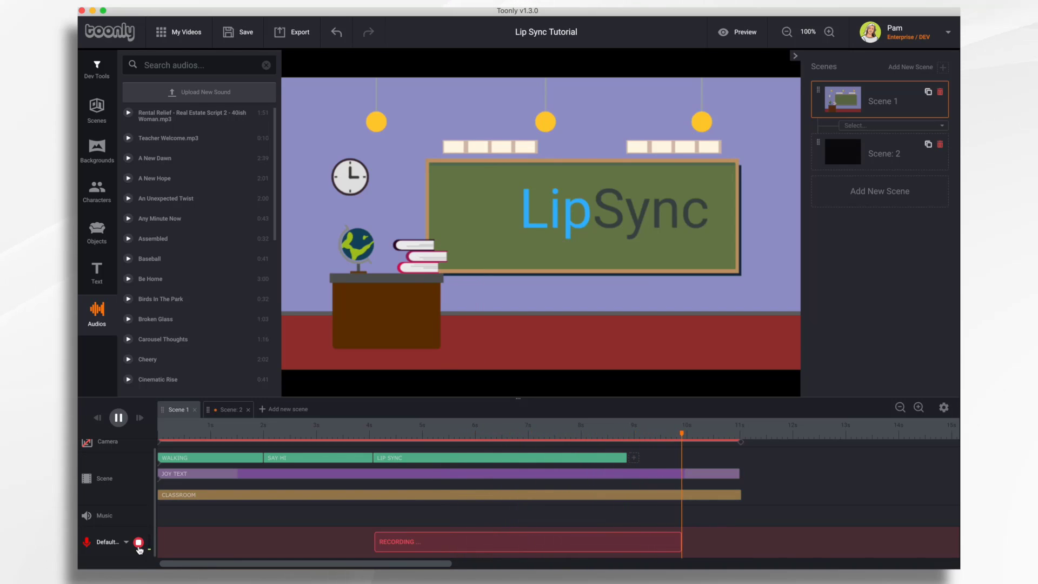
left_click(139, 546)
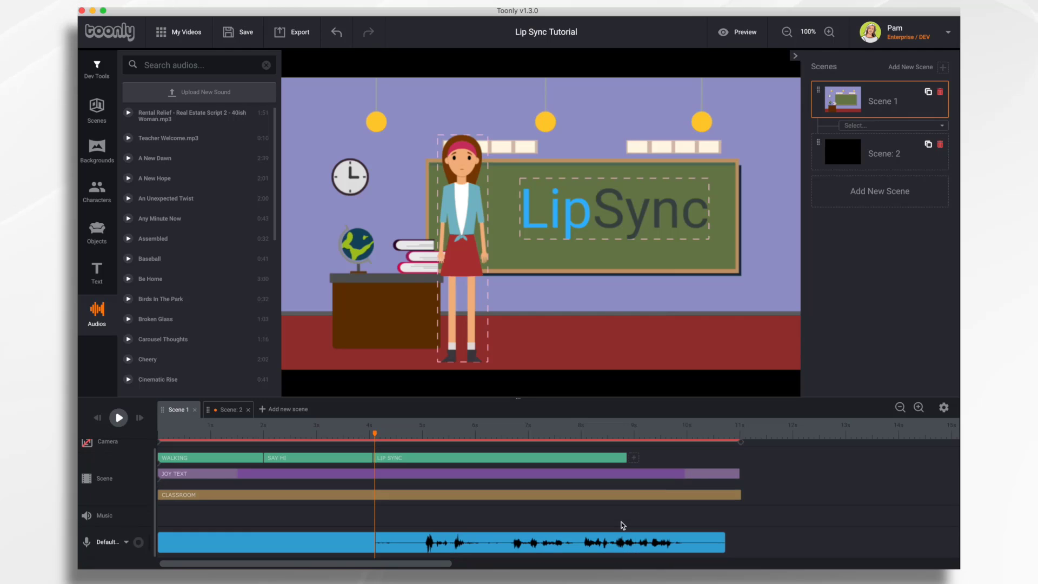
With Playthrough off, trim the silence from both ends of the recorded voiceover and move it to start at about 4 s.
left_click(709, 535)
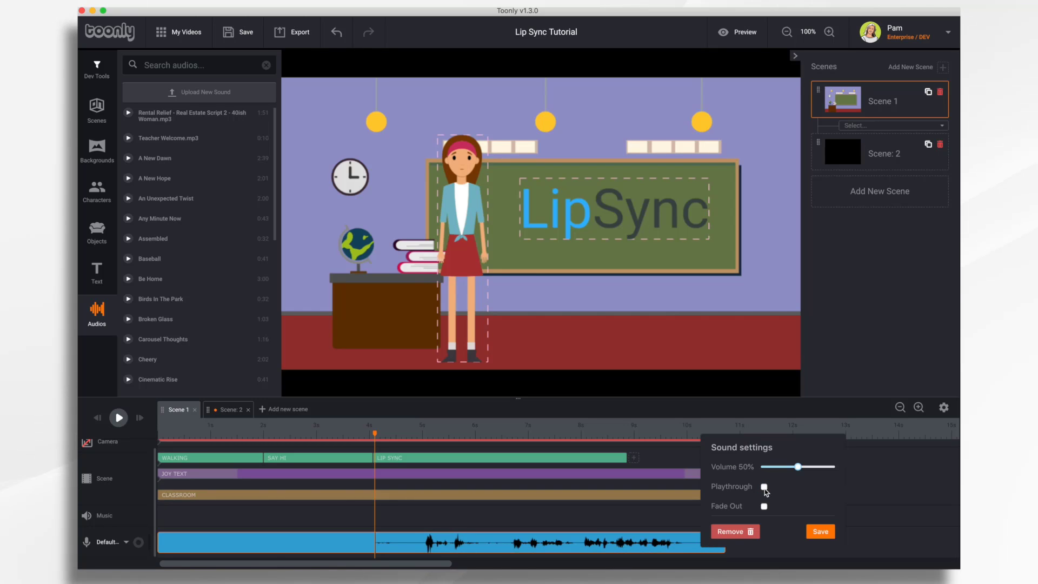
left_click(821, 532)
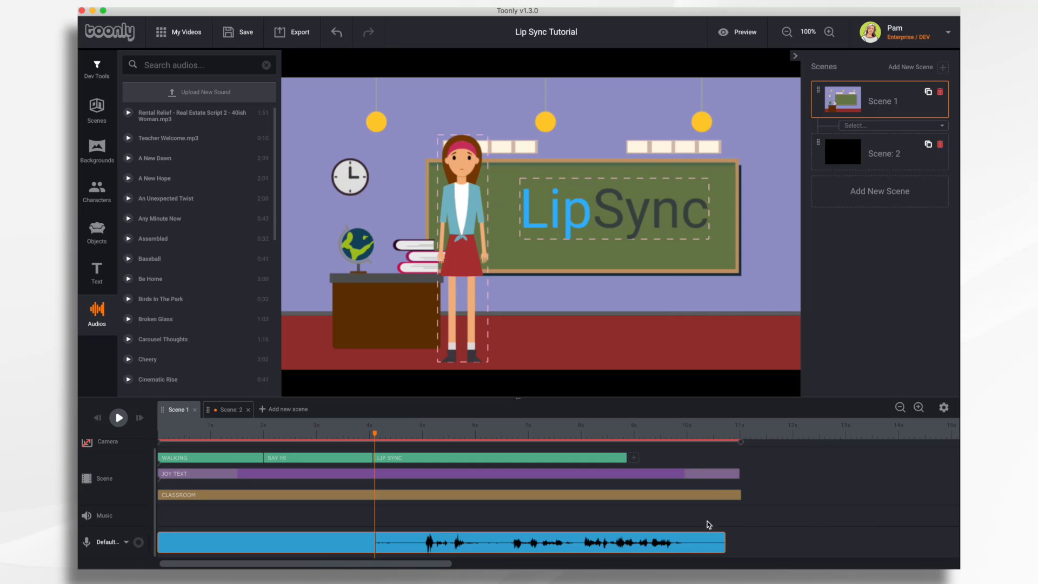
left_click_drag(725, 542, 679, 542)
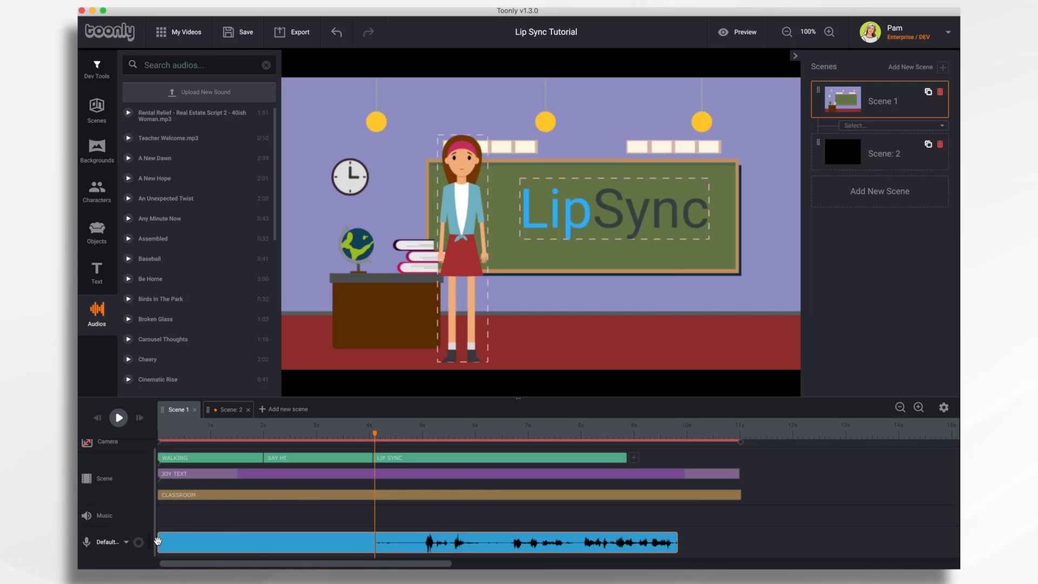
left_click_drag(158, 542, 422, 562)
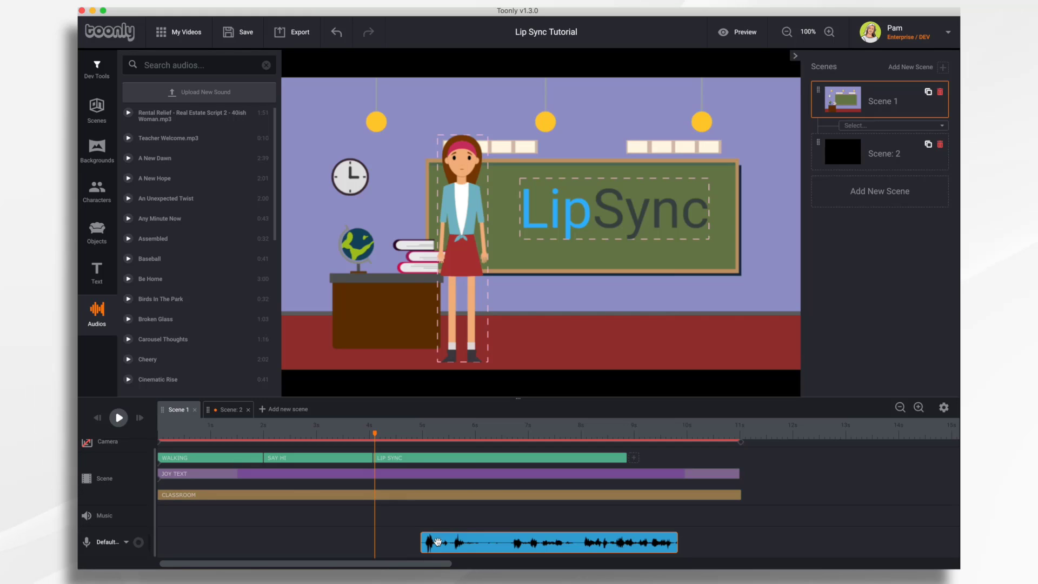
left_click_drag(497, 537, 452, 539)
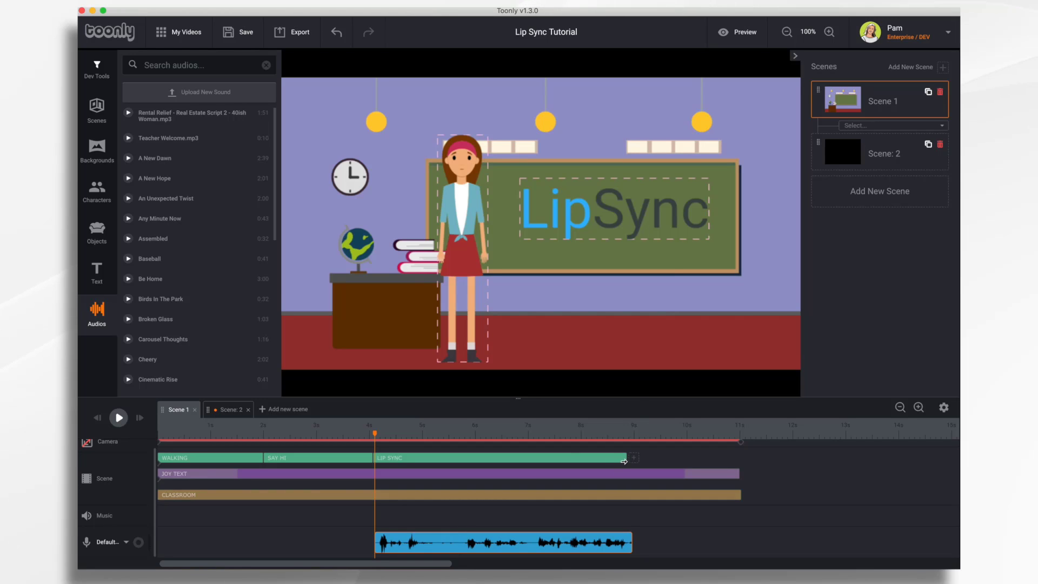
Extend the Lip sync action to about 9 s and set its track to Voiceover (at ~4s).
left_click_drag(623, 458, 634, 457)
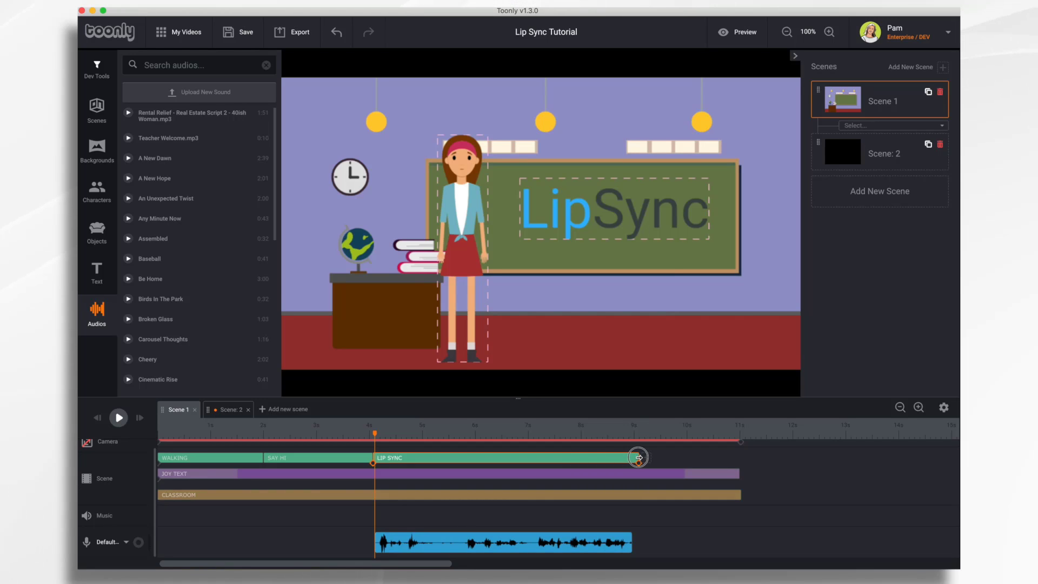
left_click(633, 457)
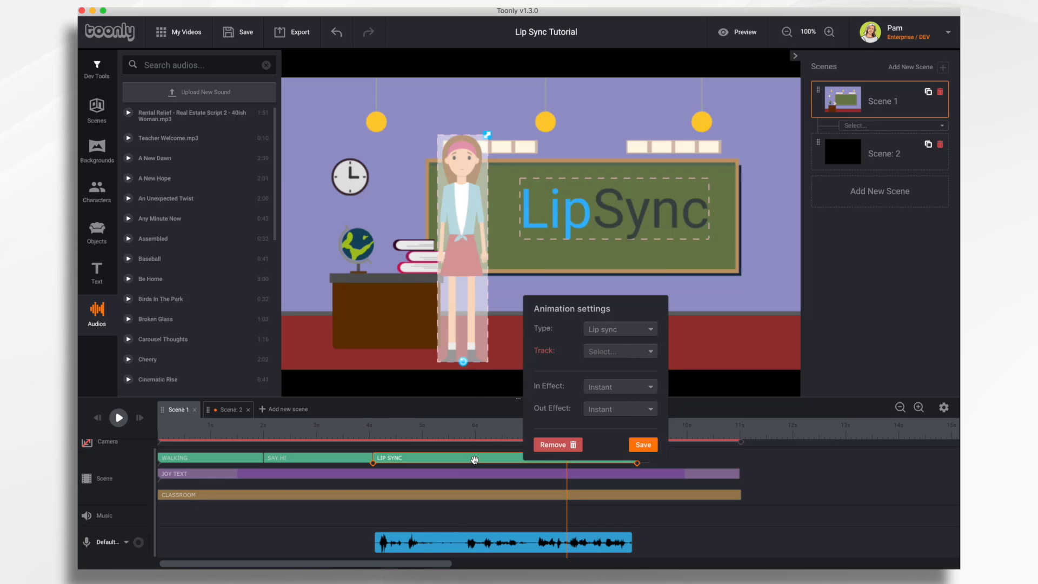
left_click(620, 353)
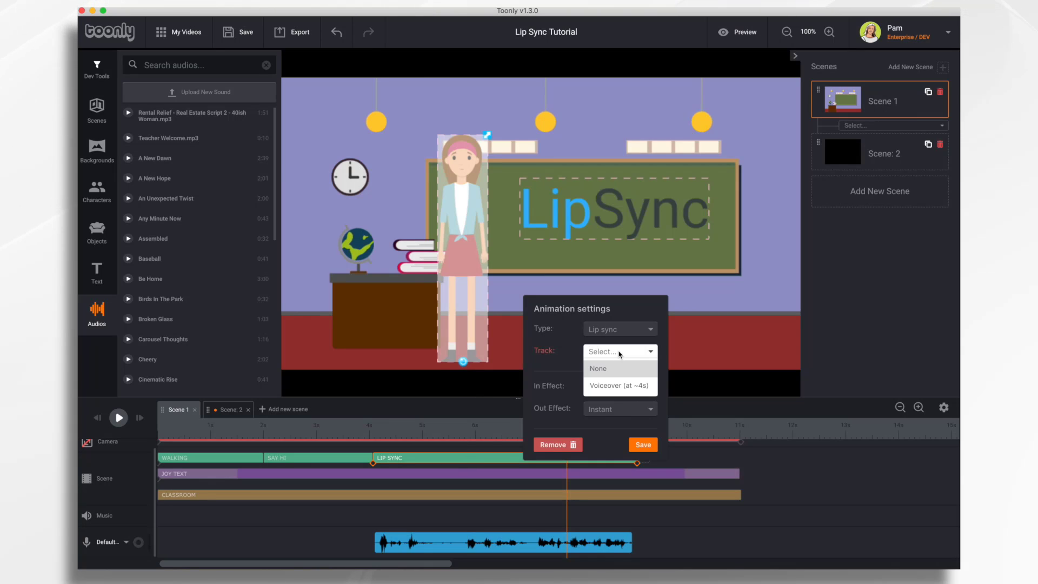
left_click(619, 385)
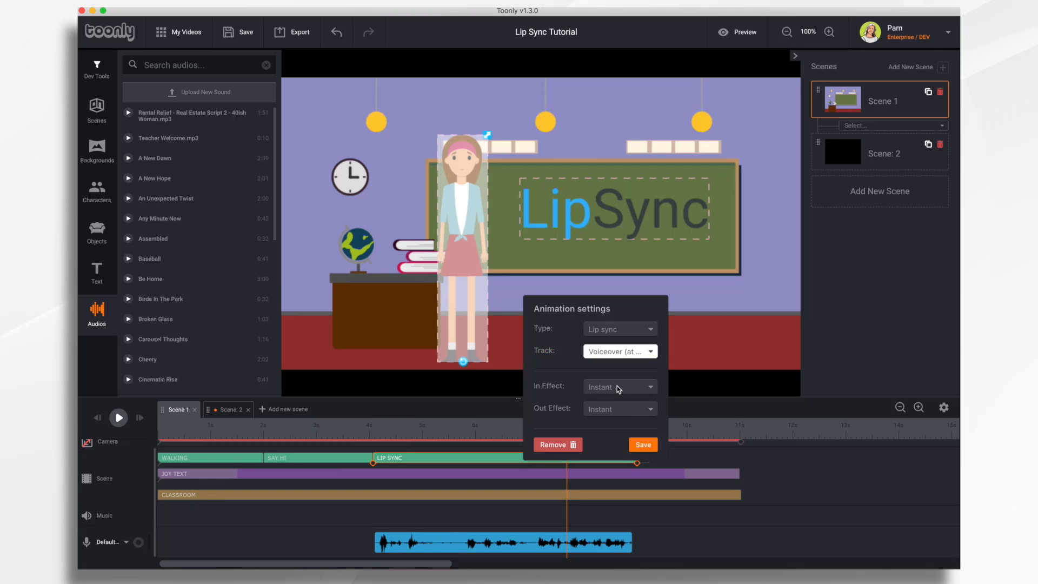
left_click(643, 445)
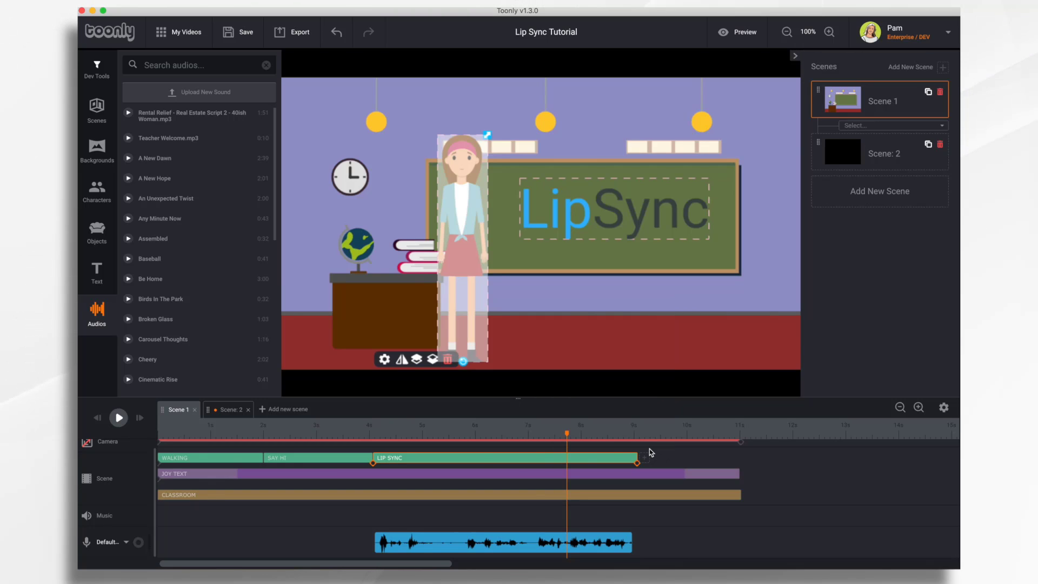
Play Scene 1 from the start to review the lip sync with the recorded voiceover.
left_click(98, 417)
left_click(119, 418)
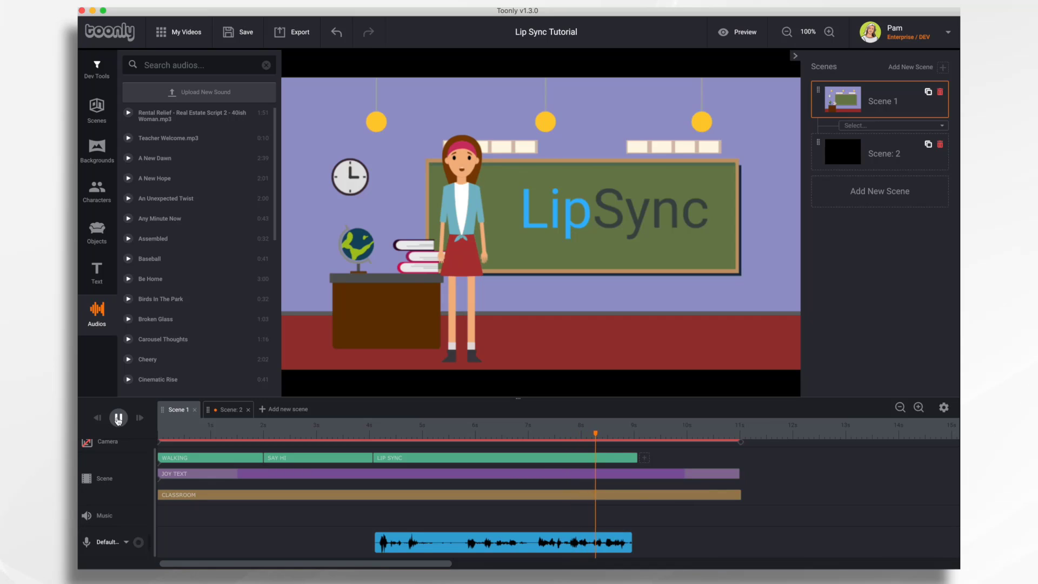
left_click(118, 417)
Place the playhead at about 7 s within the teacher's Lip sync action.
left_click(534, 451)
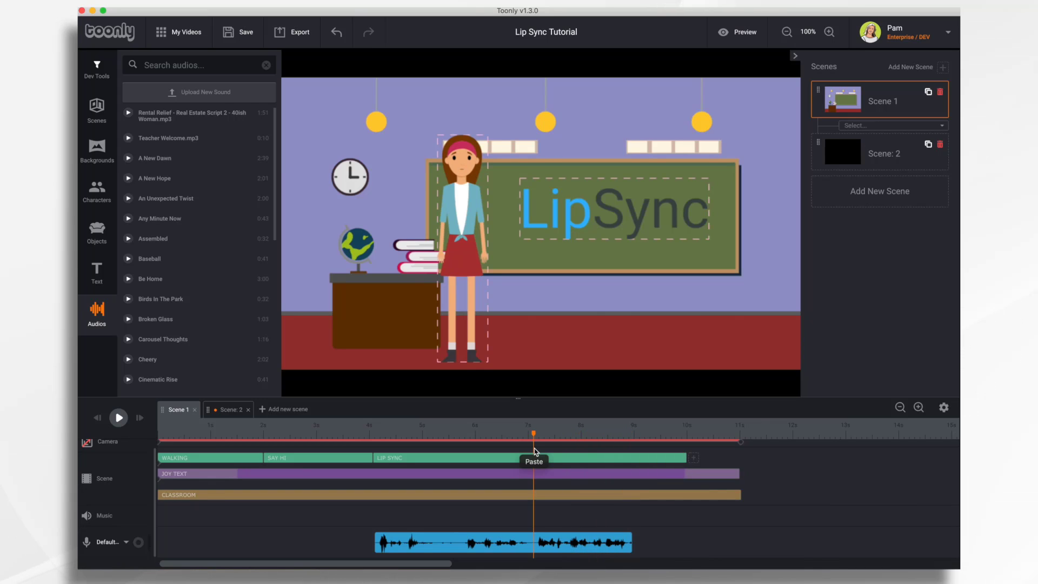